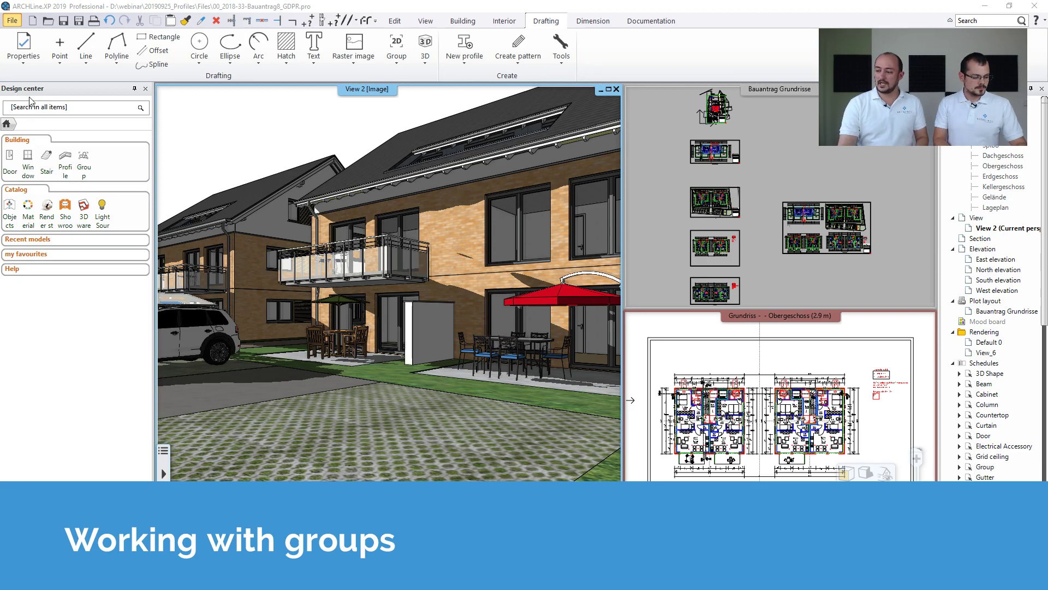
Step: Show the floor plan in the large view and switch it to the Erdgeschoss floor
left_click(635, 347)
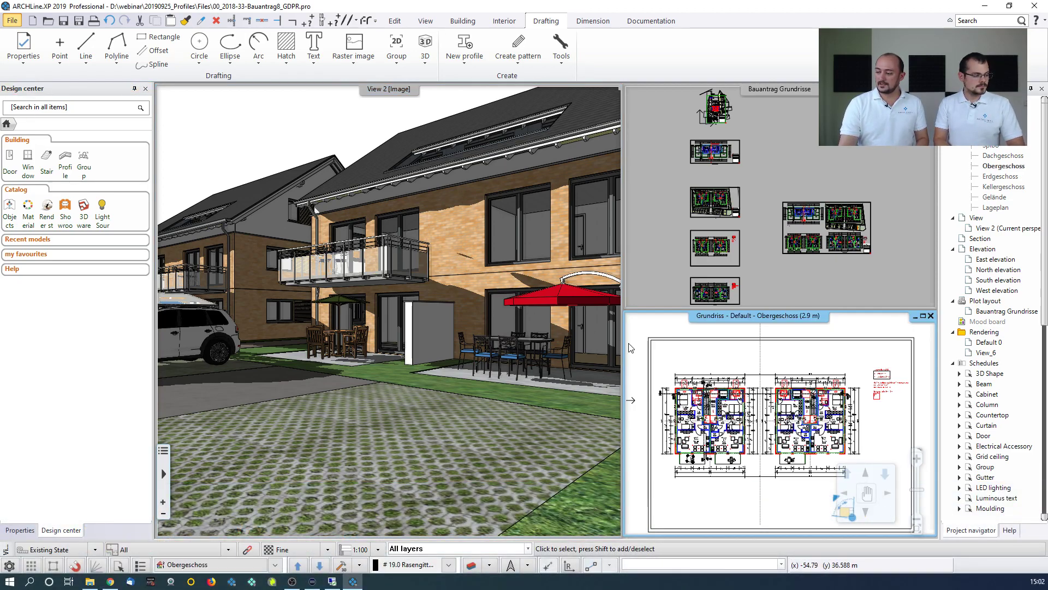
left_click_drag(617, 442, 492, 400)
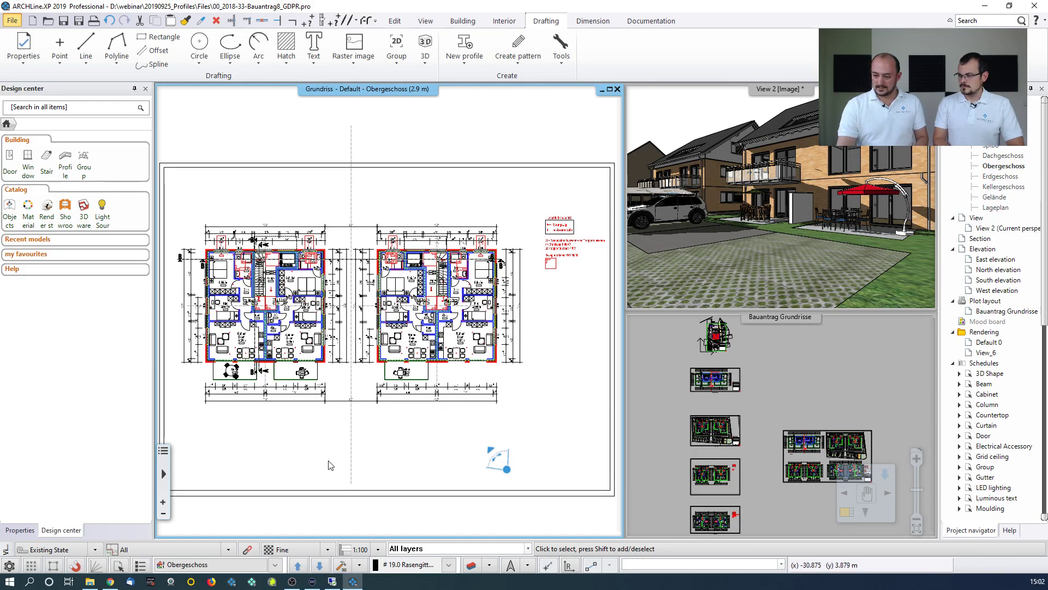
left_click(320, 564)
middle_click_drag(479, 395, 418, 382)
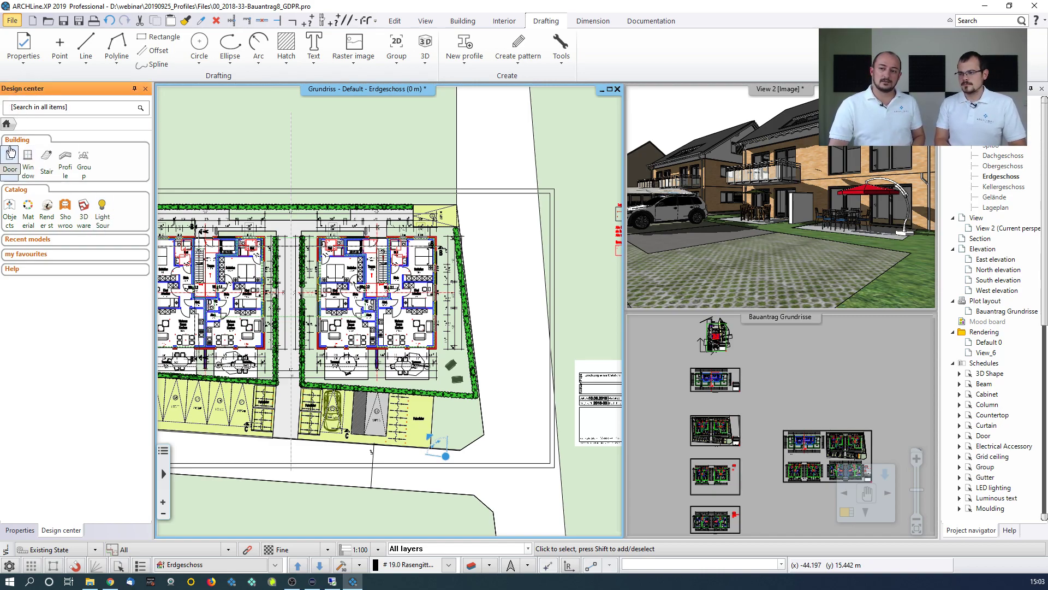
Step: Browse the circle signs in the Signs category of the groups library
left_click(92, 164)
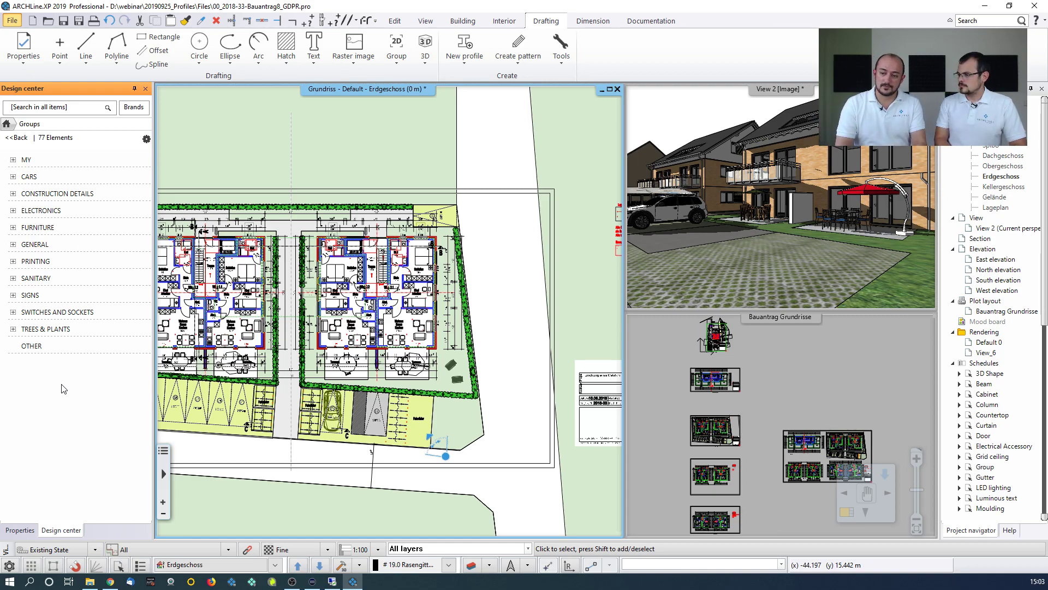
left_click(31, 297)
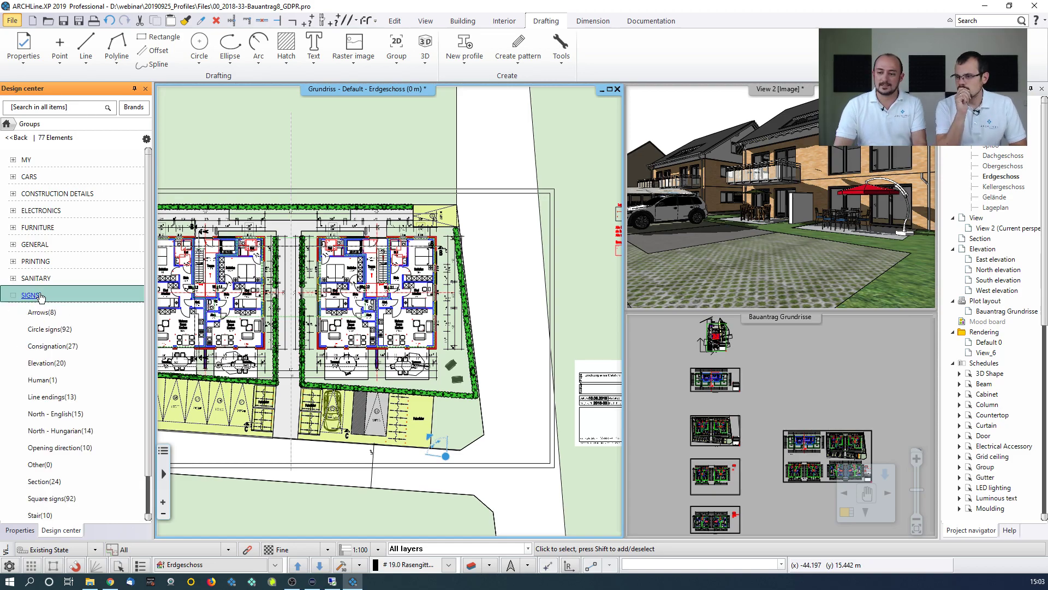
left_click(56, 327)
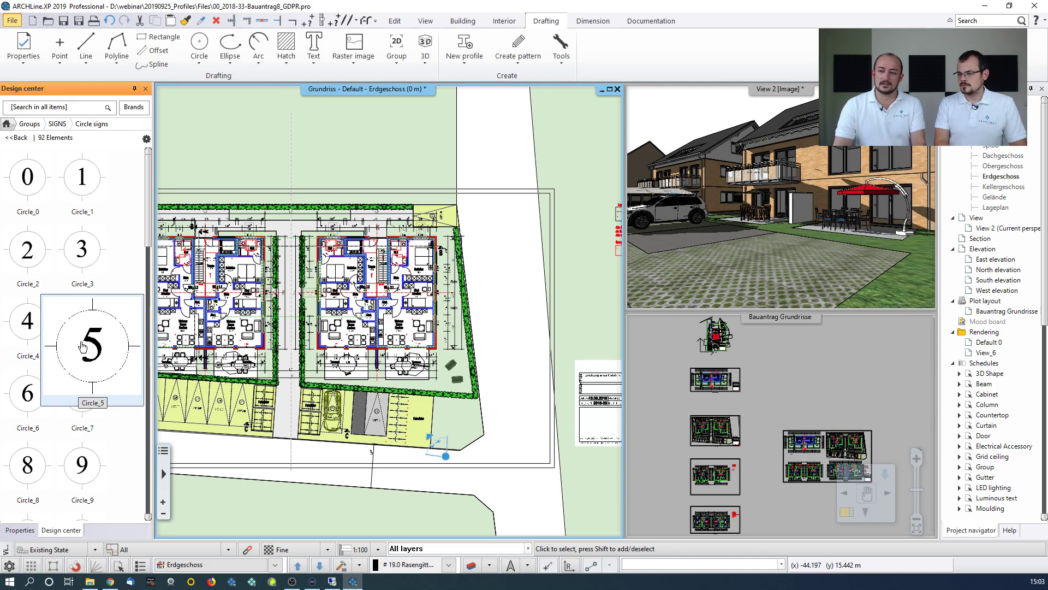
mouse_move(40, 218)
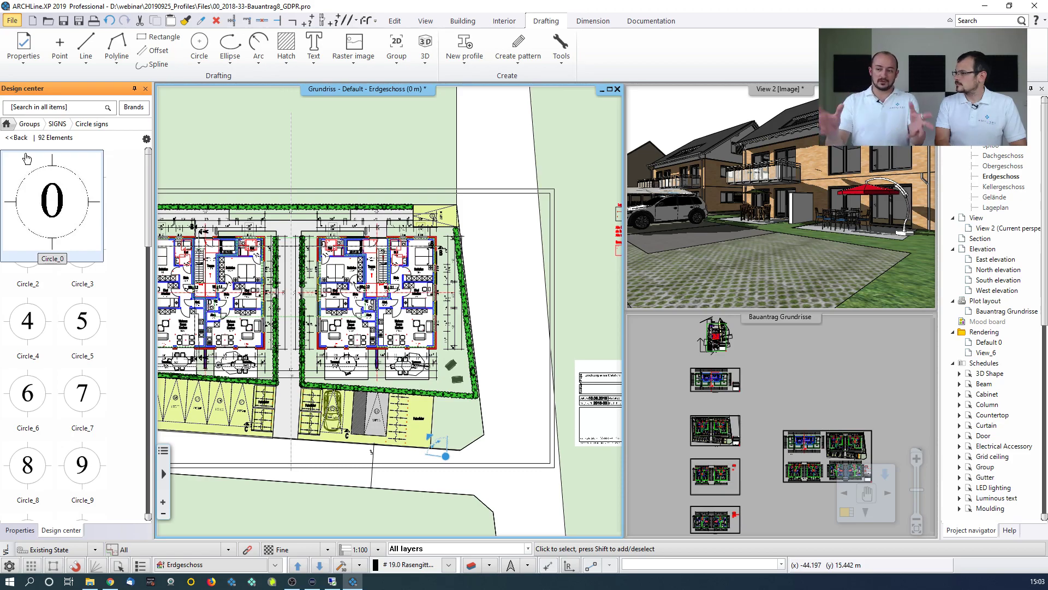
left_click(13, 141)
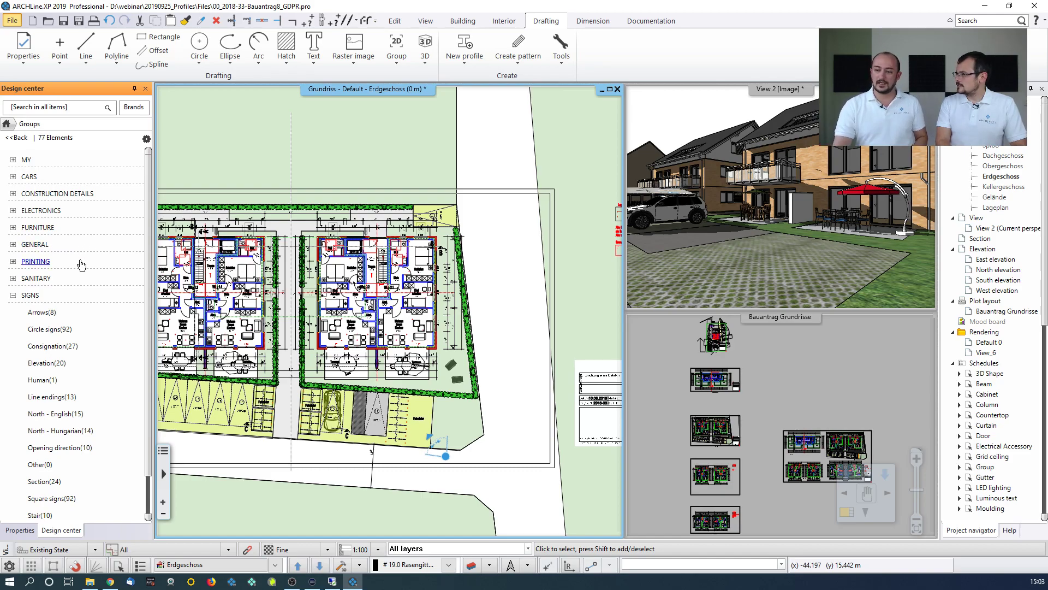
Step: Place the North 13 symbol from the North - English signs on the street beside the lower-right corner of the plot
scroll(71, 307, "down", 1)
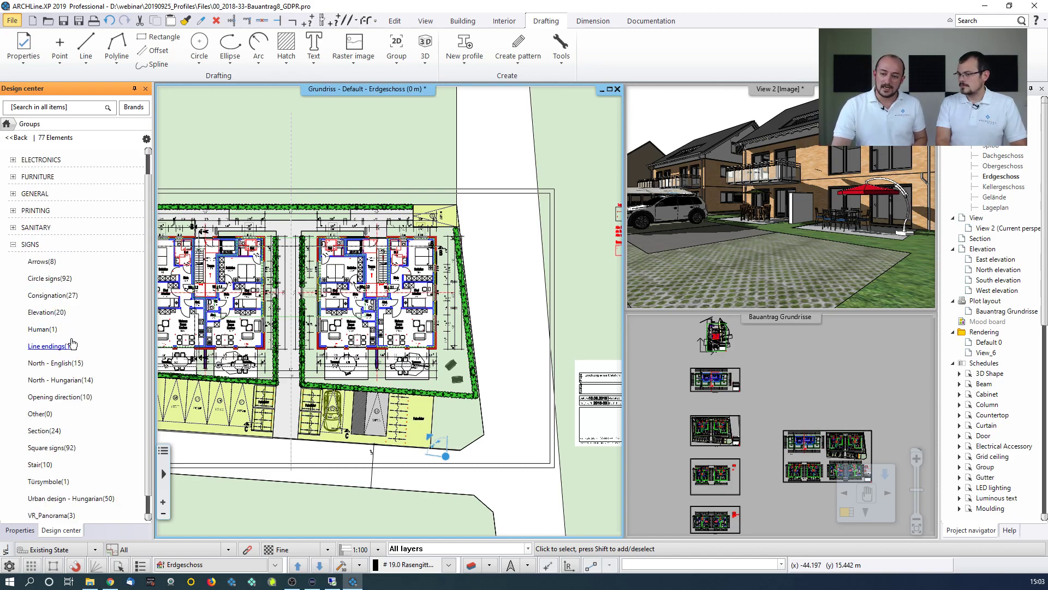
left_click(52, 365)
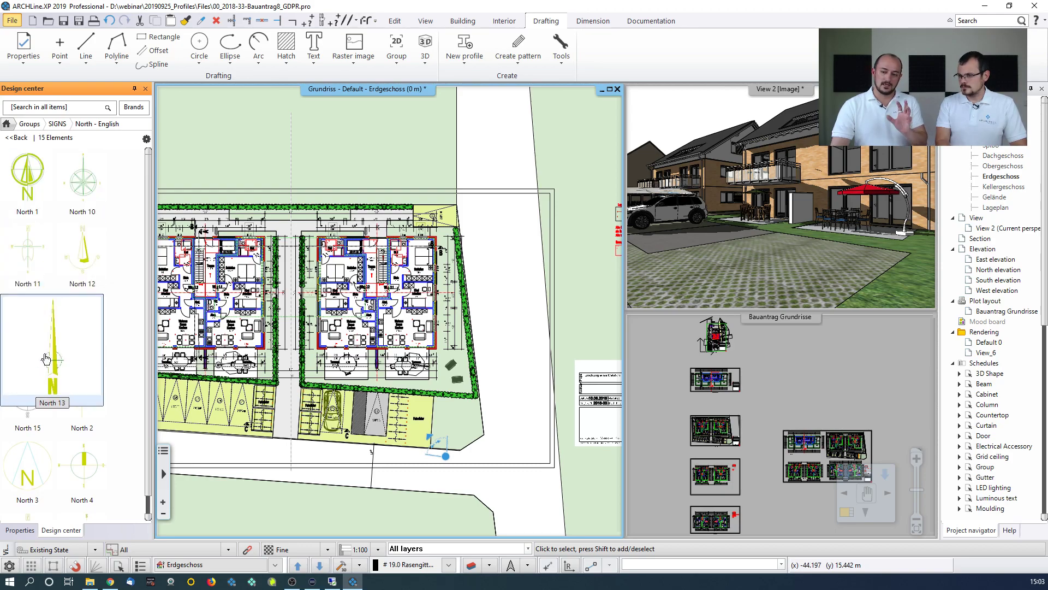
left_click_drag(46, 360, 505, 403)
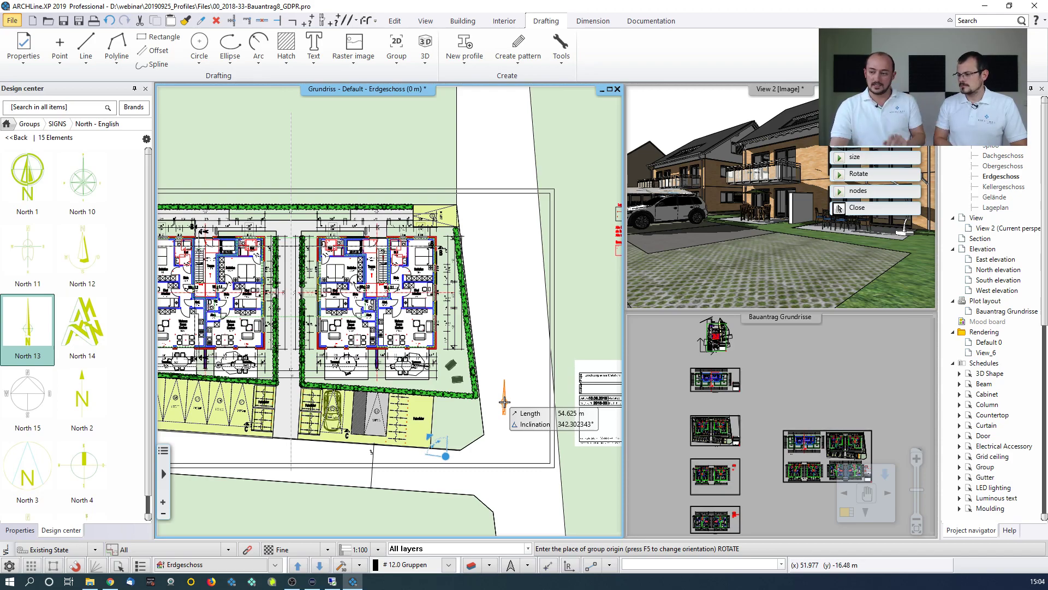
scroll(502, 406, "up", 1)
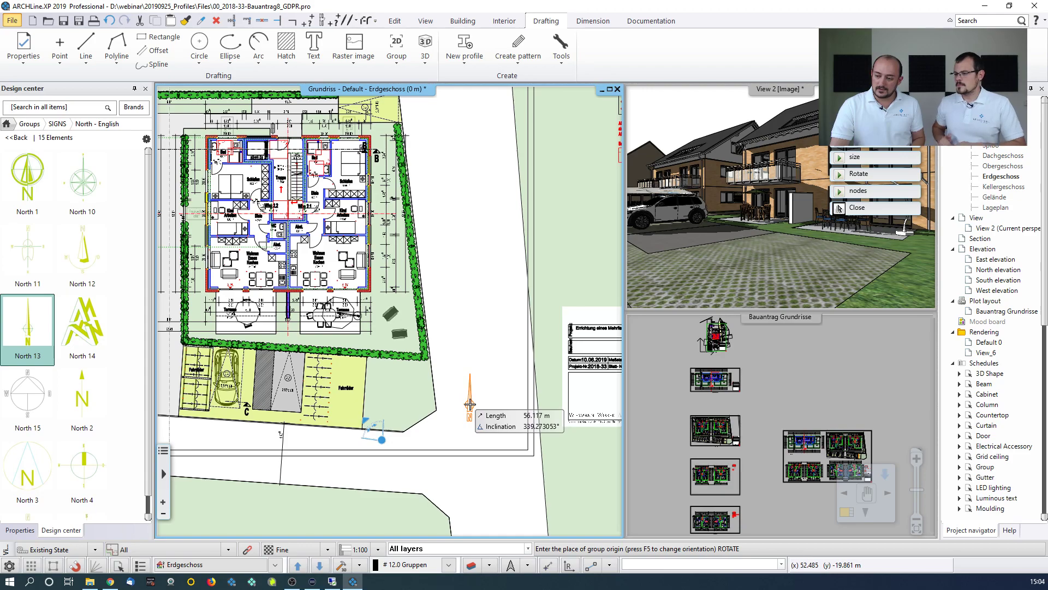
left_click(469, 404)
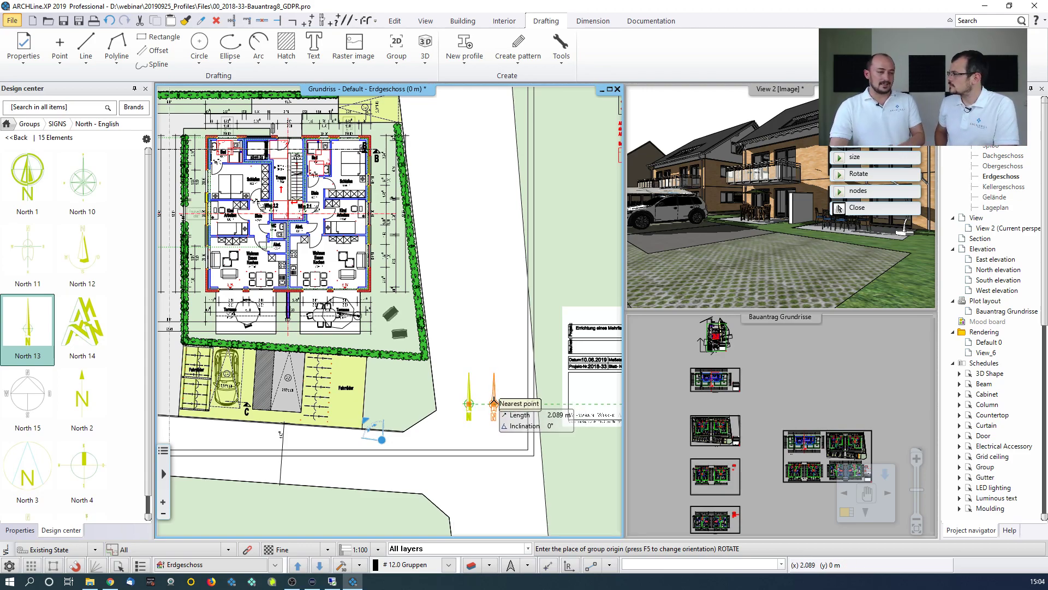
left_click(494, 404)
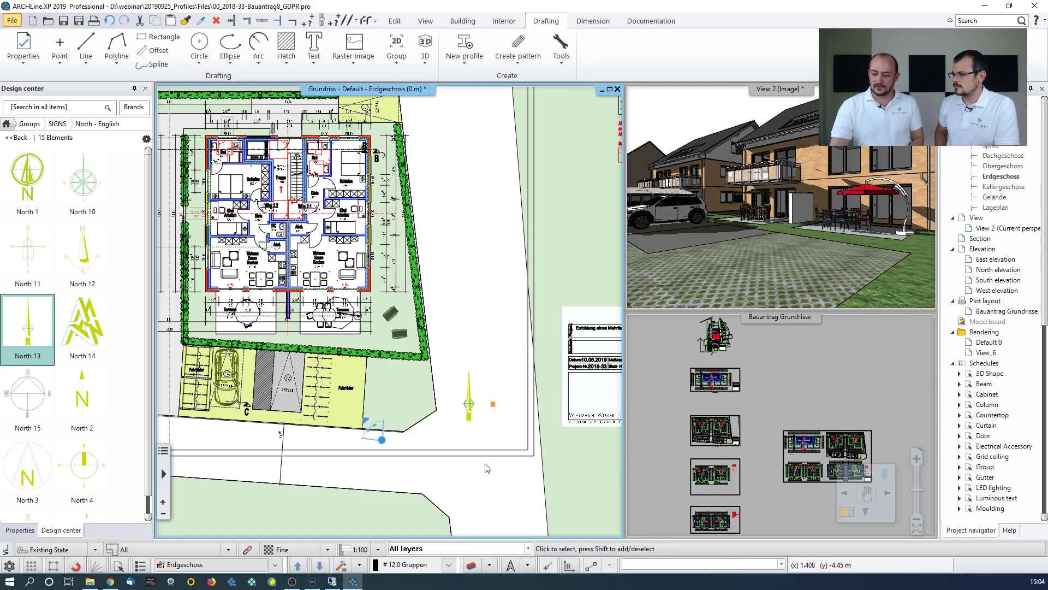
Step: Check the project's north direction setting and close it without changes
left_click(512, 566)
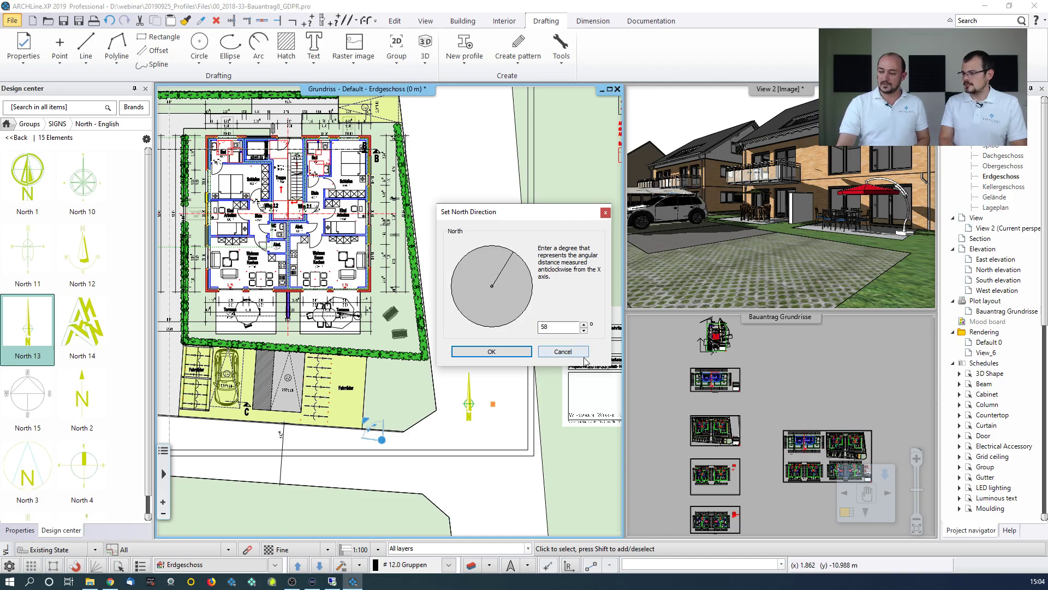
left_click(546, 352)
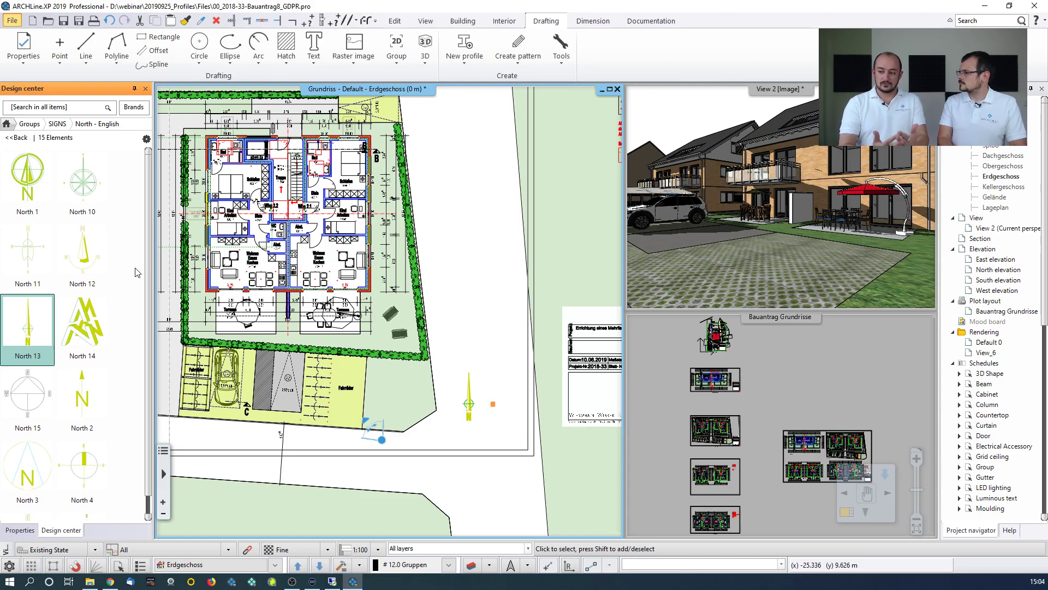
Step: Select the placed north symbol and open its group for editing
scroll(542, 375, "up", 4)
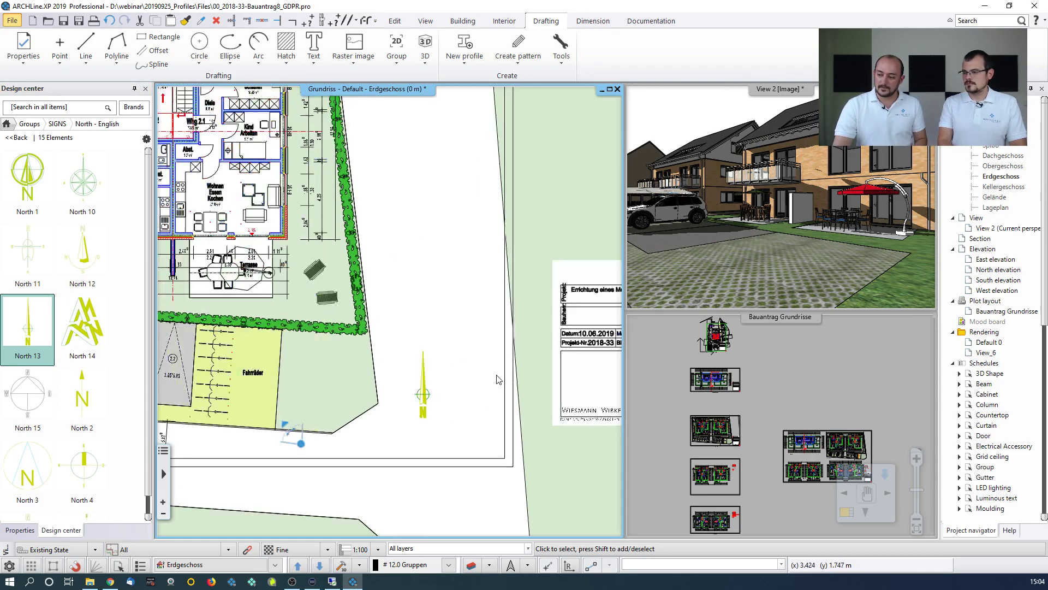
left_click(361, 371)
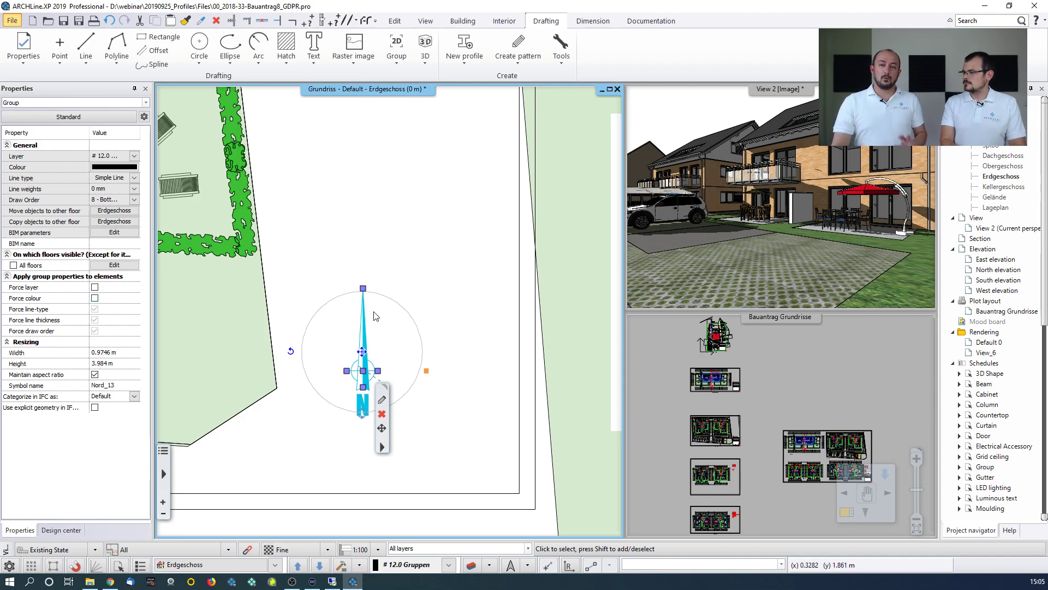
right_click(381, 451)
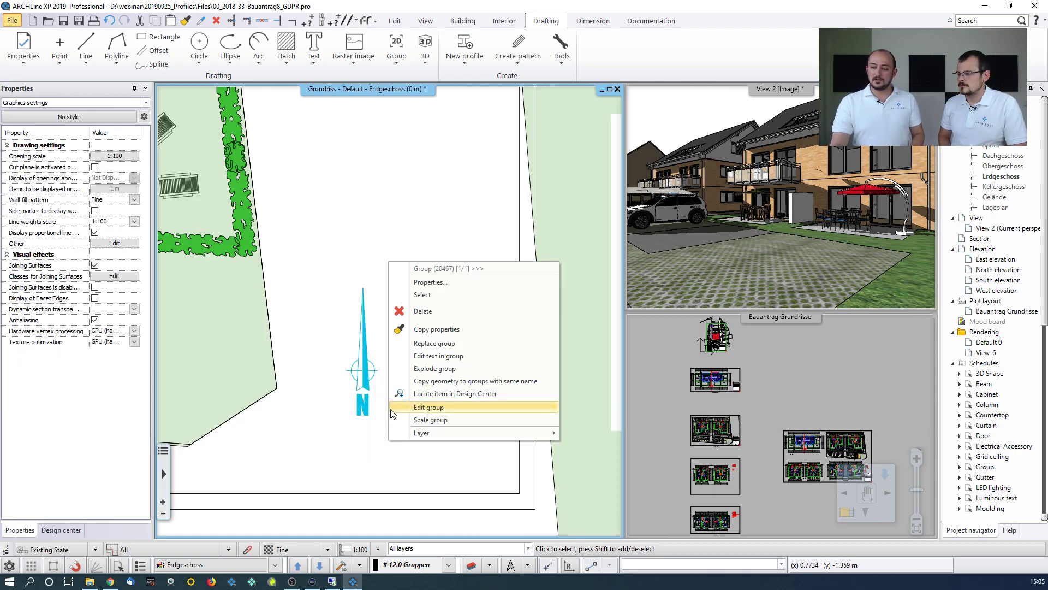
left_click(445, 411)
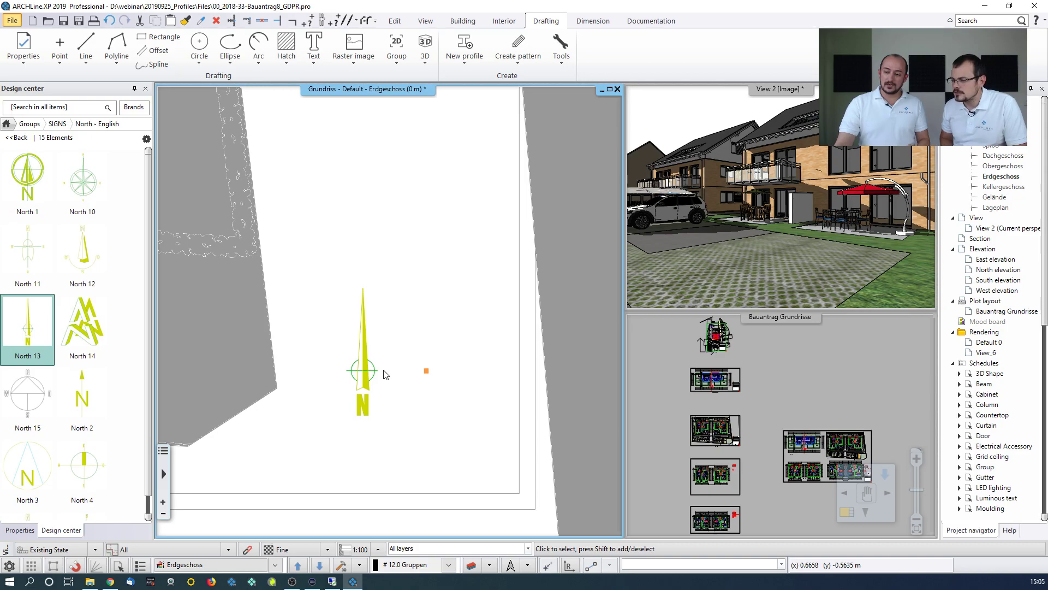
Step: Set the line weight of the north symbol's two circle arcs and horizontal crosshair line to 0.3 mm
scroll(375, 377, "down", 5)
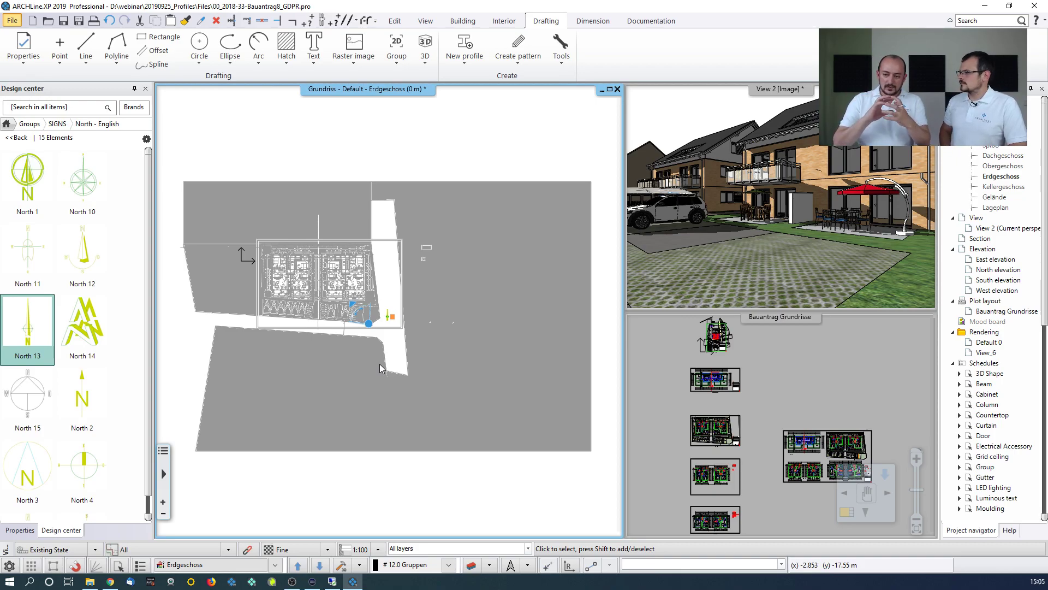
scroll(380, 367, "up", 5)
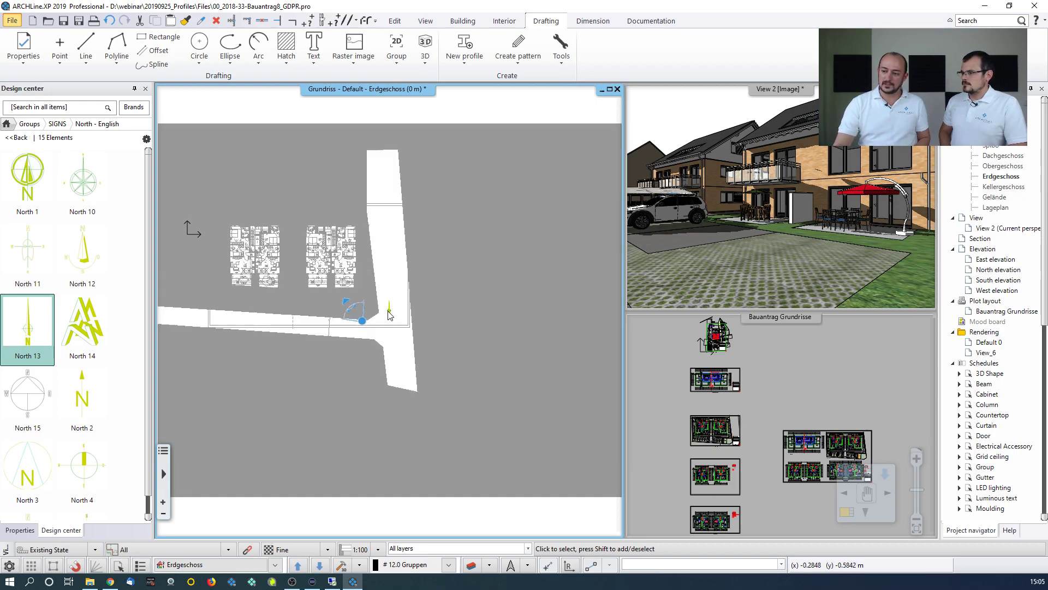
scroll(411, 320, "up", 3)
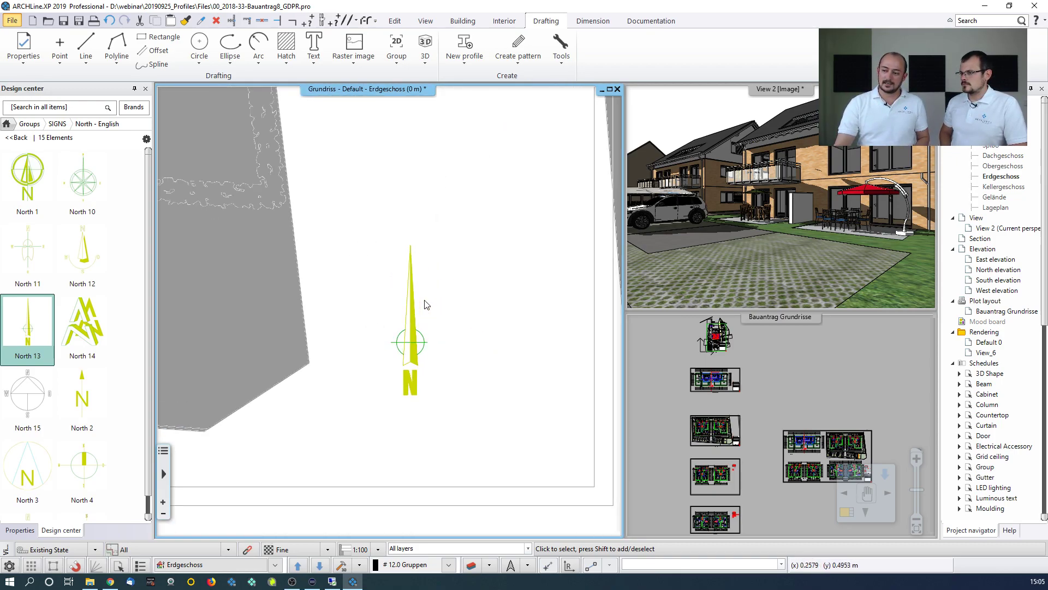
left_click(400, 339)
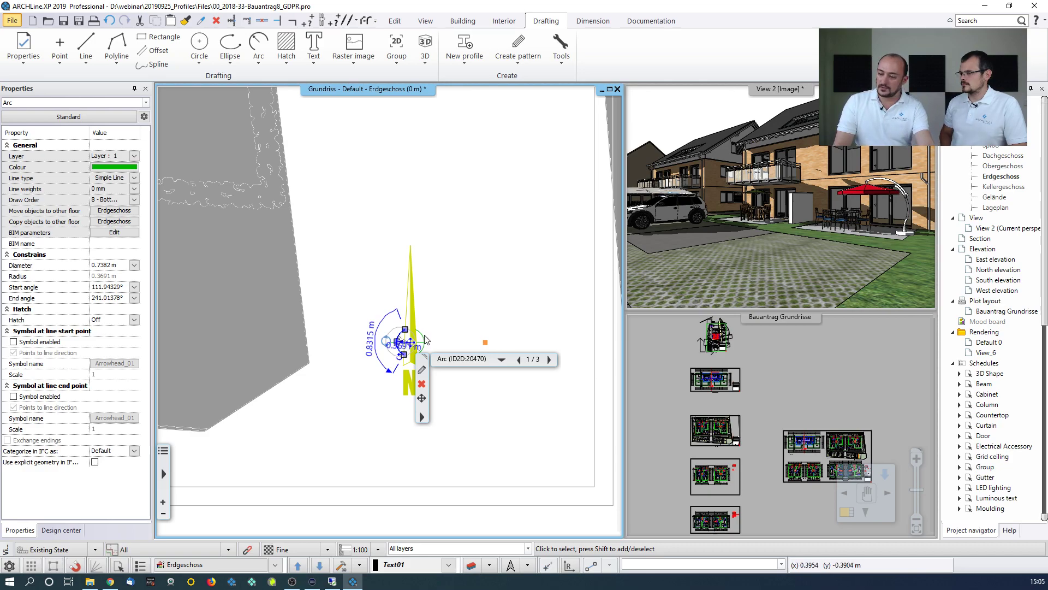
left_click(423, 336, "shift")
scroll(428, 347, "up", 2)
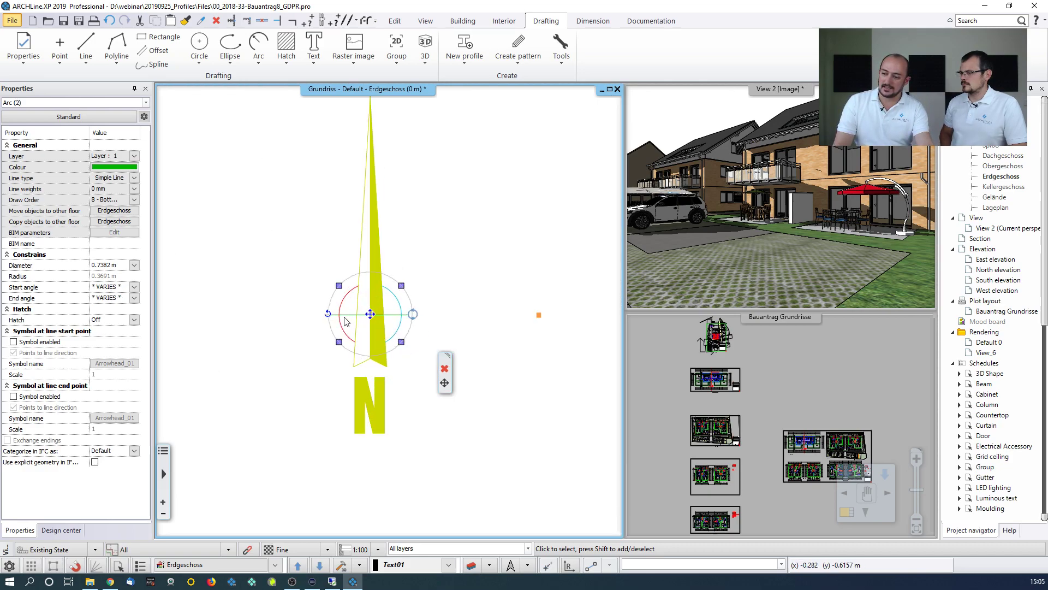
left_click(350, 321, "shift")
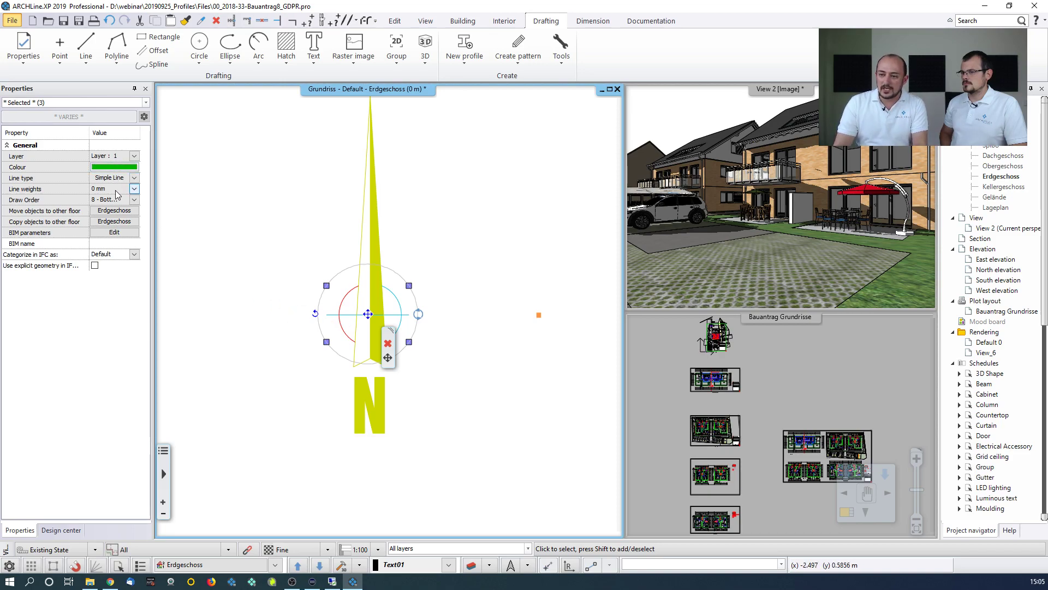
left_click(135, 189)
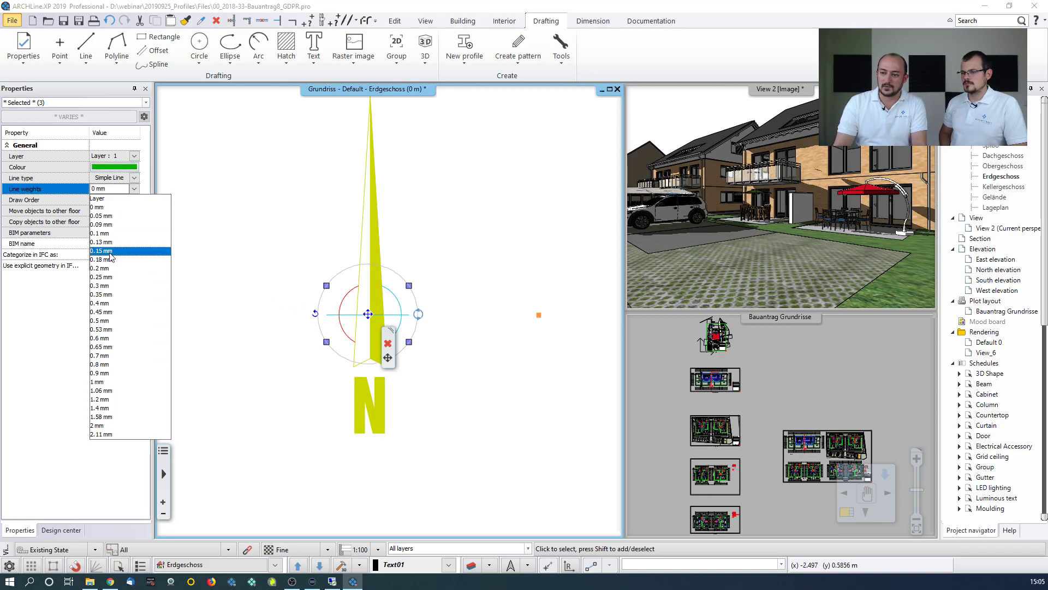
left_click(124, 285)
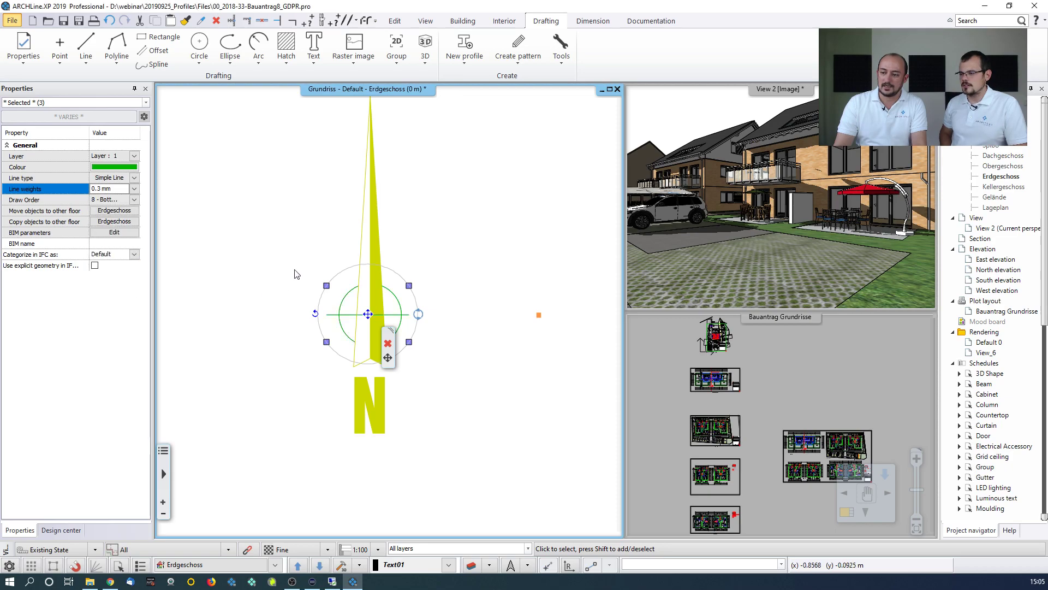
Step: Change the line type of the selected arcs and crosshair line to Gepunktete and deselect them
left_click(134, 178)
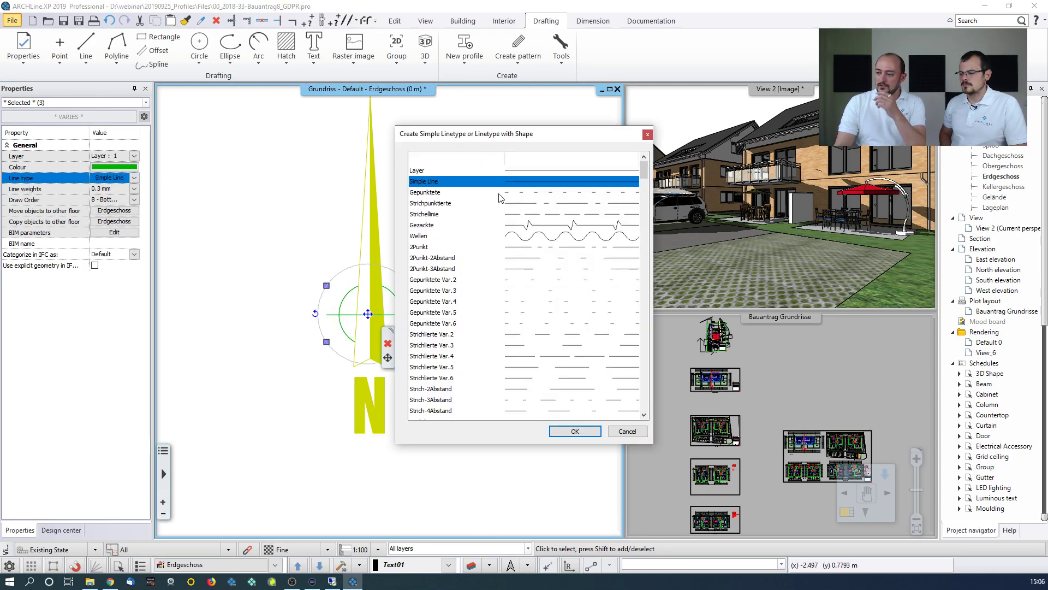
left_click(525, 197)
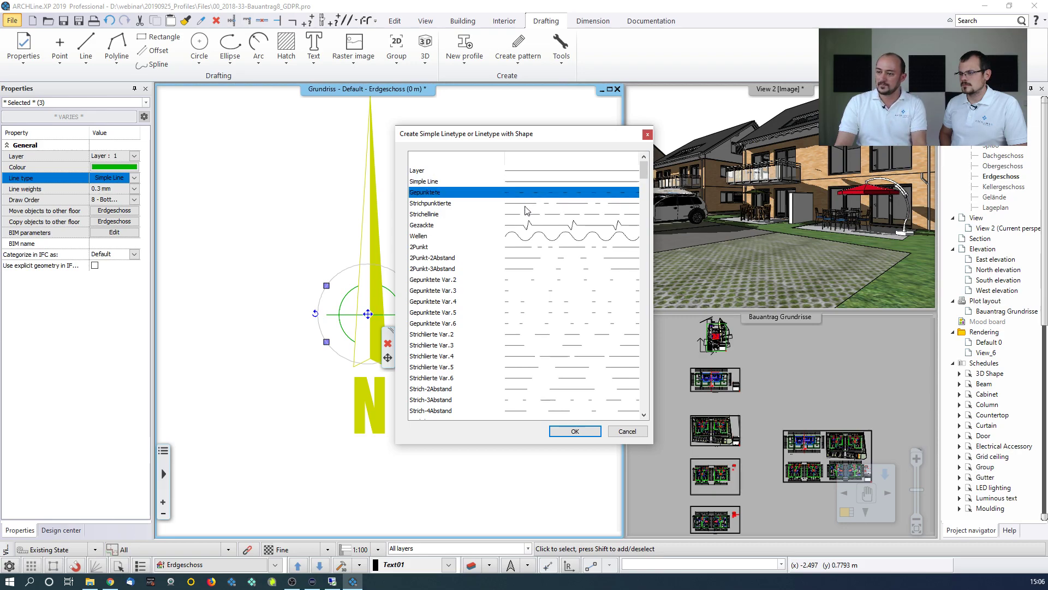
left_click(567, 431)
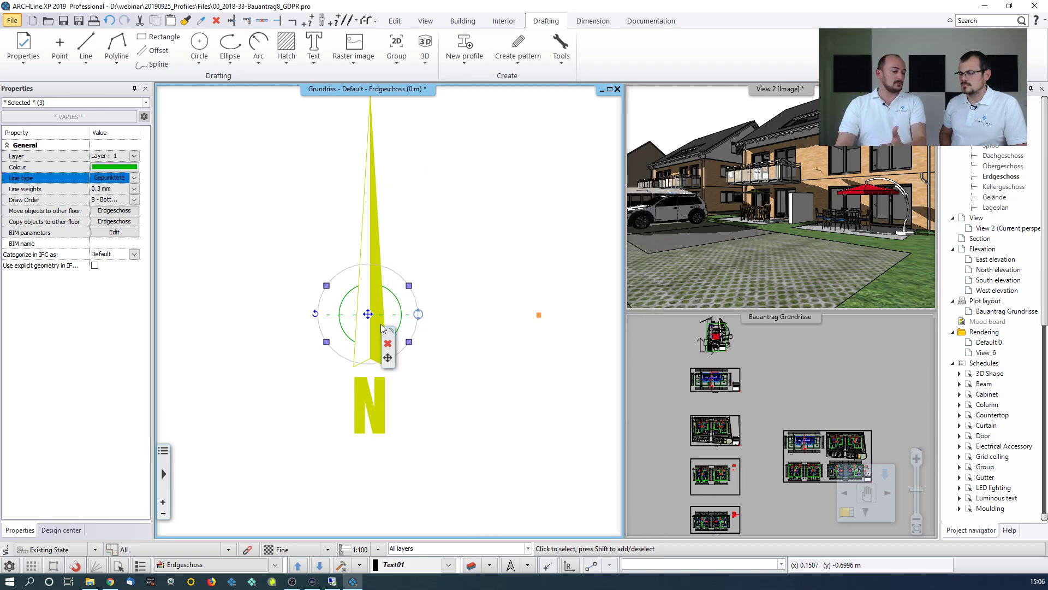
left_click(273, 252)
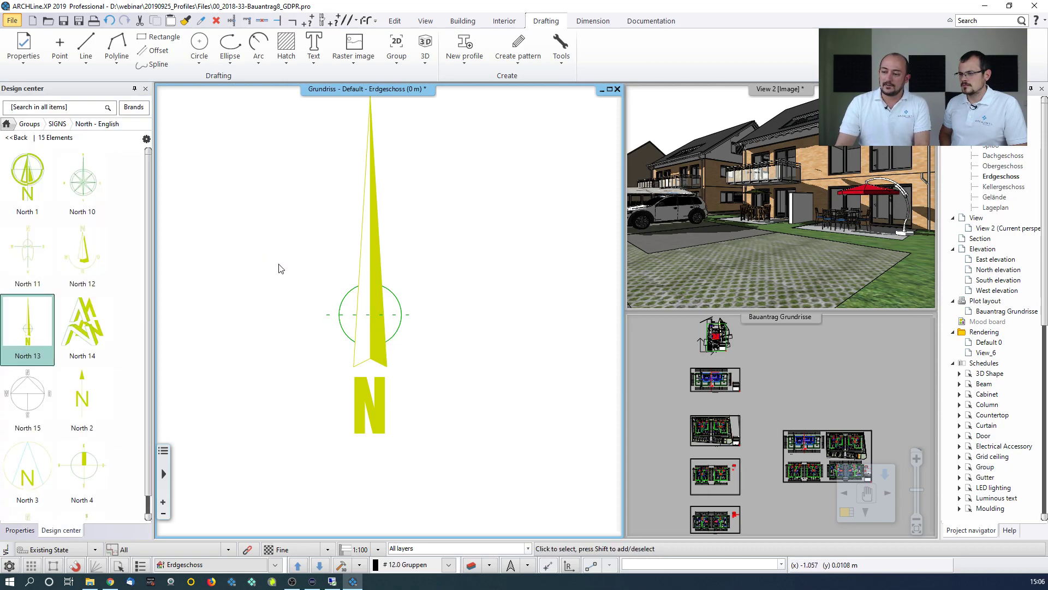
Step: Check the properties of the north arrow's two long edge lines and close the symbol's group
scroll(295, 275, "down", 1)
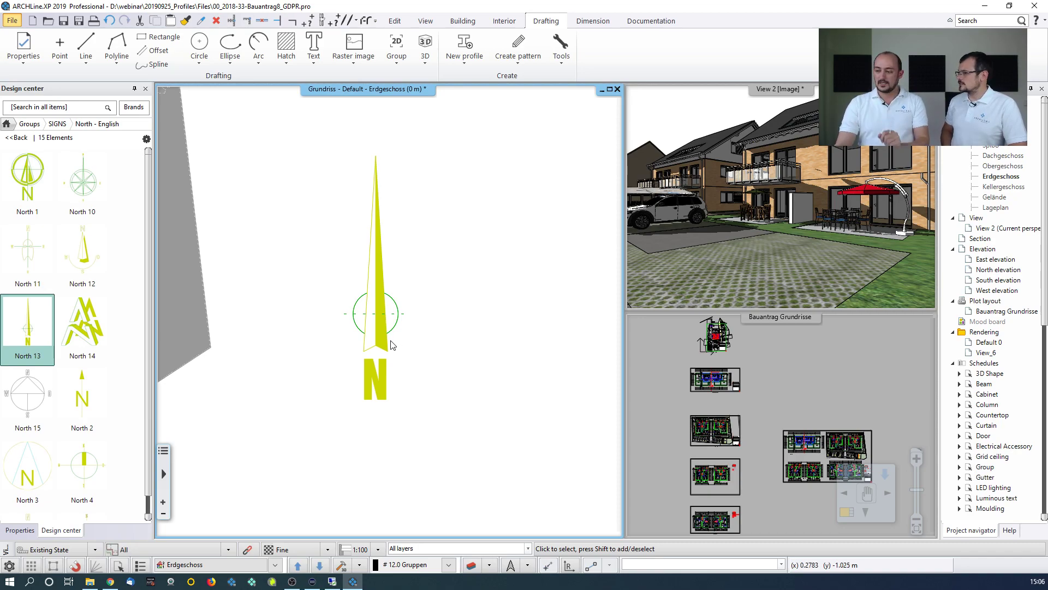
left_click(371, 292)
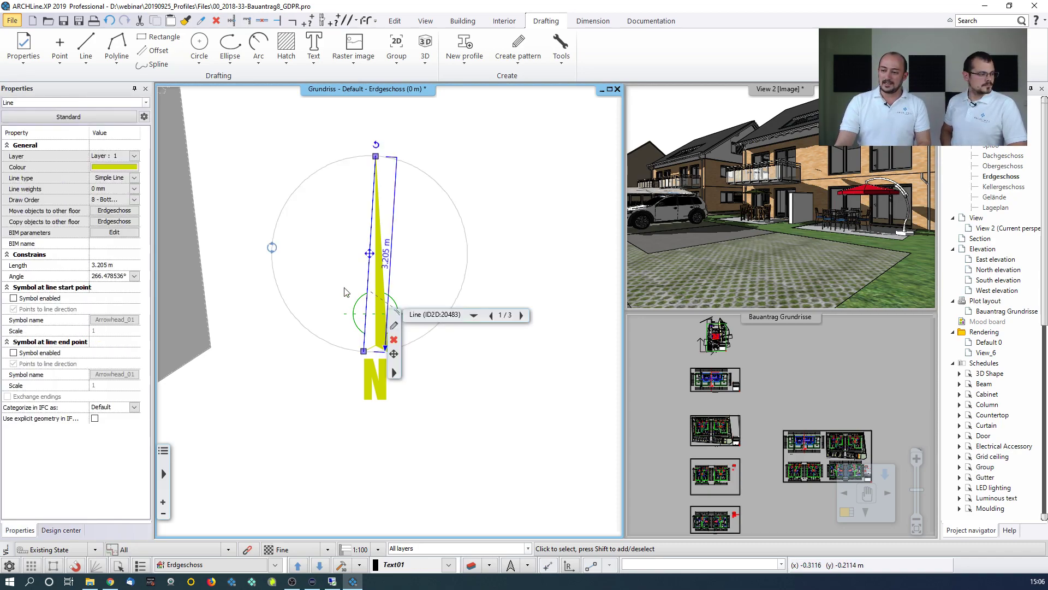
left_click(189, 256)
left_click(371, 216)
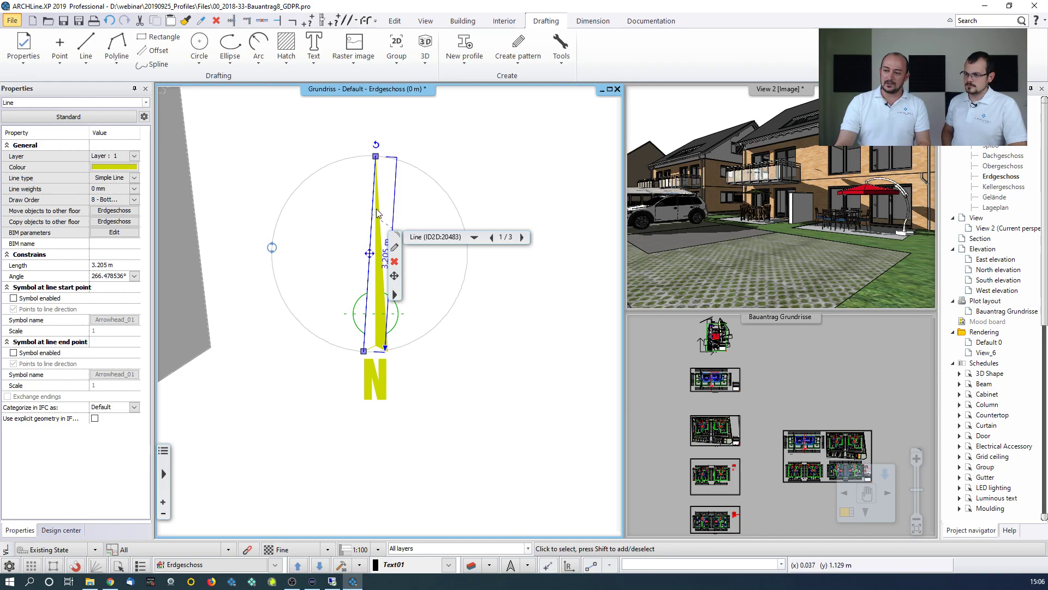
left_click(374, 221)
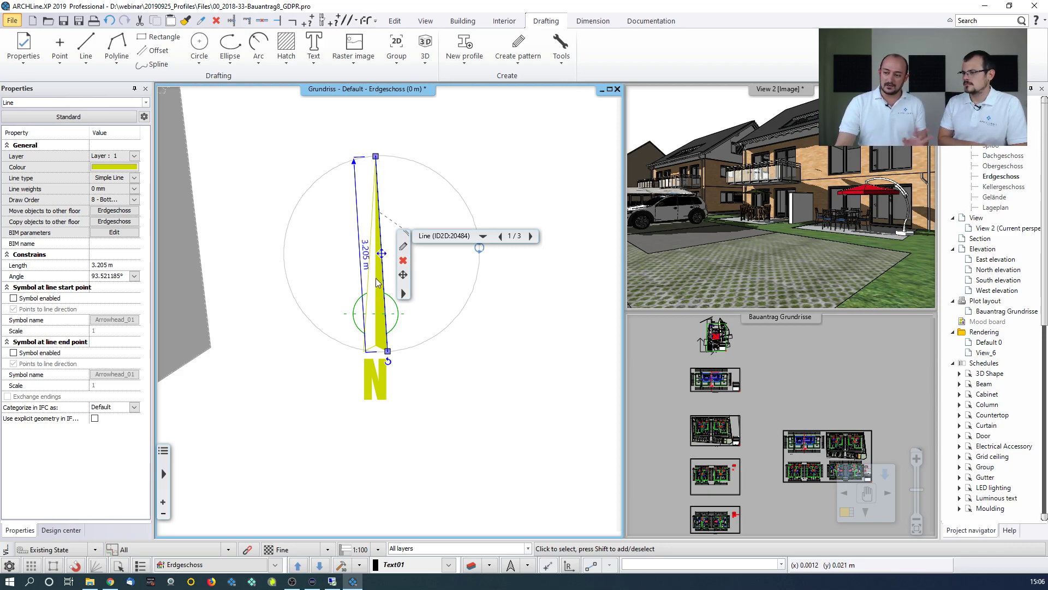
left_click(404, 294)
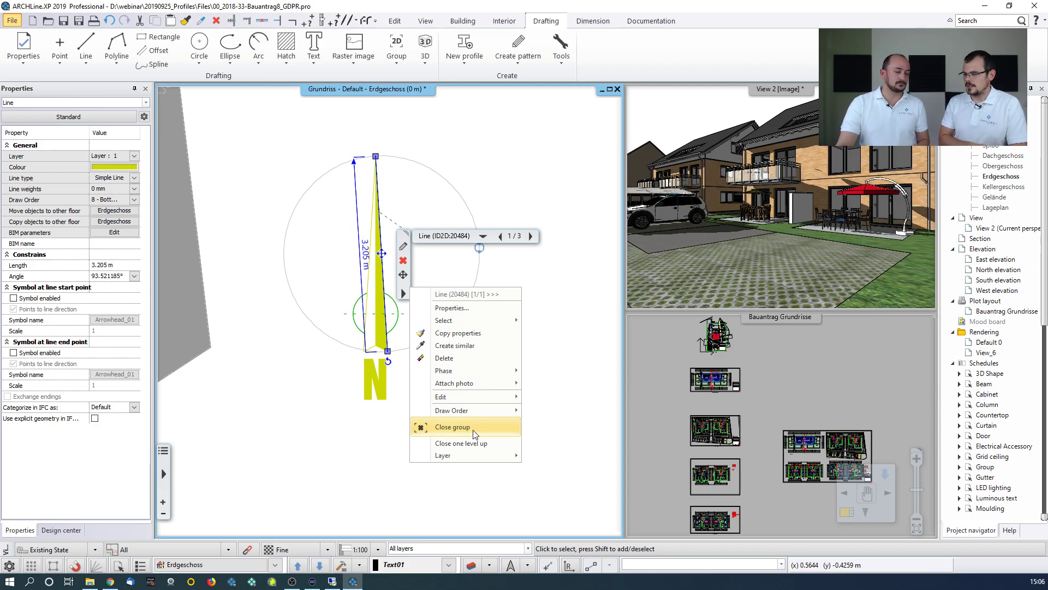
left_click(453, 427)
Step: Examine the closed north symbol's group properties, including its colour and line settings, and deselect it
left_click(374, 279)
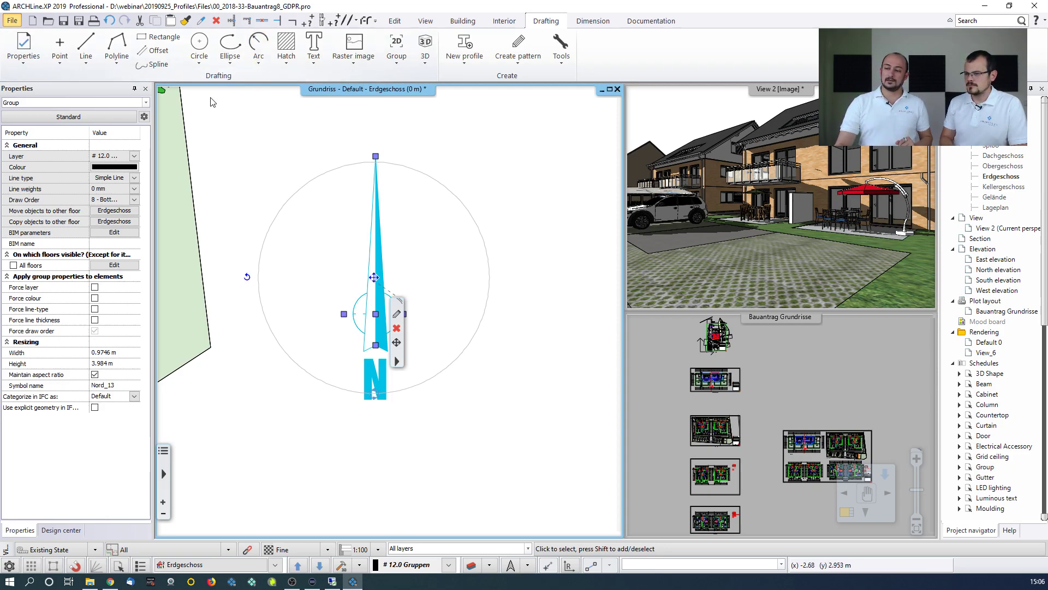
left_click(323, 220)
key("Escape")
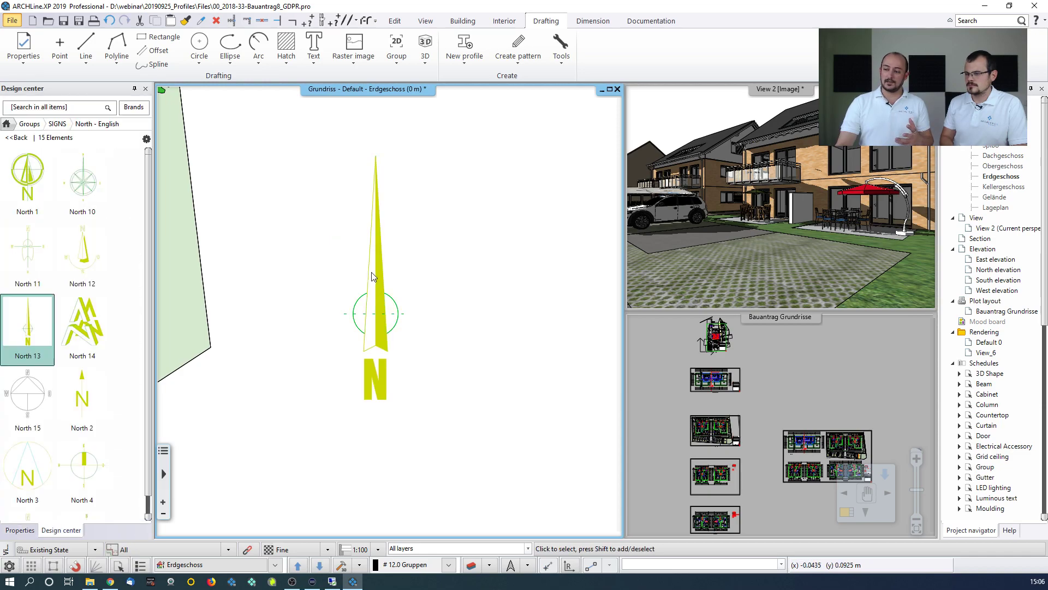
left_click(374, 276)
mouse_move(377, 280)
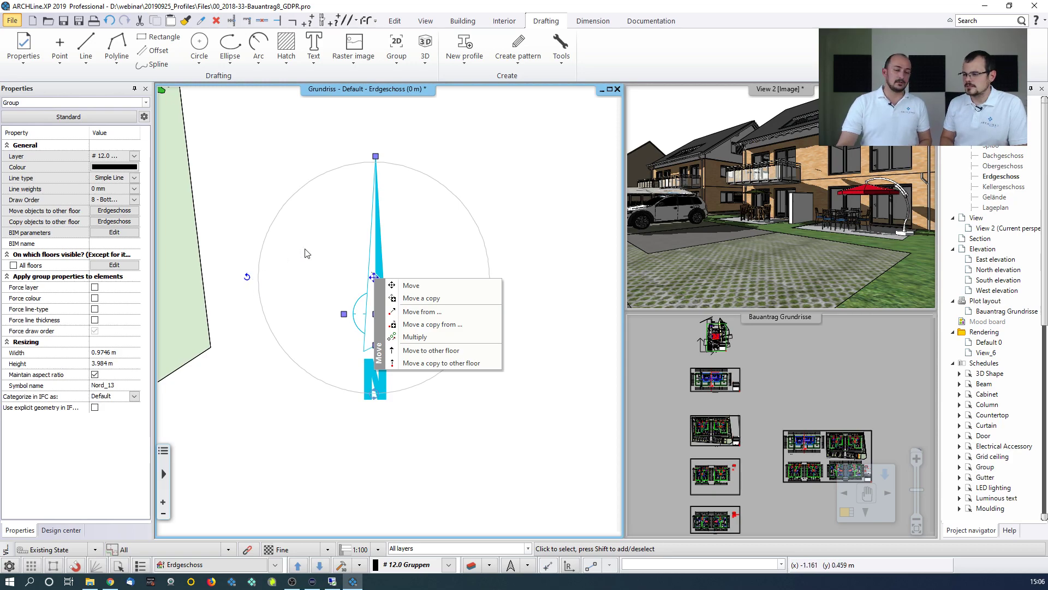
left_click(322, 237)
key("Escape")
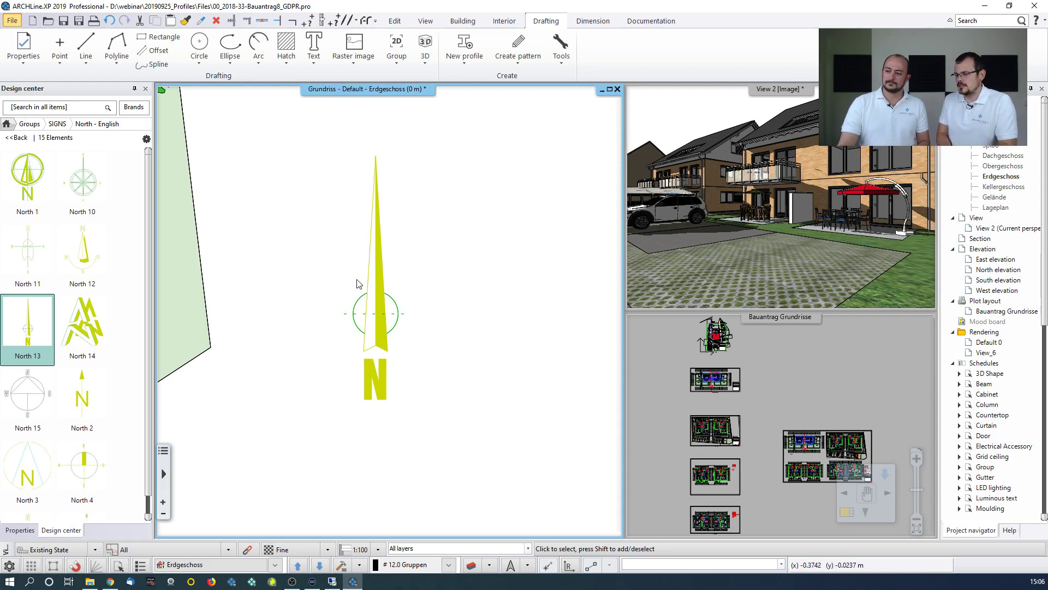
left_click(374, 278)
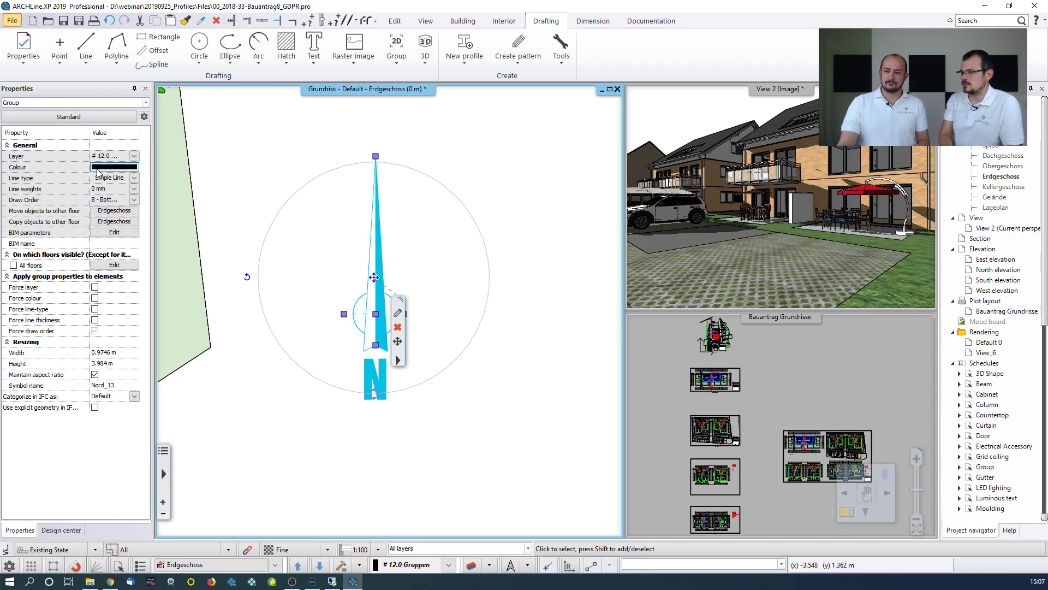
key("Escape")
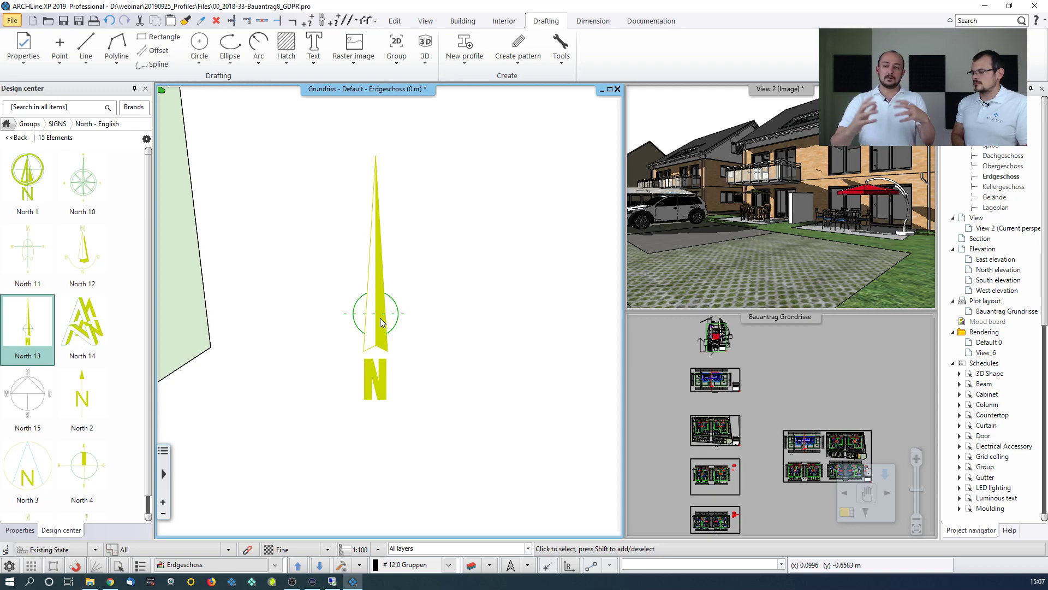
Step: Force the group's colour onto all elements of the north symbol and deselect it
left_click(383, 262)
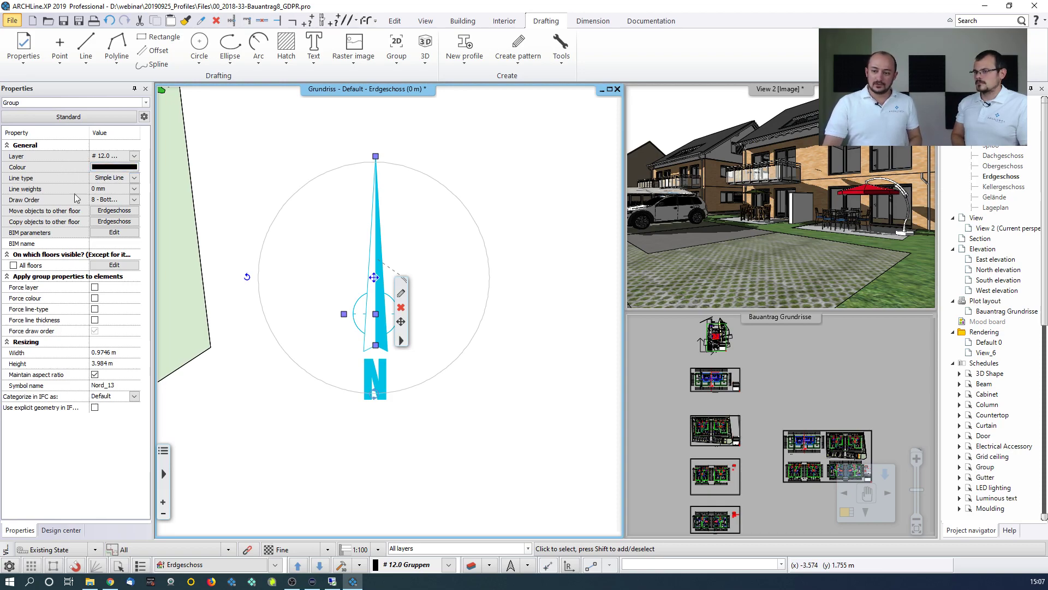
left_click(95, 298)
left_click(230, 233)
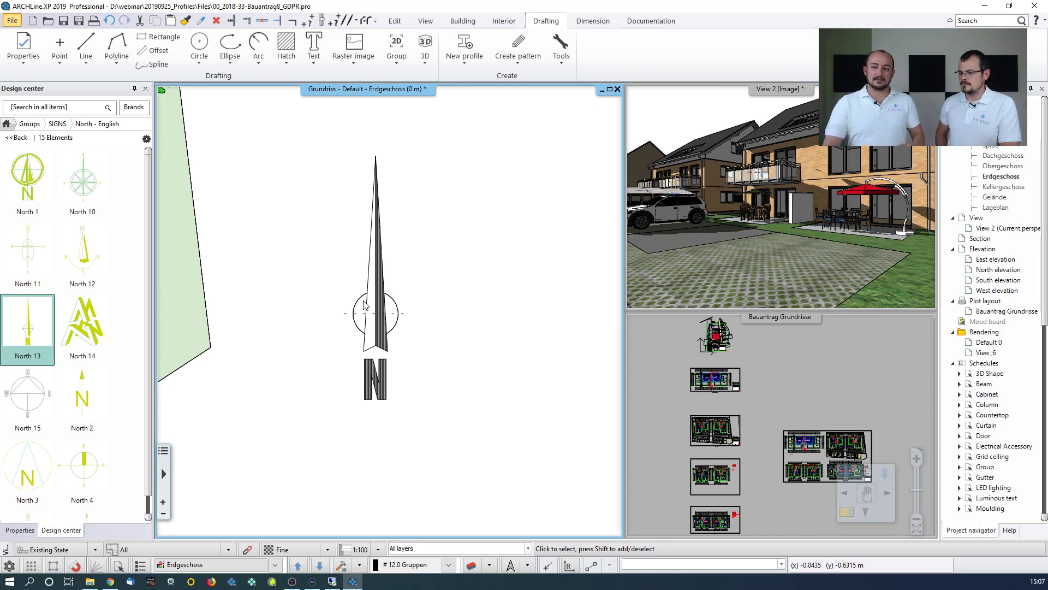
left_click(377, 276)
left_click(269, 171)
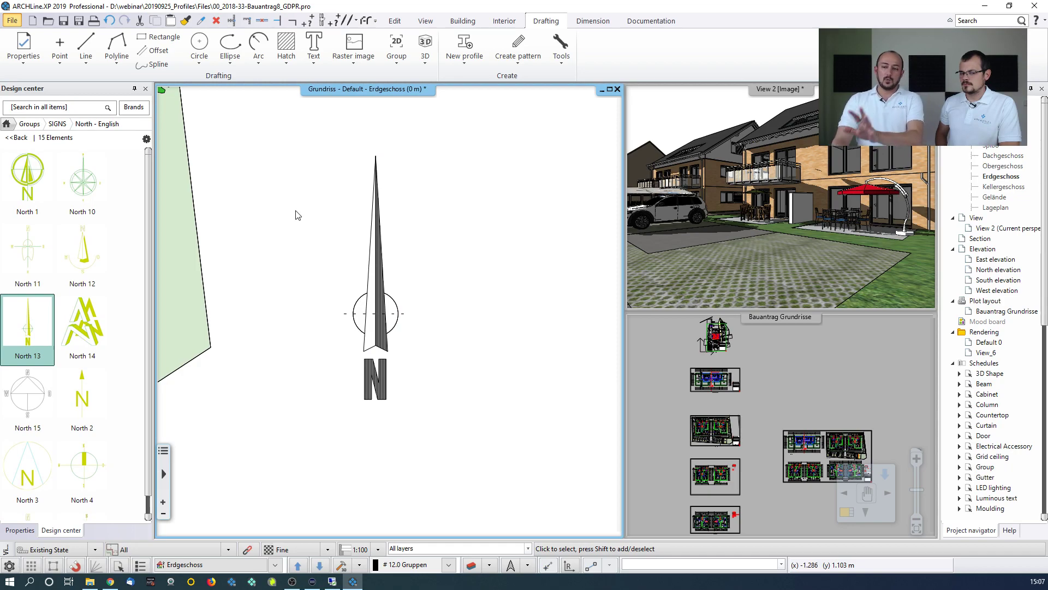
Step: Place a second North 13 symbol from the library beside the first one for comparison, and delete it
mouse_move(48, 315)
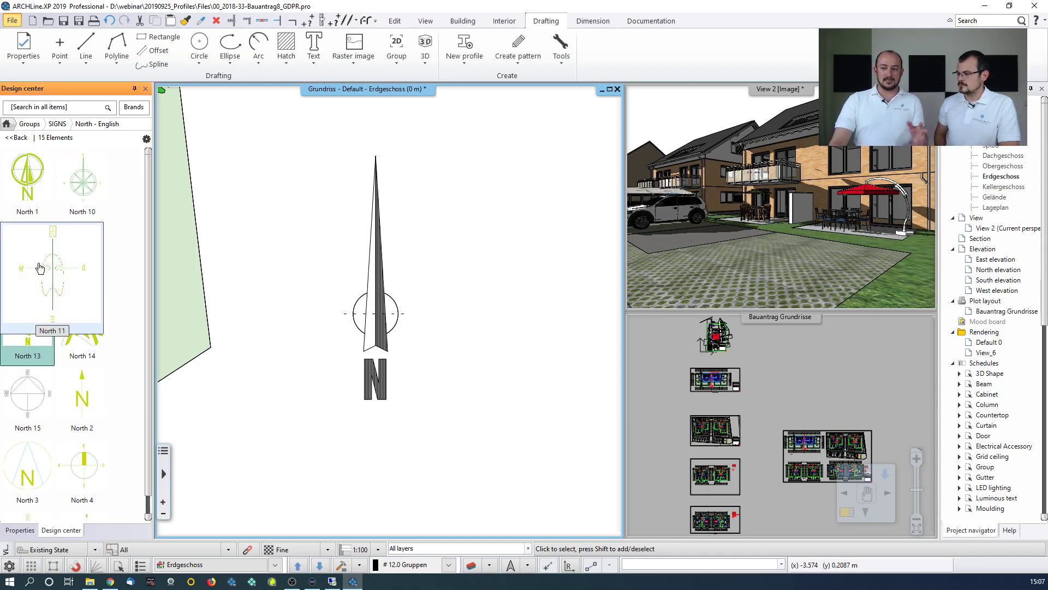
left_click(44, 361)
left_click(479, 317)
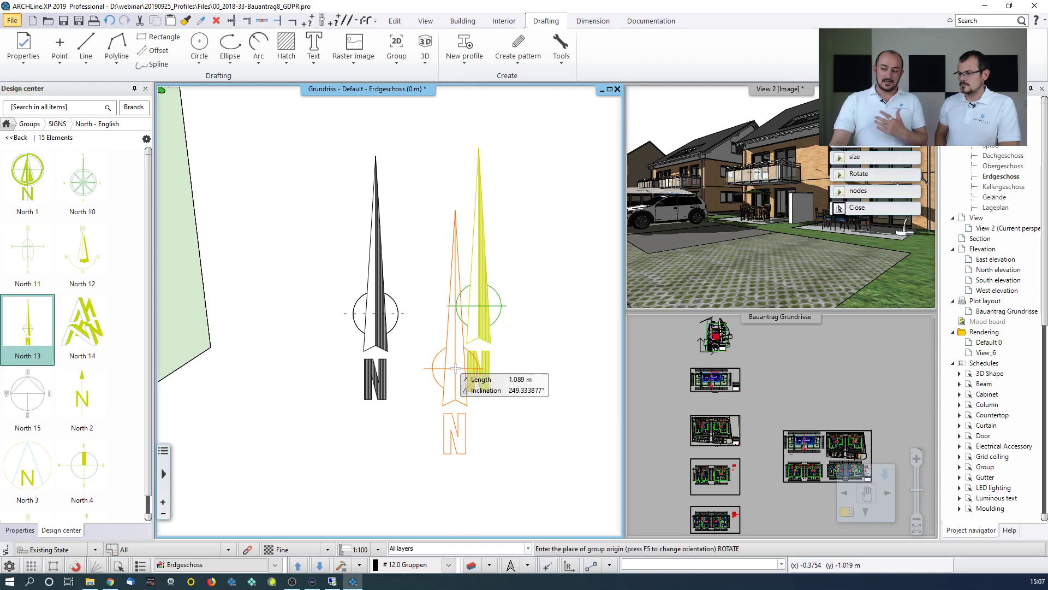
key("Escape")
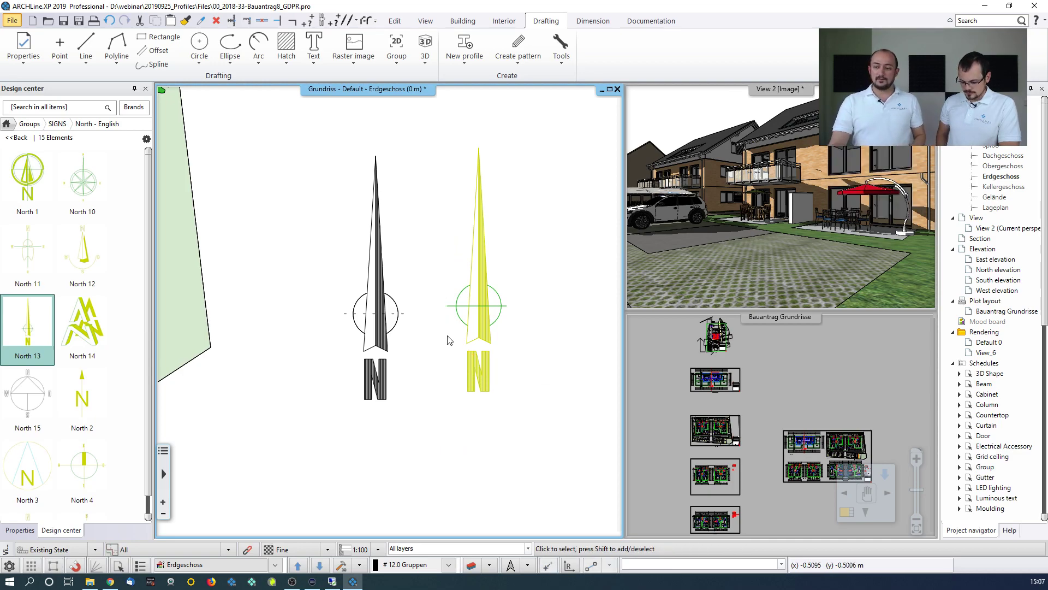
left_click(472, 305)
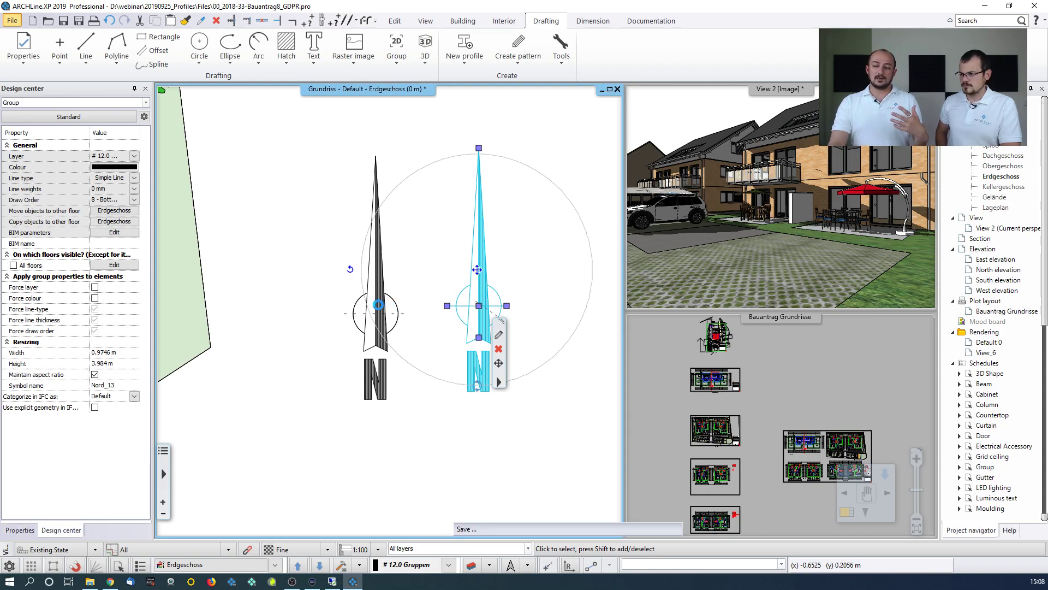
key("Delete")
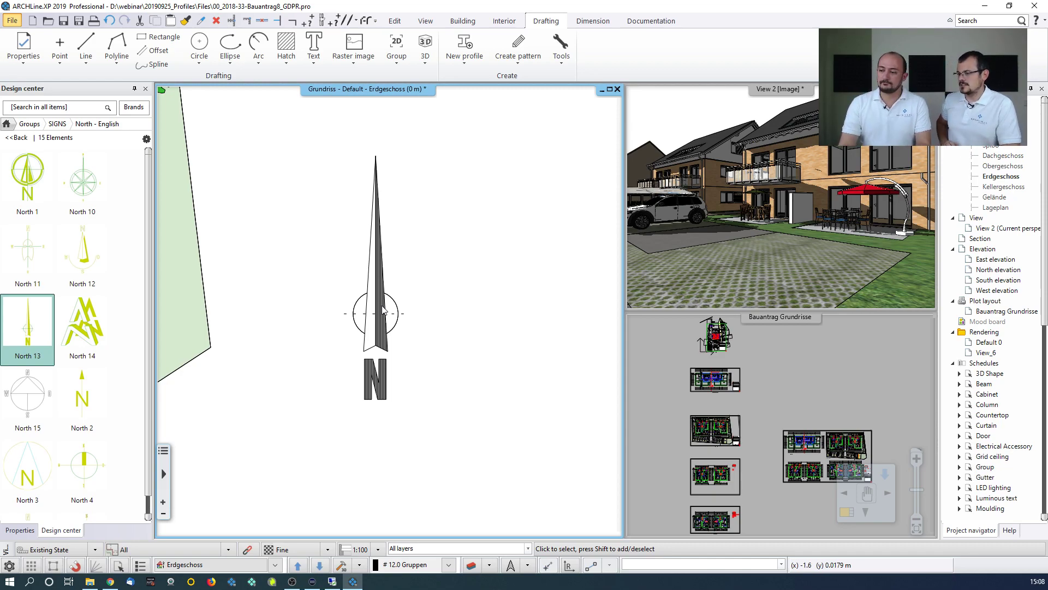
Step: Force the group's line type and line thickness onto the north symbol's elements and deselect it
left_click(381, 310)
left_click(381, 313)
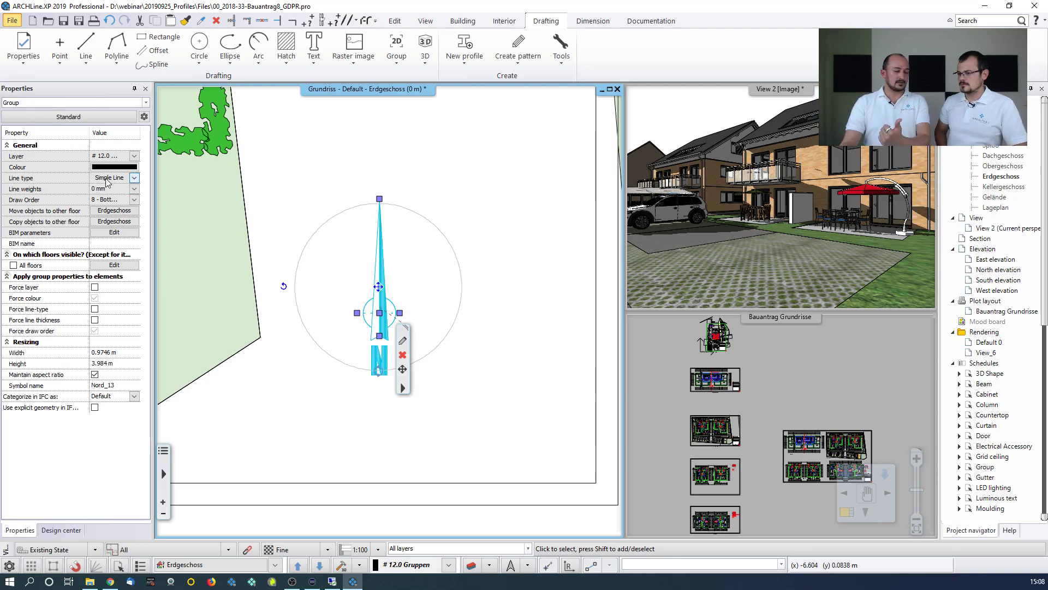
left_click(328, 284)
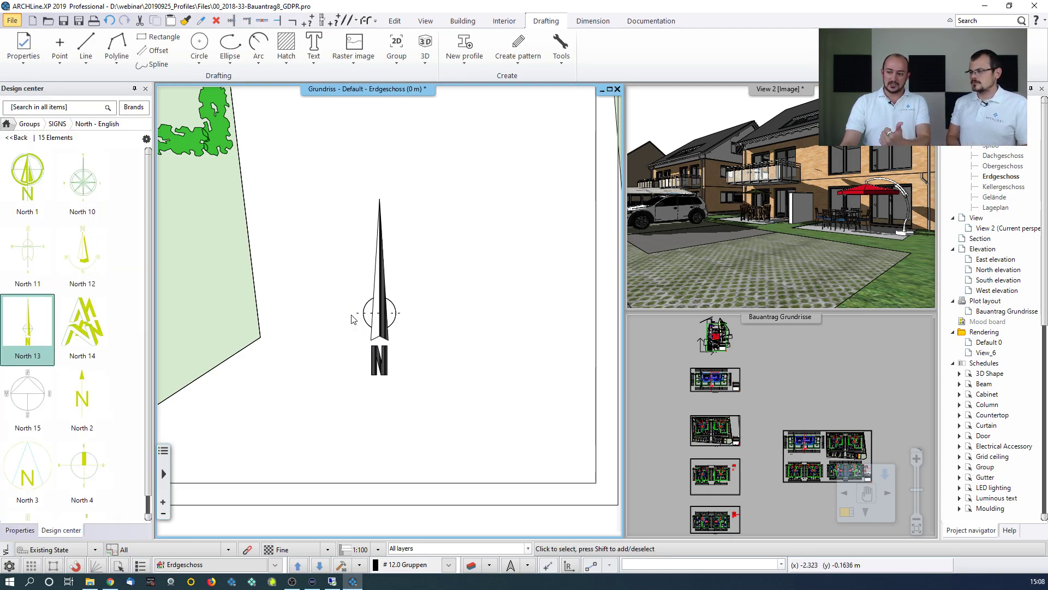
left_click(381, 308)
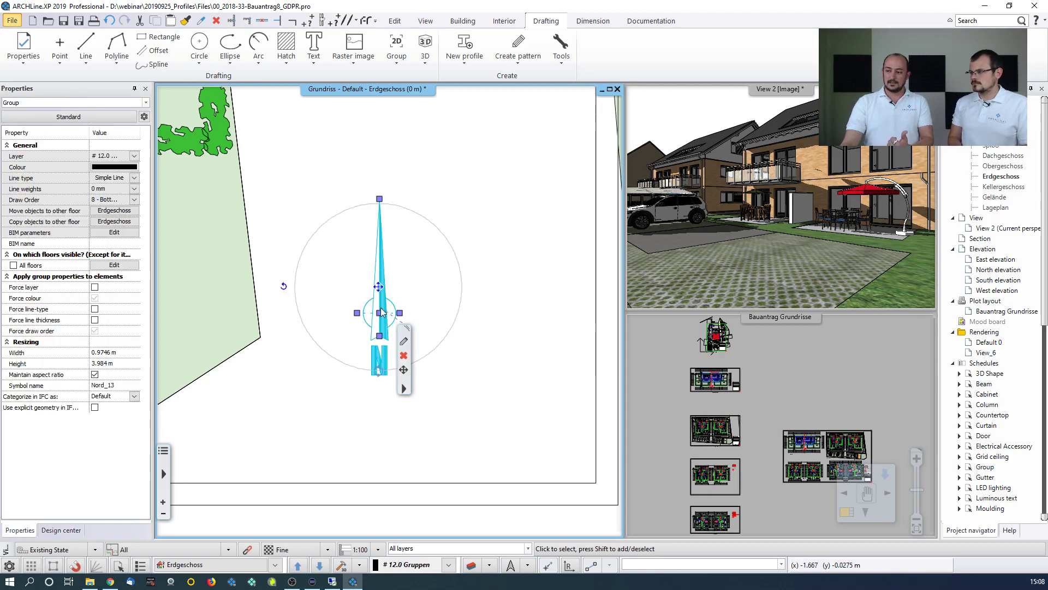
left_click(95, 309)
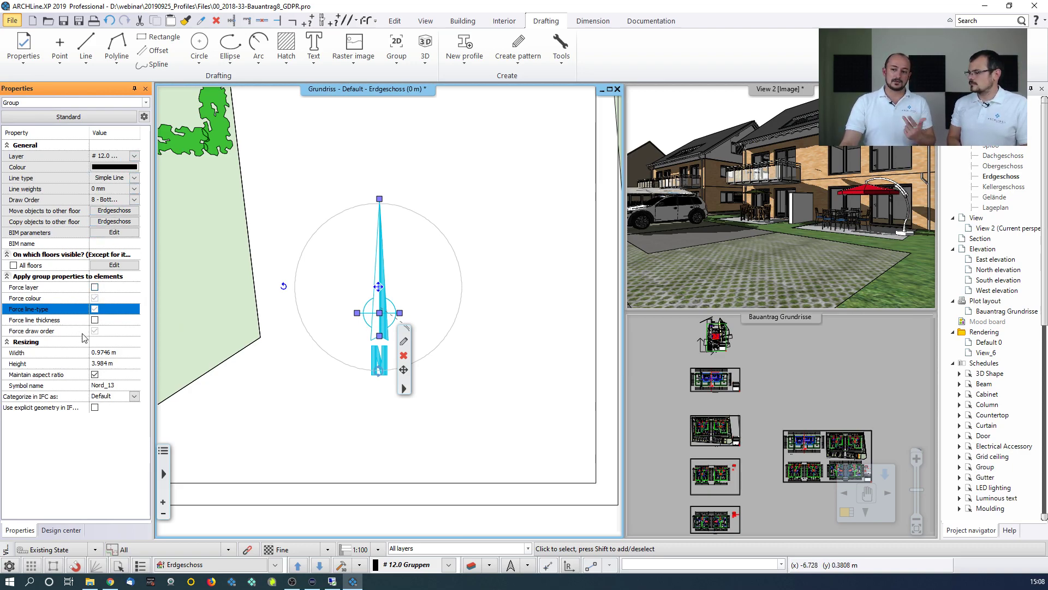
left_click(95, 321)
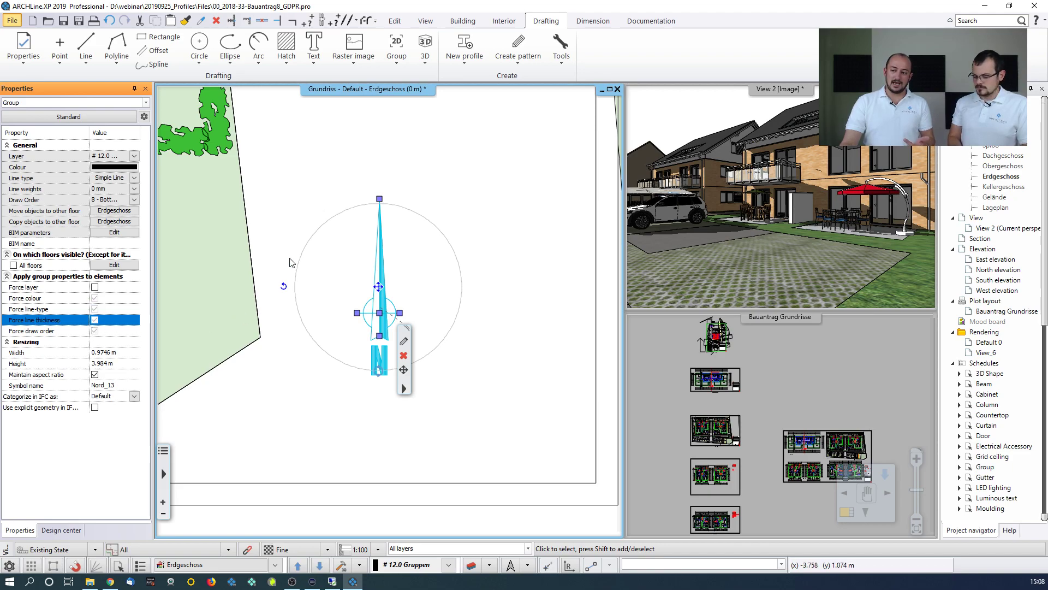
left_click(290, 235)
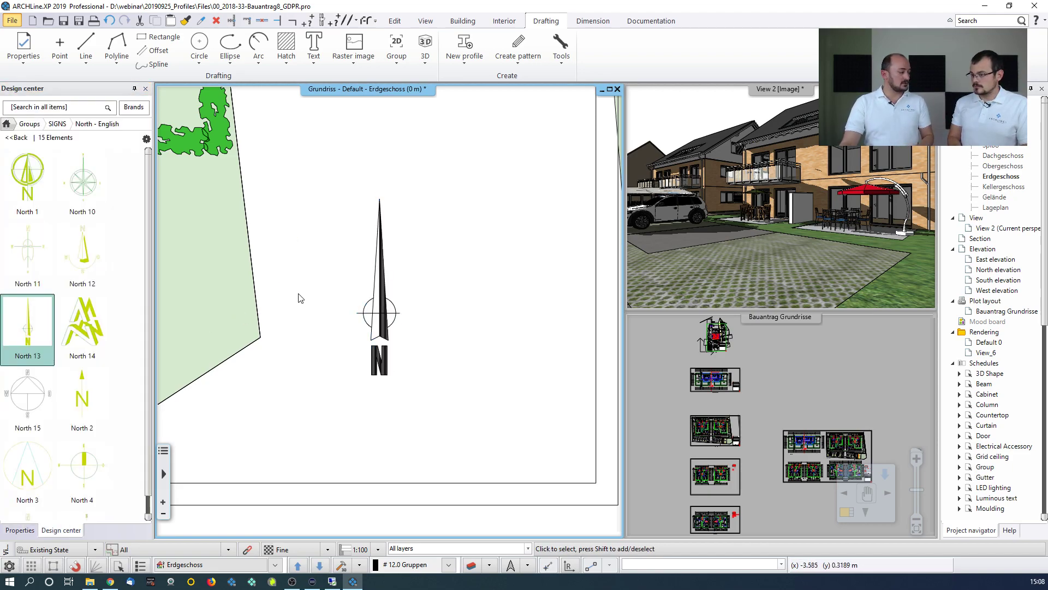
Step: Move the north symbol from its circle centre onto the green area beside the Fahrräder zone
left_click(379, 308)
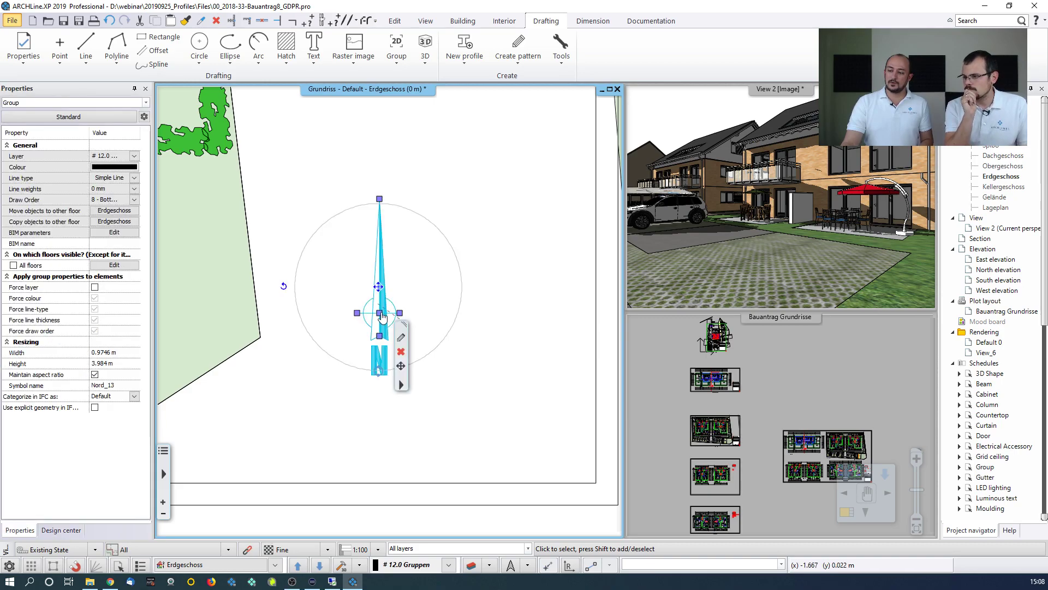
left_click(379, 313)
middle_click_drag(202, 321, 403, 323)
middle_click_drag(298, 311, 457, 366)
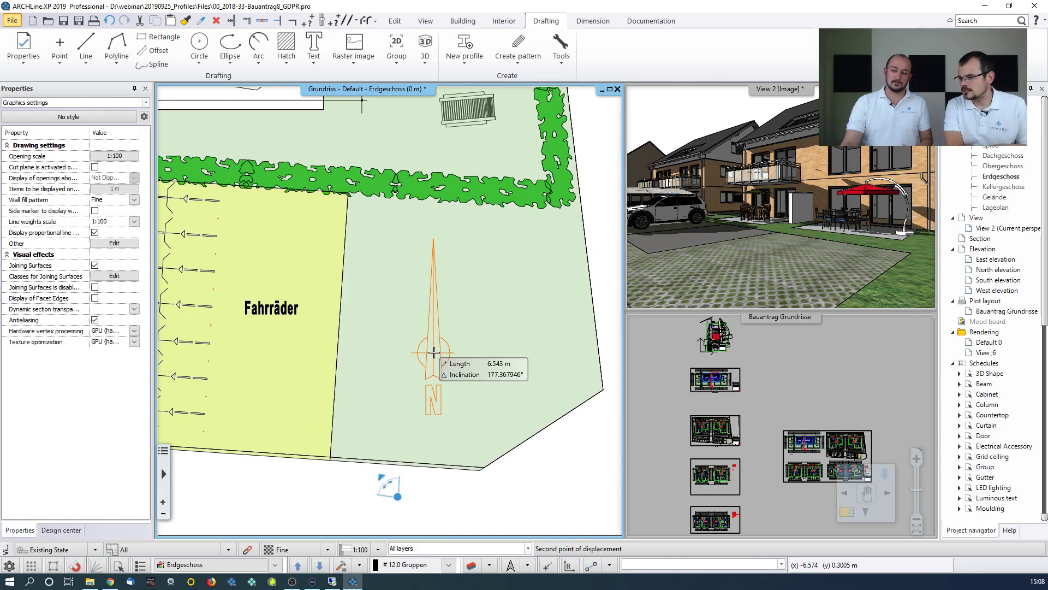
left_click(450, 326)
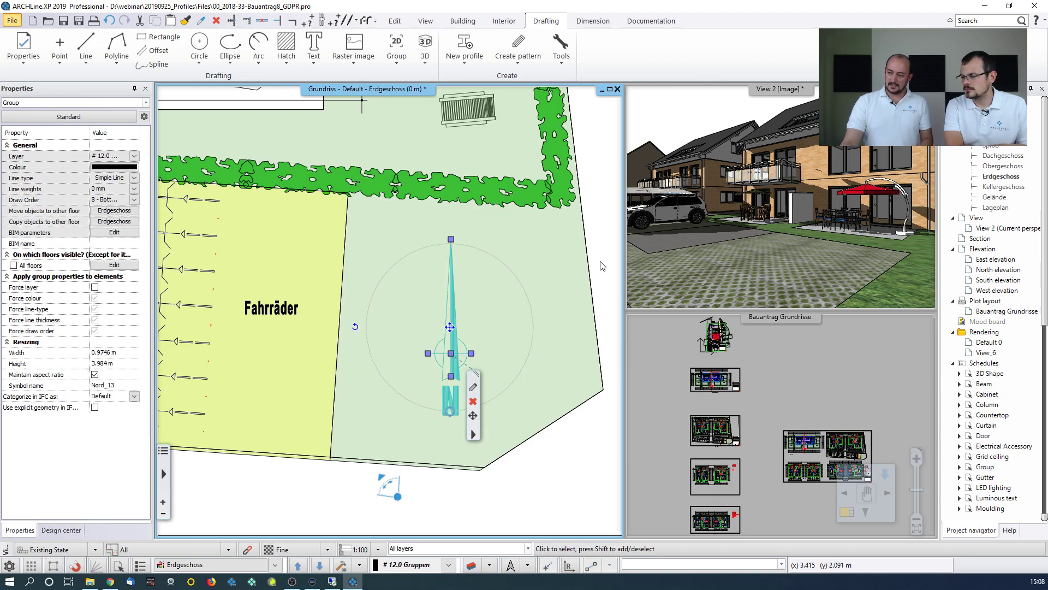
key("Escape")
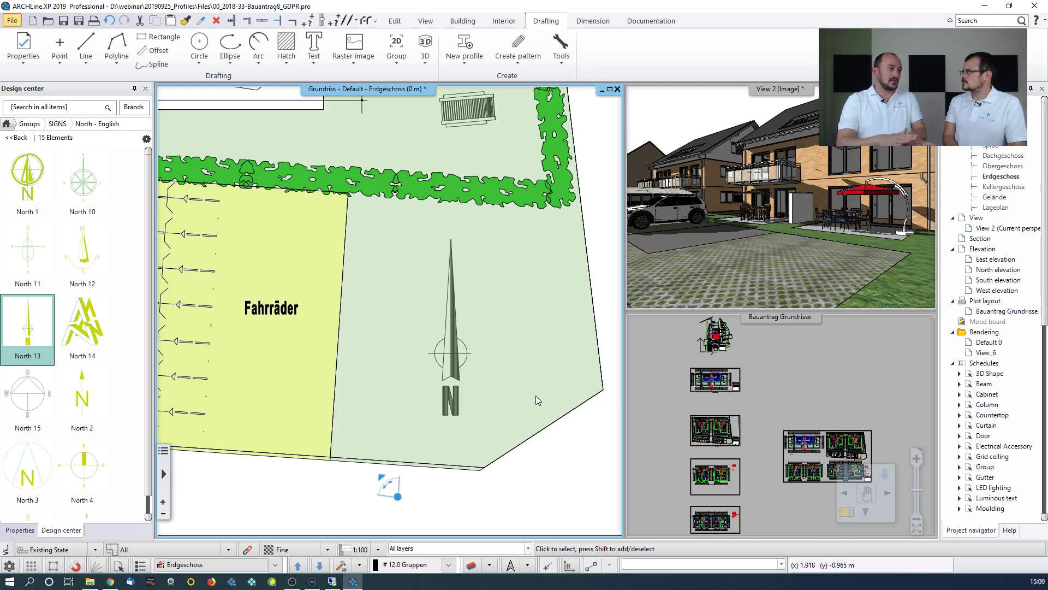
Step: Set the north symbol's draw order to 1 - Top-most so it lies above the green area, and deselect it
left_click(452, 335)
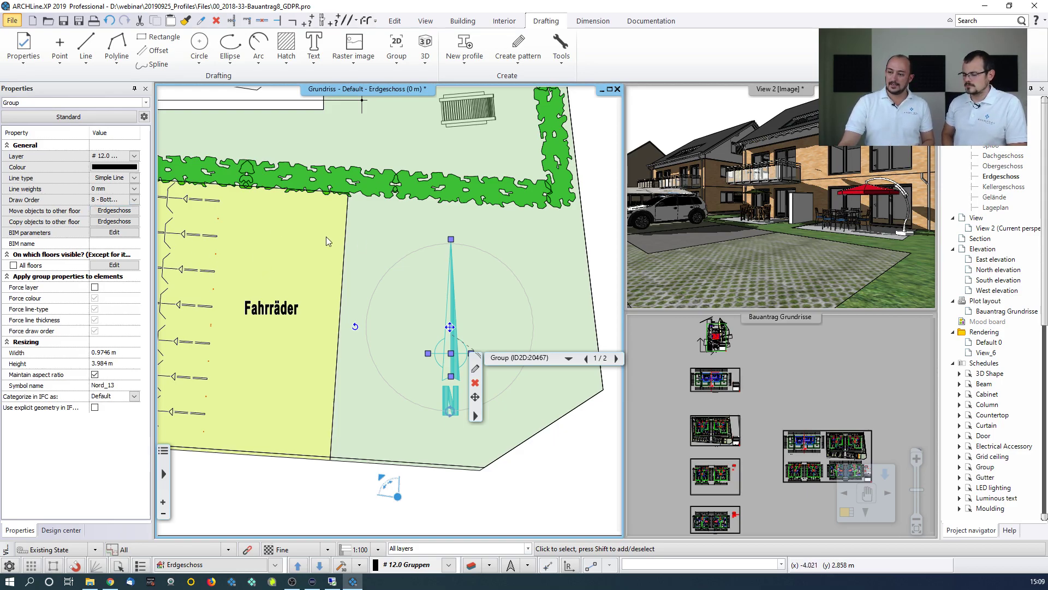
left_click(376, 240)
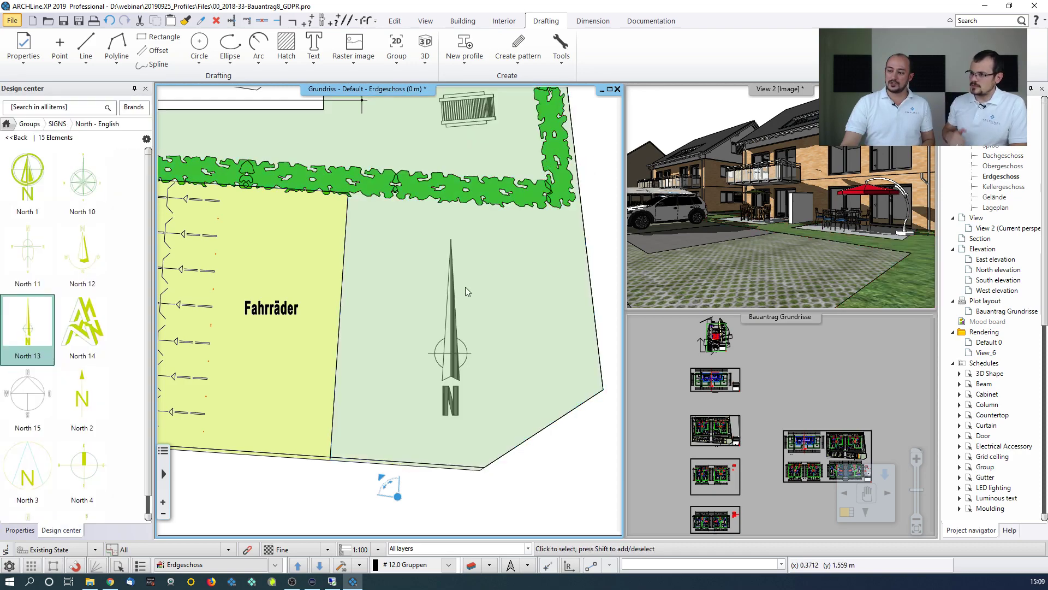
left_click(451, 320)
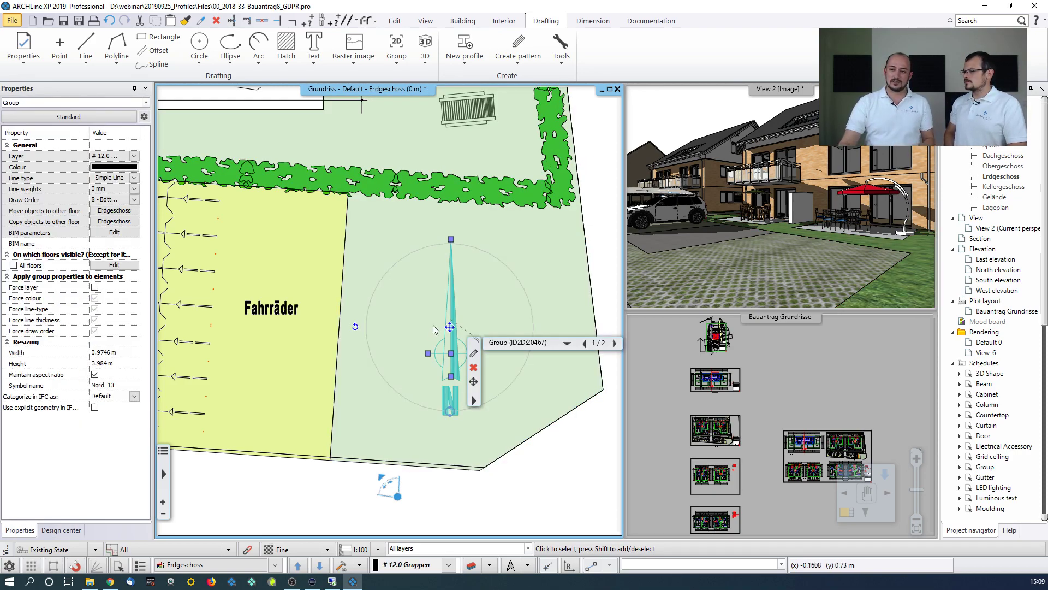
left_click(118, 201)
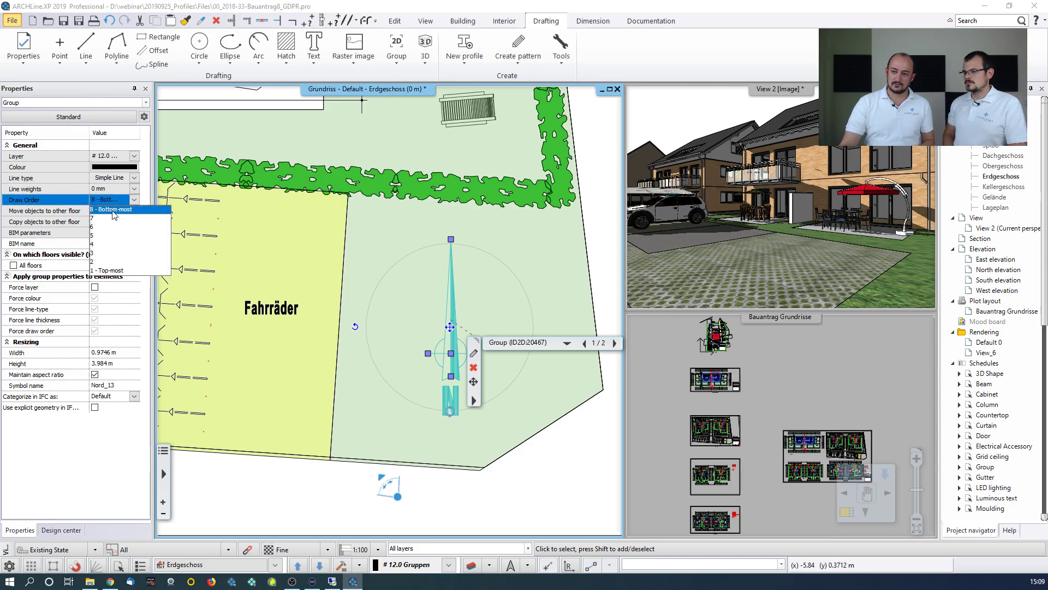
left_click(106, 265)
left_click(314, 497)
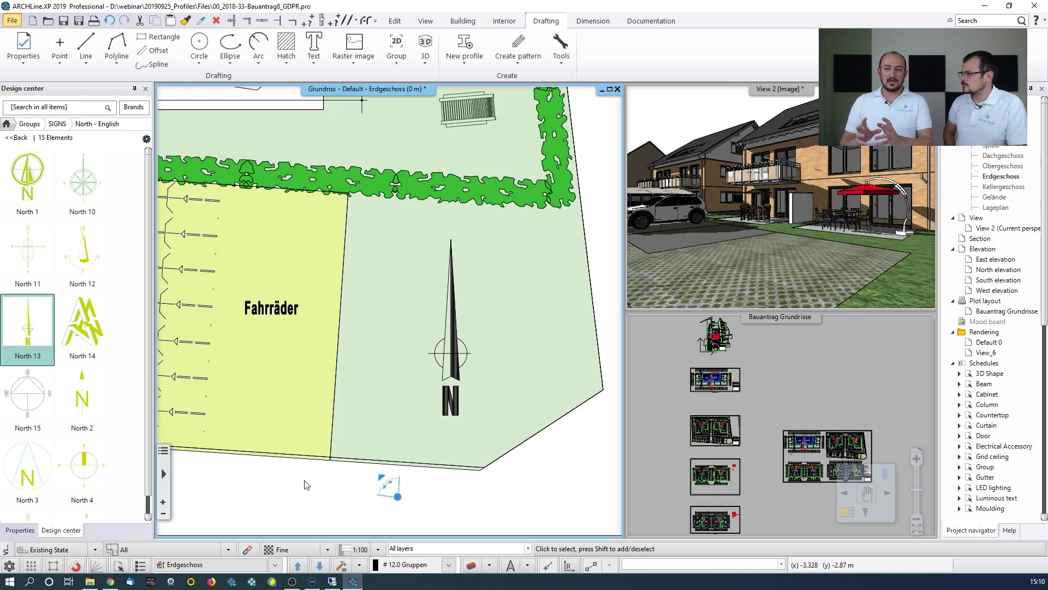
mouse_move(24, 323)
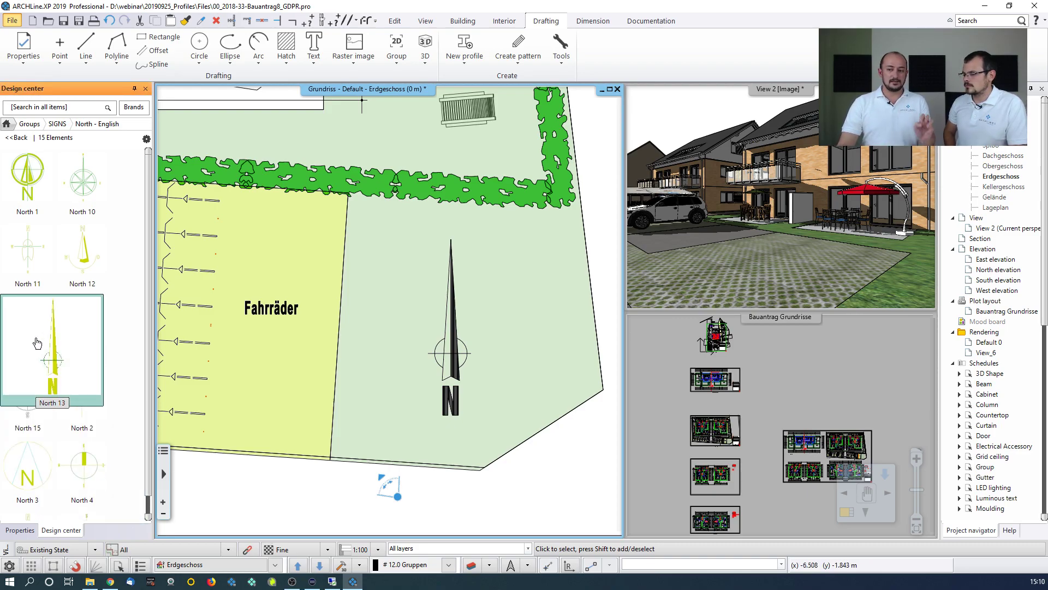
Step: Select the dining set and cantilever umbrella on the terrace together and combine them into a local group
middle_click_drag(284, 316, 398, 322)
scroll(398, 320, "down", 3)
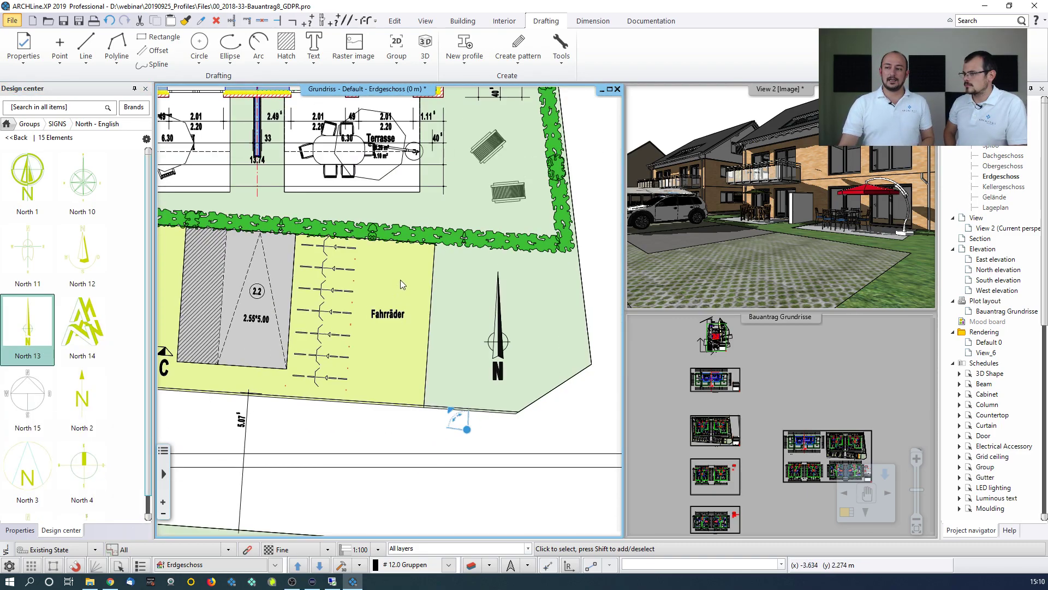
middle_click_drag(396, 273, 386, 326)
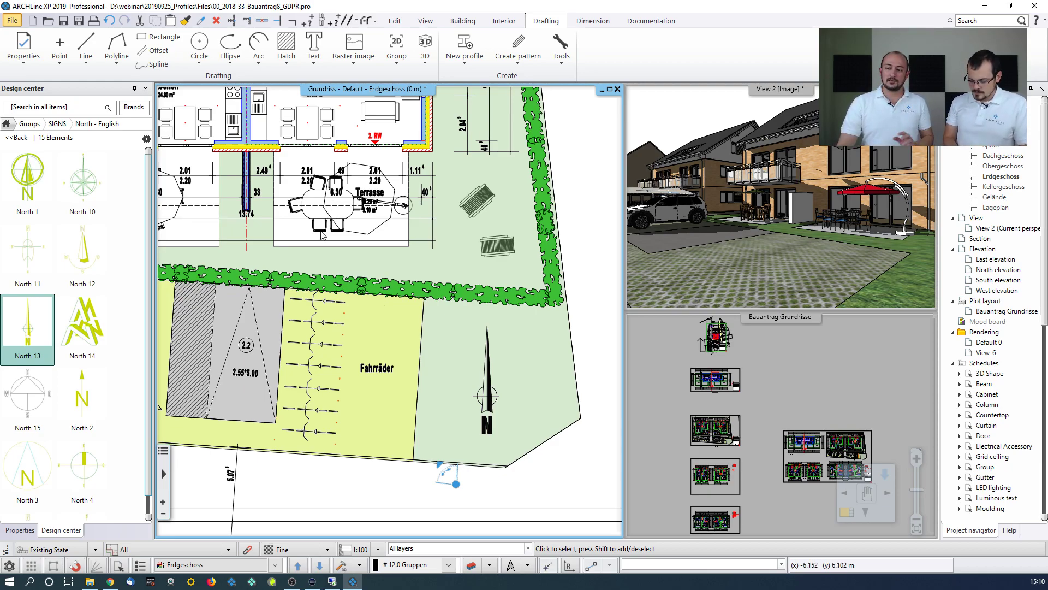
left_click(326, 234)
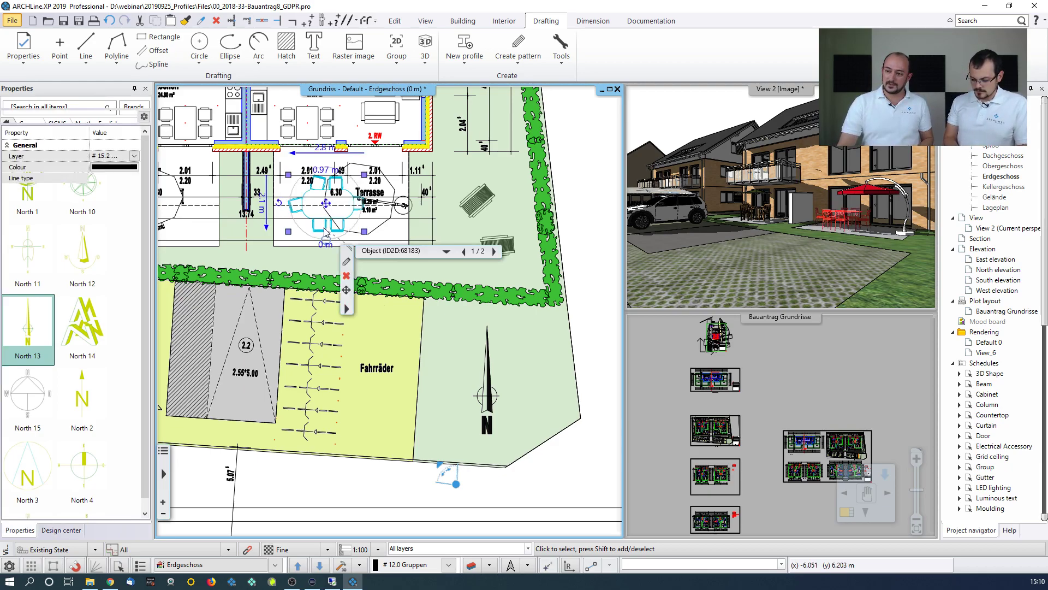
left_click(355, 235)
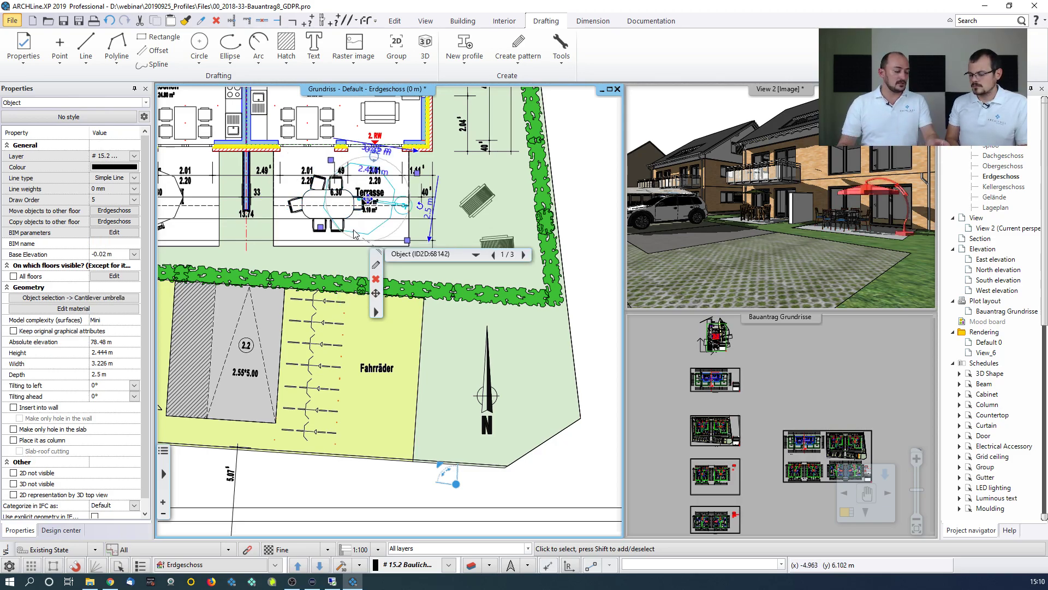
left_click(304, 217, "shift")
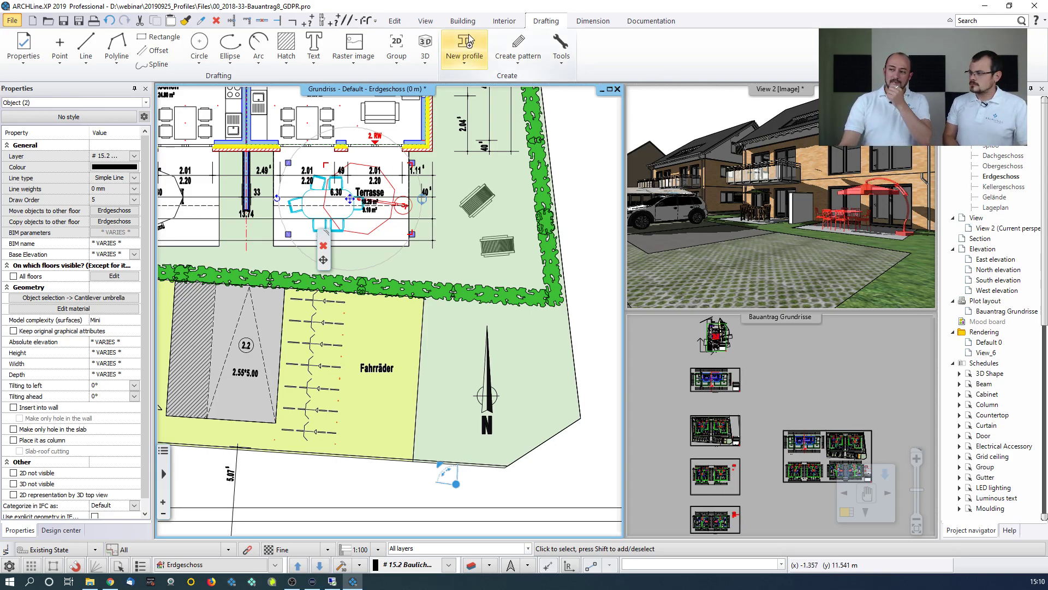
left_click(407, 61)
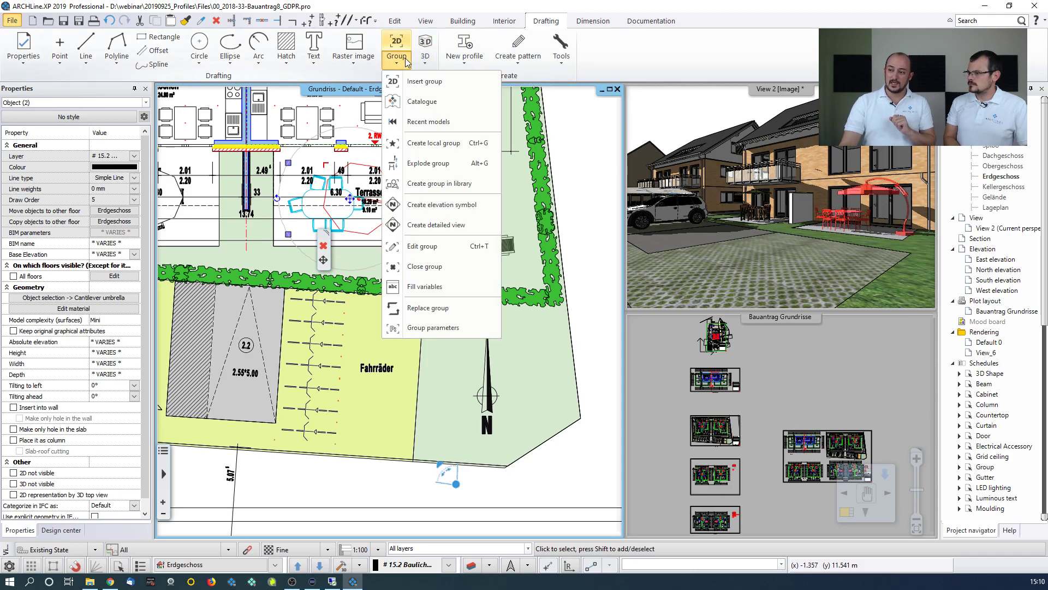
left_click(453, 147)
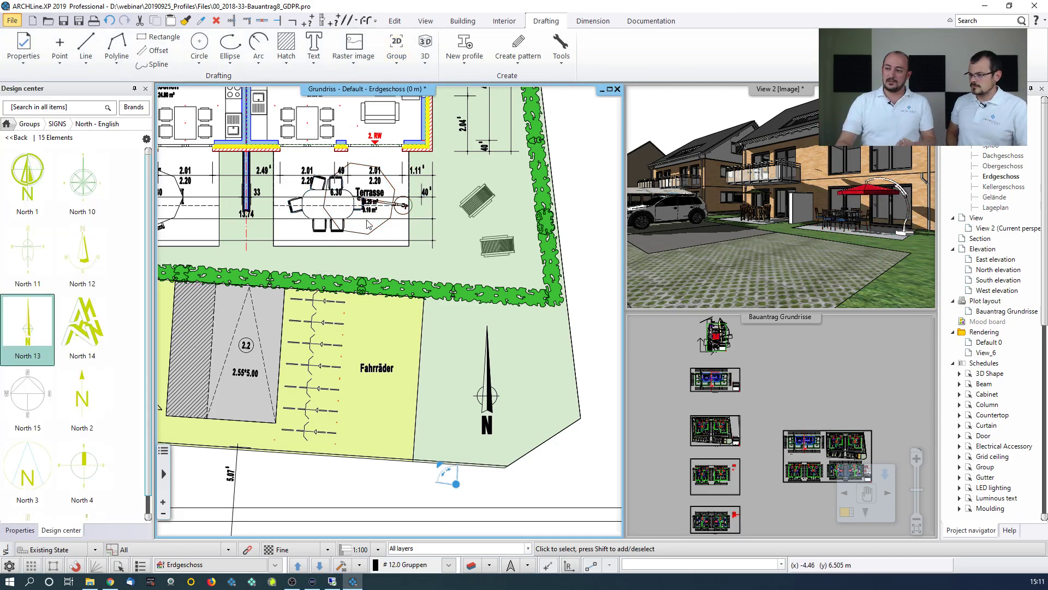
Step: Select the new dining set and umbrella group and move it slightly across the terrace
left_click(343, 231)
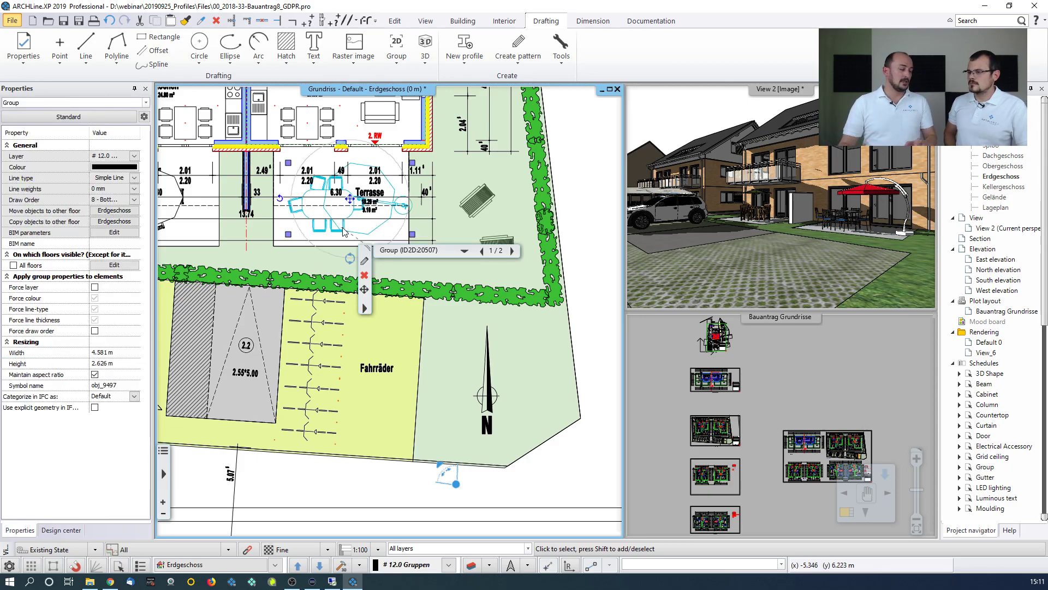
left_click(358, 207)
left_click(387, 205)
scroll(375, 213, "up", 3)
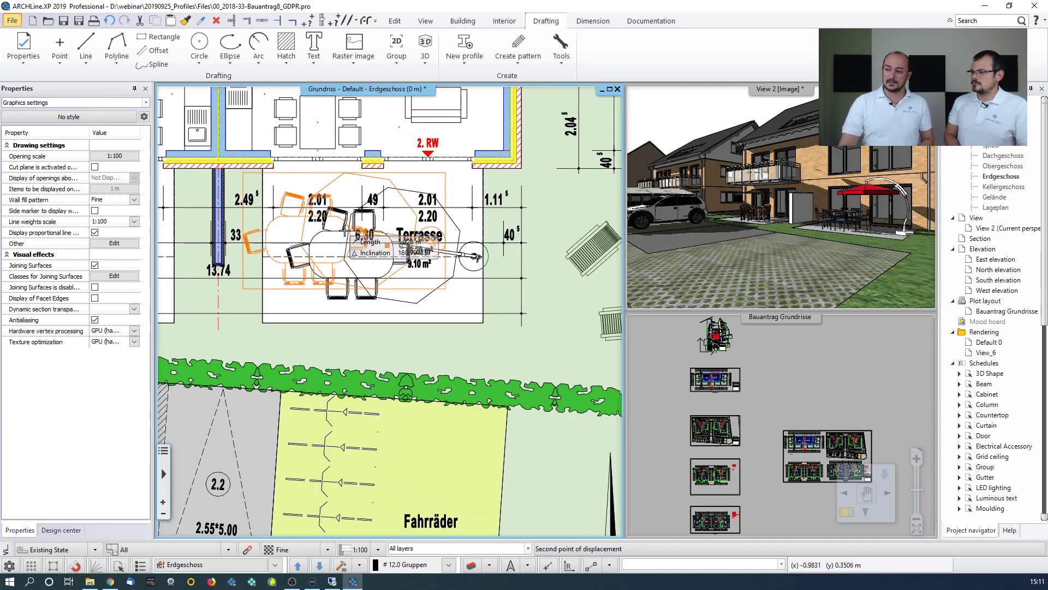
left_click(375, 232)
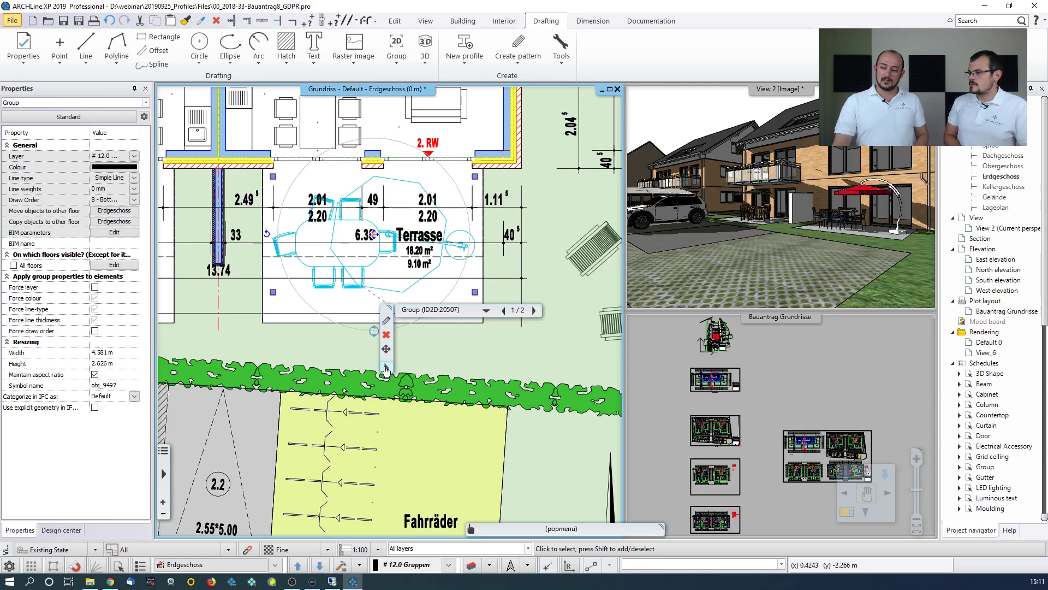
Step: Look up the Explode group command among the terrace group's options and deselect the group
left_click(386, 367)
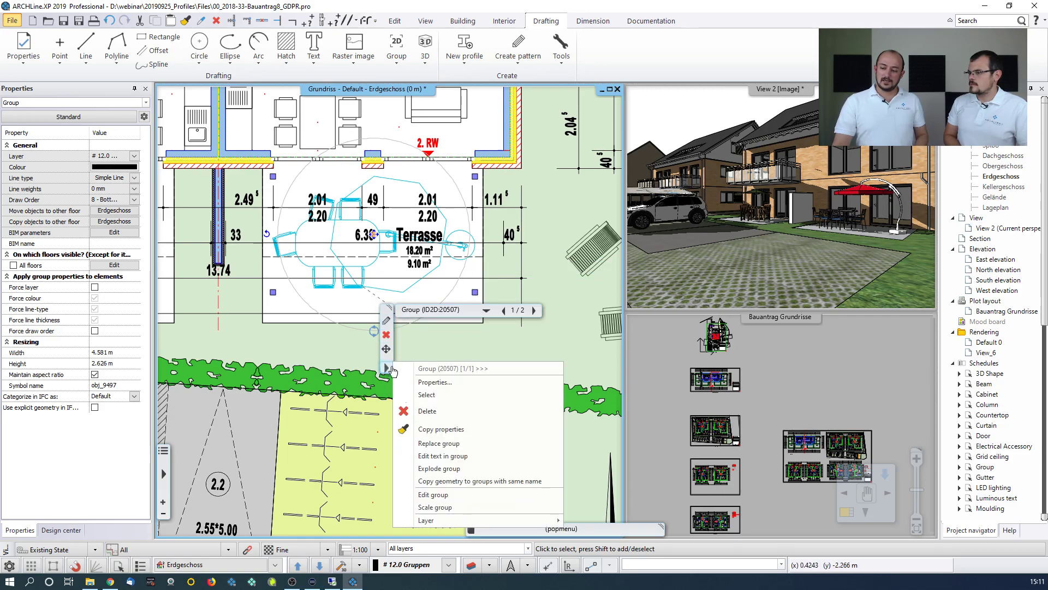
left_click(453, 469)
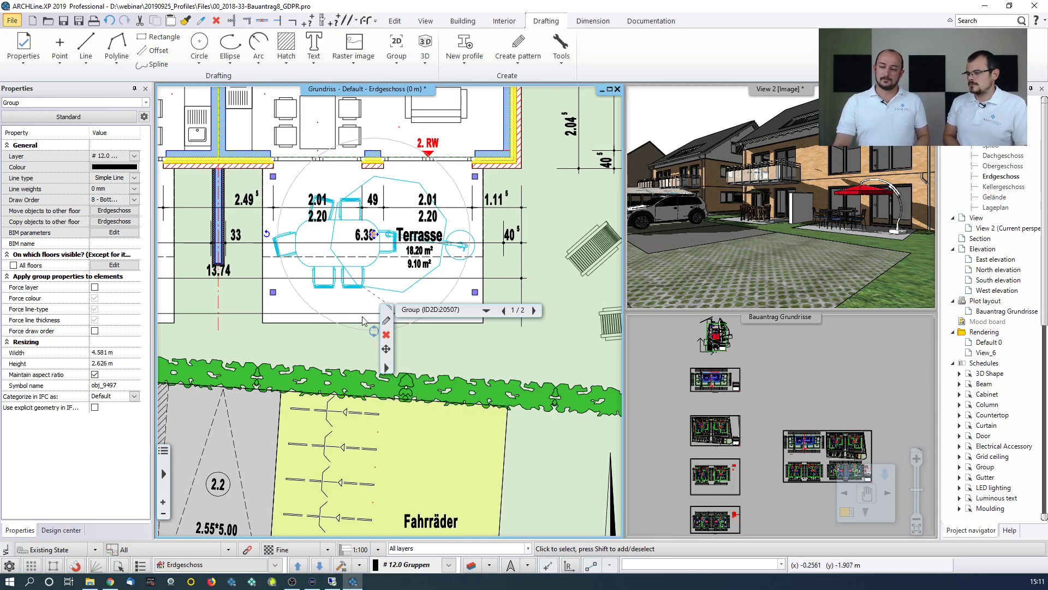
left_click(344, 310)
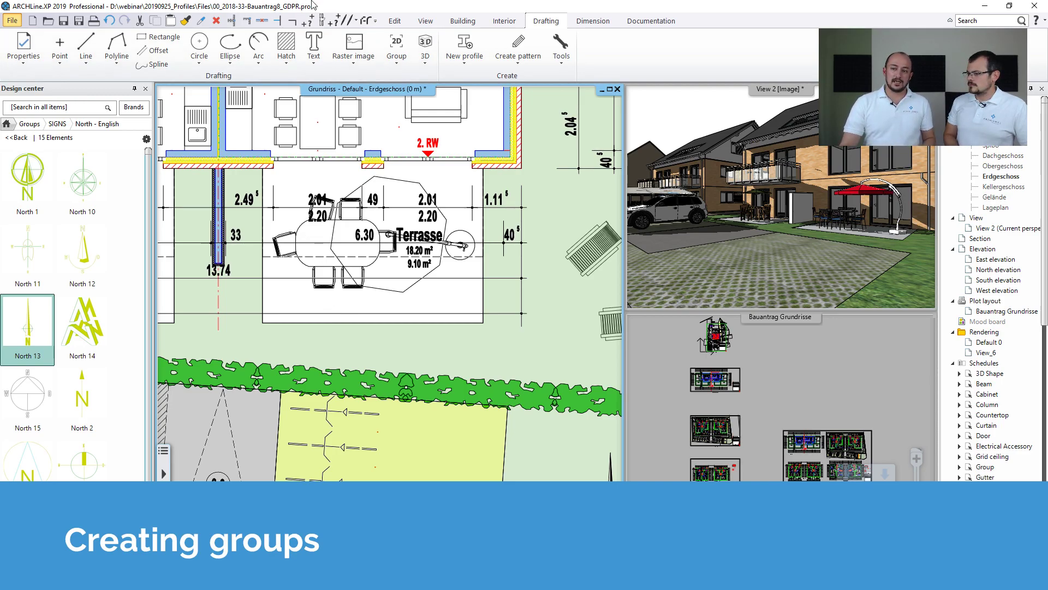
Step: Import the wheelchair symbol DWG into the ground floor plan, using model space and mm as the AutoCAD unit
mouse_move(49, 193)
mouse_move(94, 217)
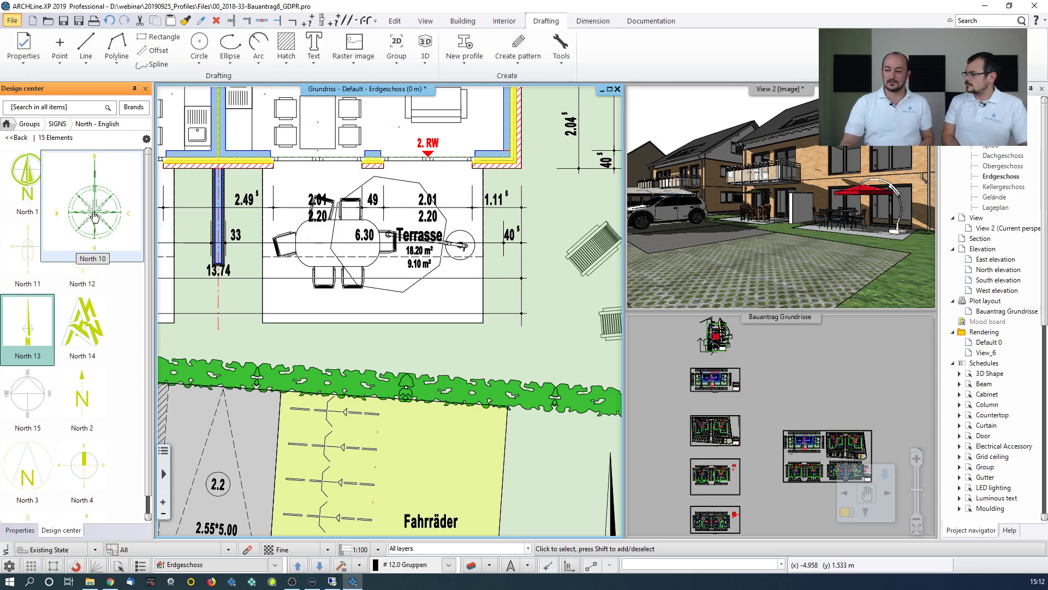
scroll(399, 296, "down", 4)
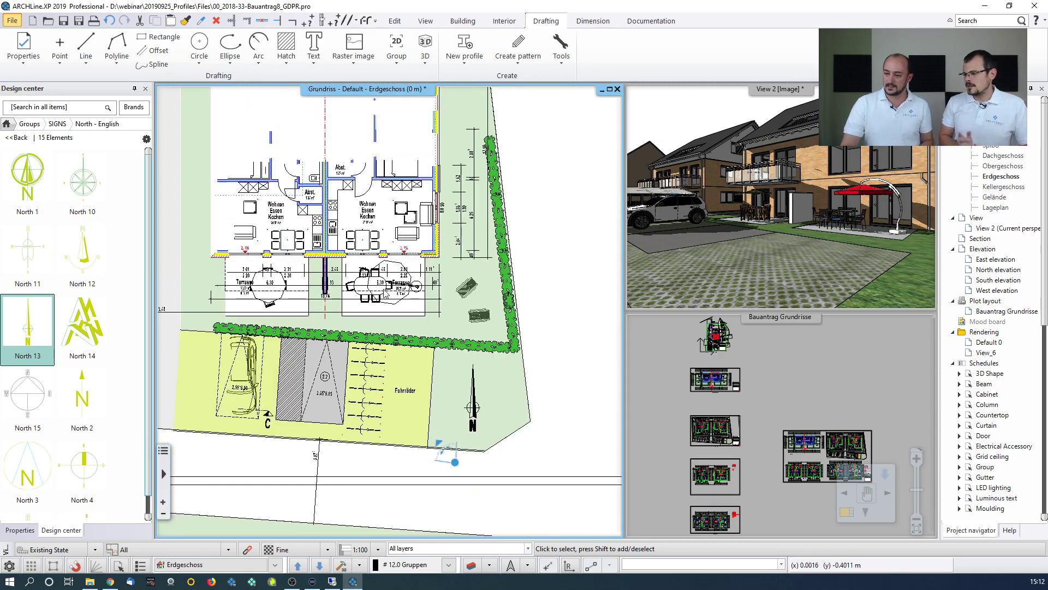
scroll(468, 268, "up", 3)
middle_click_drag(470, 268, 397, 273)
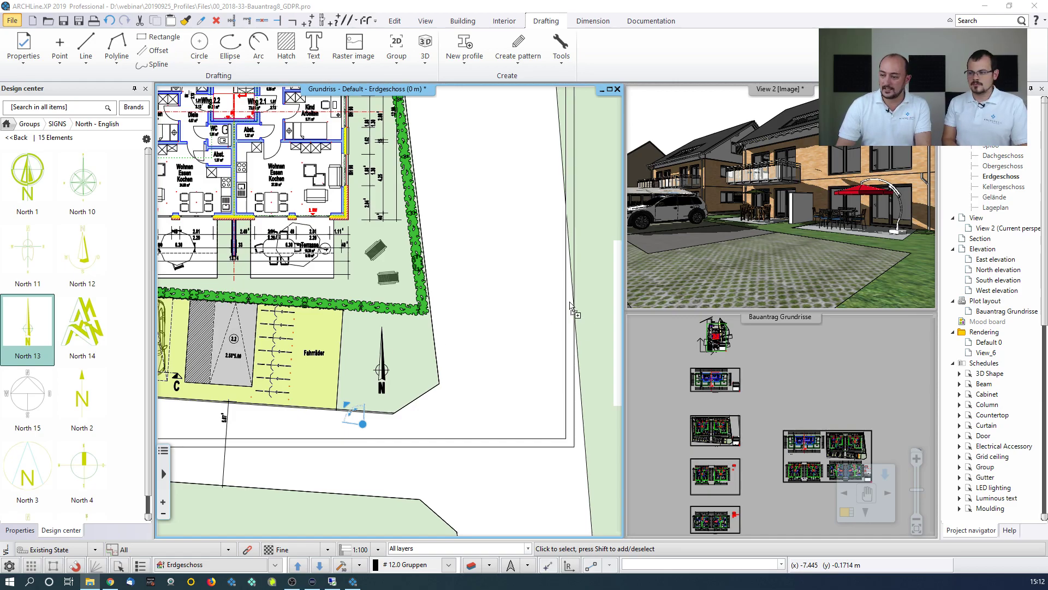
left_click(483, 272)
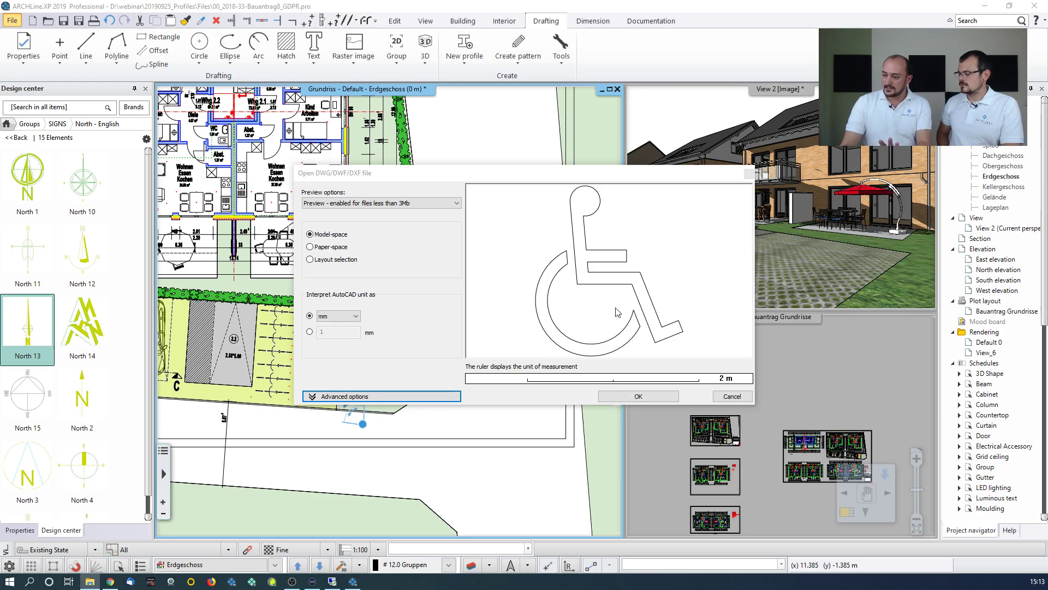
left_click(627, 396)
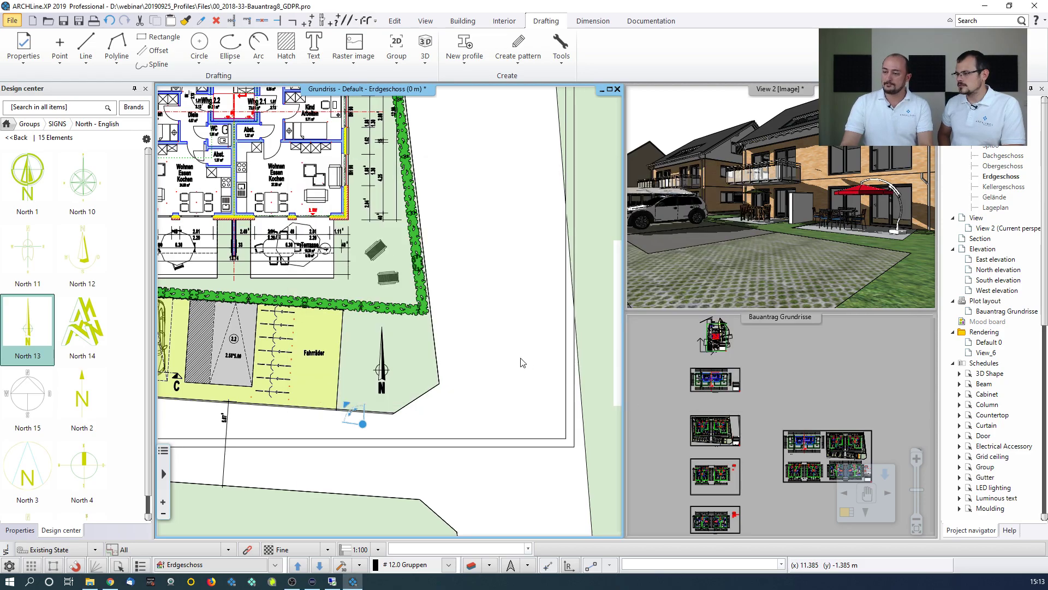
Step: Merge the wheelchair symbol with a new drawing origin and place it in the empty area beside the plot's green area
left_click(408, 284)
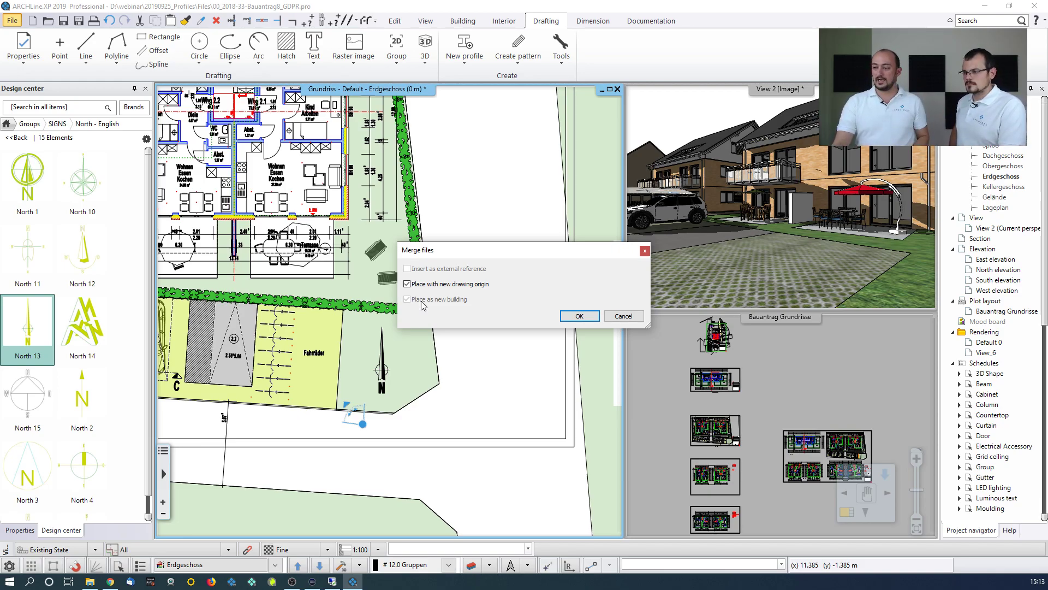
left_click(579, 317)
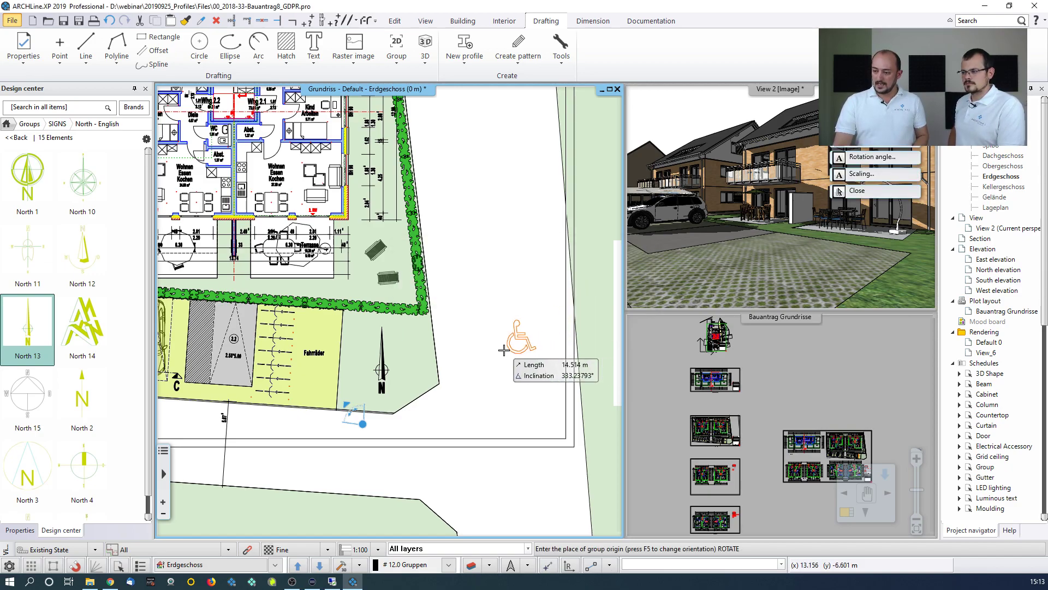
left_click(486, 327)
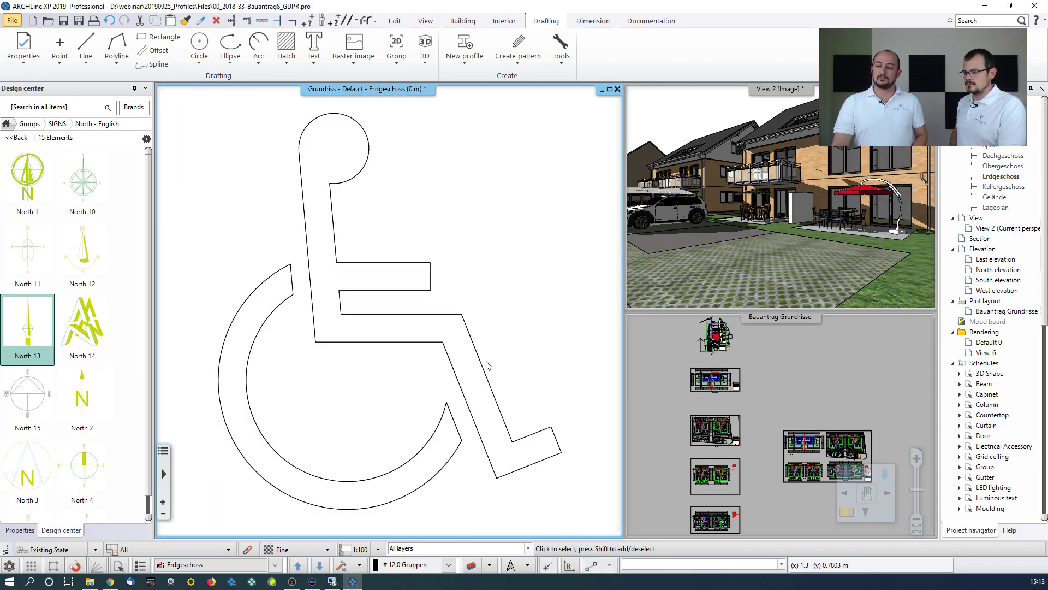
Step: Select the imported wheelchair symbol and explode its group into separate elements
scroll(432, 344, "down", 3)
scroll(410, 323, "down", 1)
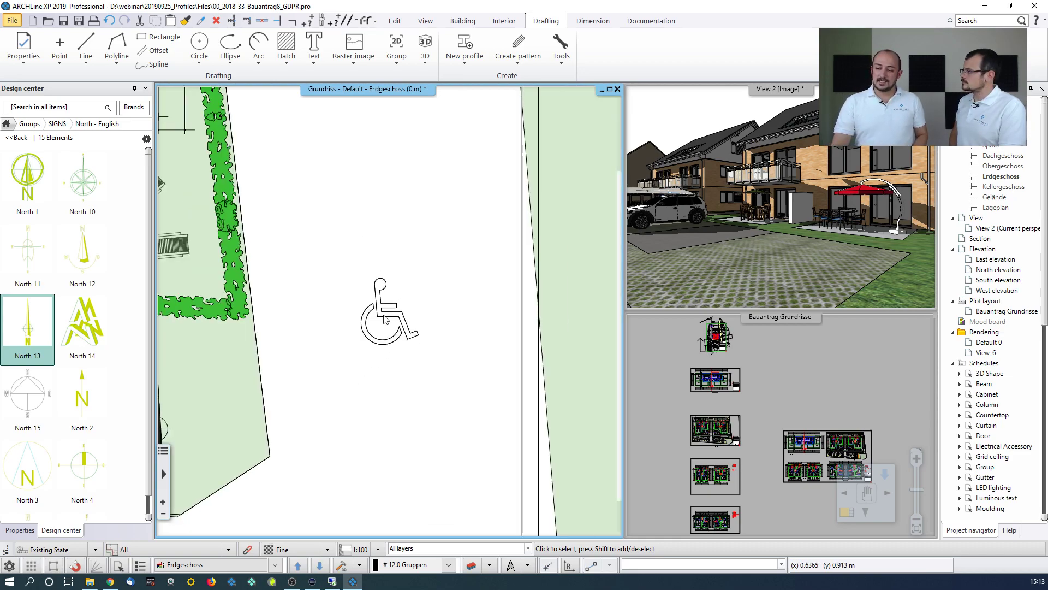
left_click(385, 316)
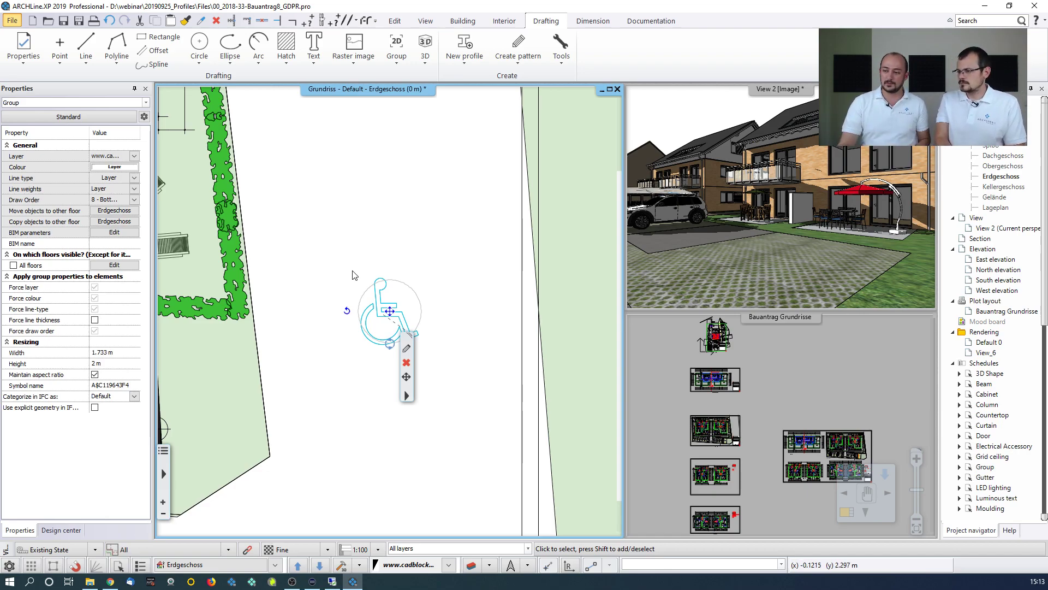
left_click(408, 395)
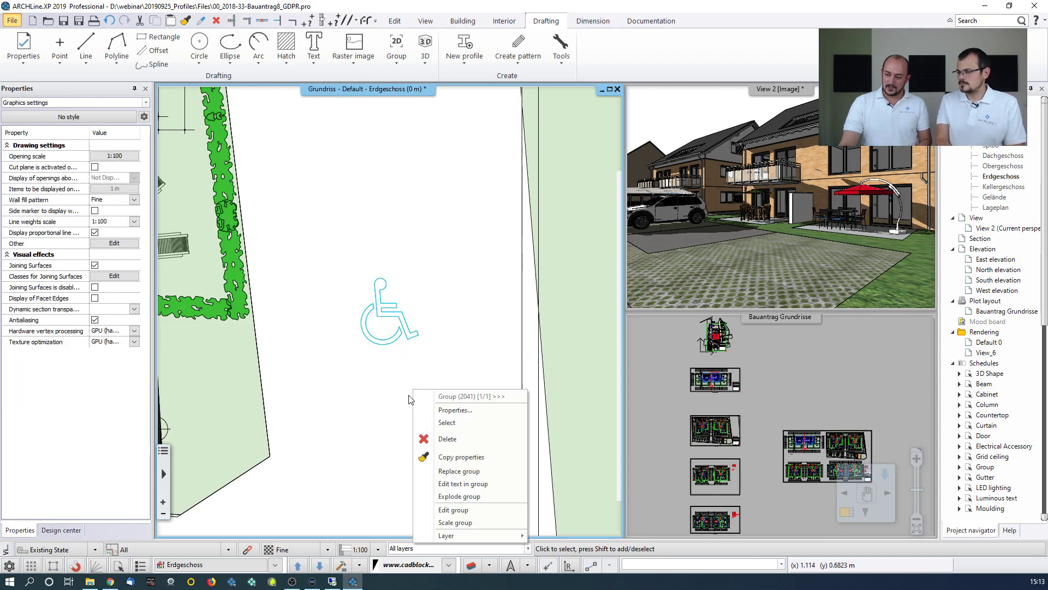
left_click(459, 497)
Step: Check the wheelchair symbol's wheel arc, head arc and body line by selecting them individually, and clear the selection
left_click(369, 322)
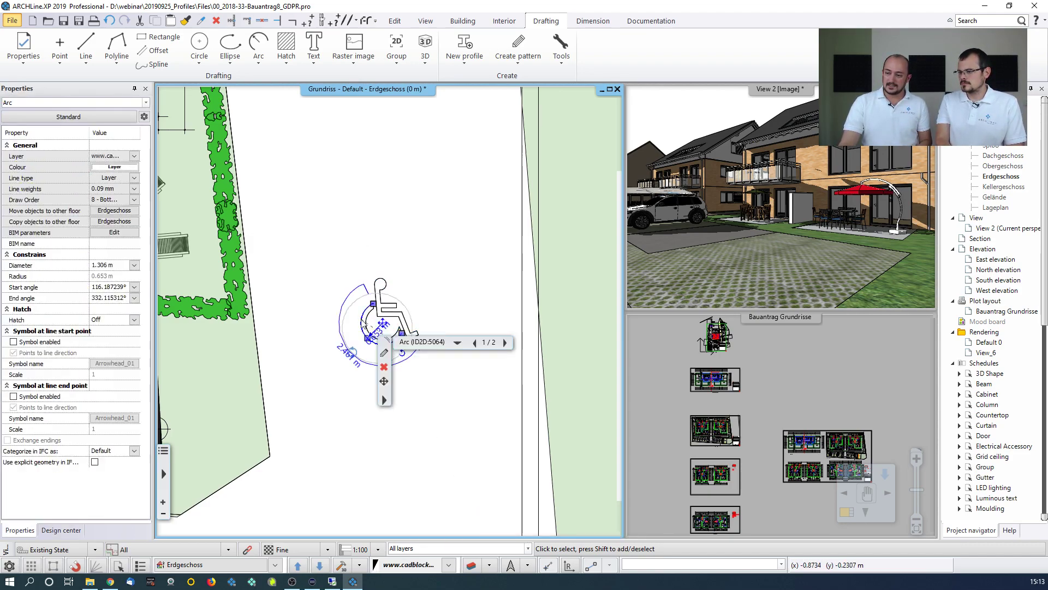
left_click(368, 319)
left_click(378, 281)
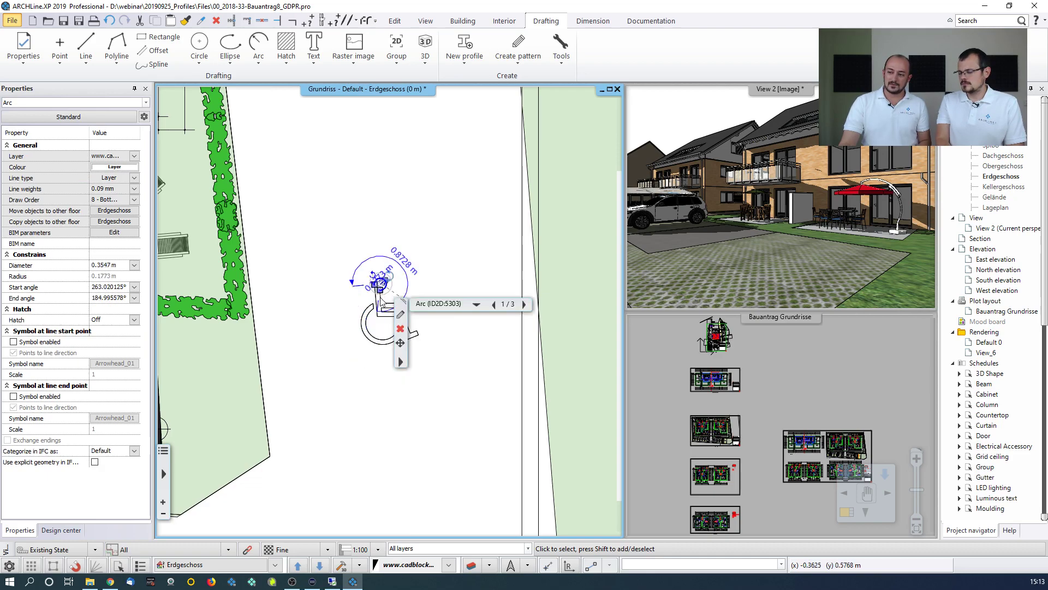
left_click(381, 299)
left_click(384, 296)
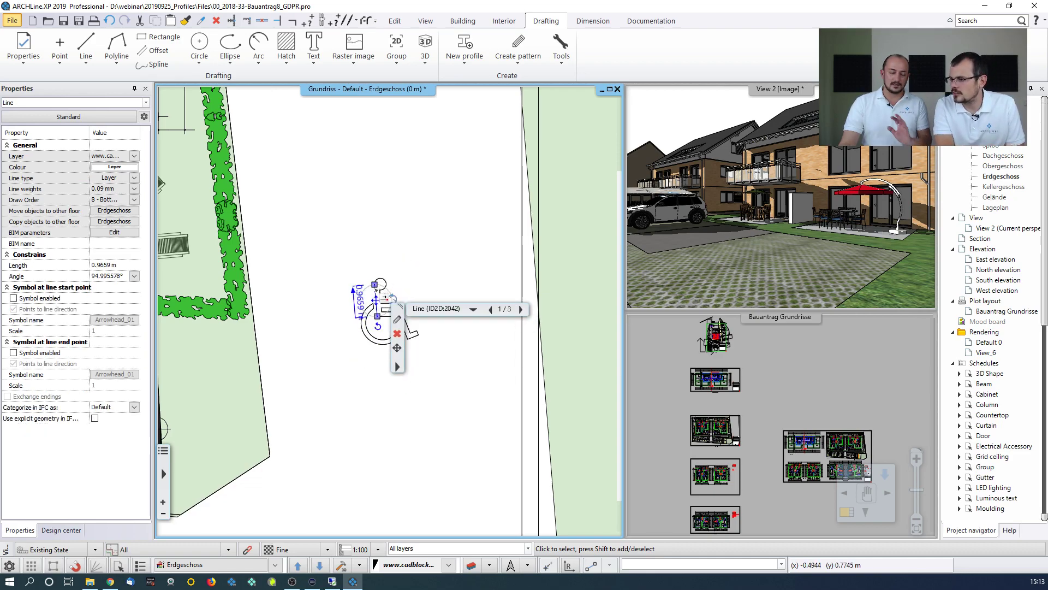
left_click(391, 244)
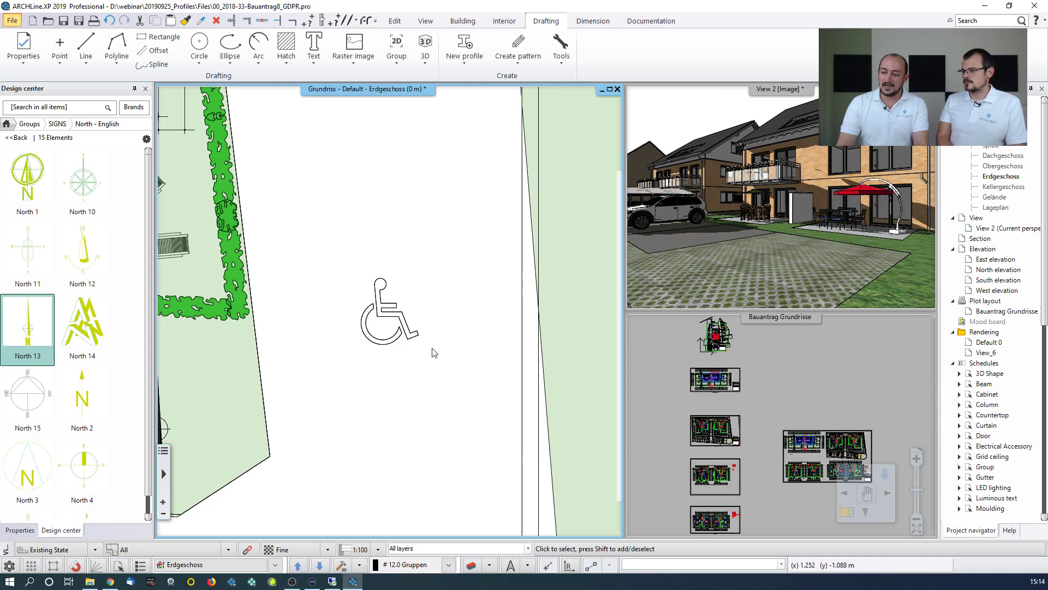
Step: Start a library group from all wheelchair symbol elements and define hotspots at the wheel's centre and lowest point
left_click_drag(344, 262, 444, 355)
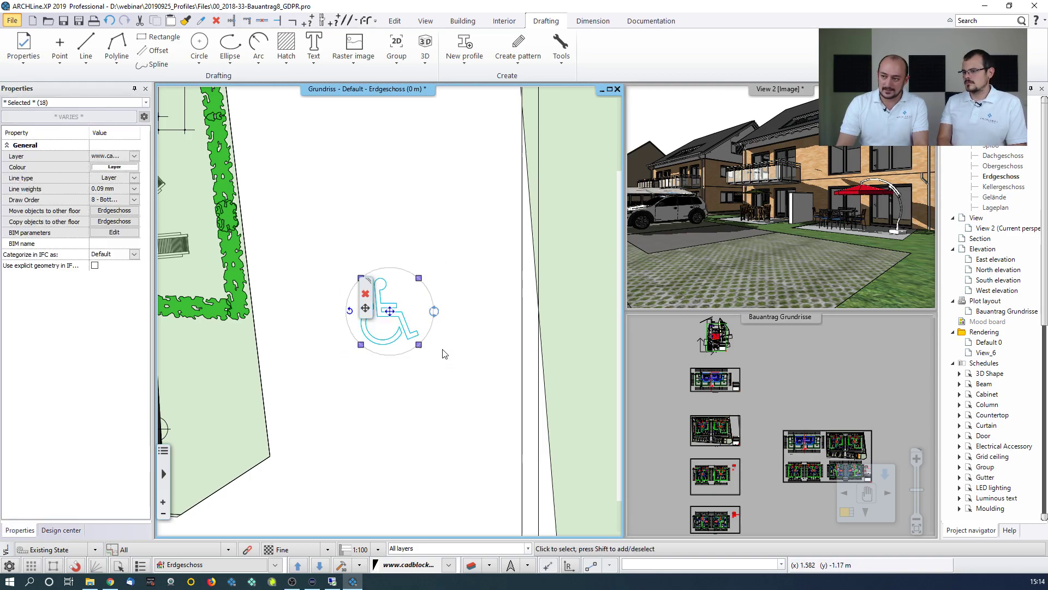
left_click(397, 61)
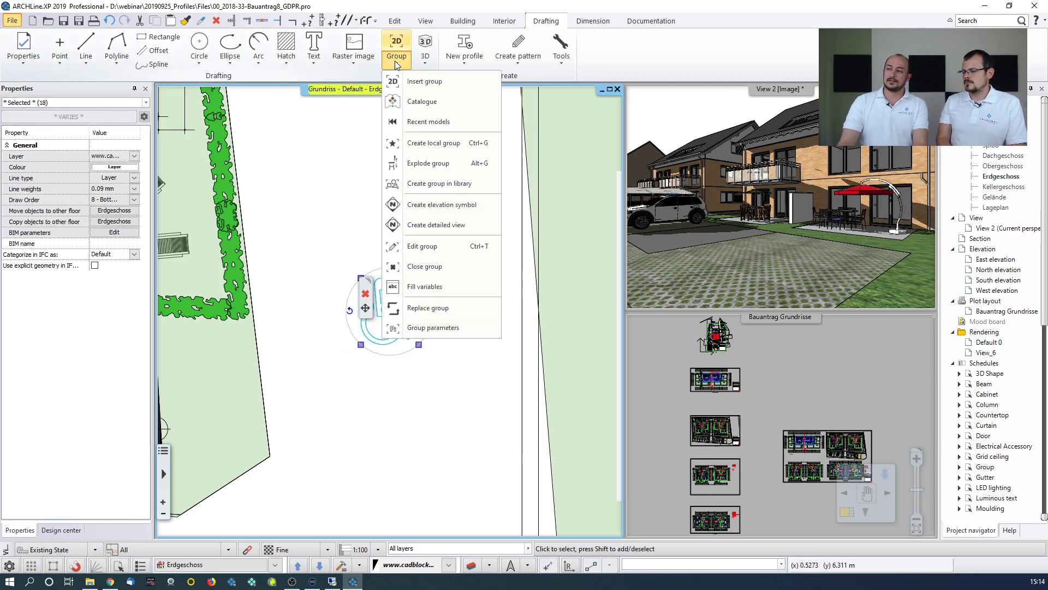
left_click(440, 184)
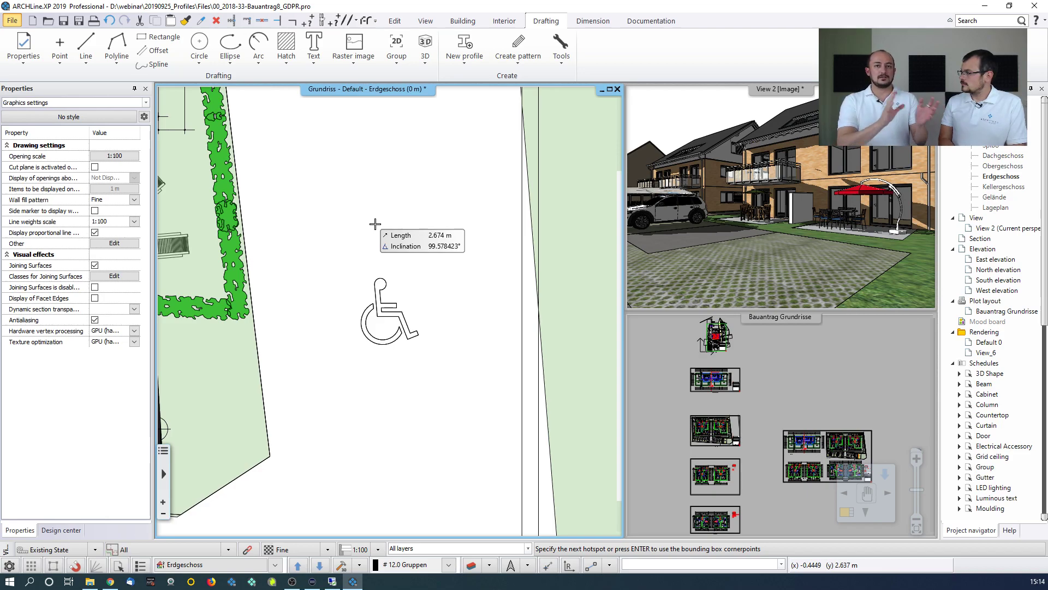
scroll(382, 243, "up", 2)
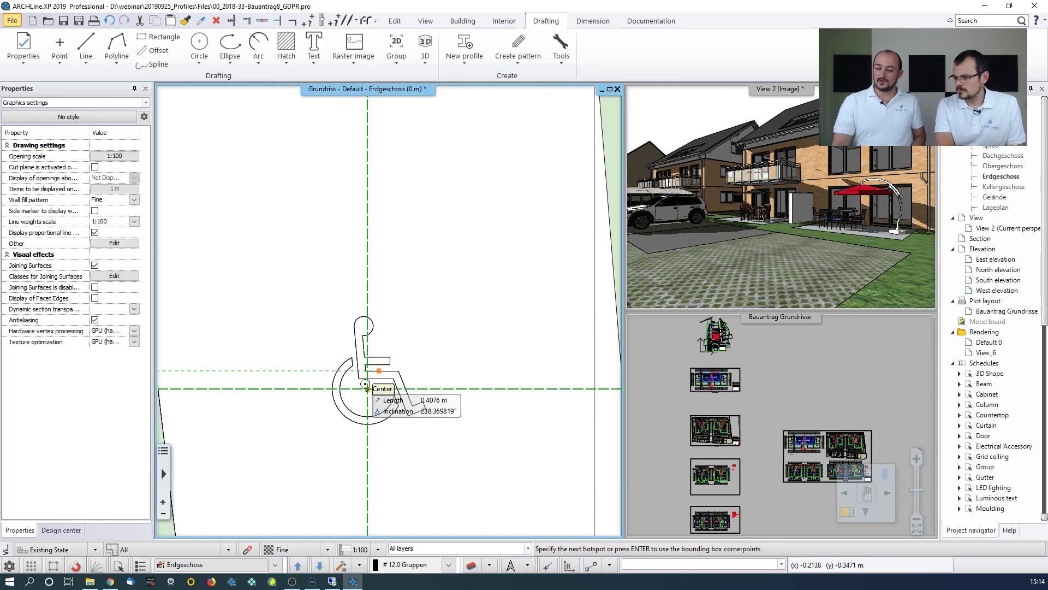
left_click(362, 386)
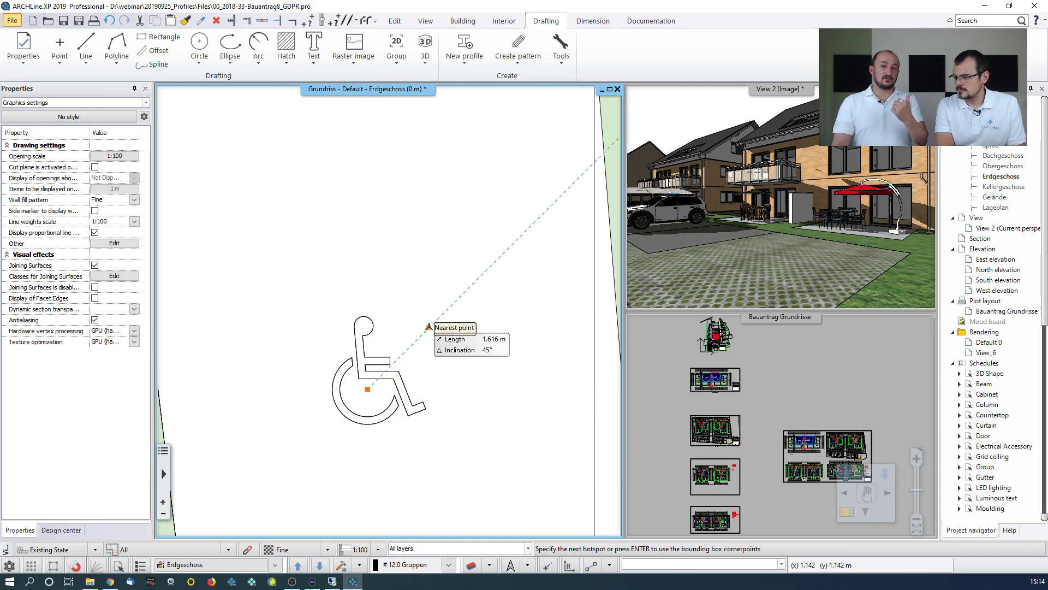
left_click(367, 423)
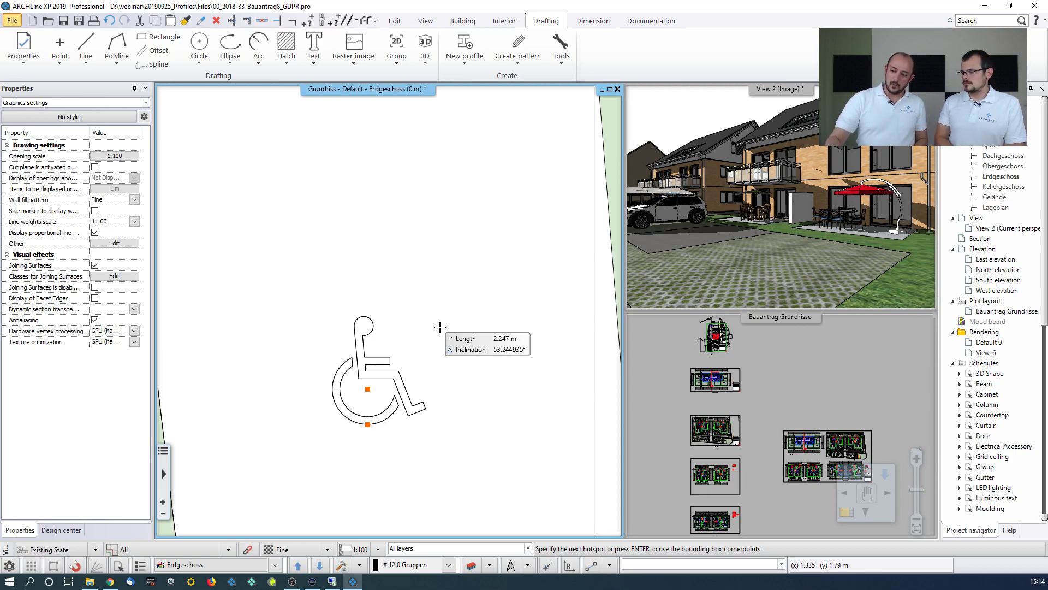
left_click(359, 442)
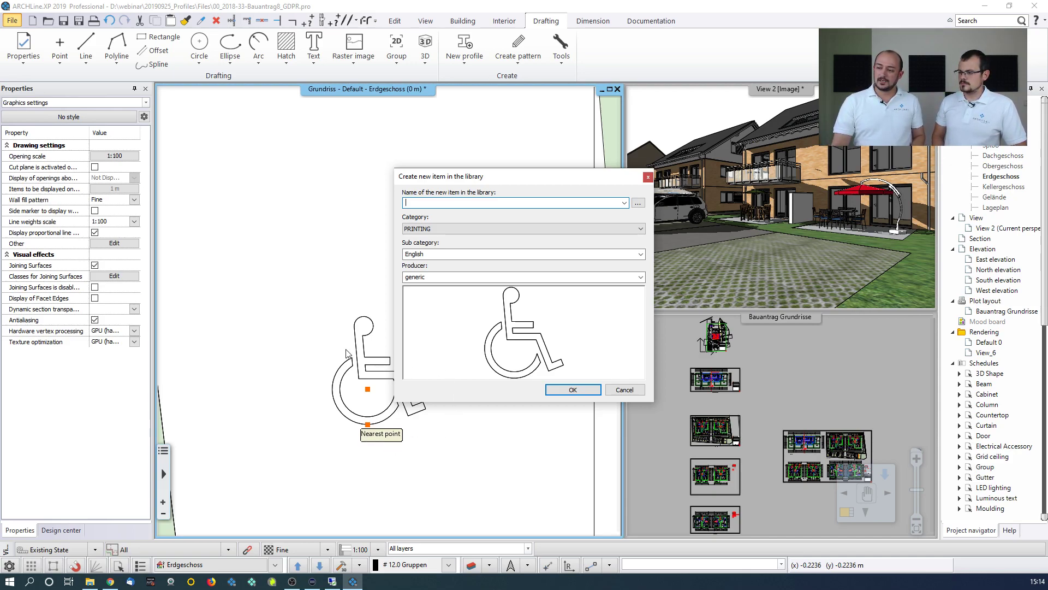
Step: File the new wheelchair library item under the MY category in a sub category called Webinar
left_click(432, 231)
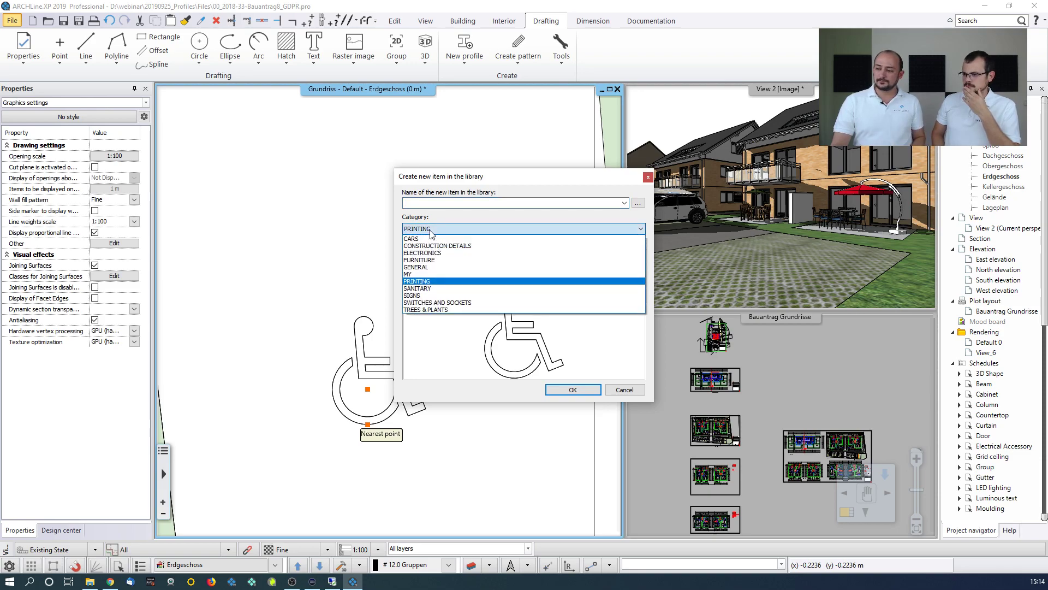
left_click(407, 274)
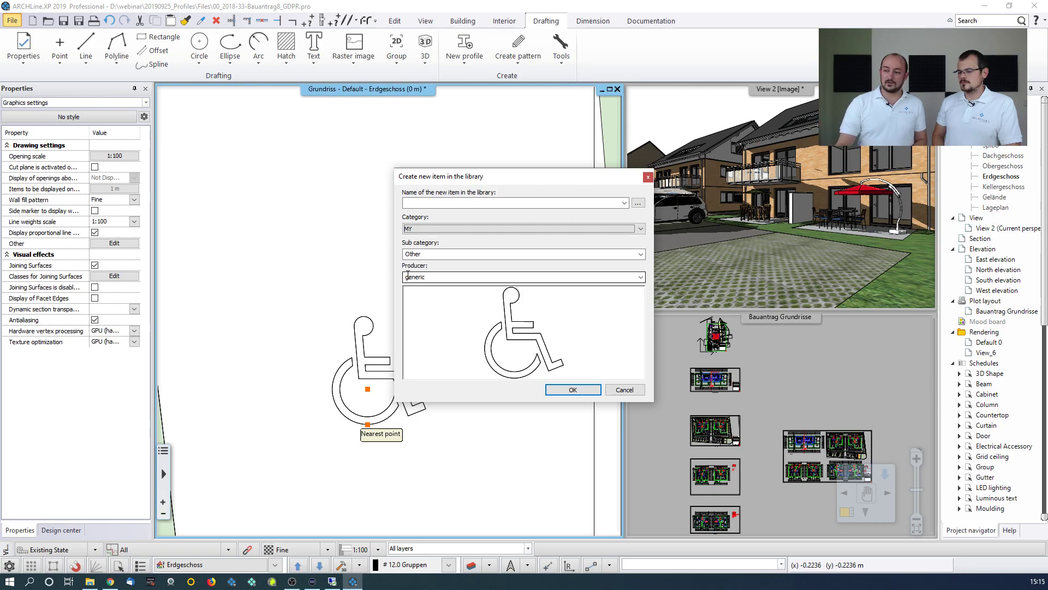
left_click(425, 253)
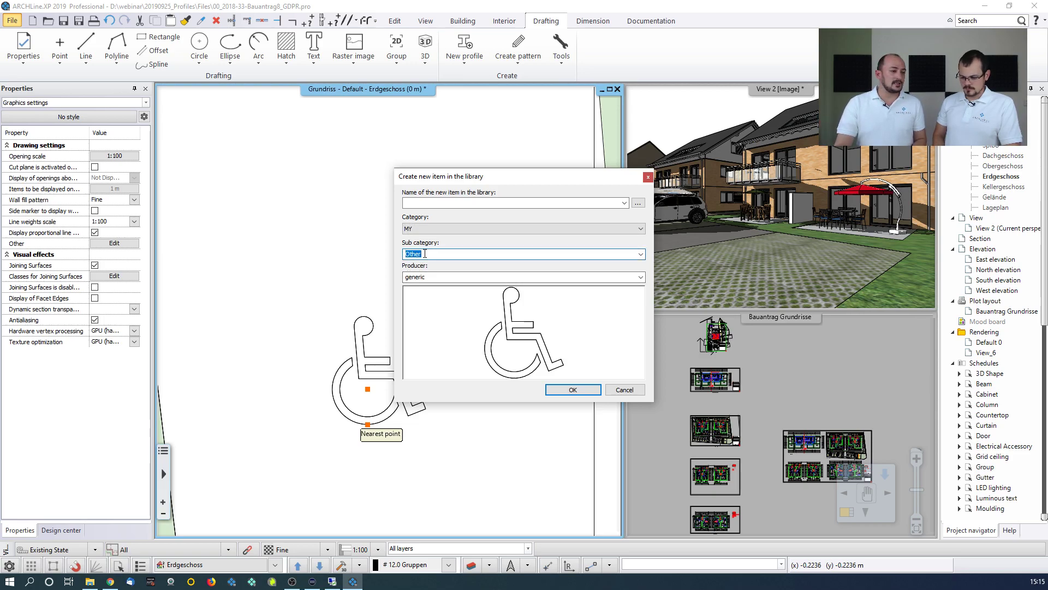
type("Webinar")
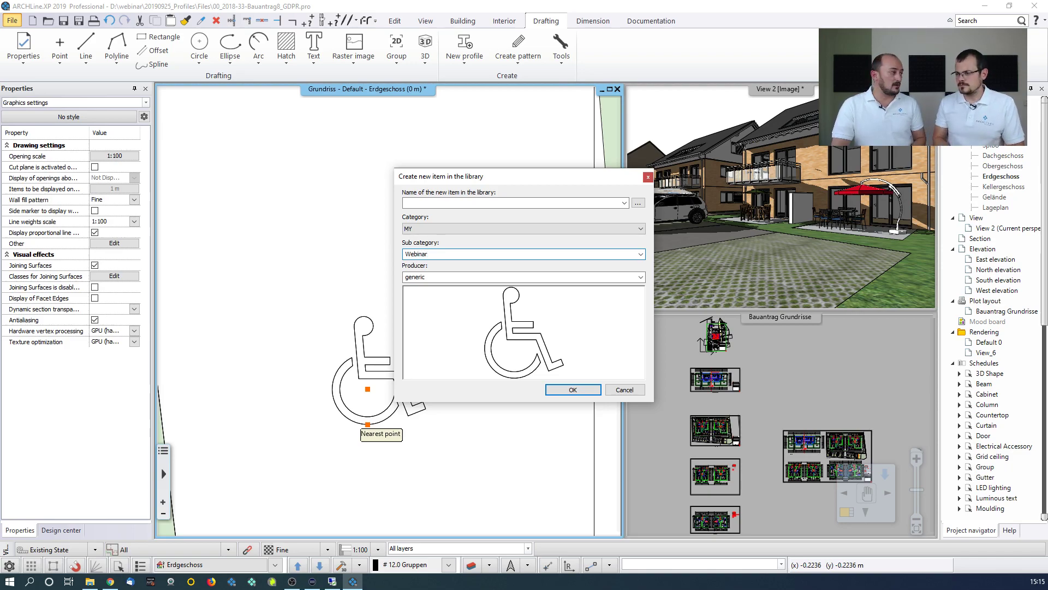
Step: Name the library item Wheelchair Symbol 2D, check the object naming protocol without applying it, and save the item
left_click(428, 204)
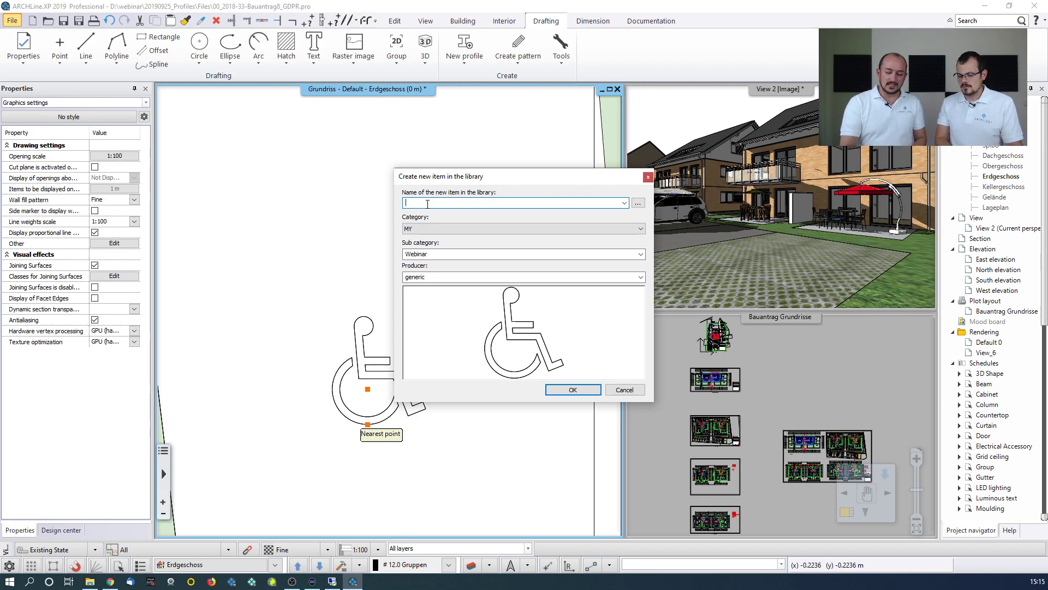
type("Whe")
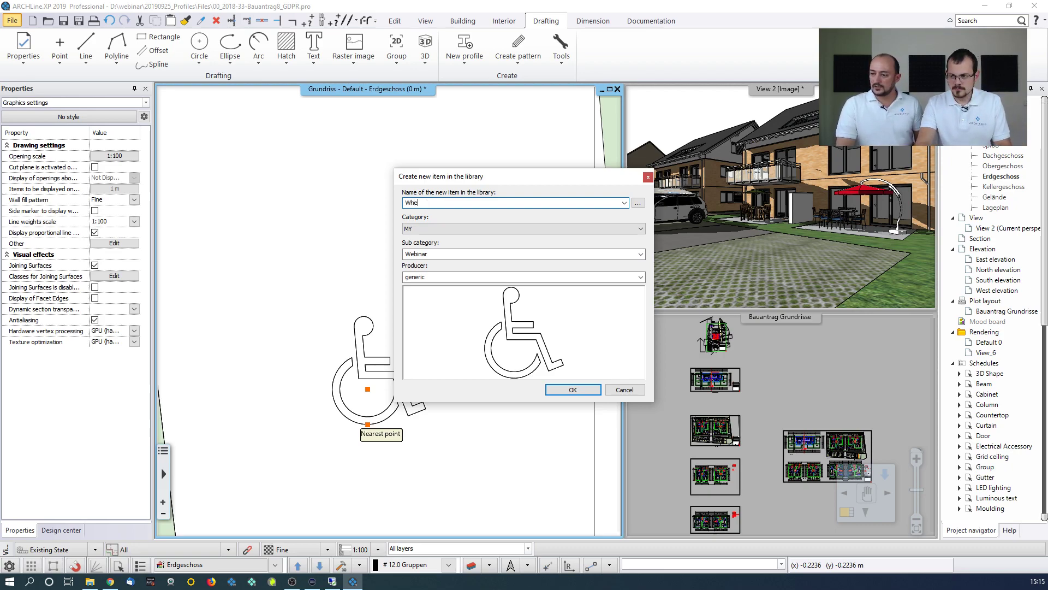
type("elchair Symbol 2D")
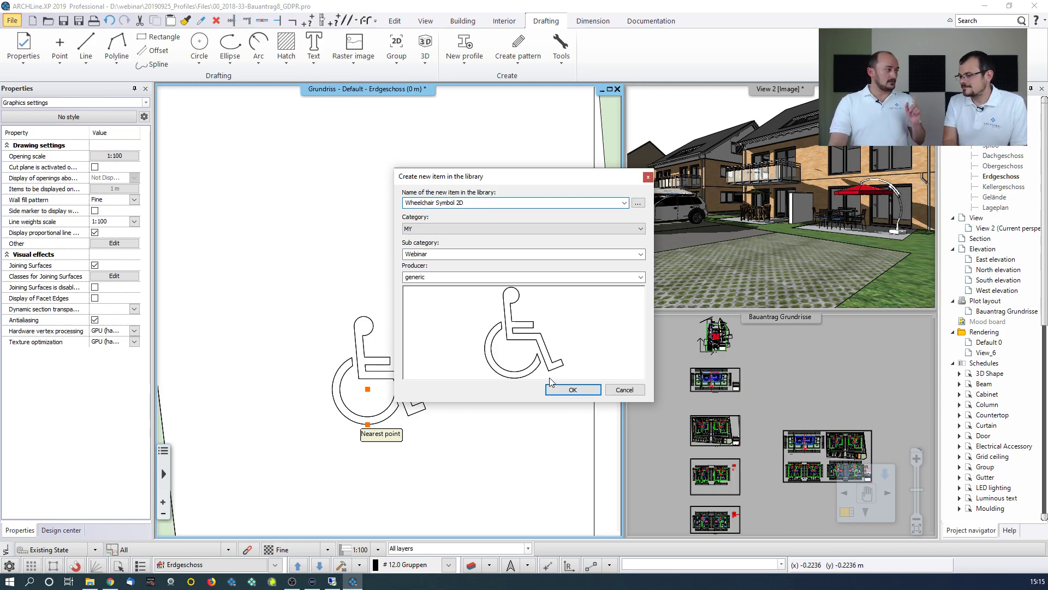
left_click(638, 202)
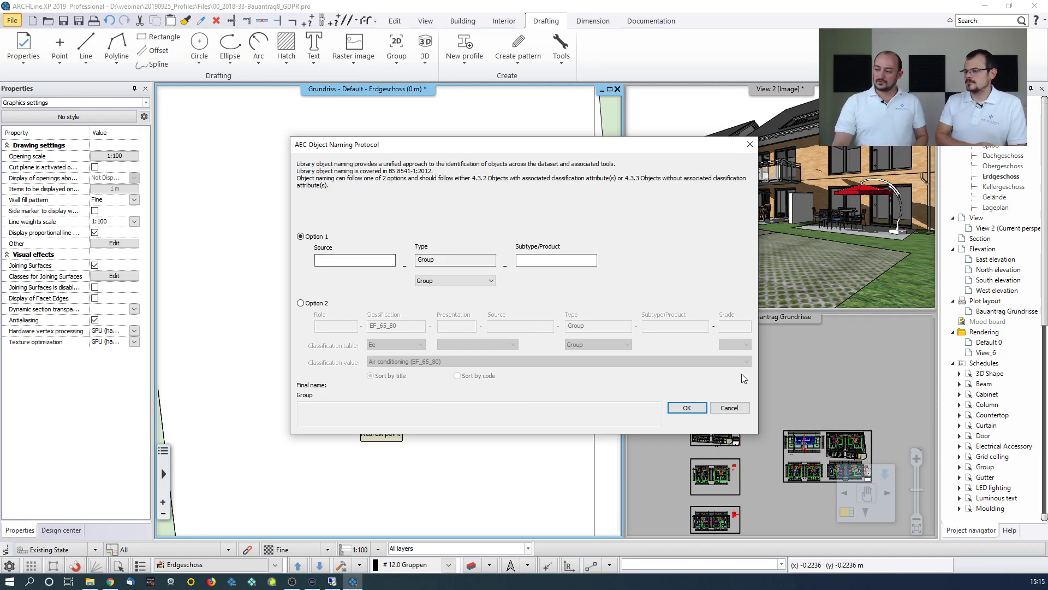
left_click(734, 407)
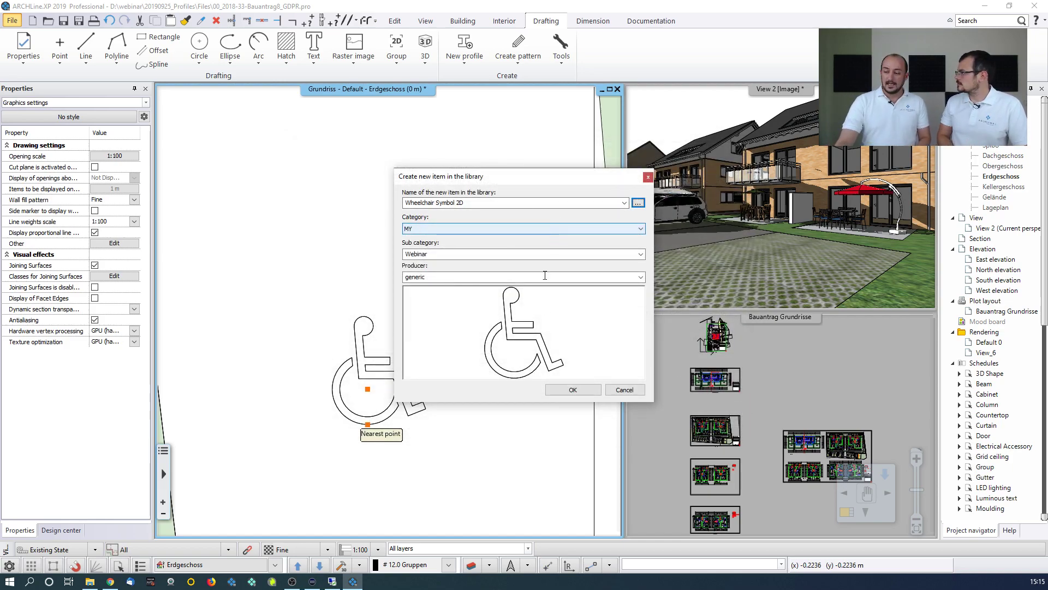
left_click(573, 389)
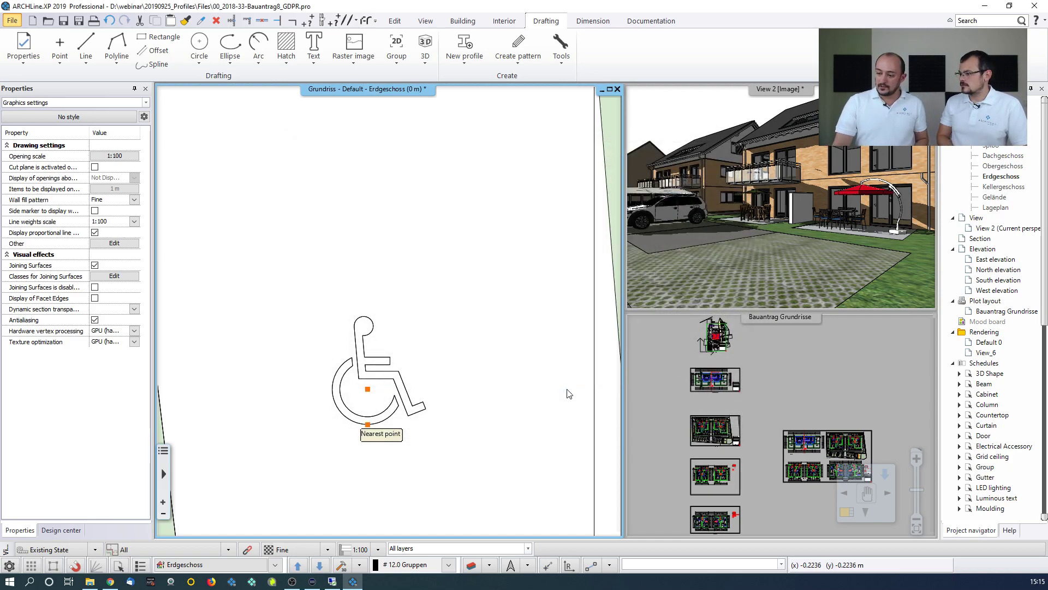
Step: Select the wheelchair group in the empty area of the plan and delete it
left_click(365, 344)
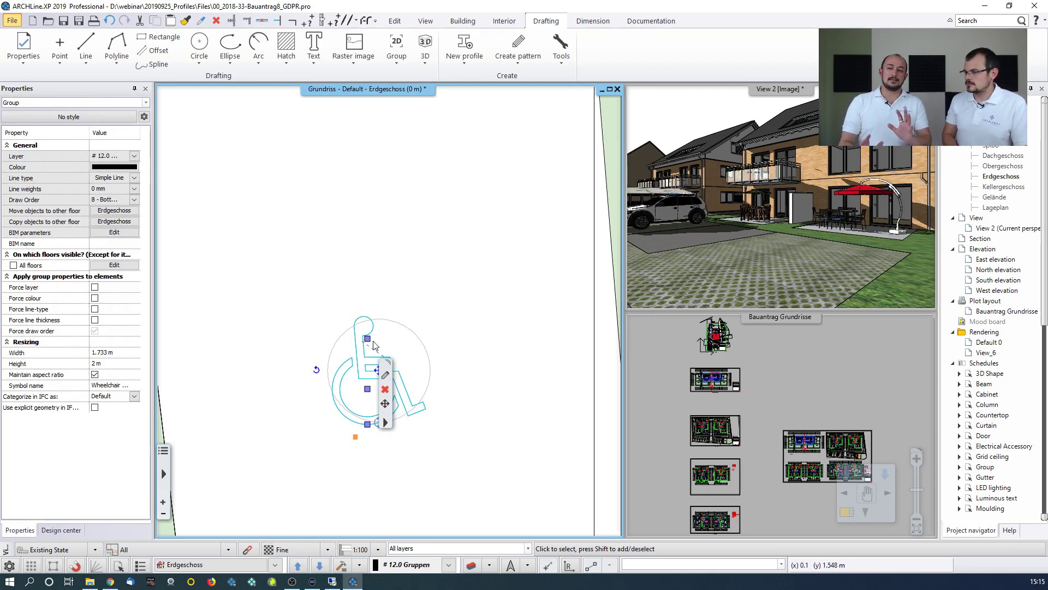
left_click(274, 276)
left_click(434, 441)
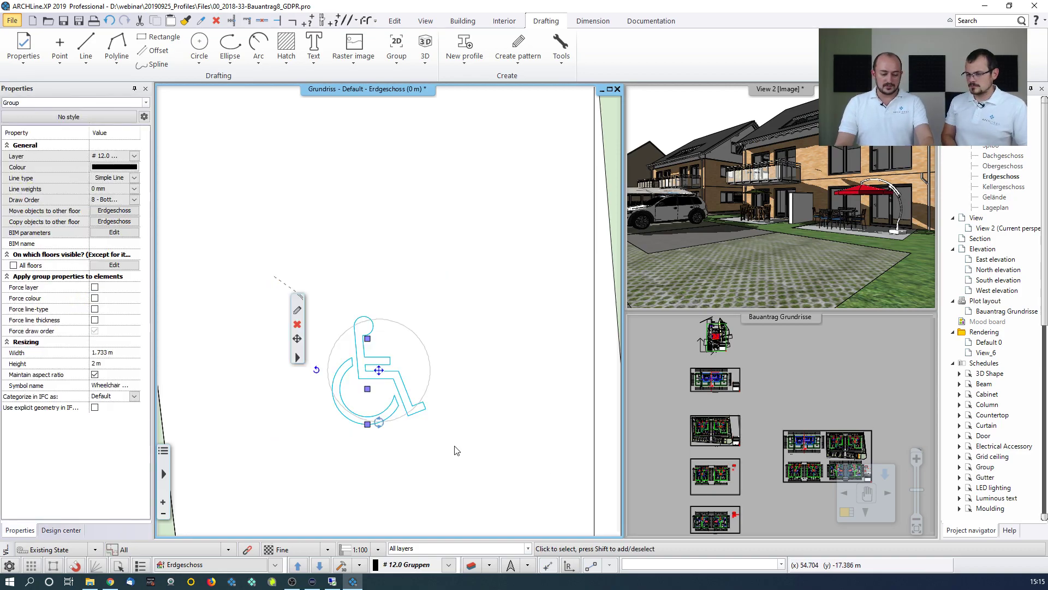
key("Delete")
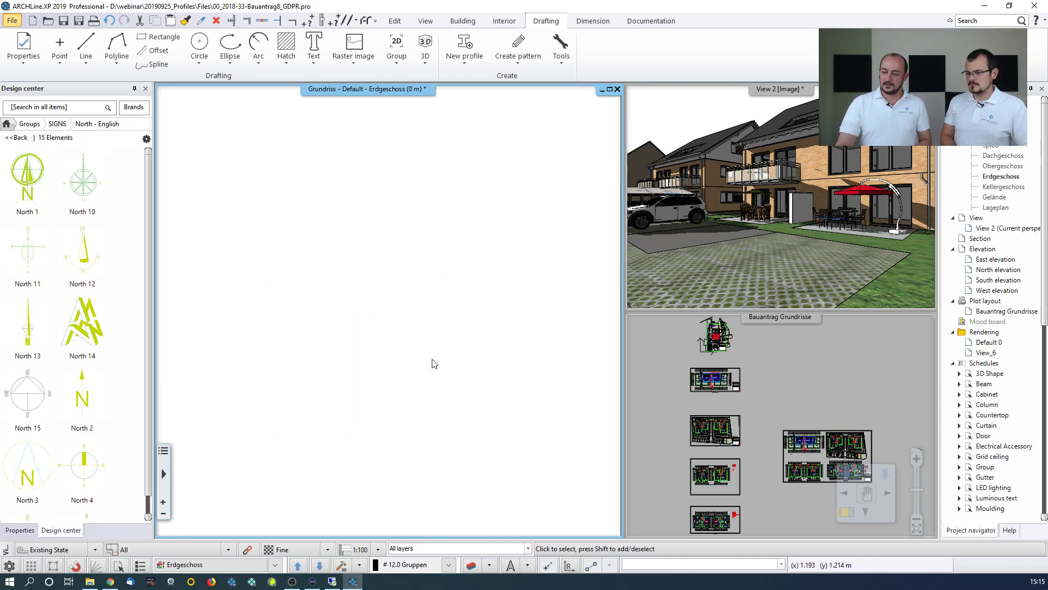
Step: Bring up the parking spaces on the plan and open the Webinar sub category of the MY groups in the library
middle_click_drag(183, 341, 303, 355)
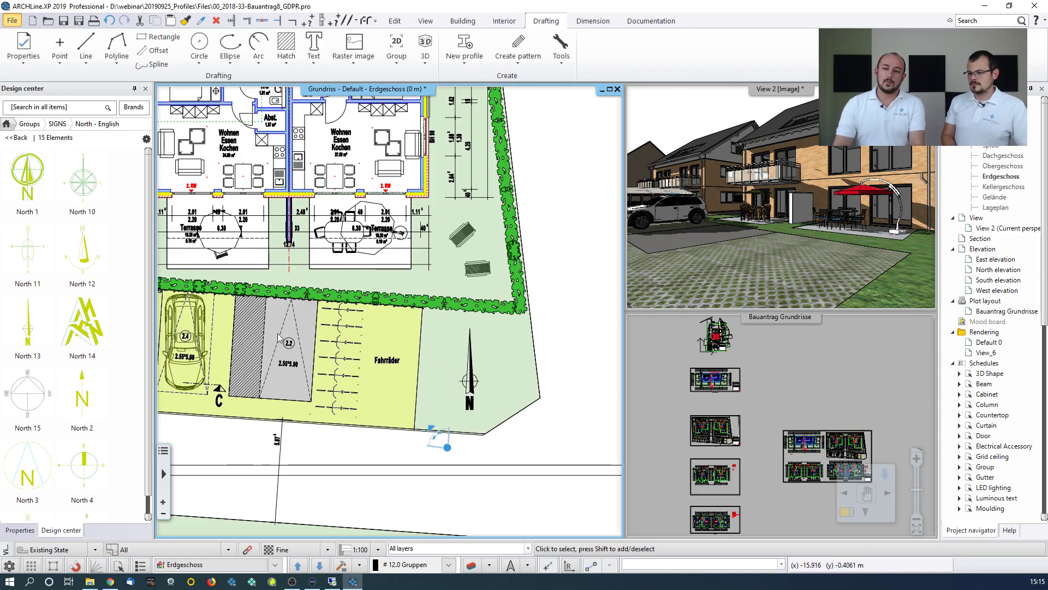
left_click(7, 125)
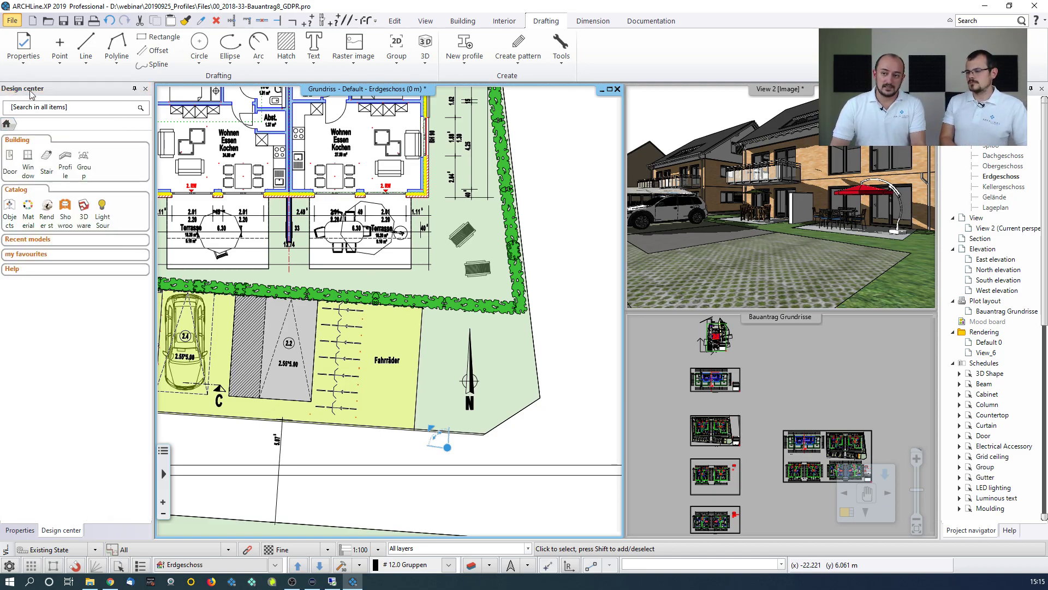
left_click(83, 164)
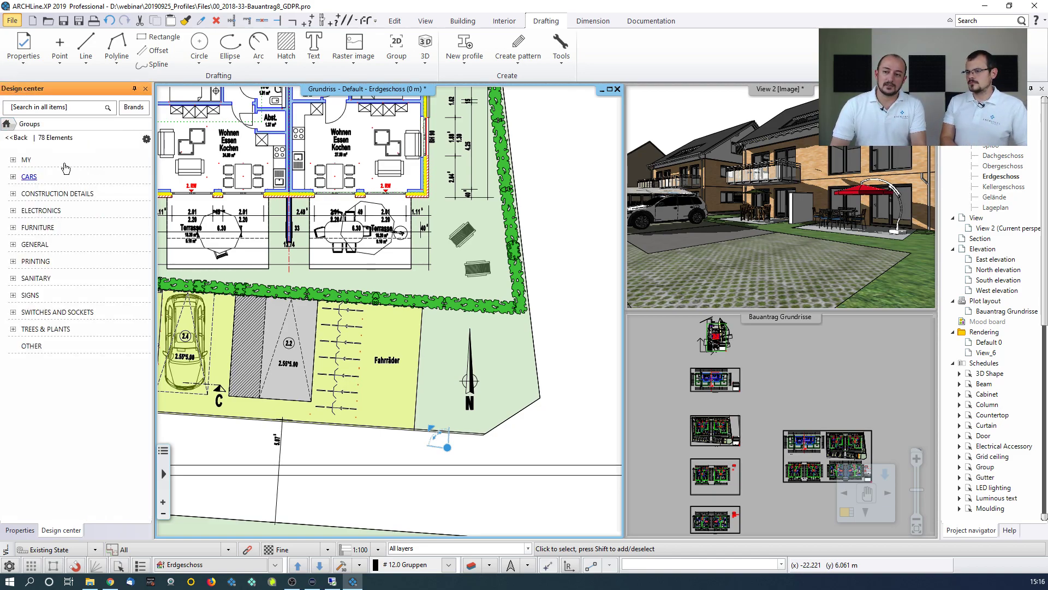
left_click(26, 160)
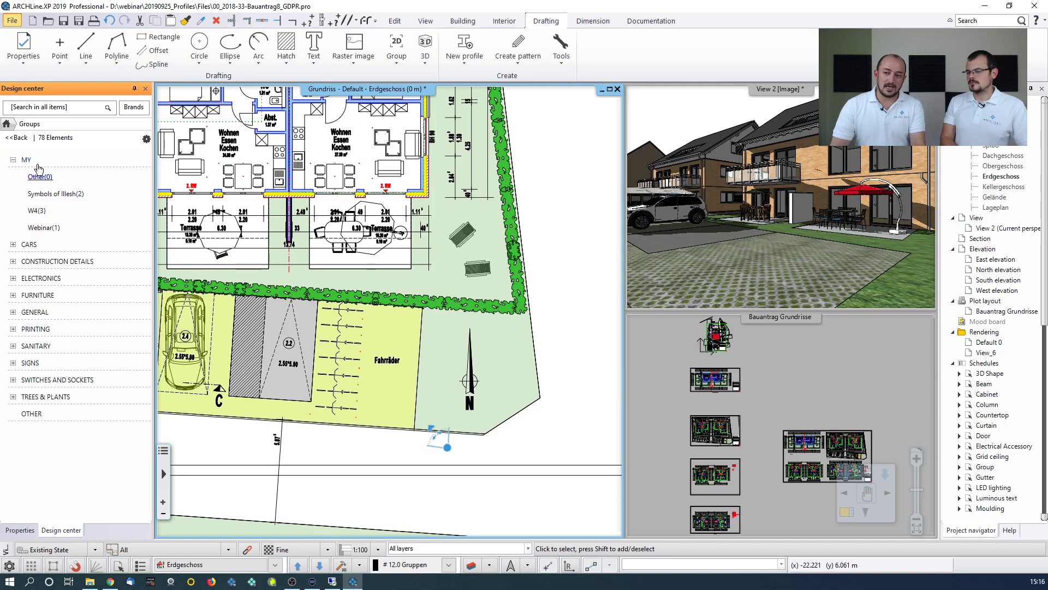
left_click(53, 229)
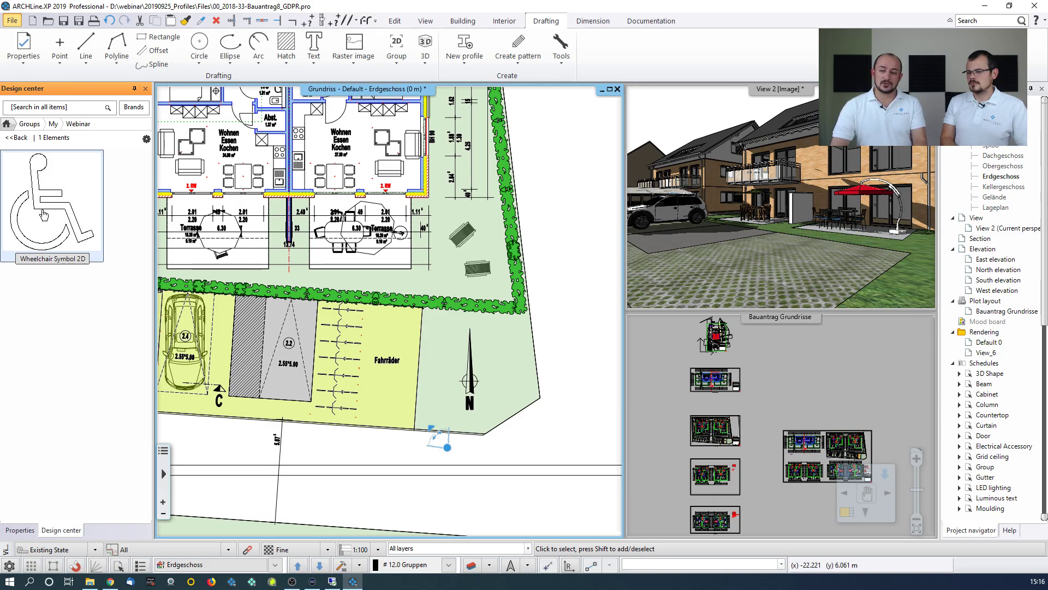
Step: Place one Wheelchair Symbol 2D group from the library inside parking space 2.2 and end the placement
left_click_drag(141, 246, 475, 338)
scroll(265, 375, "up", 4)
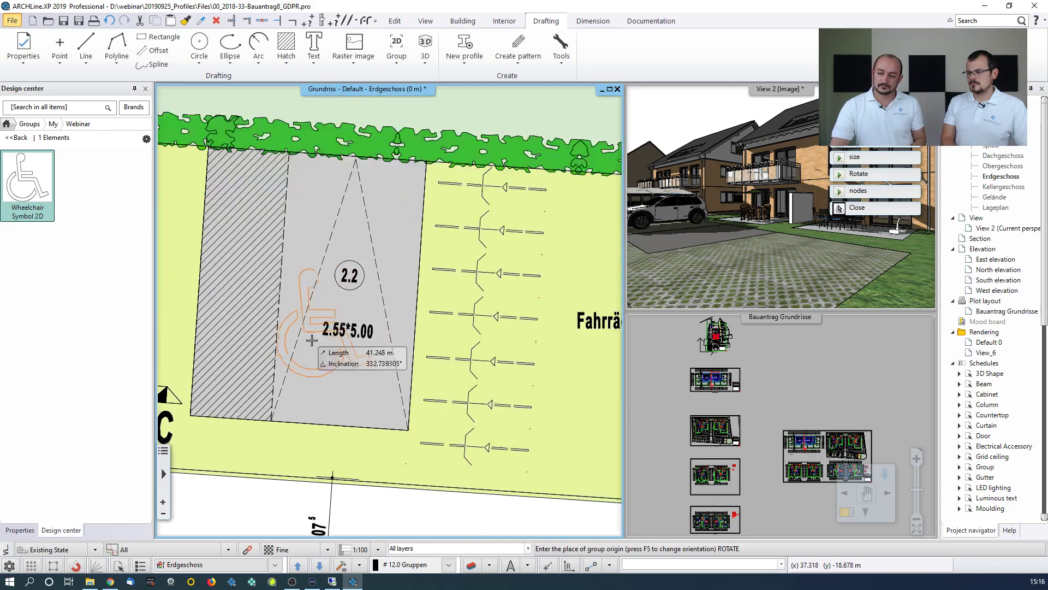
left_click(340, 321)
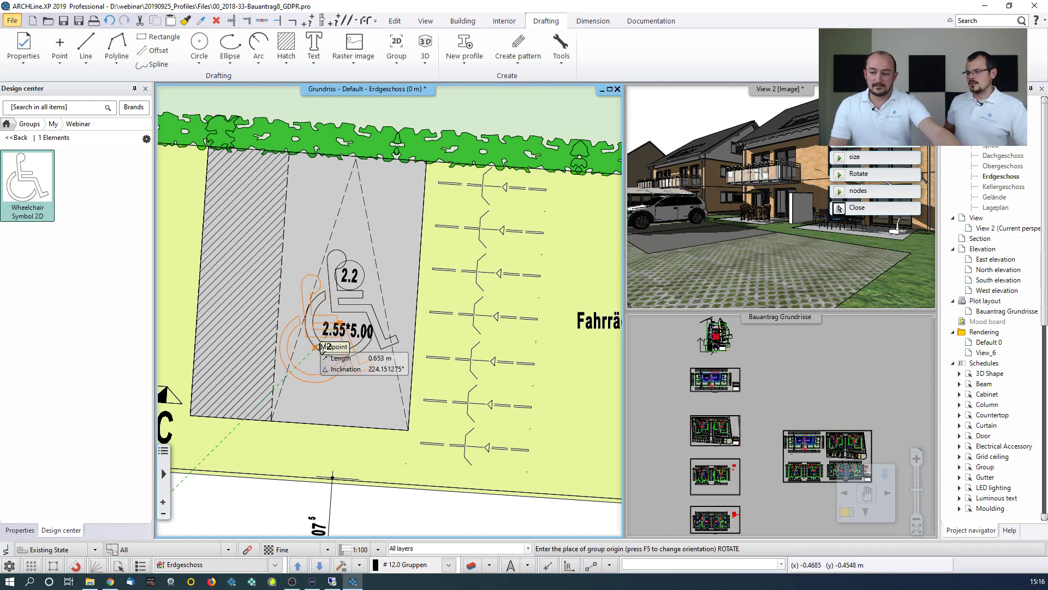
key("Escape")
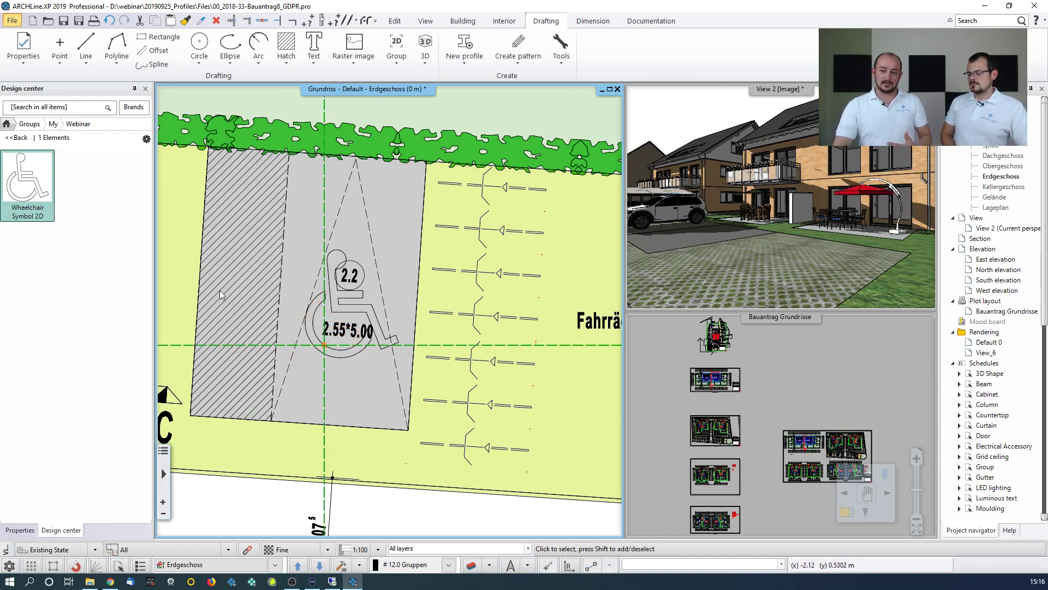
Step: Try to place a second wheelchair symbol at an identical X and Y scale of 0.5, and leave the placement
left_click(56, 219)
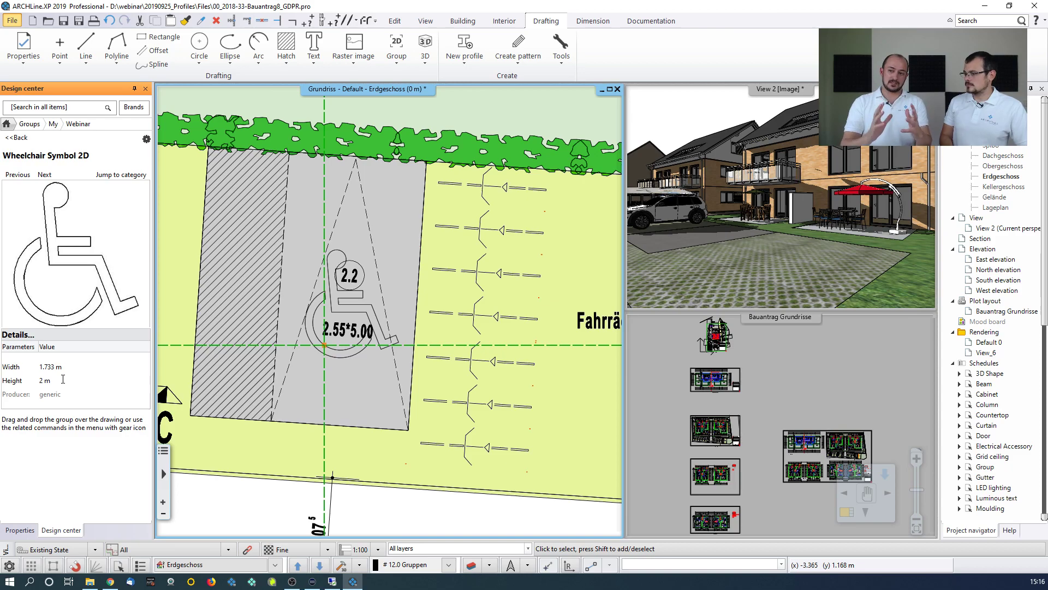
double_click(75, 268)
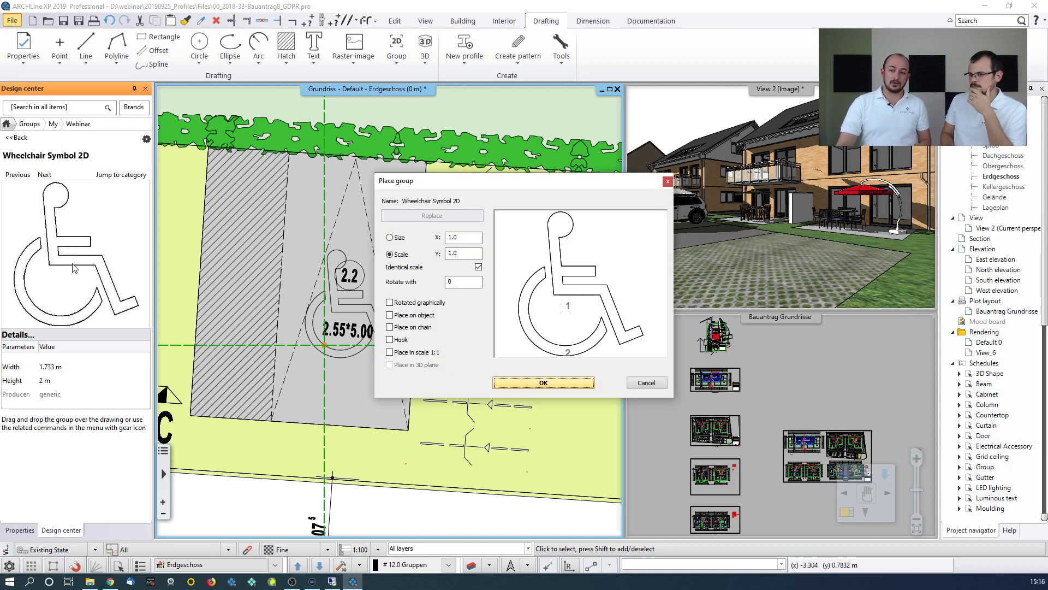
double_click(466, 240)
type("0.5")
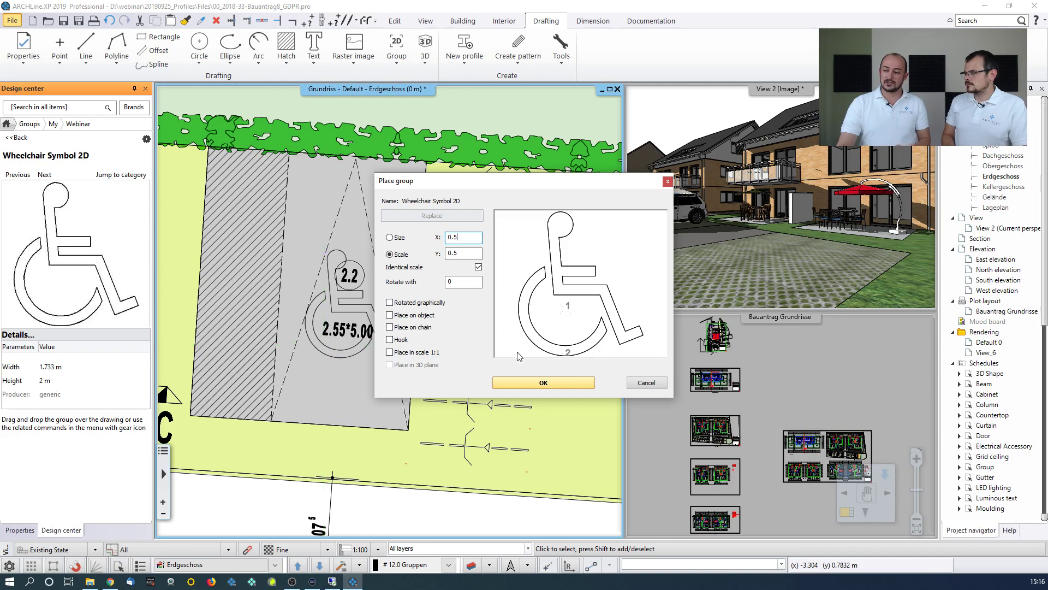
left_click(577, 316)
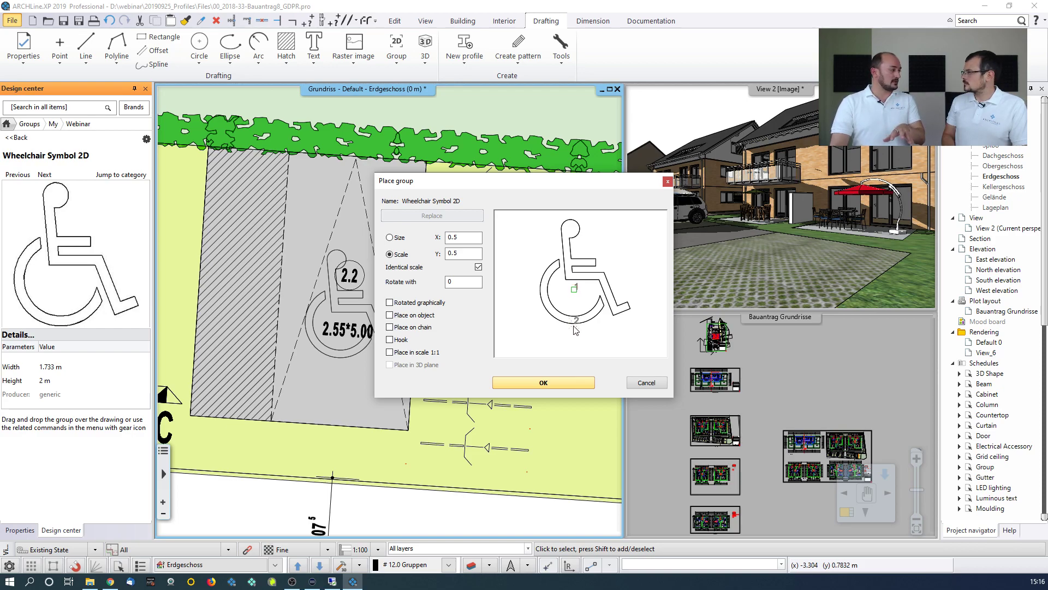
left_click(543, 383)
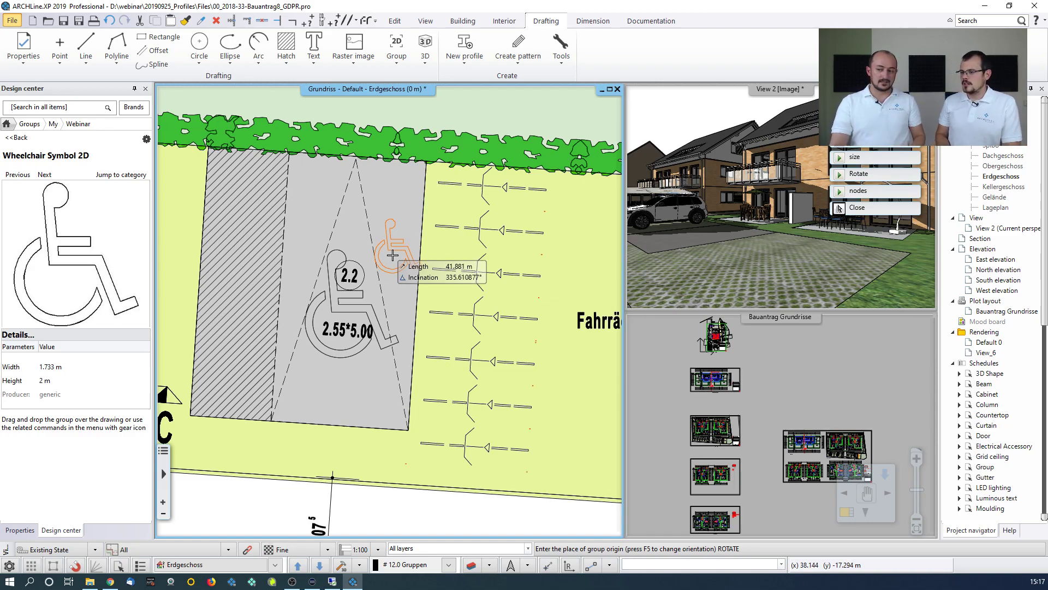
key("Escape")
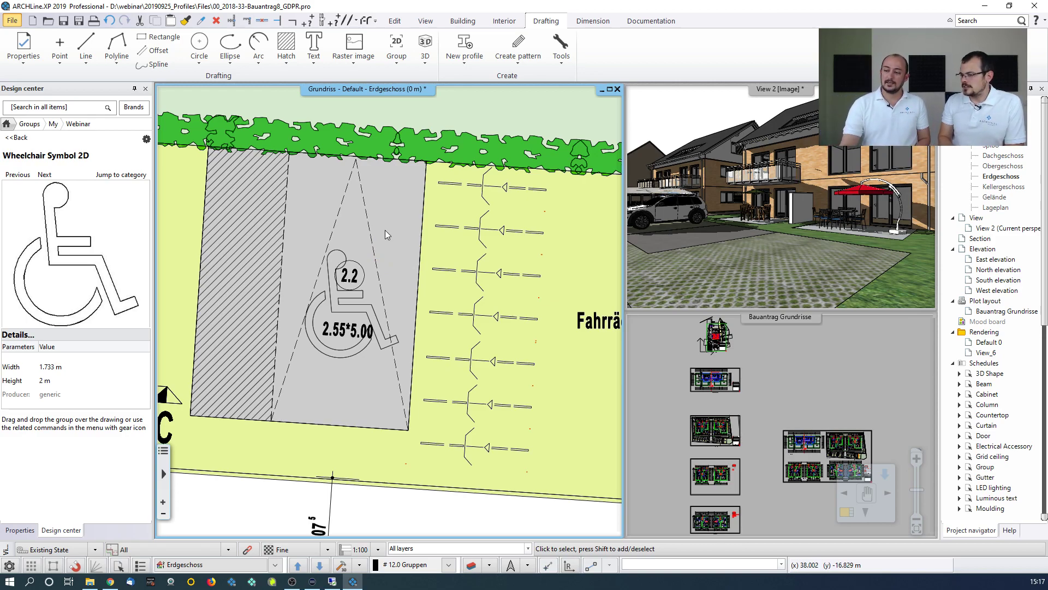
Step: Rotate the placed wheelchair symbol to align with parking space 2.2, using the midpoint of the space's lower edge as the direction
left_click(335, 297)
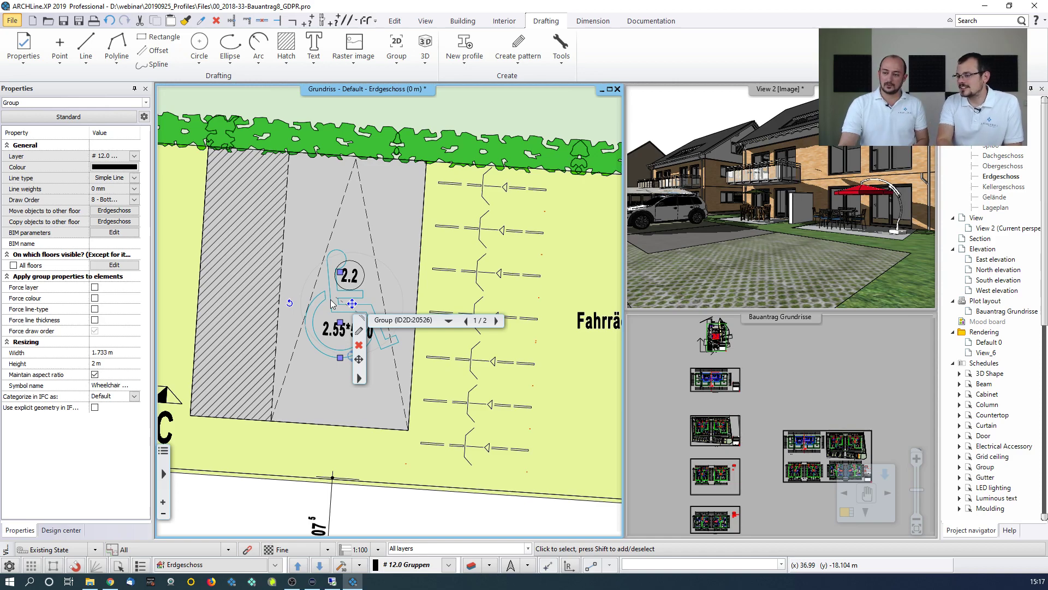
scroll(339, 285, "down", 1)
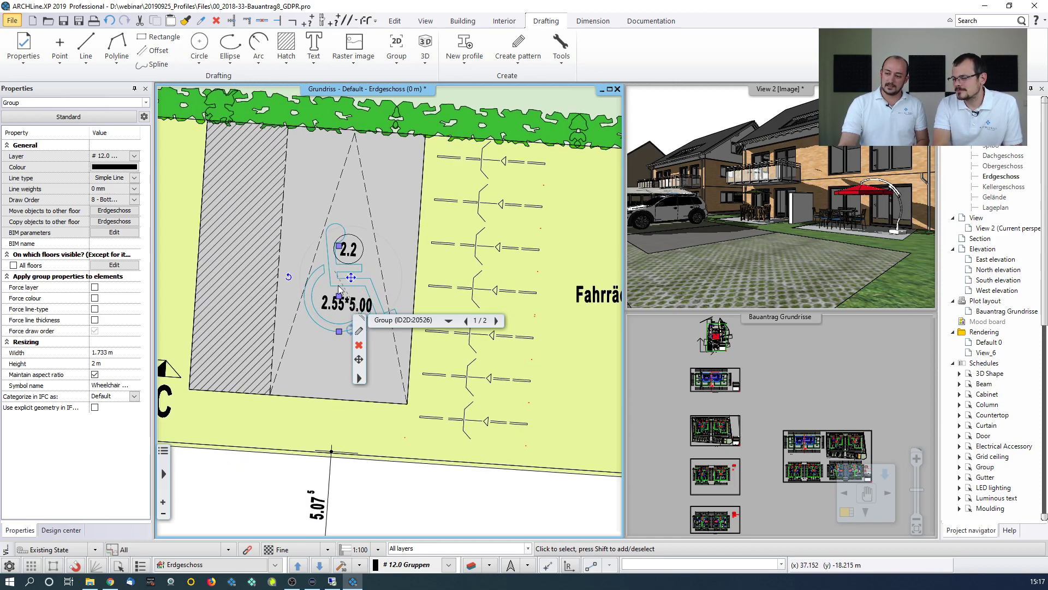
middle_click_drag(359, 283, 303, 263)
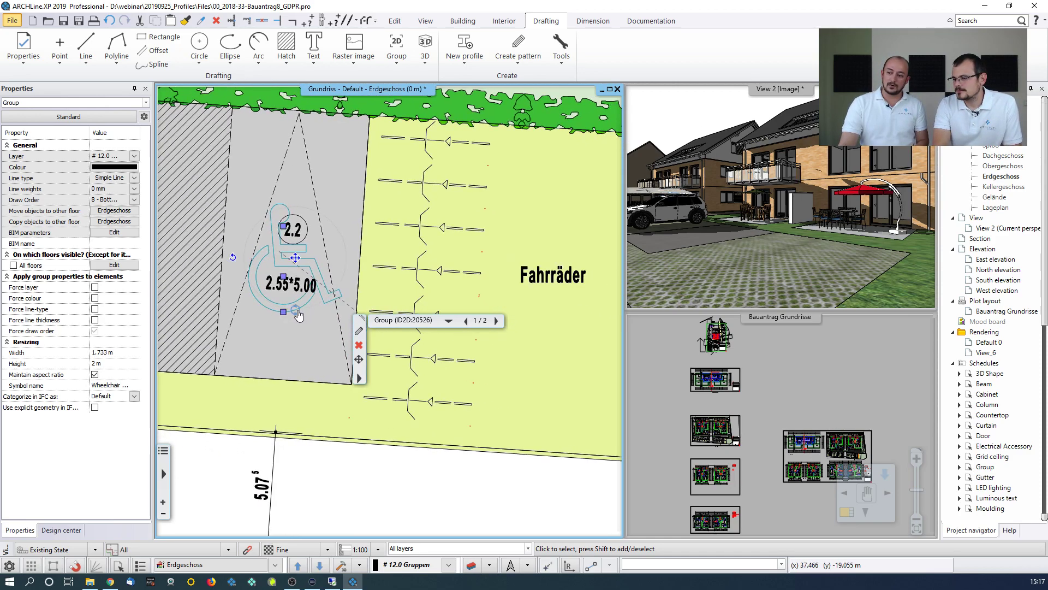
left_click(296, 310)
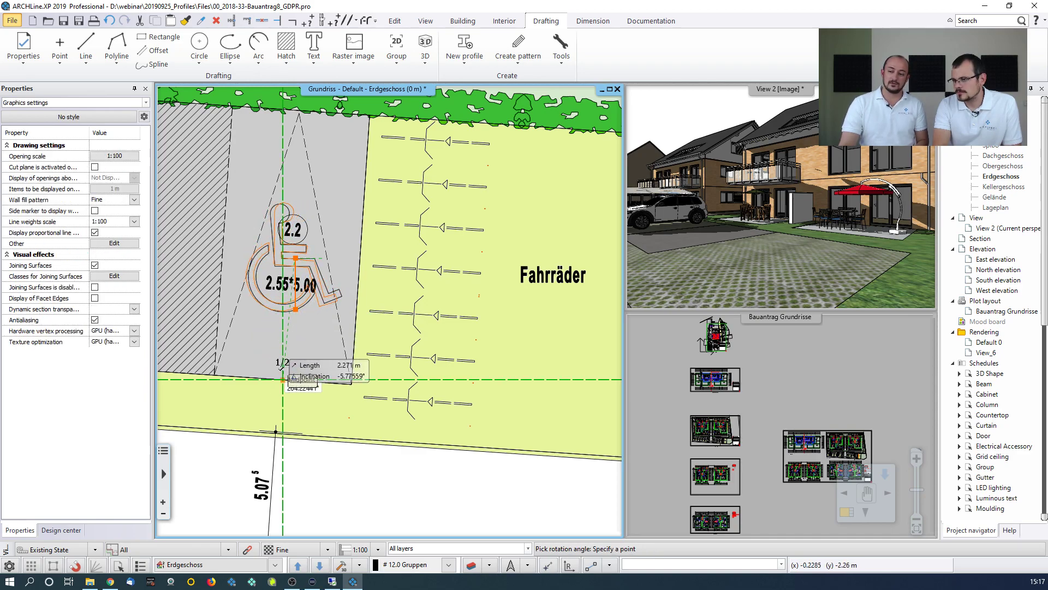
left_click(282, 379)
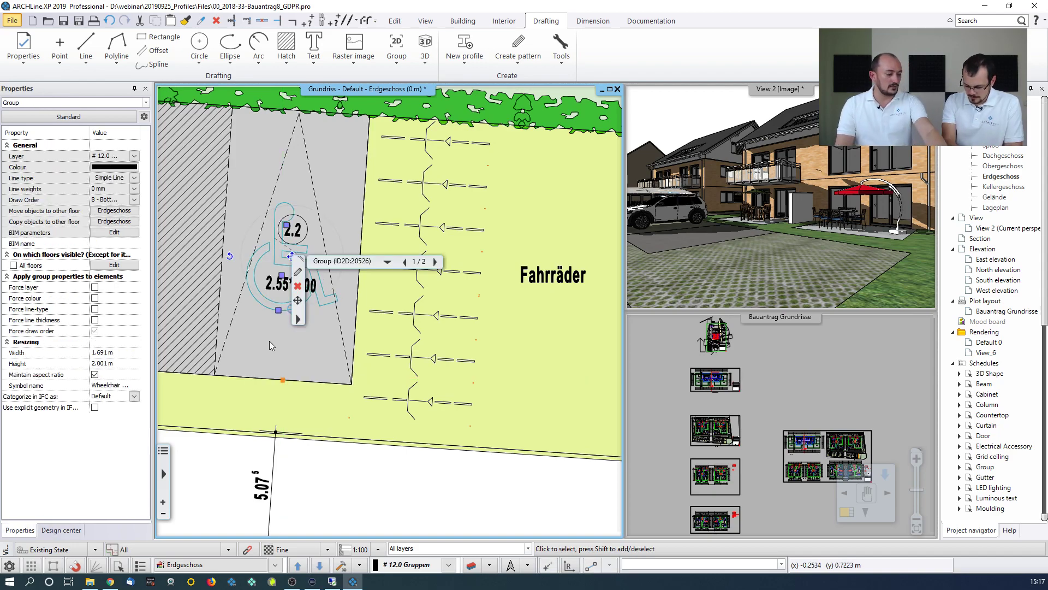
key("Escape")
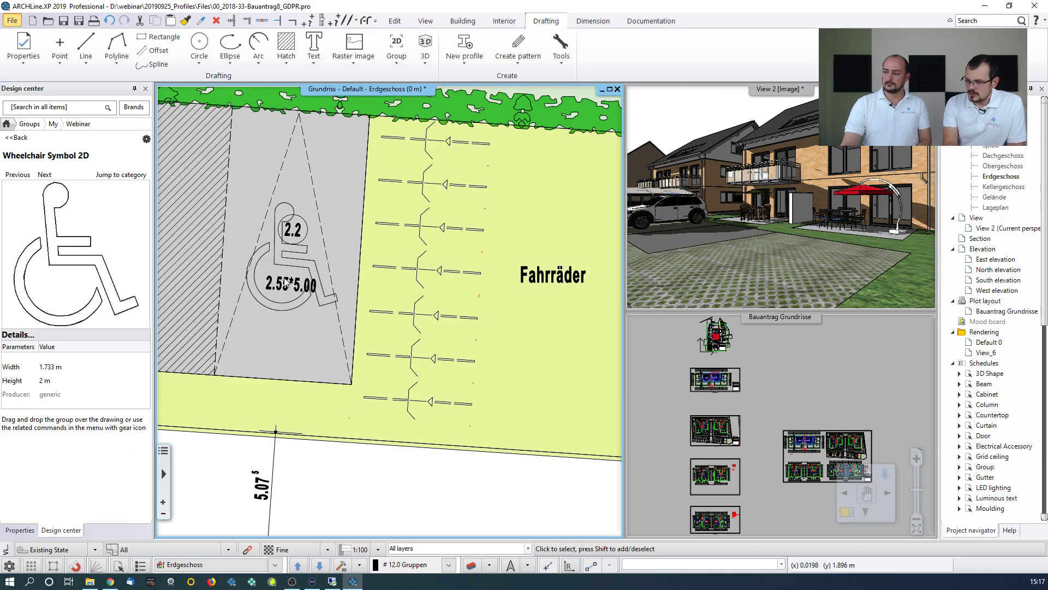
scroll(285, 281, "down", 1)
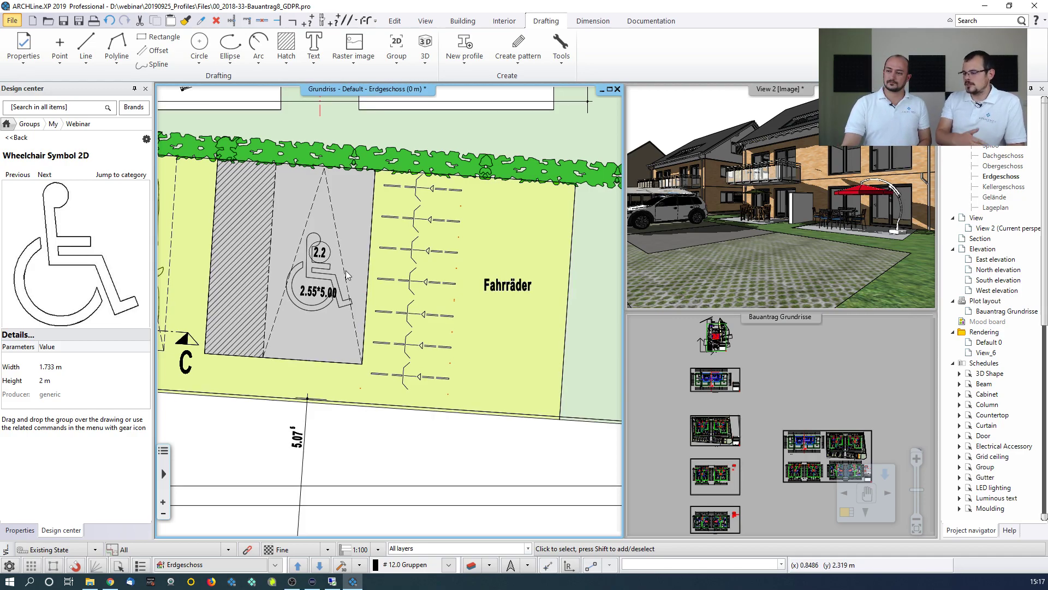
scroll(347, 273, "down", 3)
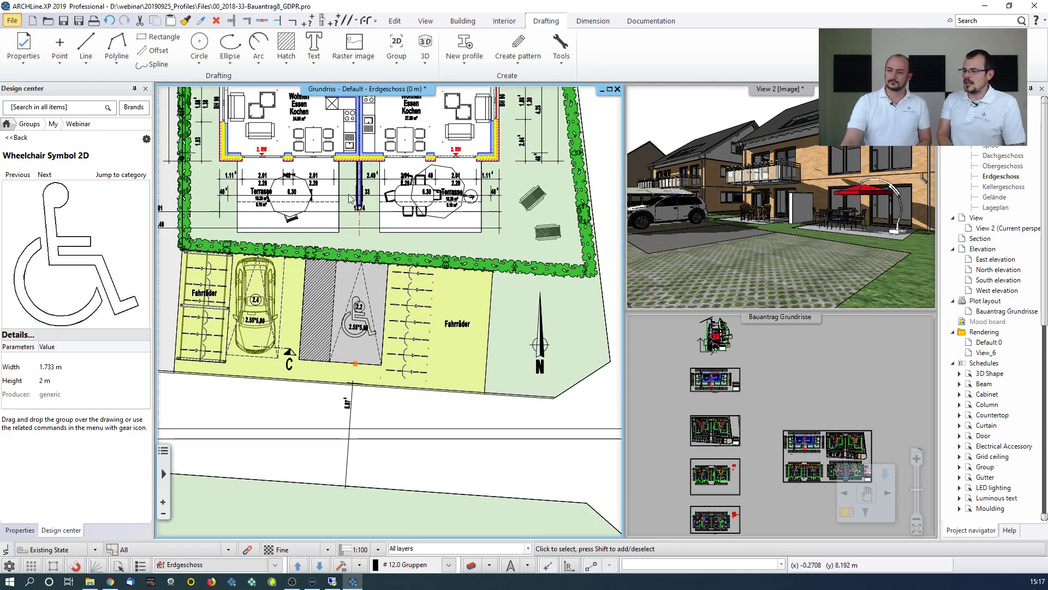
Step: Import the 2D door drawing from its CAD file, using model space and millimetres, and place it in the empty area beside the plot
middle_click_drag(571, 234, 380, 253)
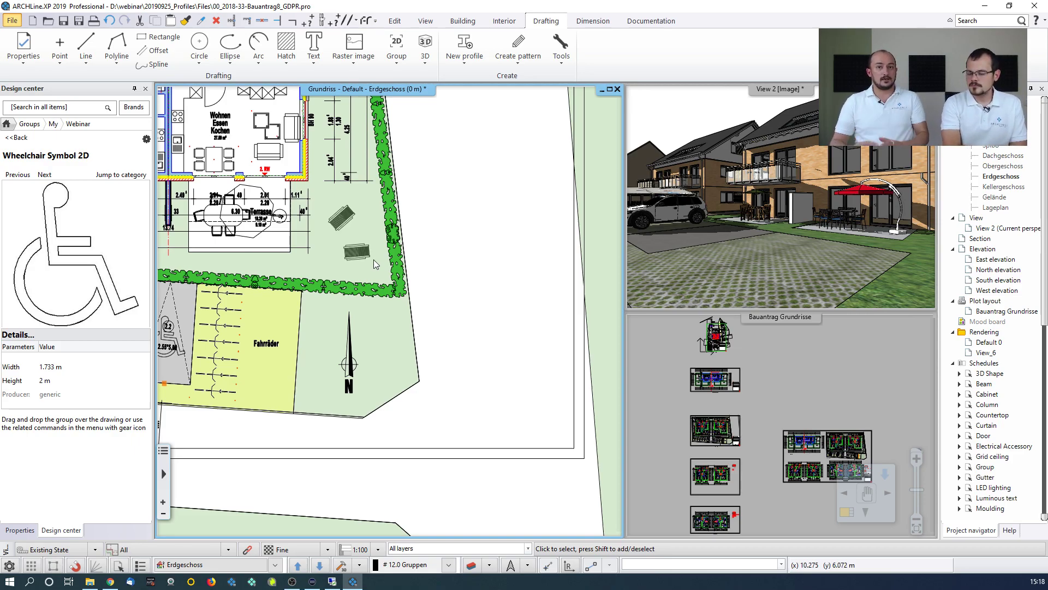
key("alt+Tab")
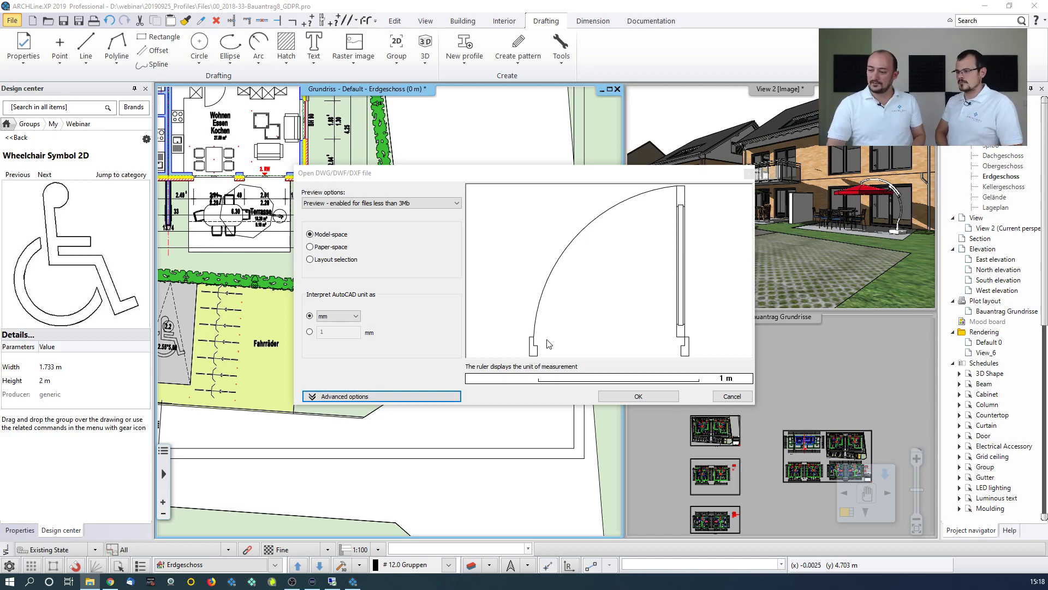
left_click(638, 397)
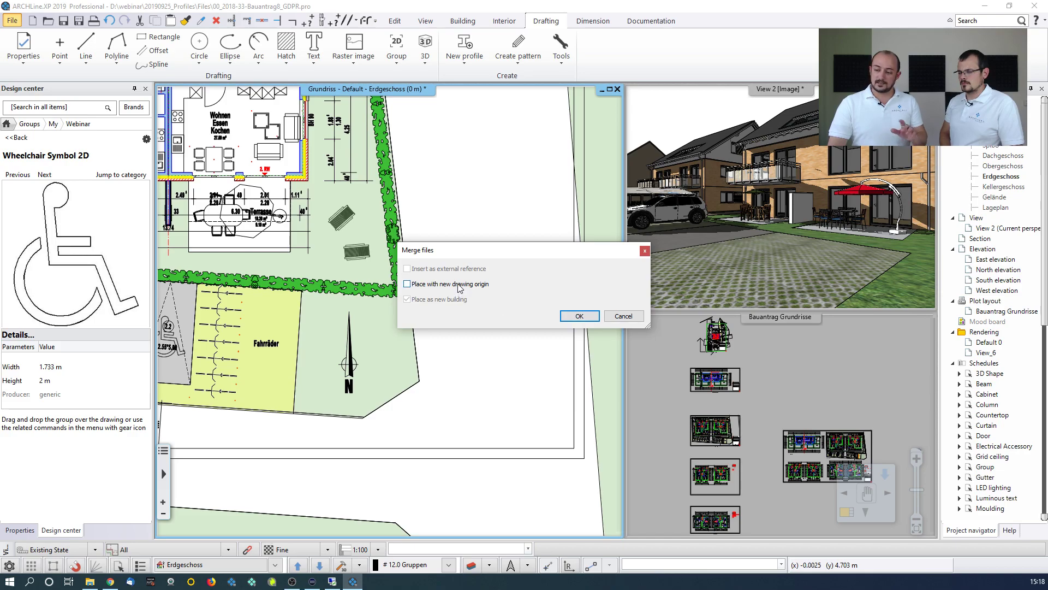
left_click(579, 316)
scroll(468, 335, "up", 5)
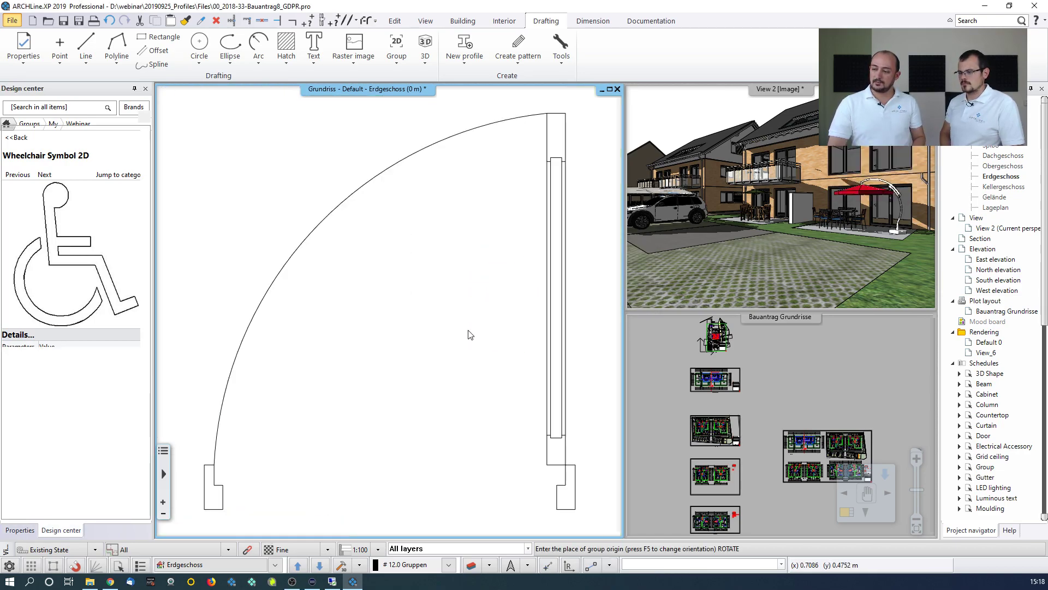
left_click(467, 334)
scroll(410, 312, "down", 4)
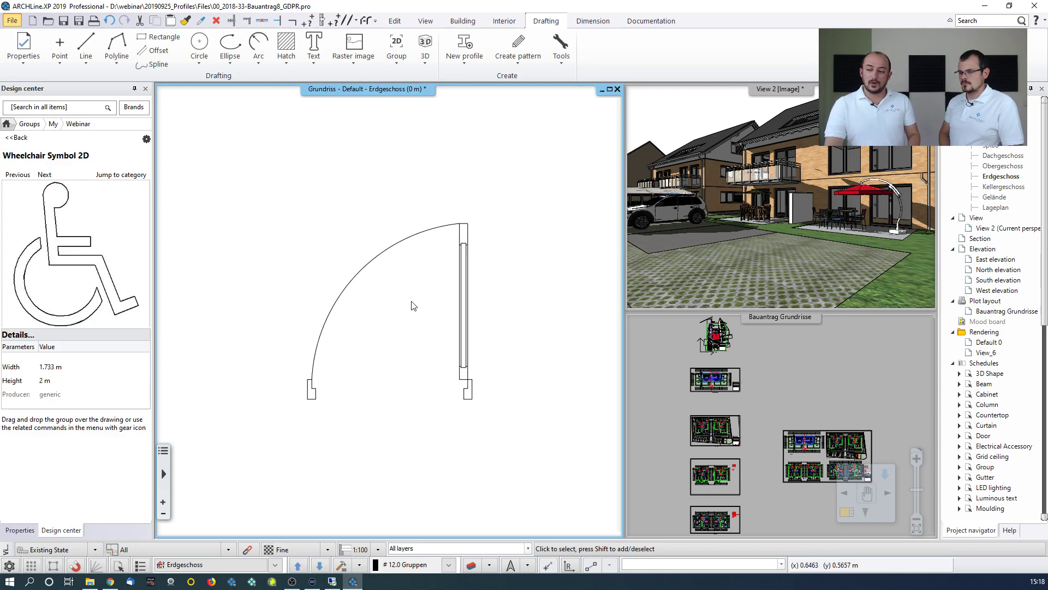
Step: Explode the imported door group and select its swing arc to check that the elements are separate
left_click(370, 269)
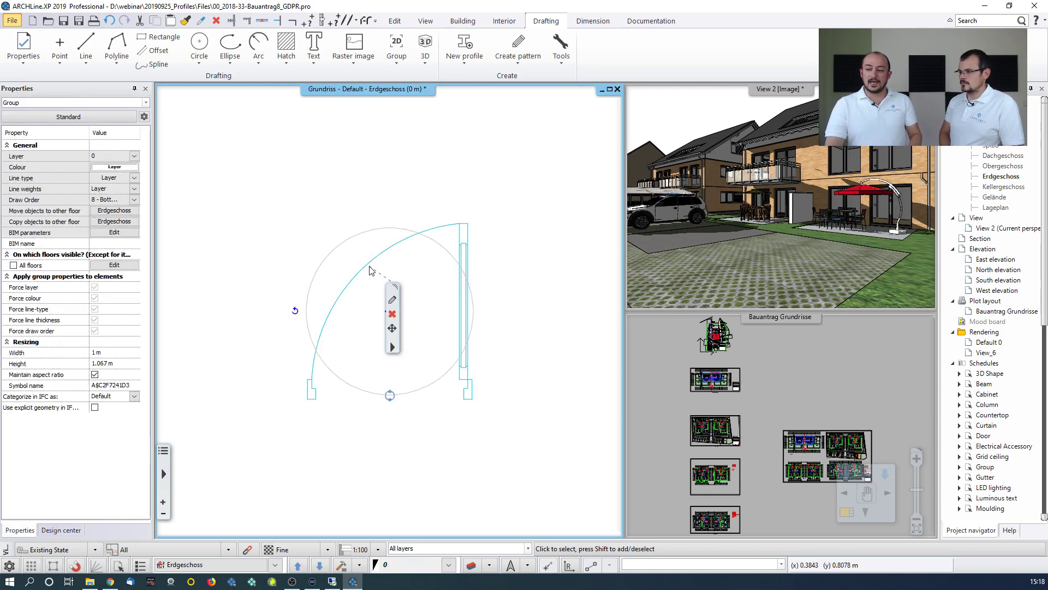
left_click(393, 348)
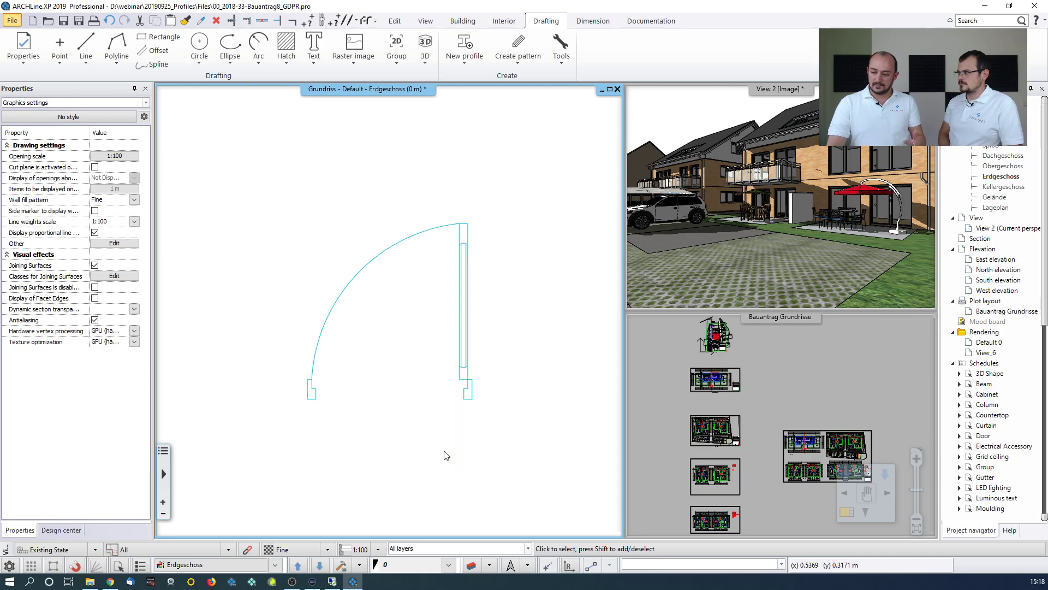
left_click(445, 448)
left_click(330, 327)
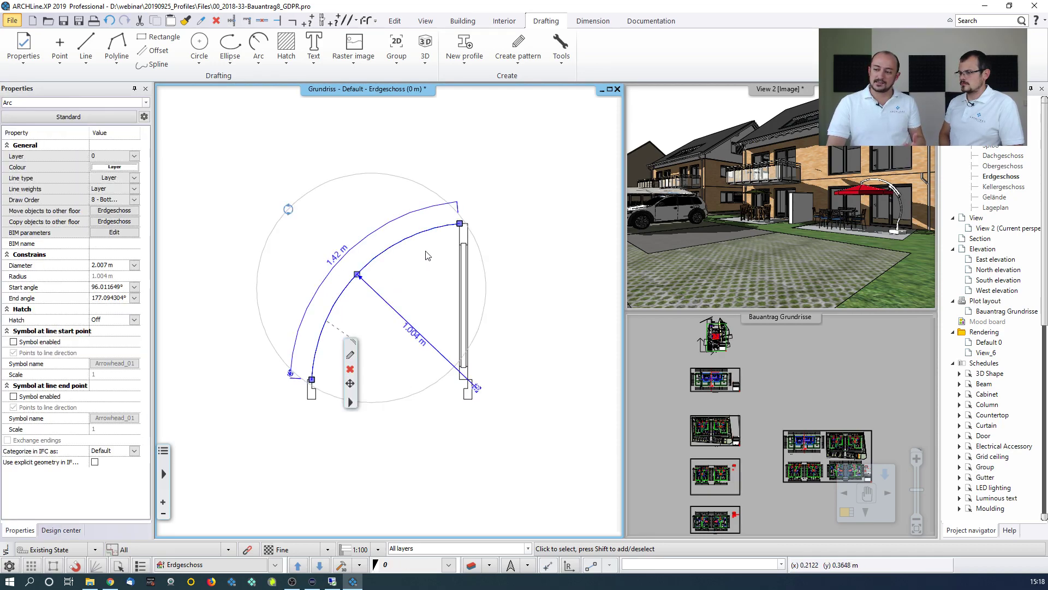
left_click(463, 247)
left_click(382, 196)
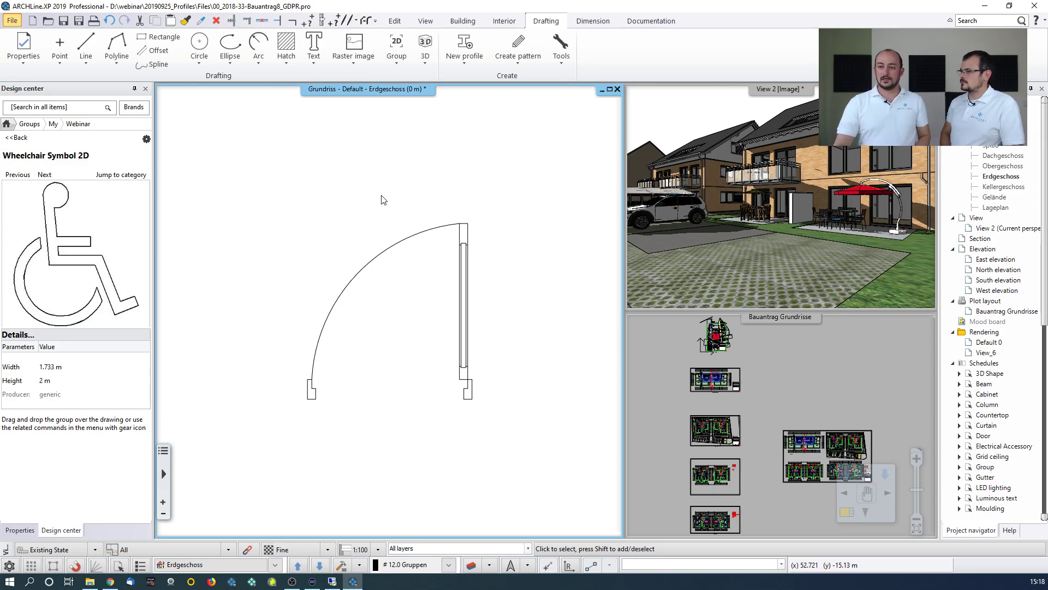
Step: Create a library group from all the door symbol's elements, setting hotspots at the outer upper and lower corners of both jambs
left_click(53, 124)
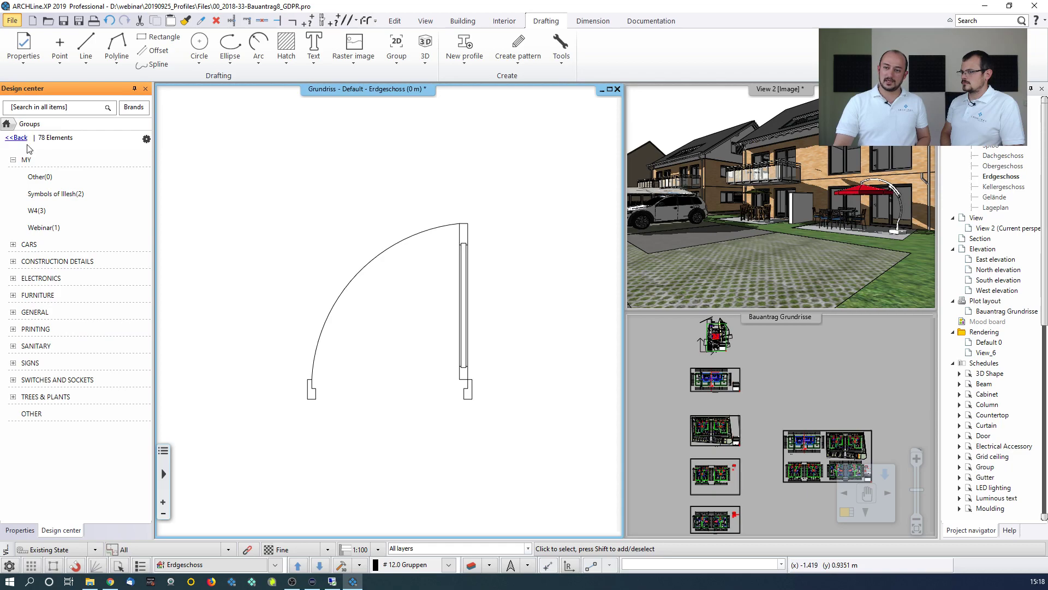
left_click(44, 229)
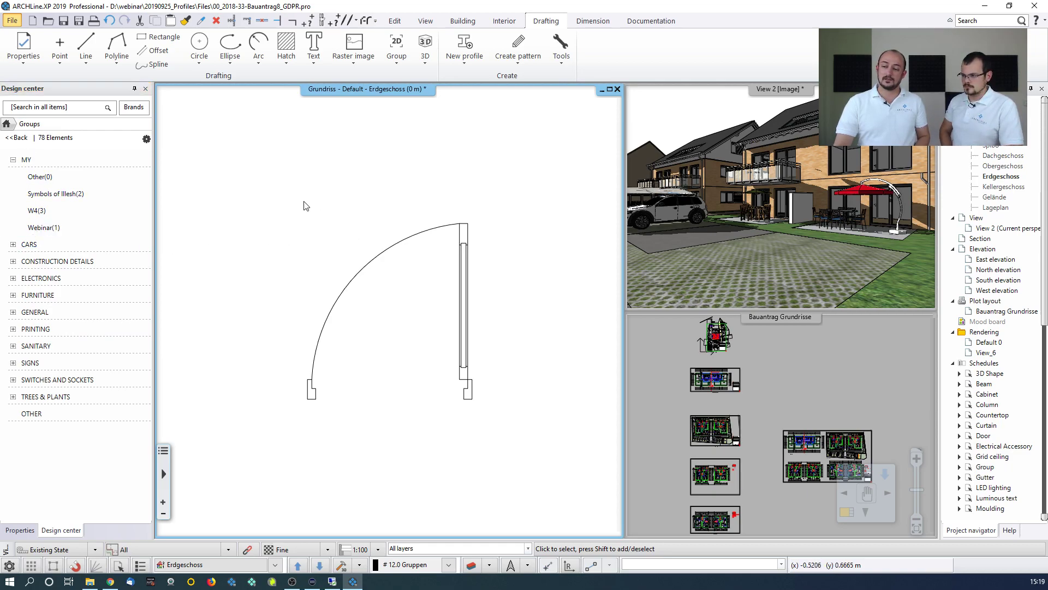
mouse_move(280, 183)
left_mouse_down()
mouse_move(499, 449)
mouse_move(514, 432)
left_mouse_up()
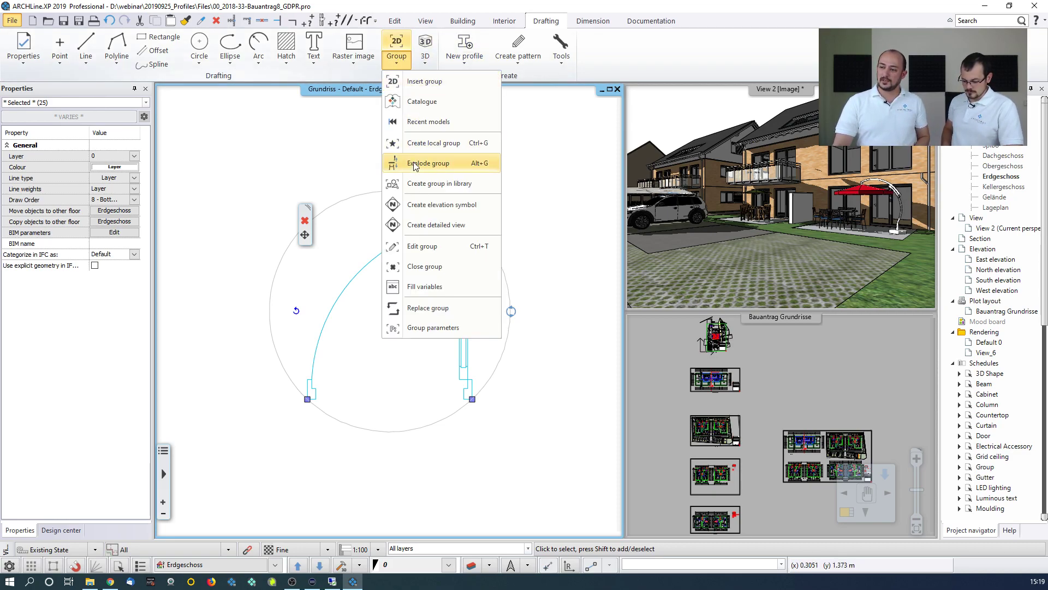
left_click(421, 186)
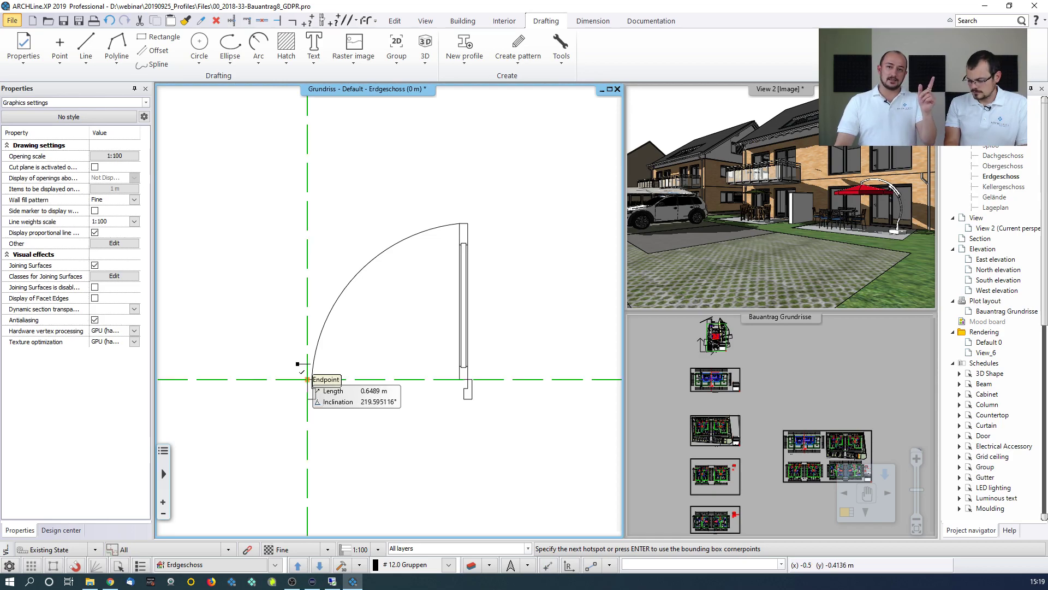
left_click(307, 379)
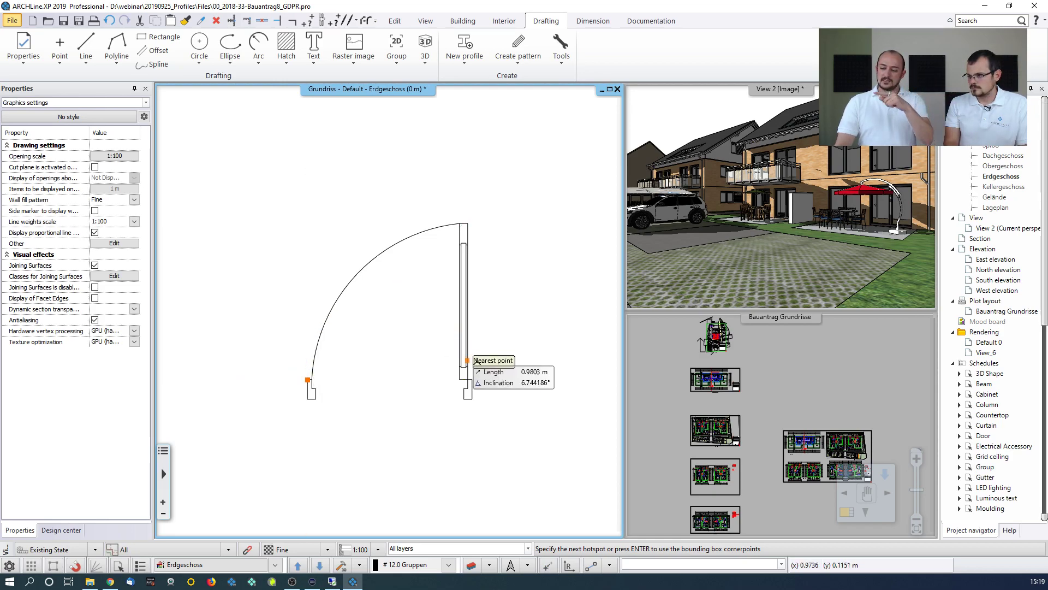
left_click(473, 379)
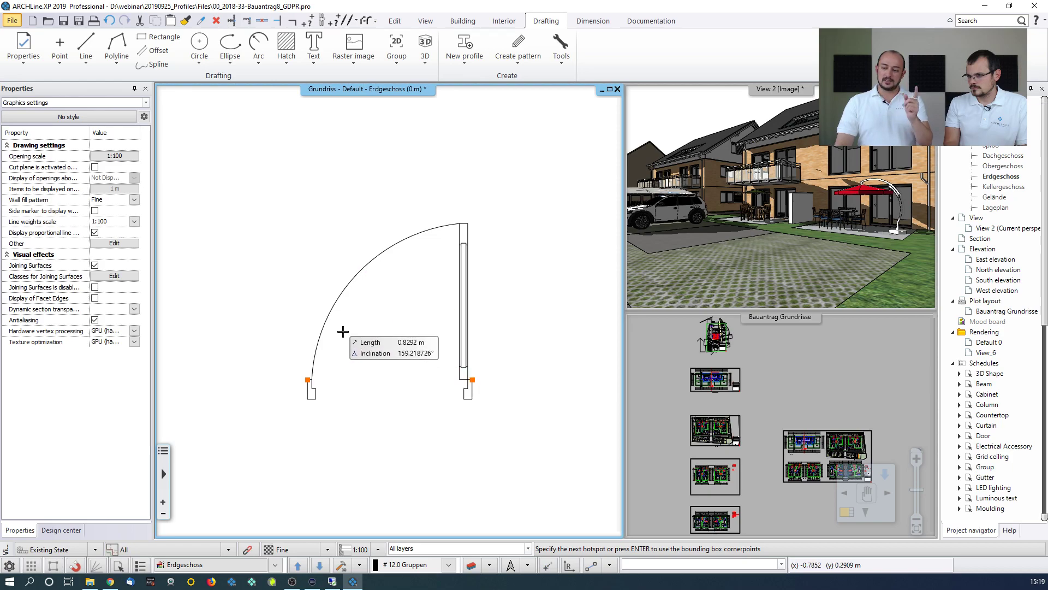
left_click(308, 399)
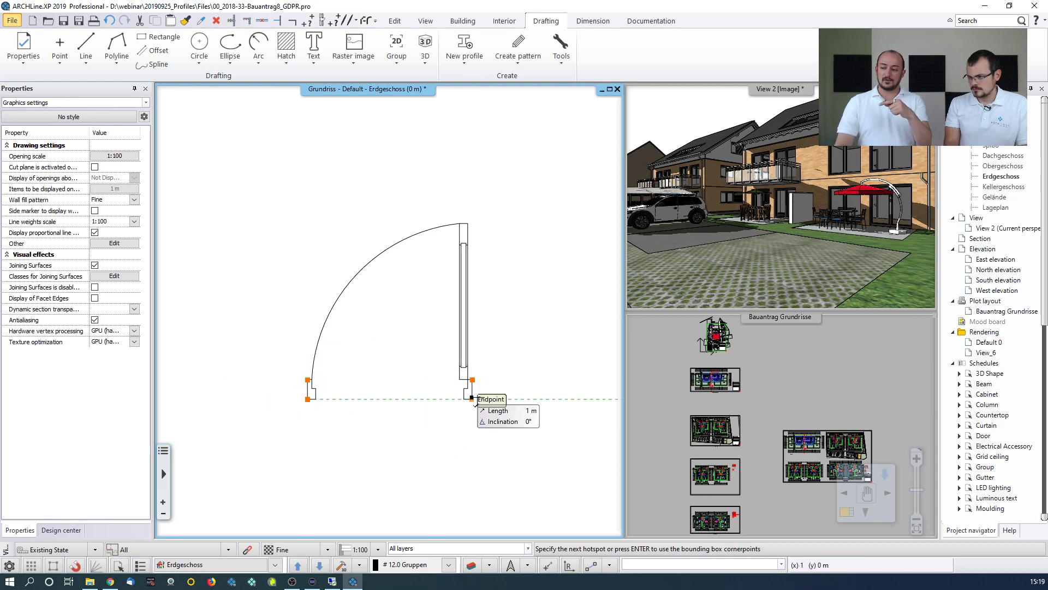
left_click(472, 398)
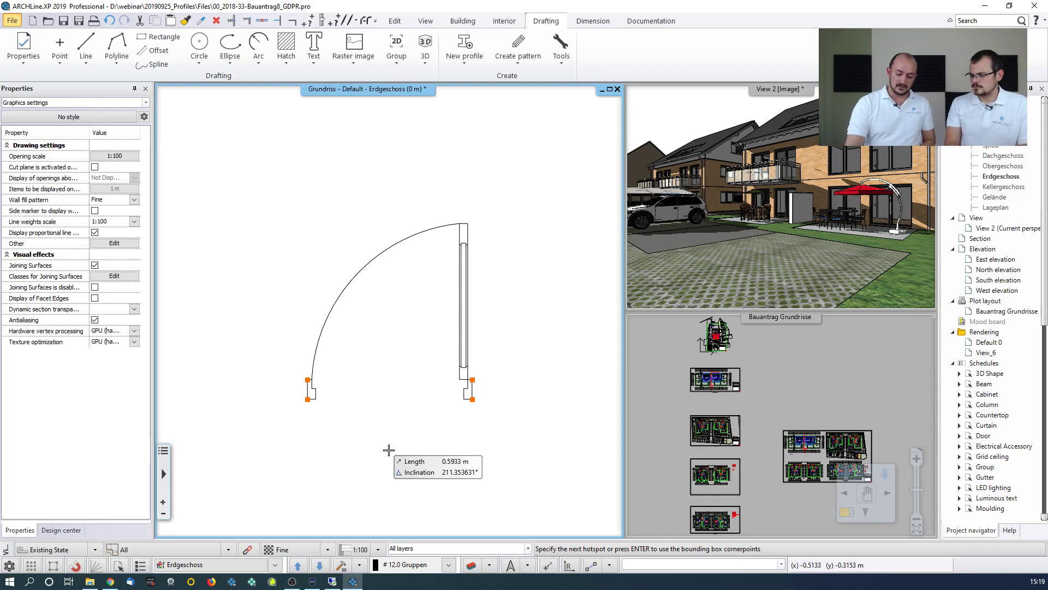
Step: Finish the hotspots and save the library item as "Webinar 2D Door Symbol" in the MY category, Webinar sub category, producer generic
key("Return")
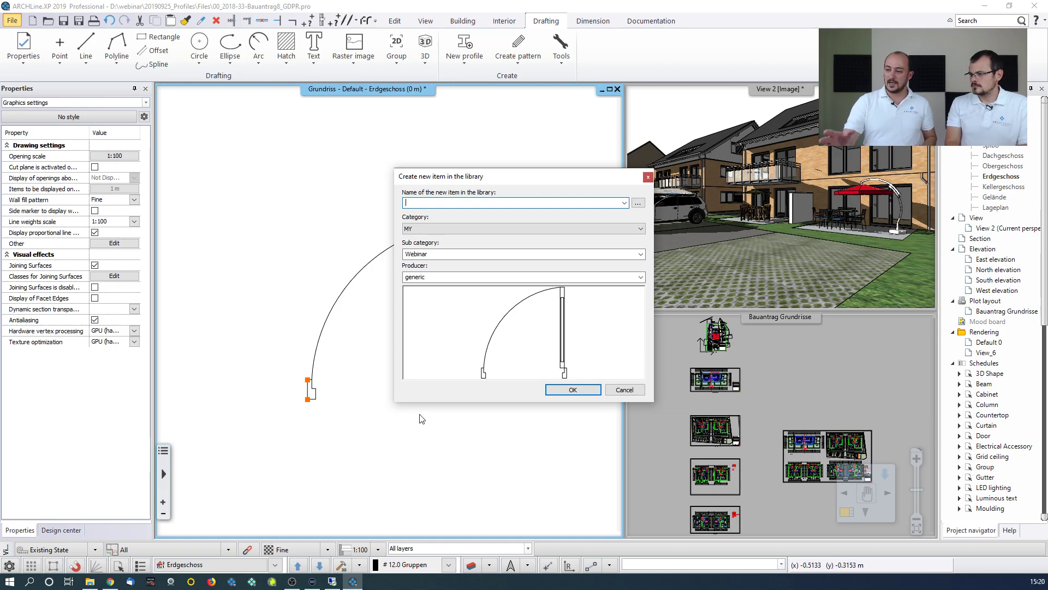
type("Webinar 2D Door Symbol")
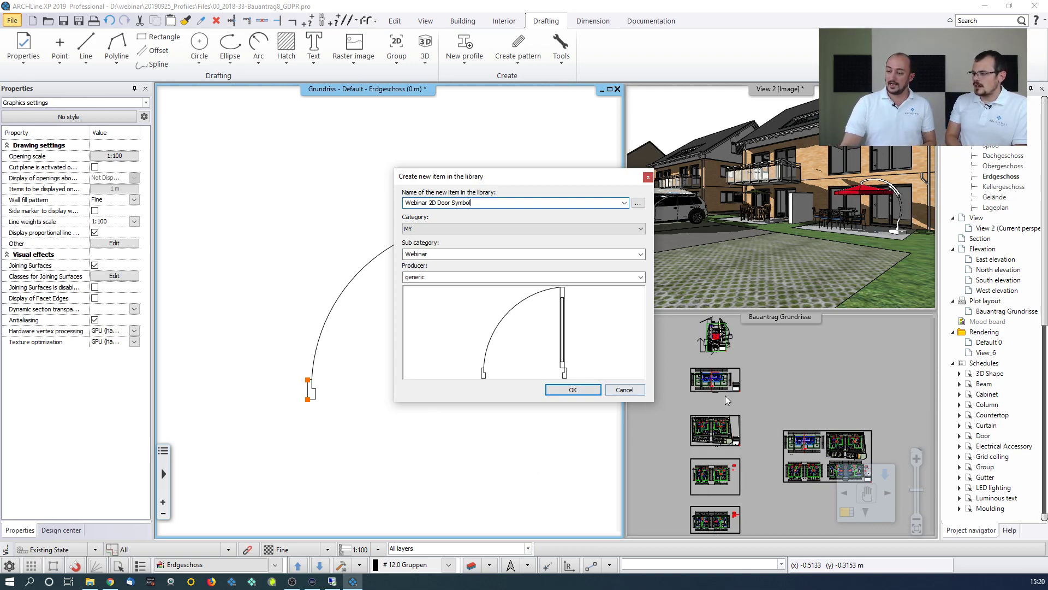
left_click(561, 390)
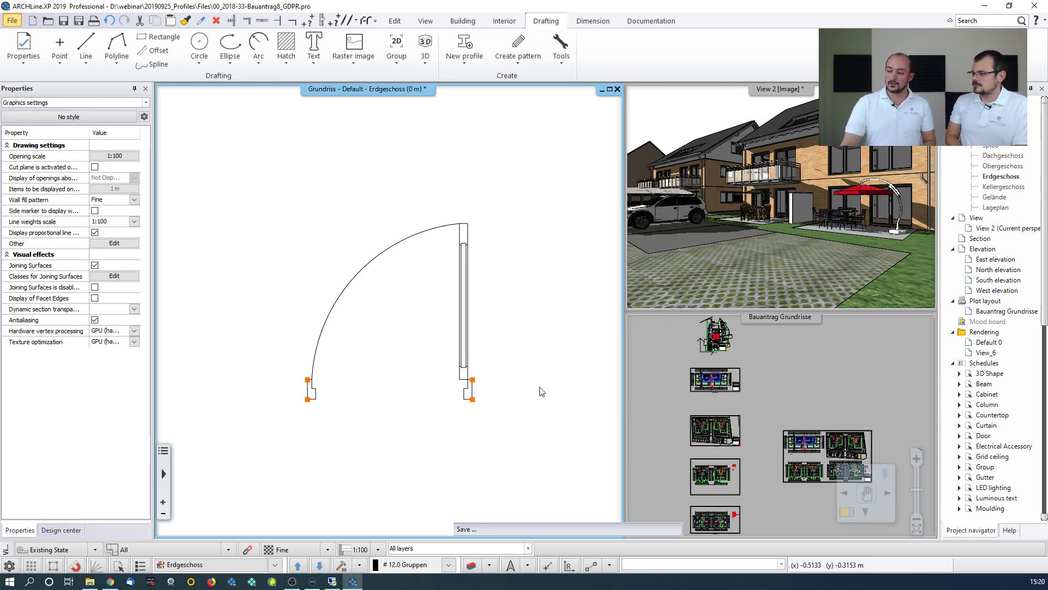
Step: Delete the door symbol group from the drawing area beside the plot
left_click(463, 333)
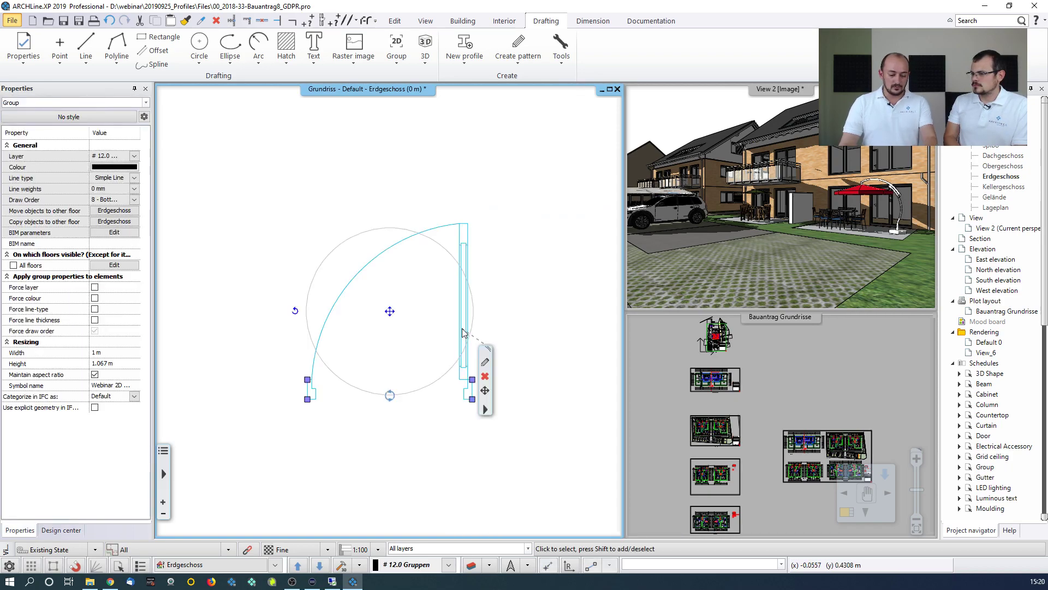
key("Delete")
scroll(408, 321, "down", 6)
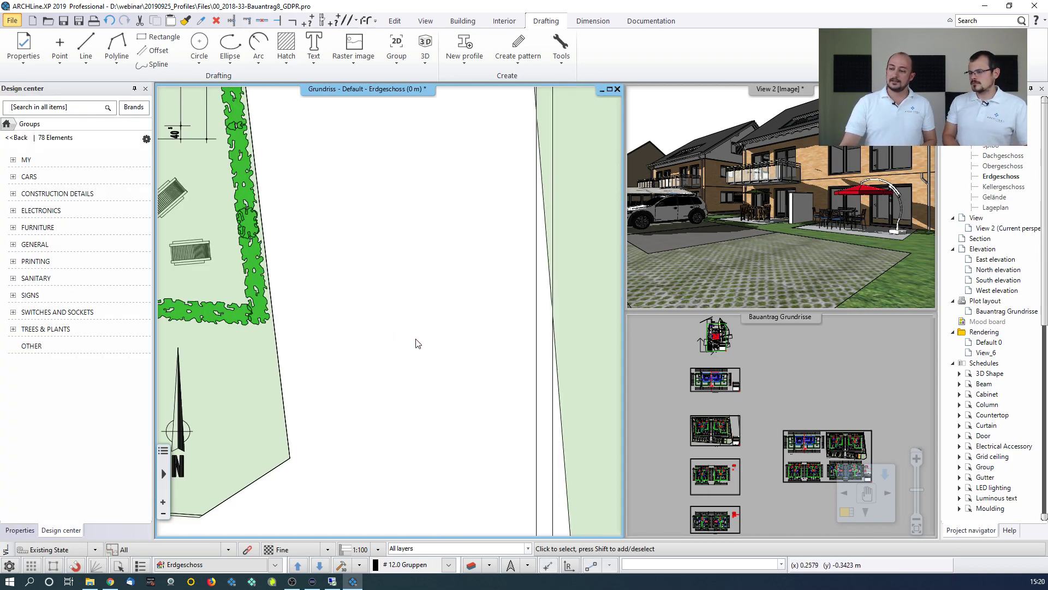
Step: Change the 2D group of the door into the Wohnen/Essen/Kochen room of Whg 2.1 to Webinar 2D Door Symbol from the MY, Webinar groups
scroll(391, 283, "up", 5)
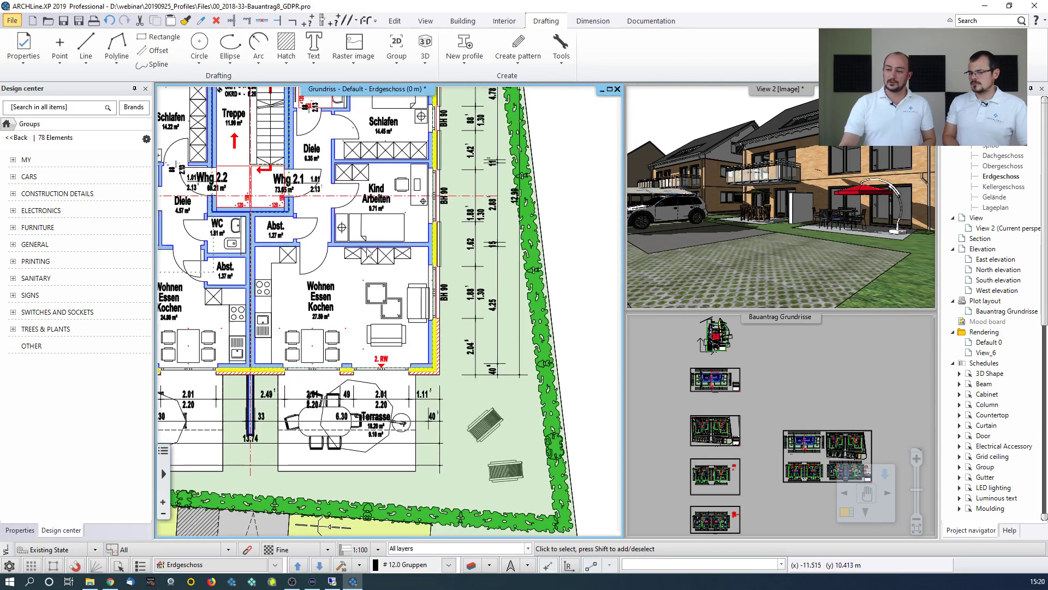
left_click(360, 328)
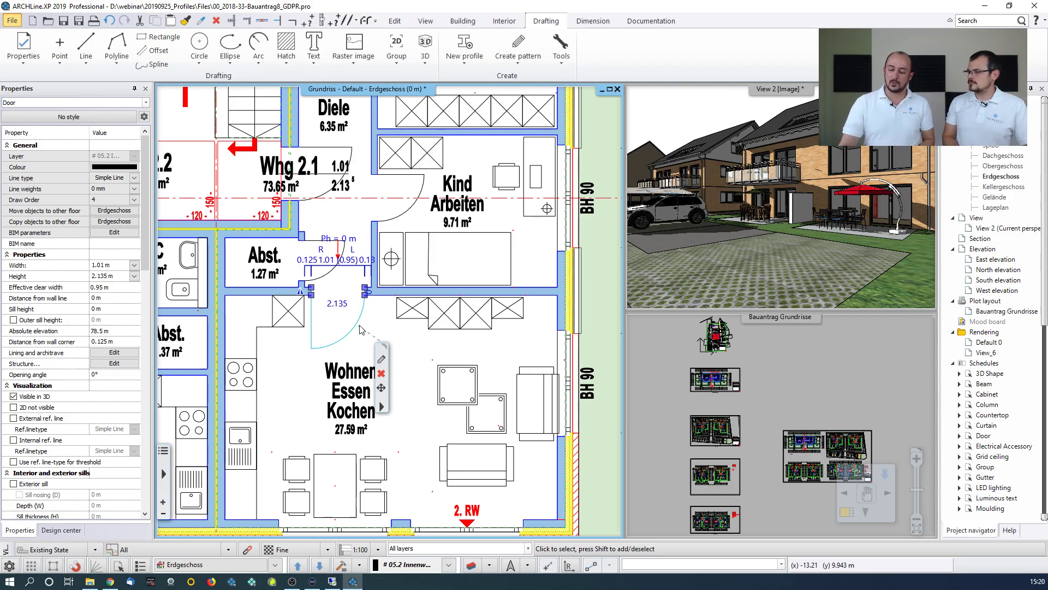
left_click(382, 409)
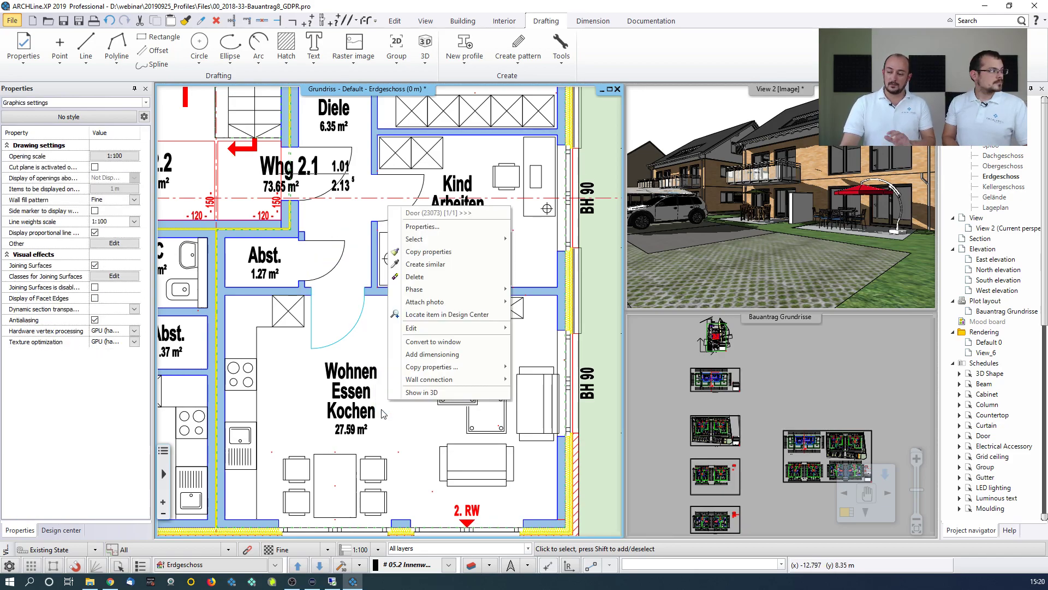
mouse_move(431, 328)
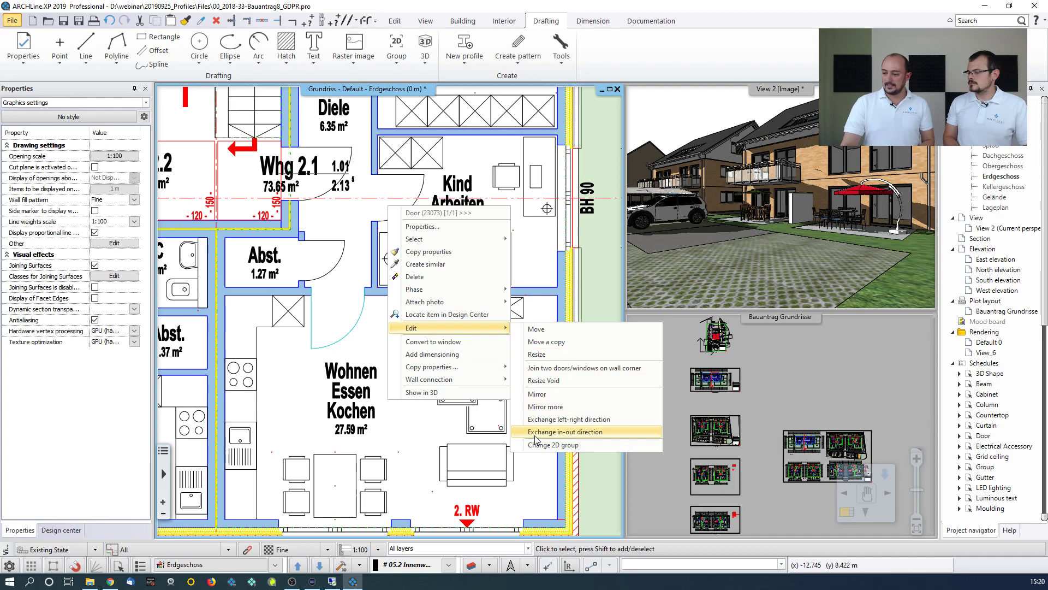
left_click(553, 445)
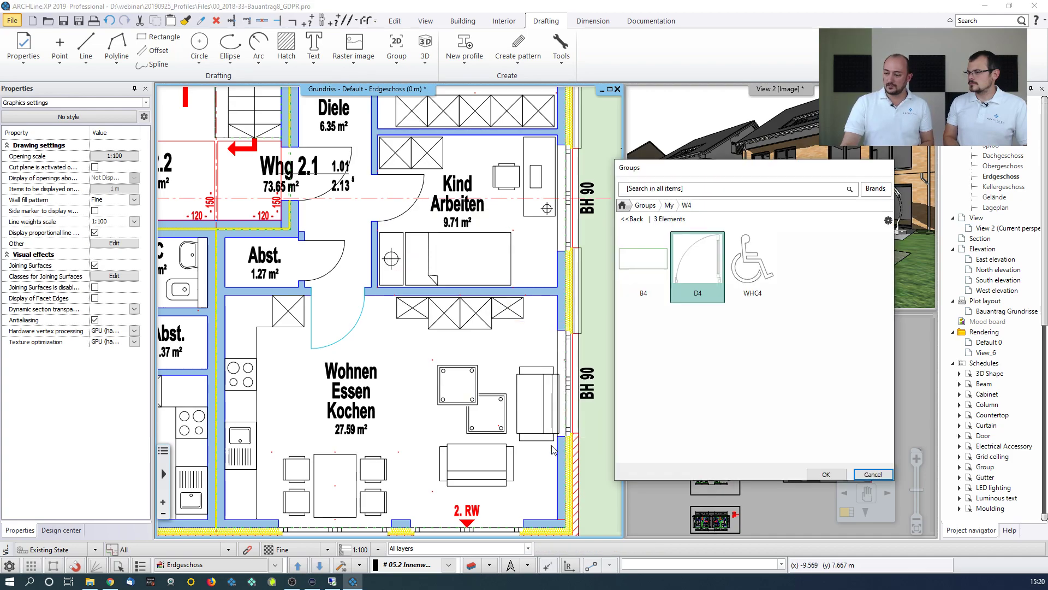
left_click(669, 205)
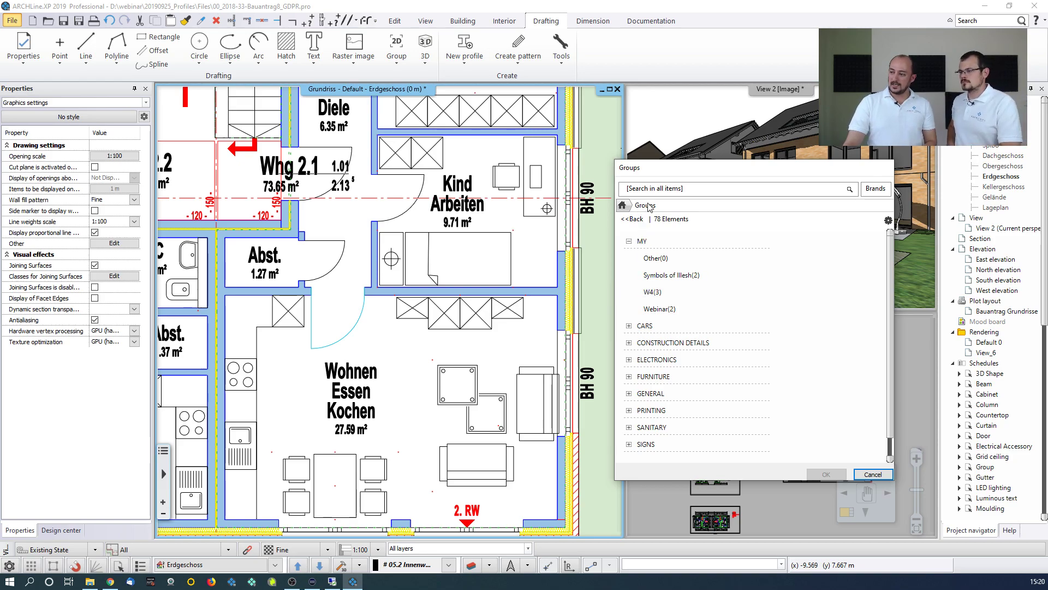
left_click(622, 205)
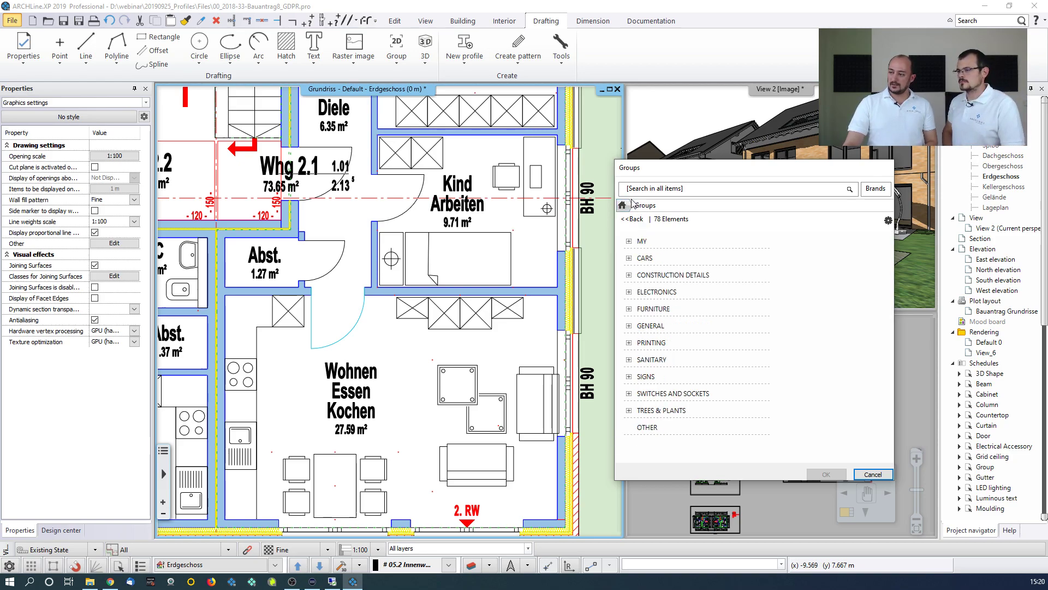
left_click(640, 242)
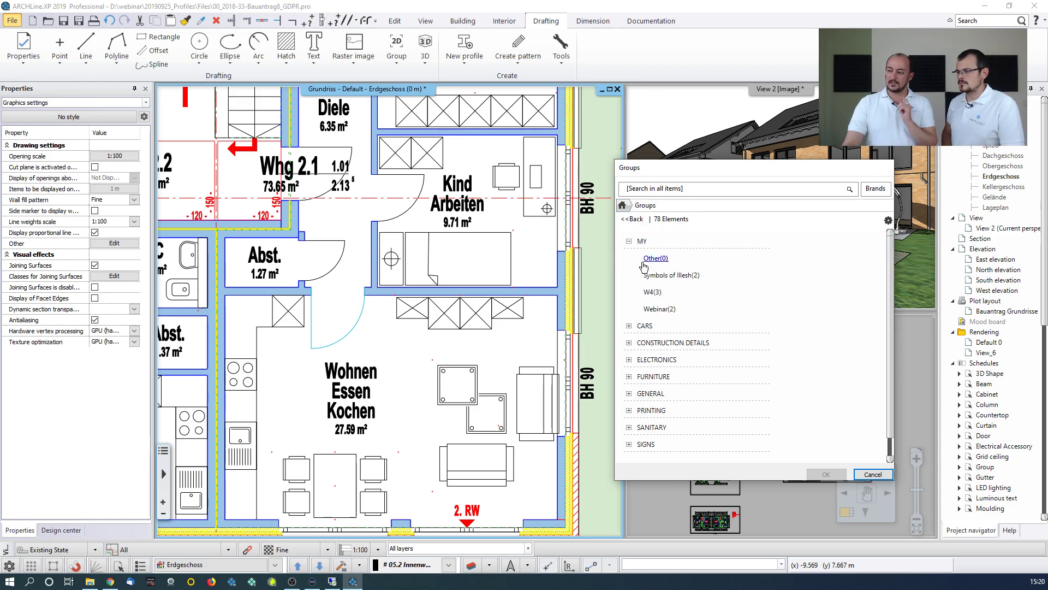
left_click(659, 309)
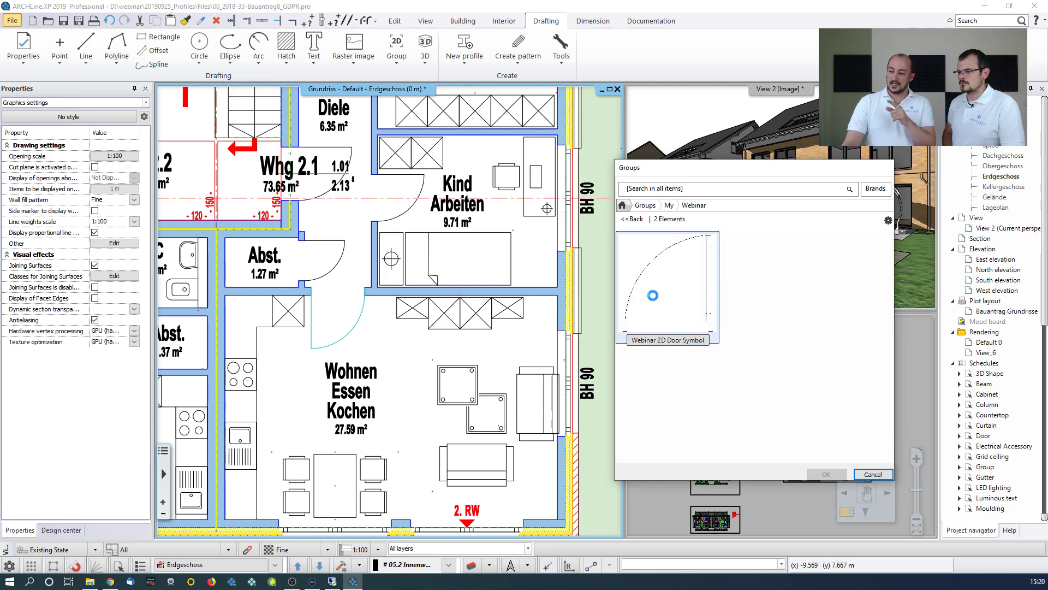
left_click(655, 304)
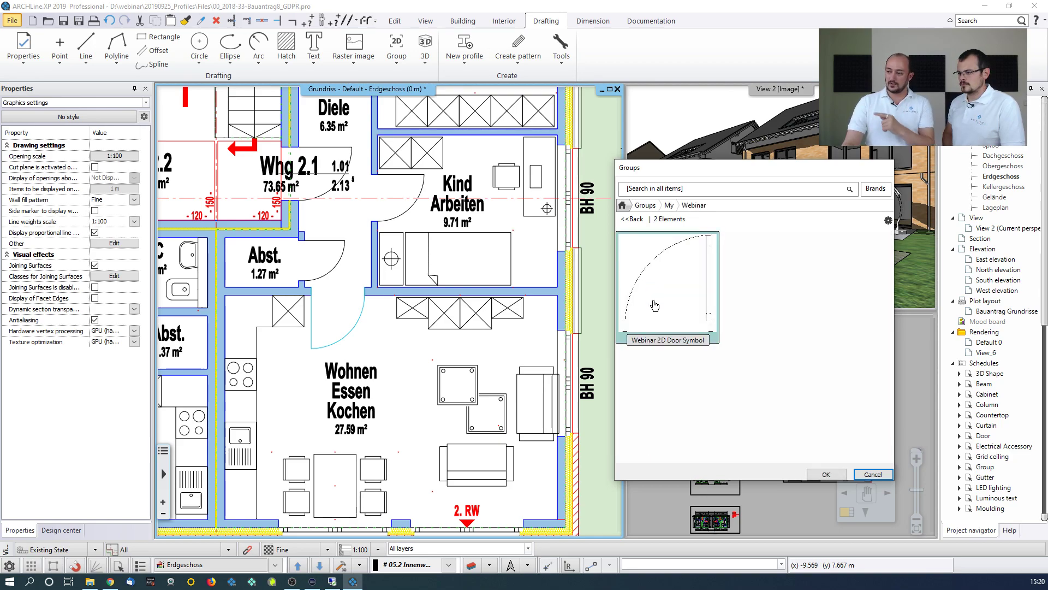
left_click(825, 474)
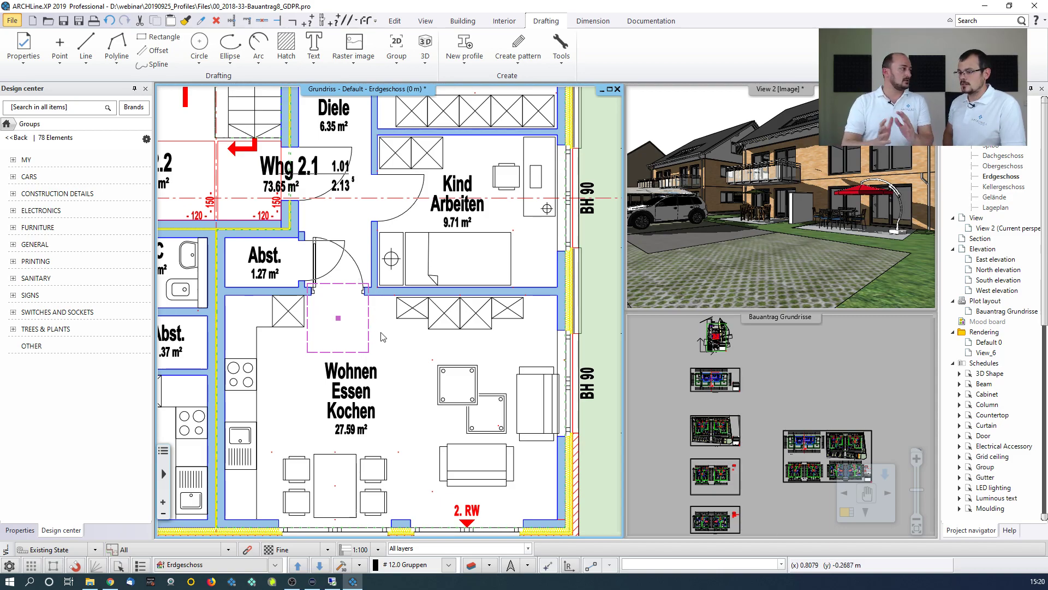
key("Escape")
scroll(353, 273, "up", 4)
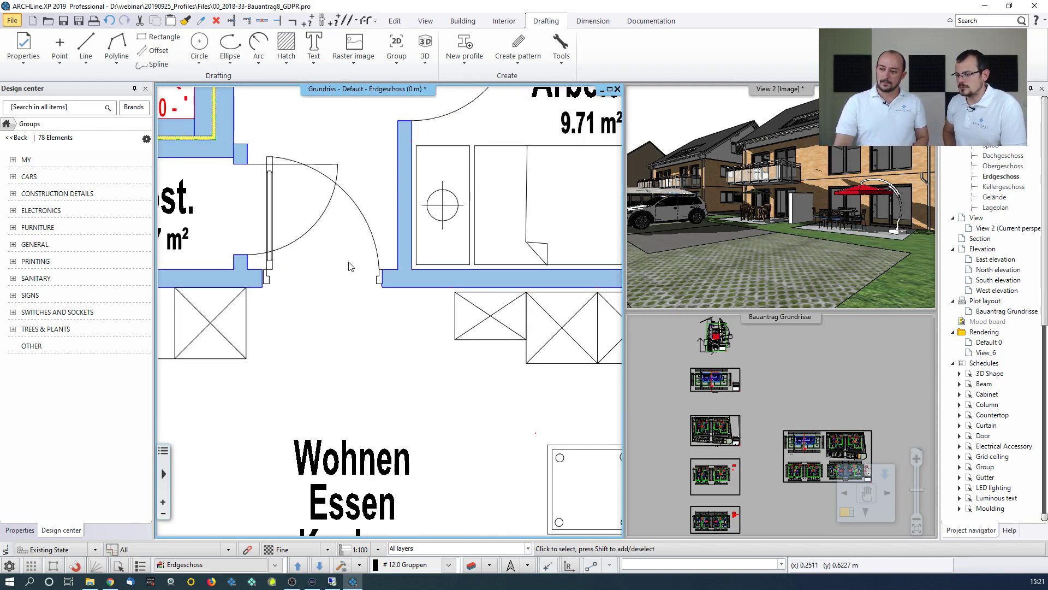
middle_click_drag(350, 263, 394, 284)
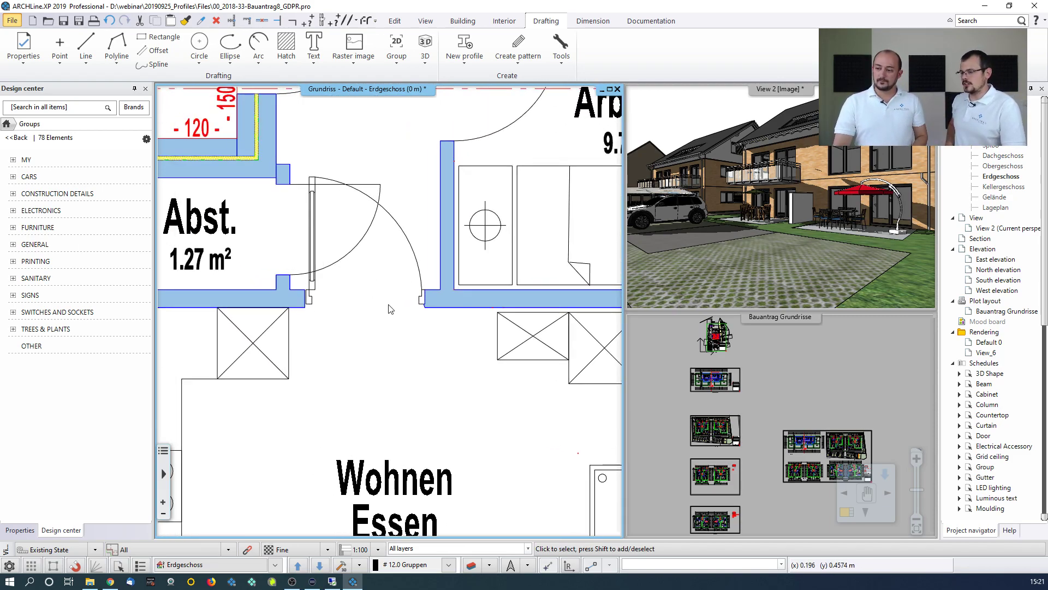
Step: Switch the floor plan to the Obergeschoss floor and inspect the Balkon slab outside the 24.47 m² Wohnen/Essen/Kochen room
scroll(386, 295, "down", 5)
middle_click_drag(399, 313, 401, 310)
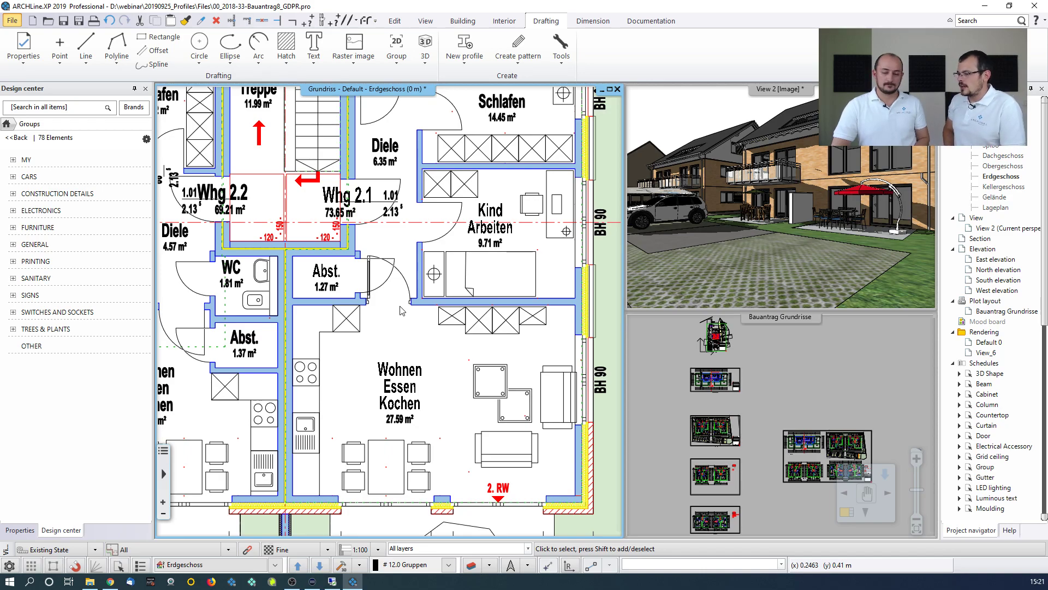
middle_click_drag(369, 389, 377, 339)
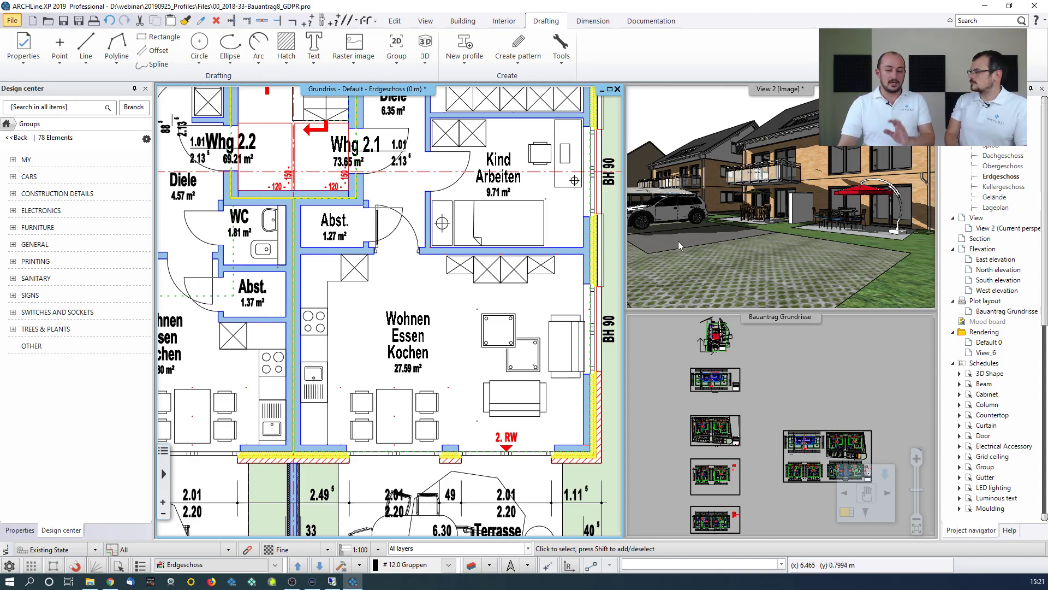
scroll(371, 475, "down", 2)
middle_click_drag(372, 475, 418, 332)
middle_click_drag(319, 366, 374, 360)
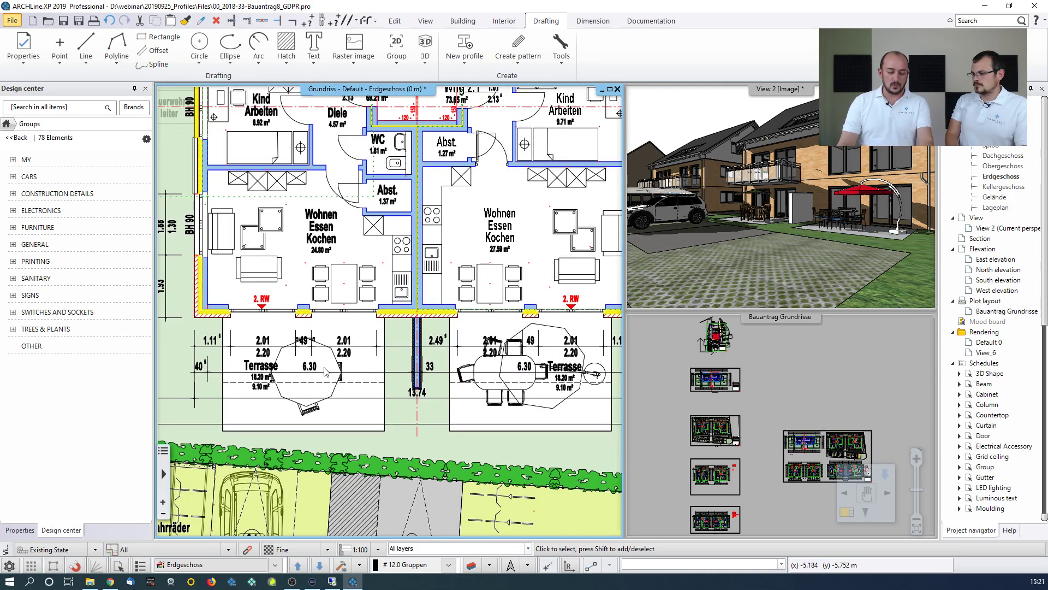
key("Page_Up")
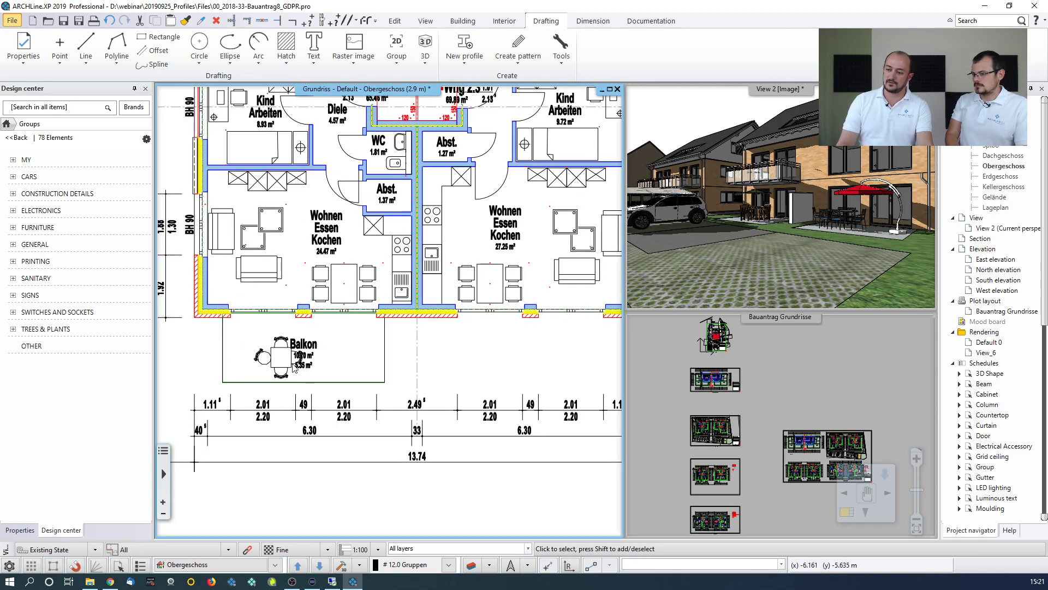
left_click(222, 349)
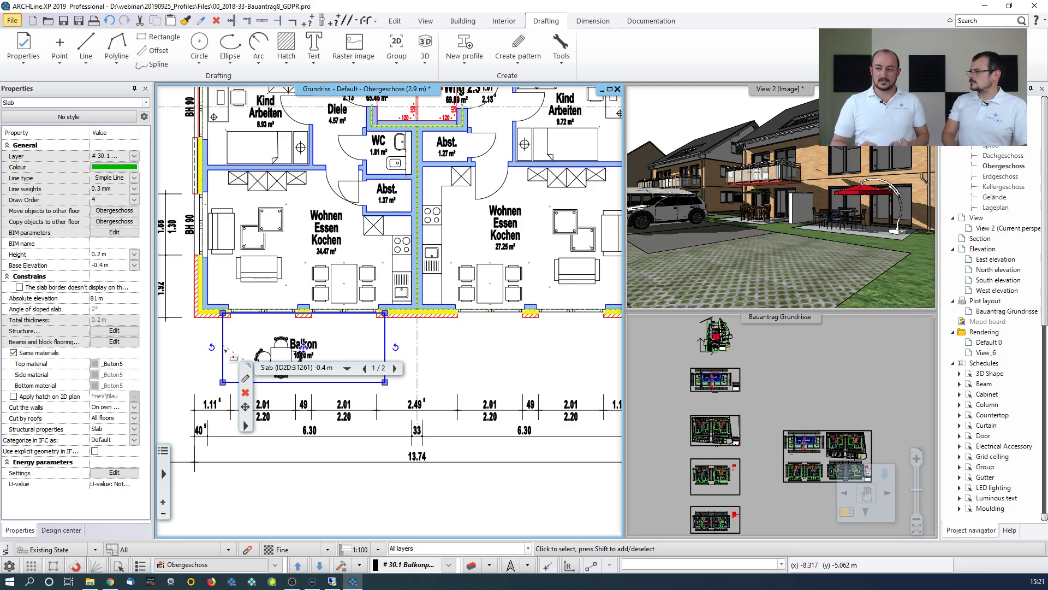
left_click(206, 415)
scroll(230, 351, "up", 2)
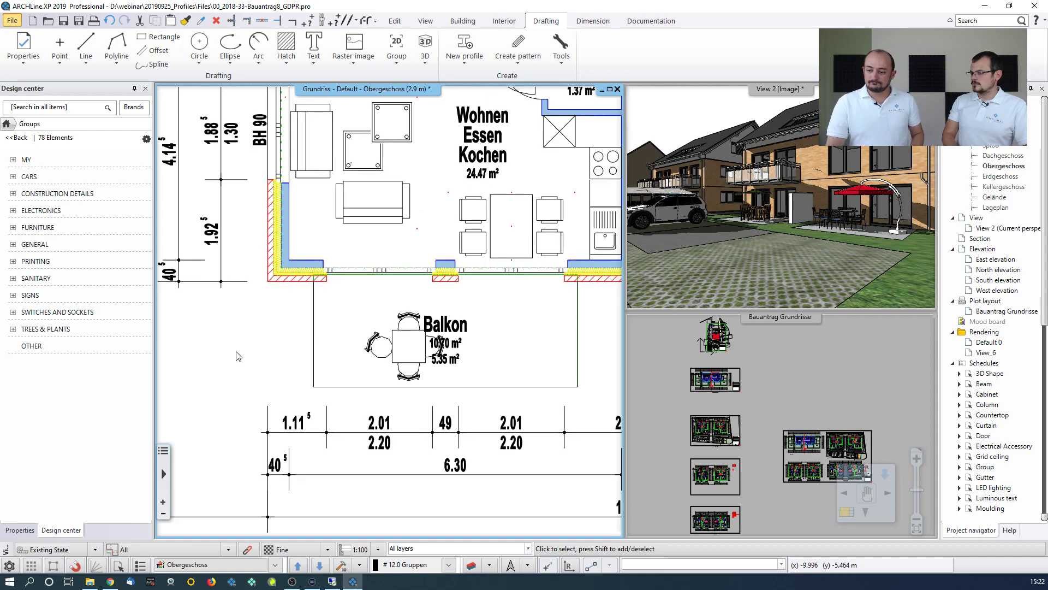
Step: Create a library group from the balcony slab and railing, setting hotspots at the four corners and the midpoints of both long edges
left_click_drag(340, 330, 283, 319)
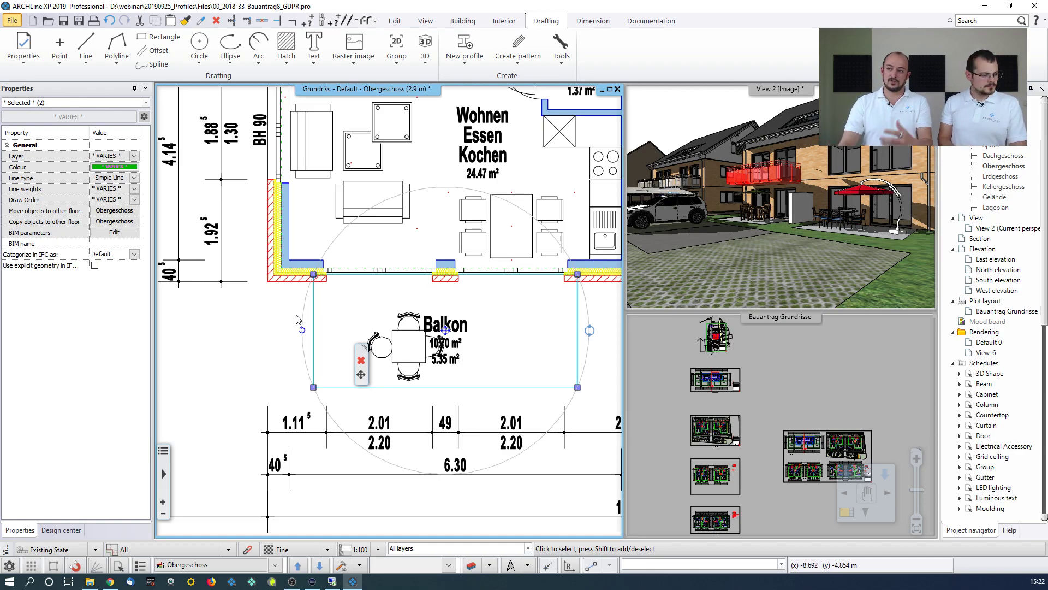
left_click(398, 60)
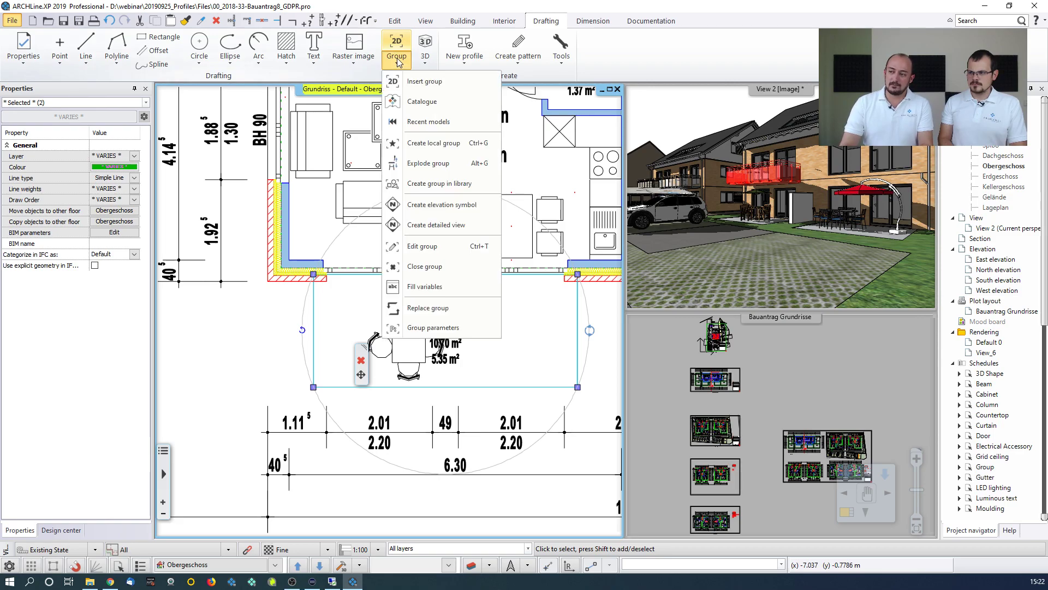
left_click(410, 184)
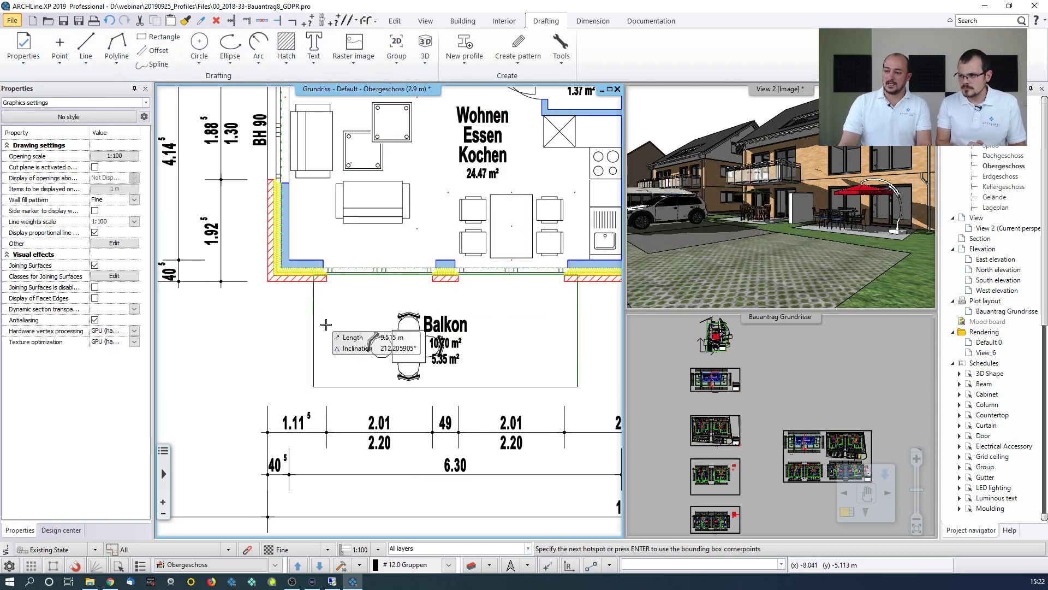
left_click(313, 387)
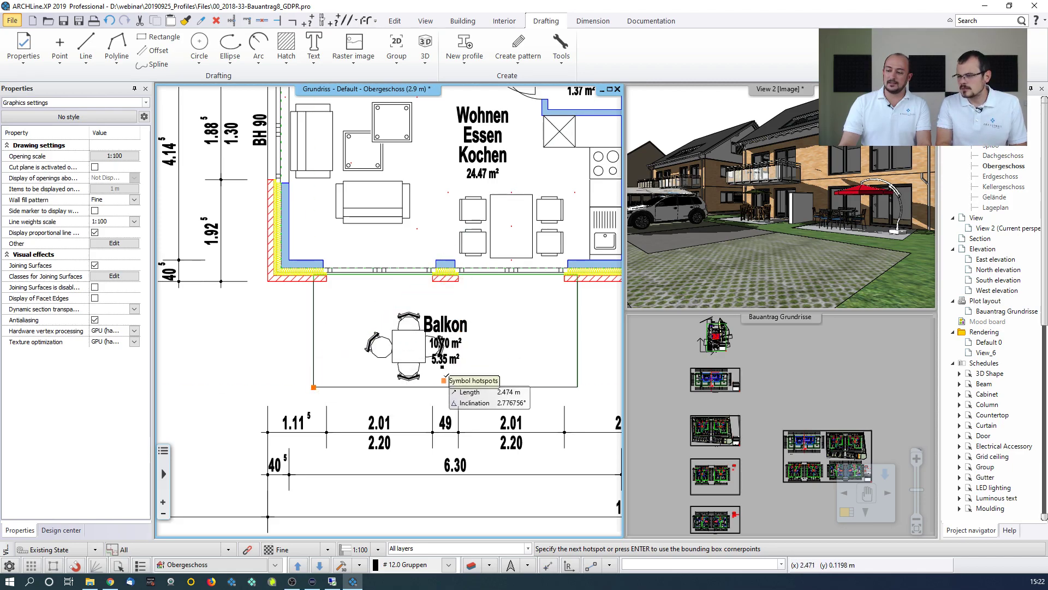
left_click(446, 387)
left_click(578, 387)
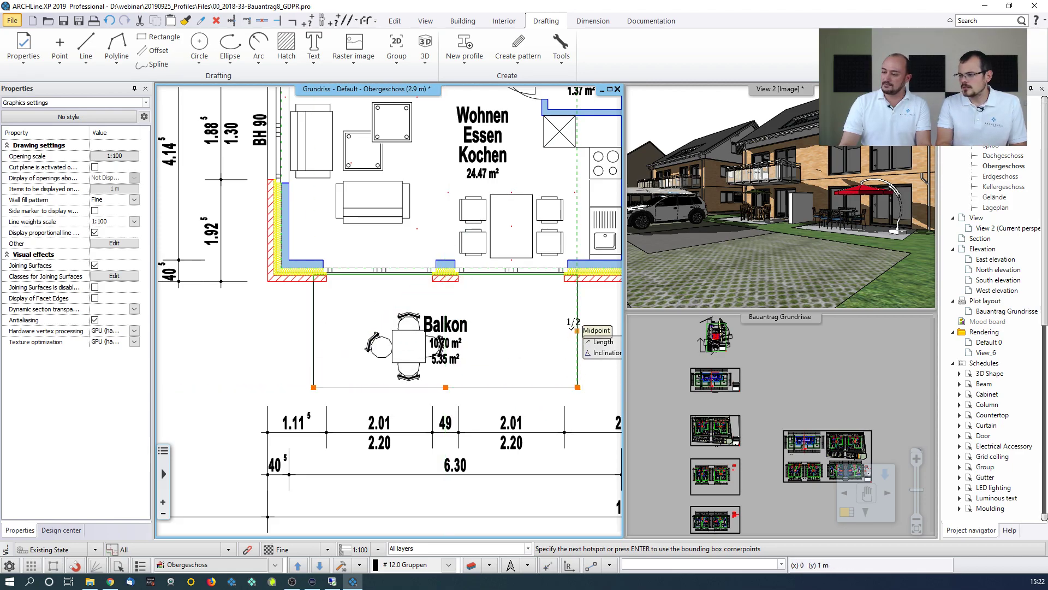
left_click(577, 281)
left_click(446, 282)
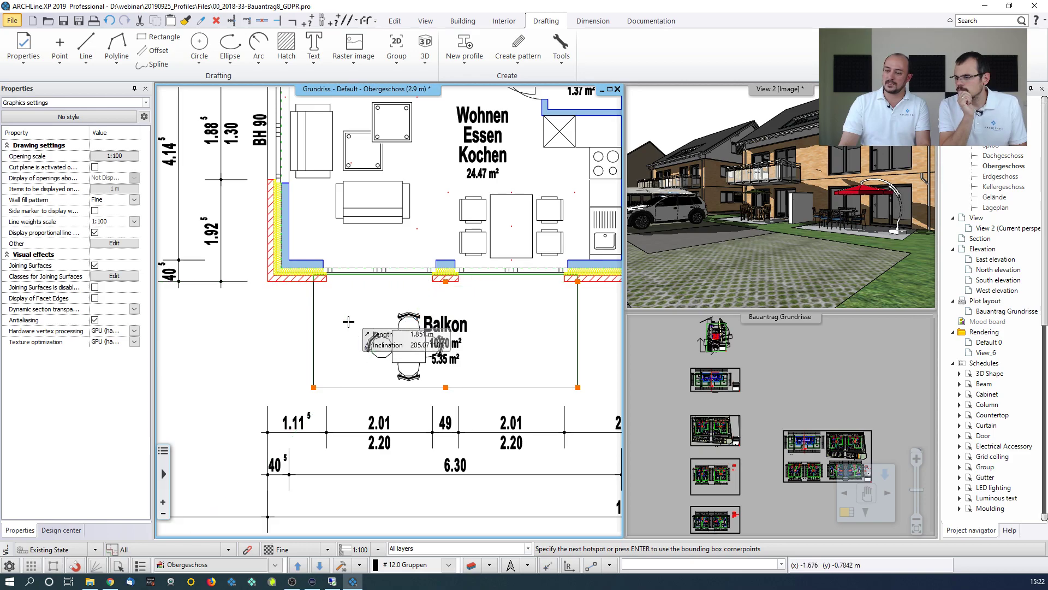
left_click(310, 280)
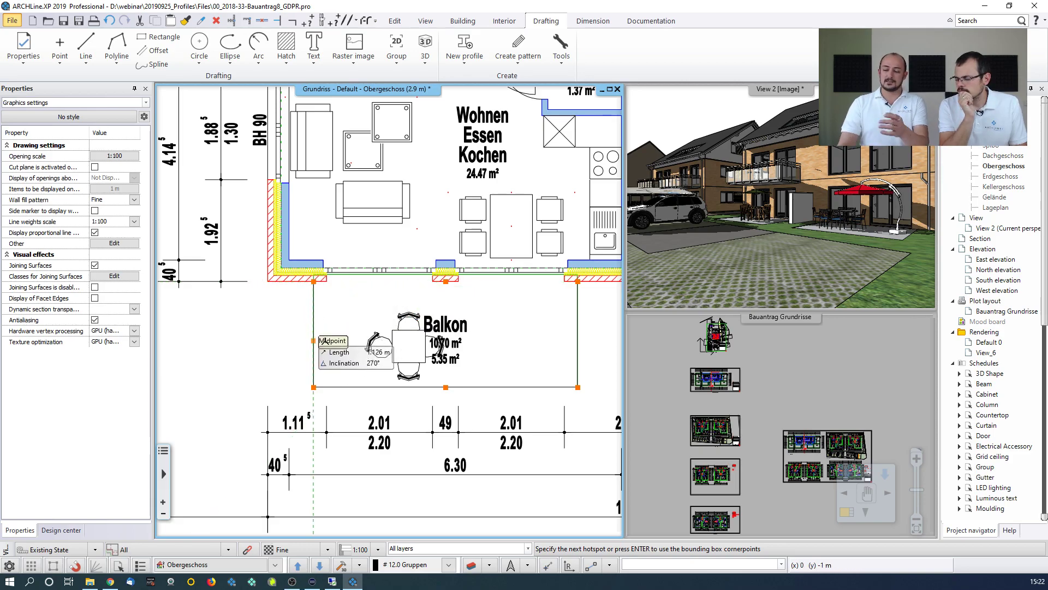
Step: Finish the hotspots and save the library item as "Webinar Balcony 3D Symbol" in the MY category, Webinar sub category, producer generic
left_click(347, 331)
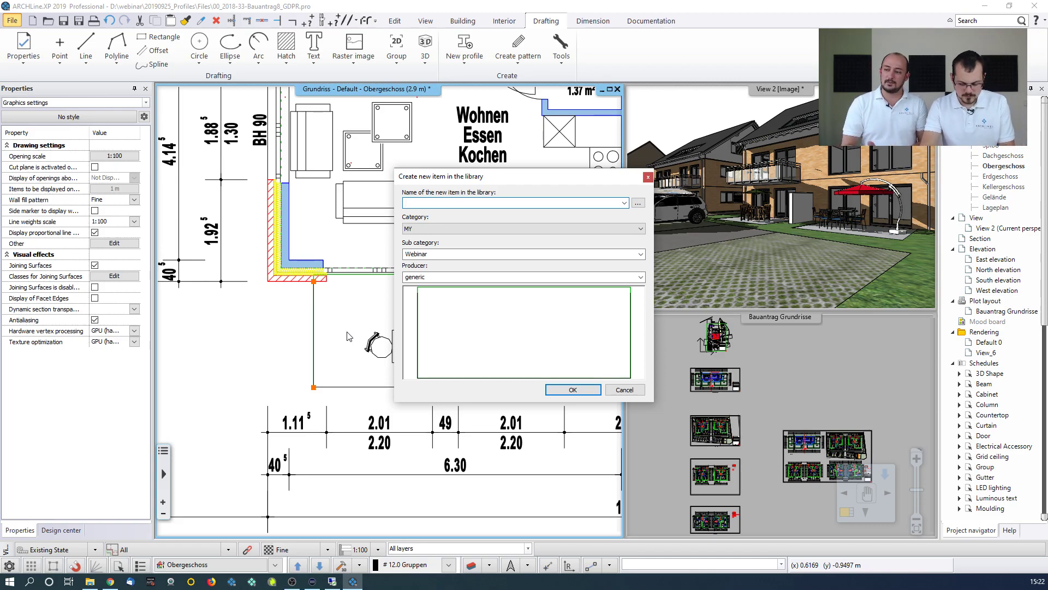
type("Webinar Balcony 3D Symbol")
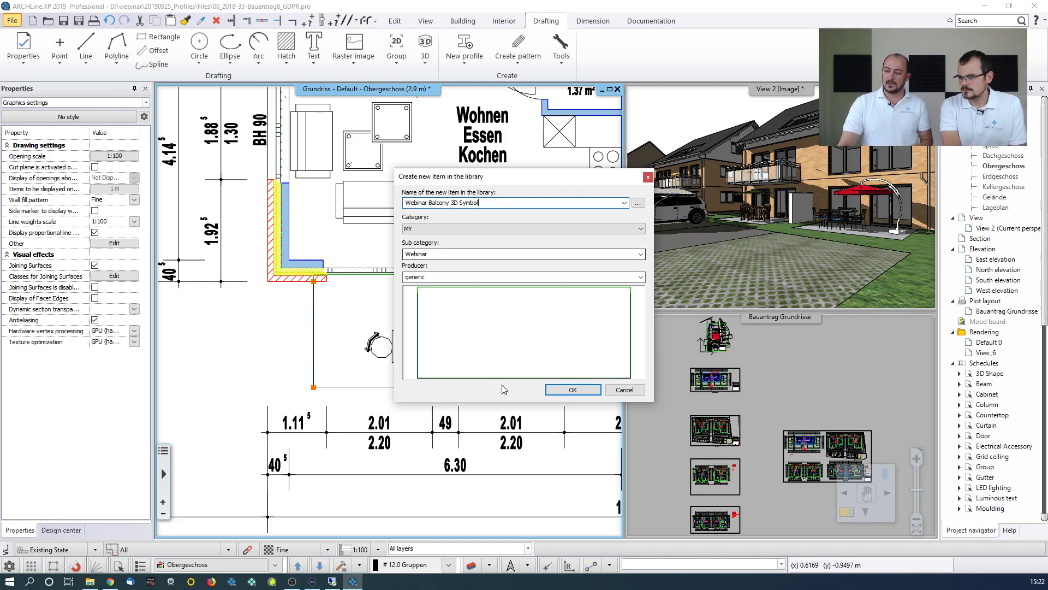
left_click(571, 390)
Step: Place Webinar Balcony 3D Symbol from the MY, Webinar groups against the facade of the 27.25 m² Wohnen/Essen/Kochen room, centred on the wall pier
middle_click_drag(448, 343, 164, 339)
middle_click_drag(559, 300, 497, 311)
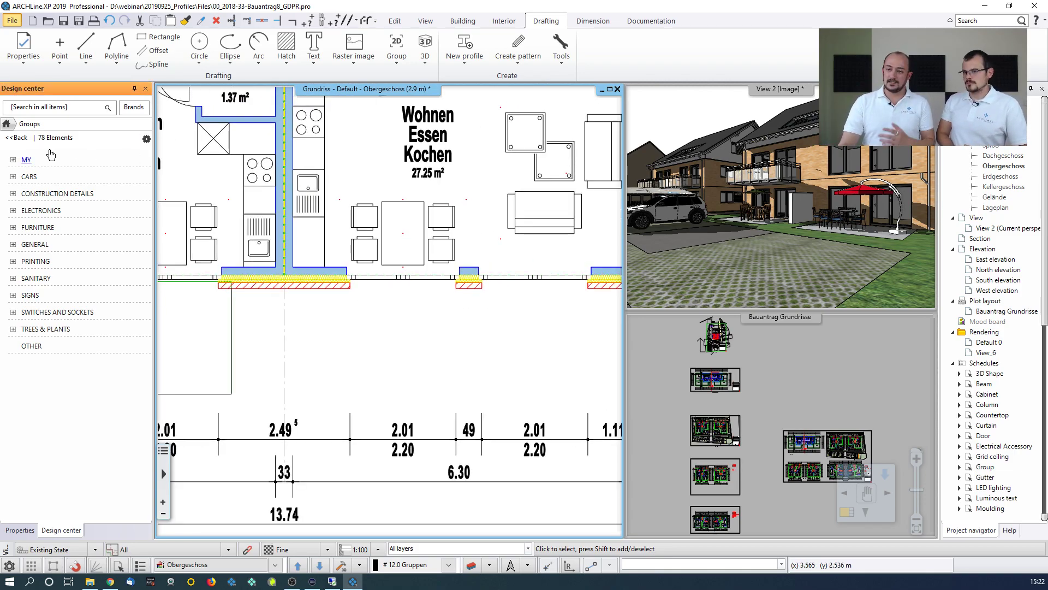
left_click(27, 162)
left_click(46, 227)
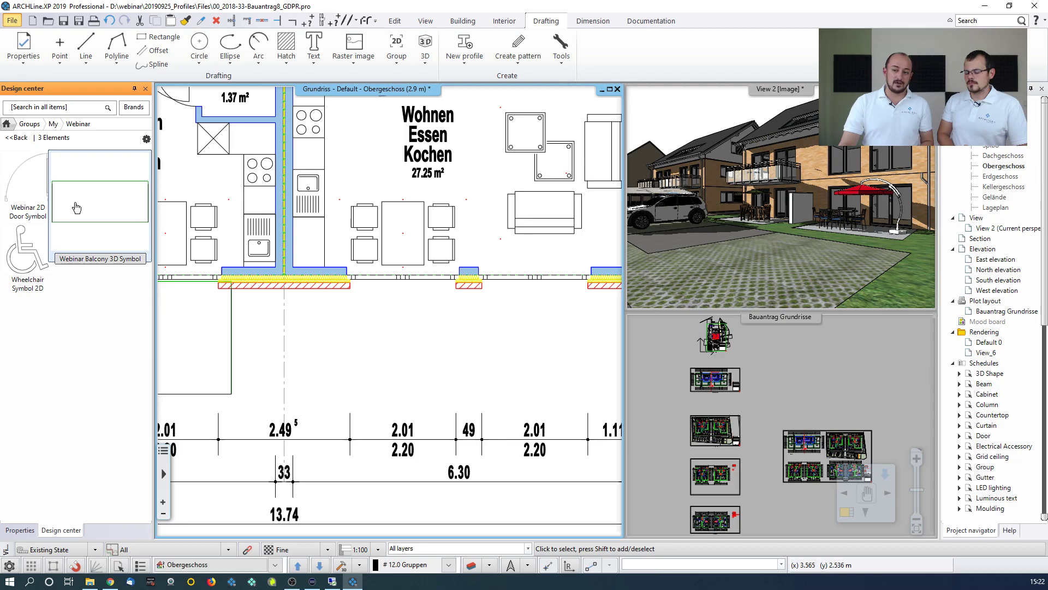
left_click_drag(75, 213, 387, 379)
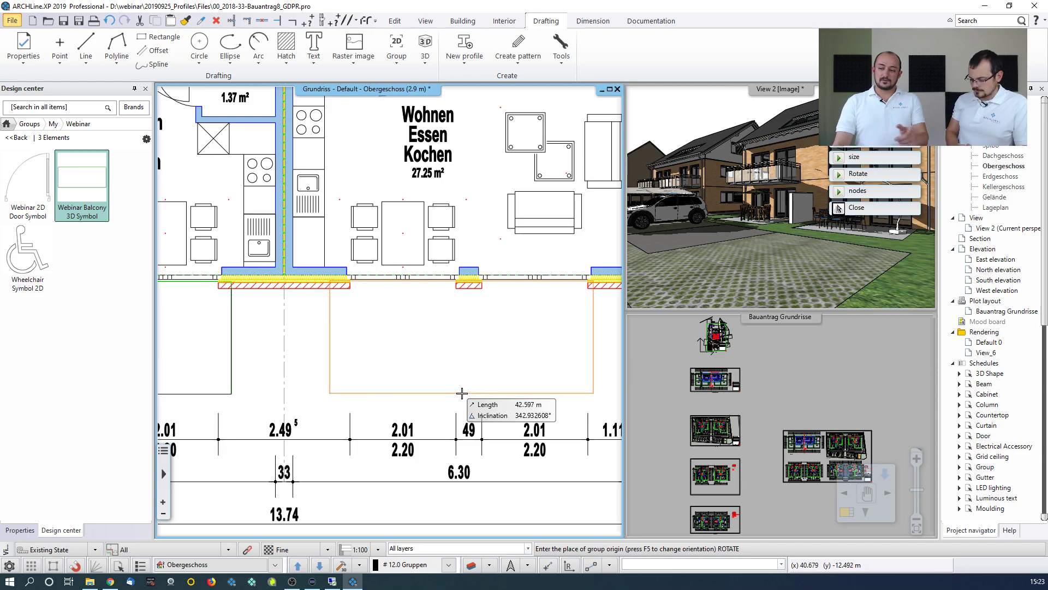
left_click(857, 191)
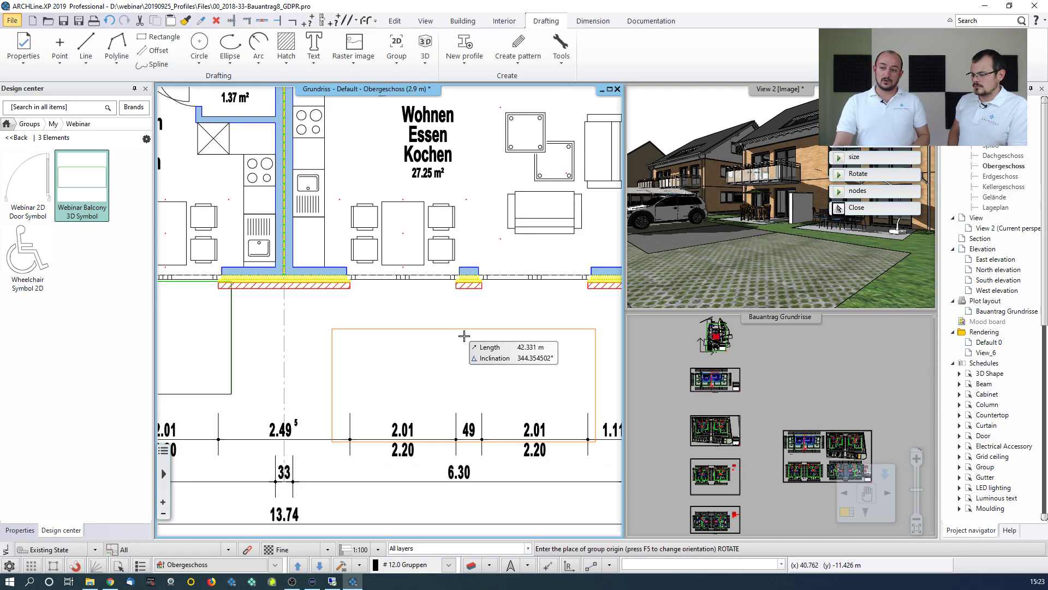
mouse_move(83, 192)
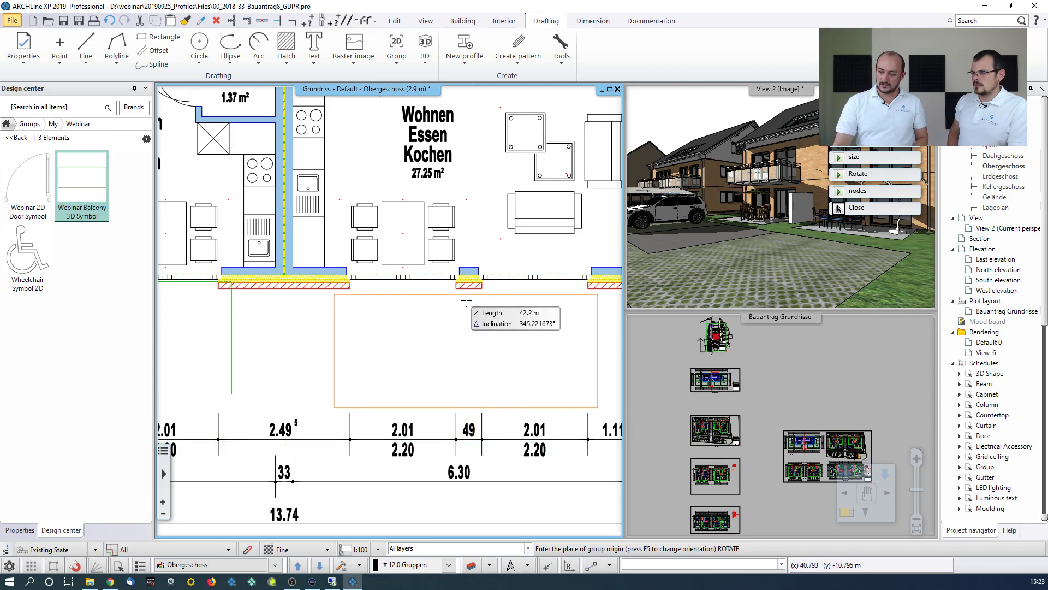
left_click(444, 330)
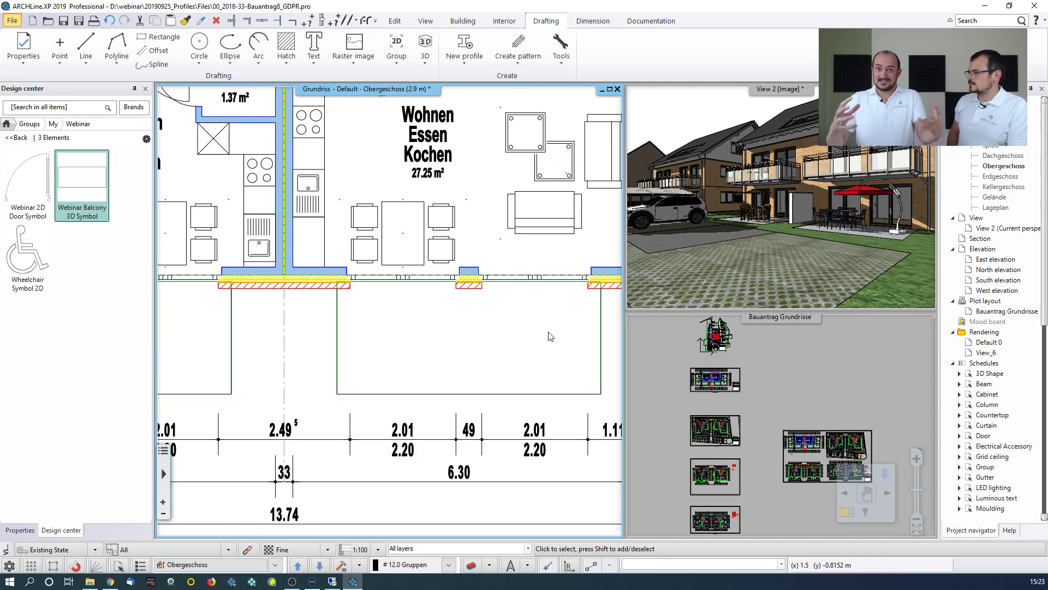
Step: Inspect the railing of the newly placed balcony in the 3D view and clear the selection
left_click(876, 171)
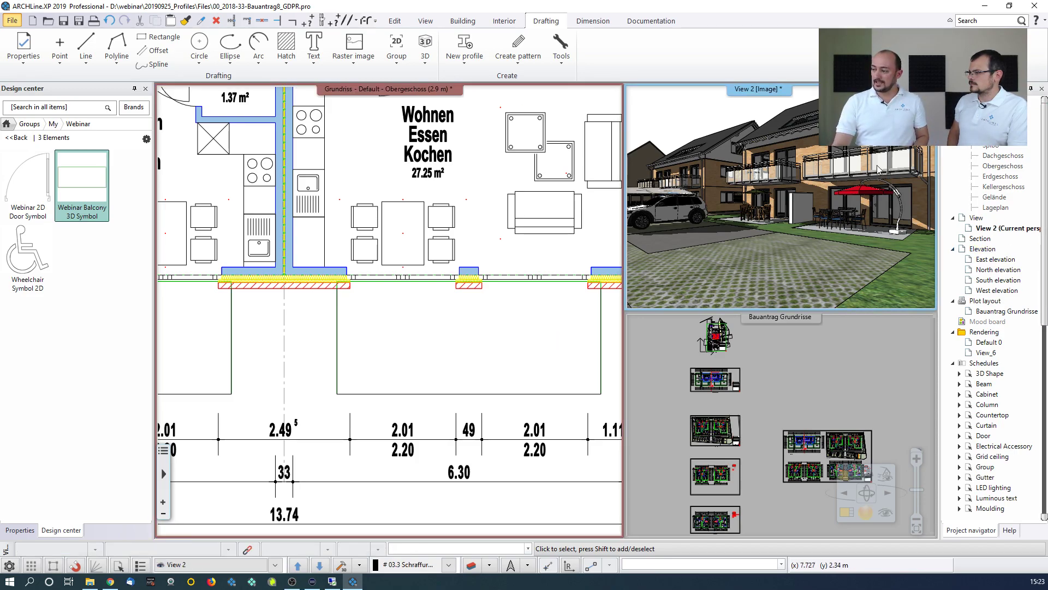
left_click(875, 170)
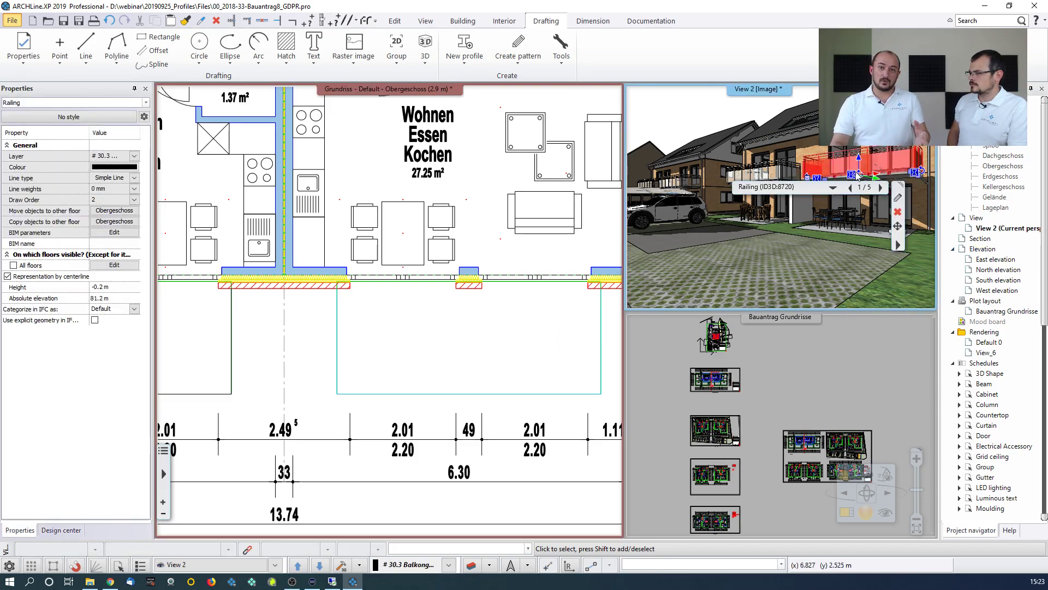
key("Escape")
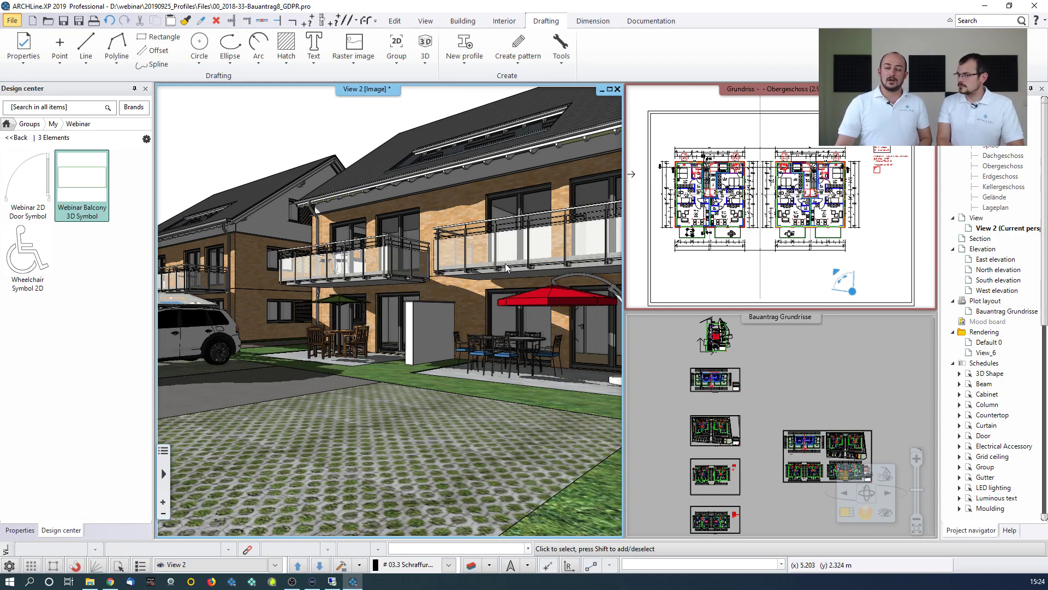
Step: Examine the carport corner column's HEA100 profile settings and the profiles-hea library, leaving the column unchanged
left_click_drag(470, 248, 446, 287)
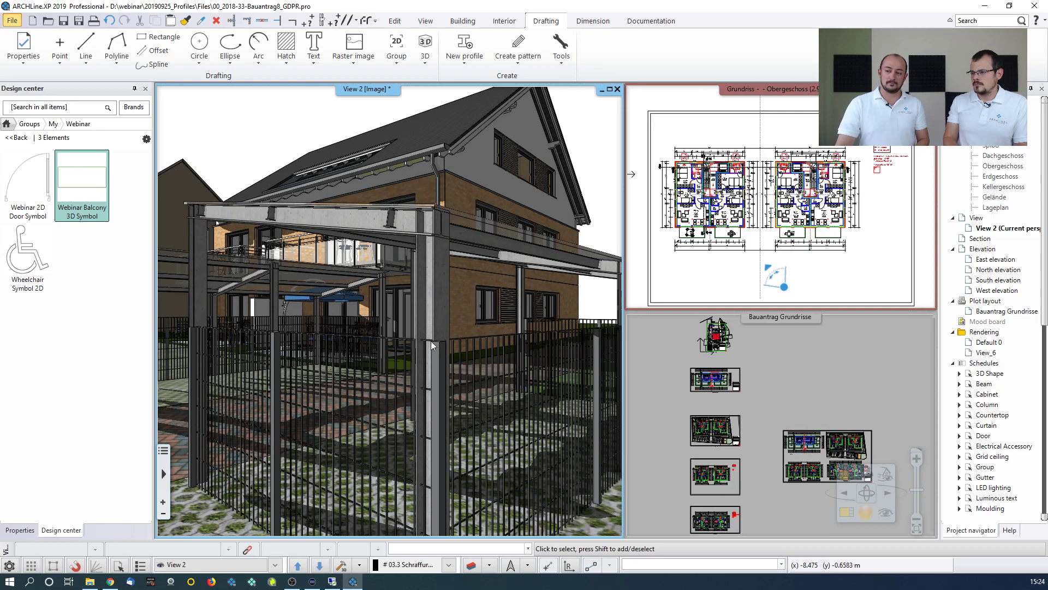
left_click(431, 287)
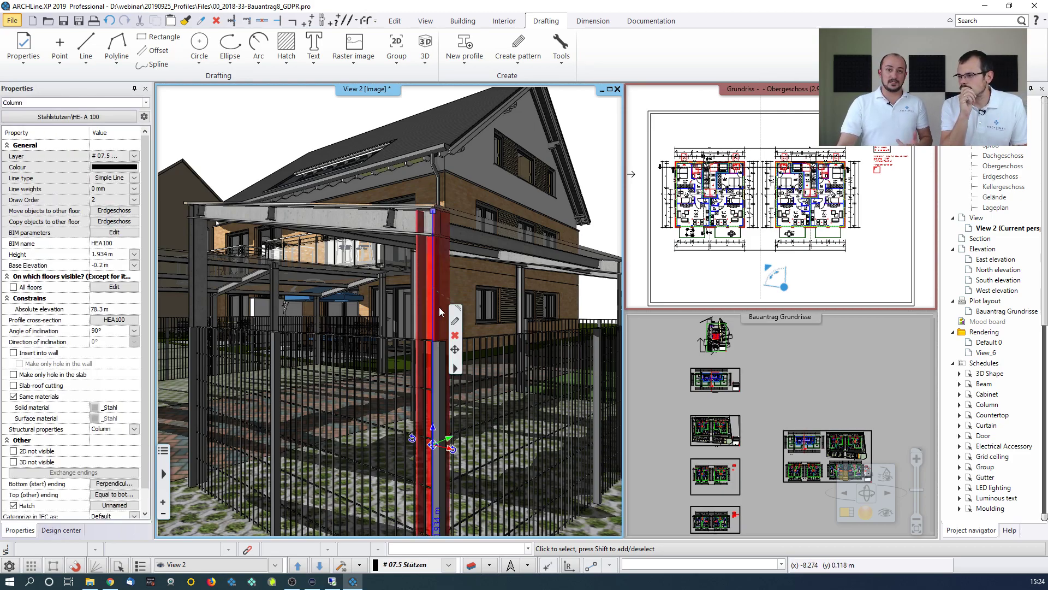
left_click(456, 323)
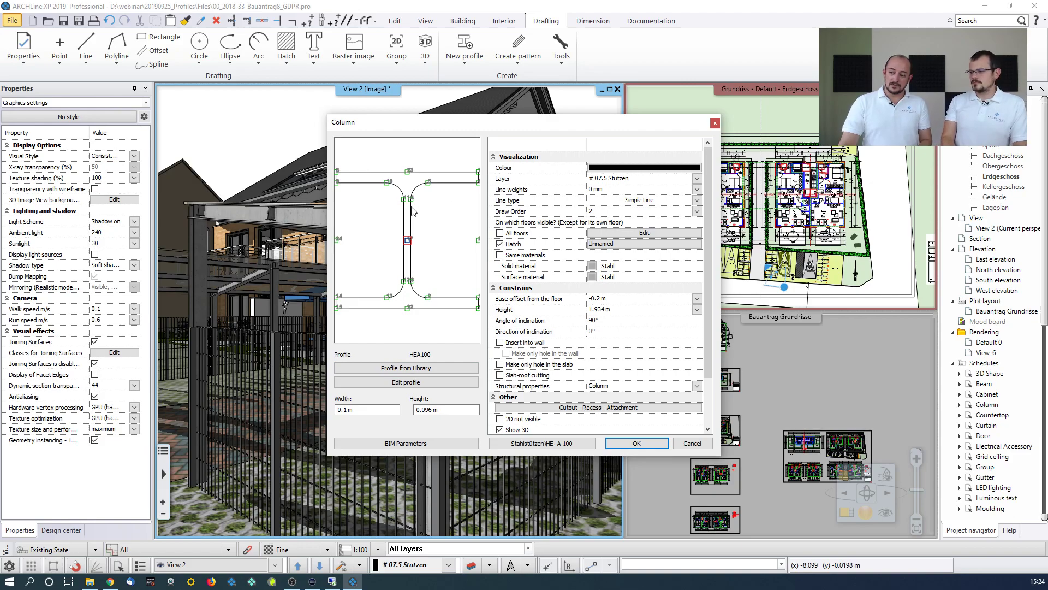
left_click(416, 381)
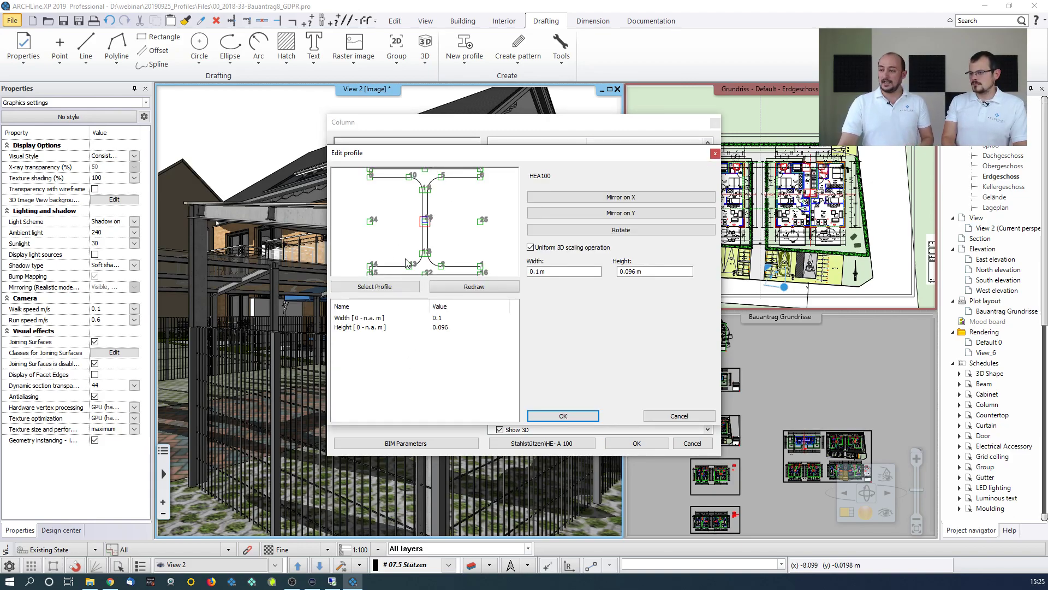
left_click(377, 286)
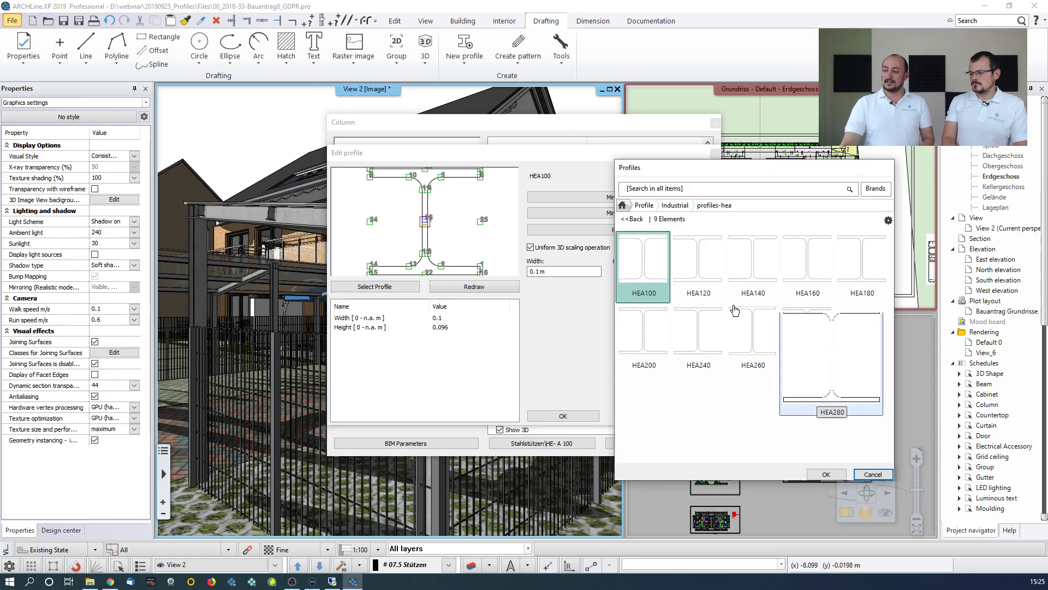
left_click(865, 475)
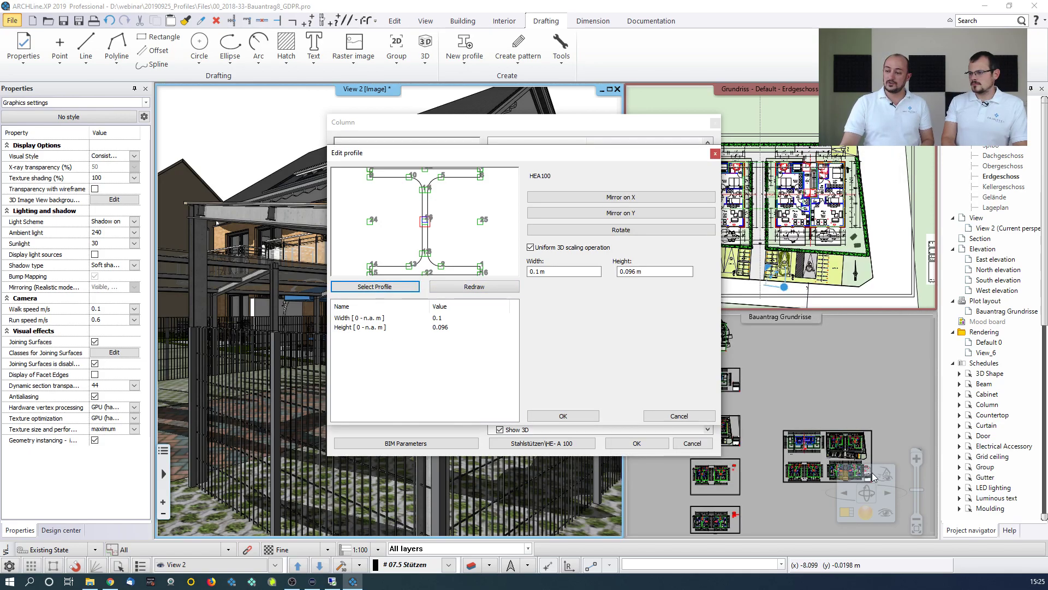
left_click(683, 443)
left_click(666, 418)
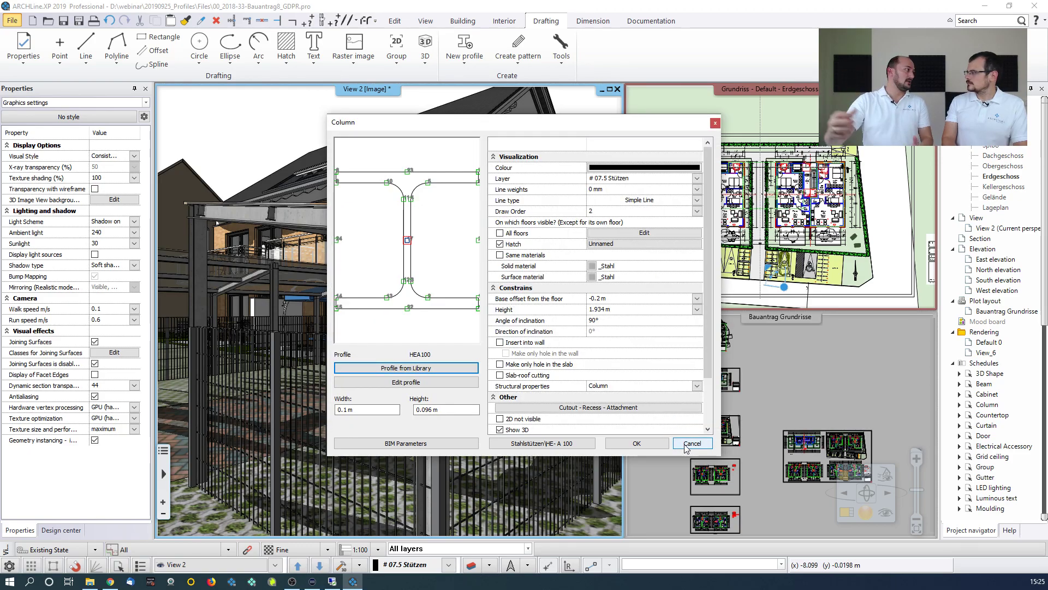
left_click(689, 444)
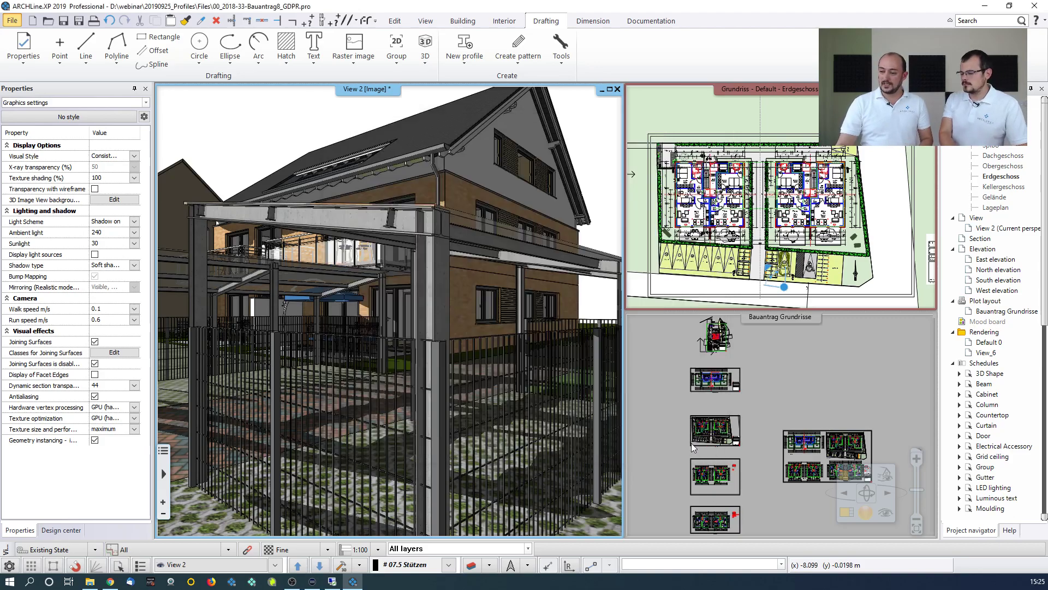
Step: Examine the building's eaves, downpipe and upper balcony corner up close in the 3D view
mouse_move(445, 191)
middle_mouse_down()
mouse_move(407, 302)
mouse_move(416, 398)
middle_mouse_up()
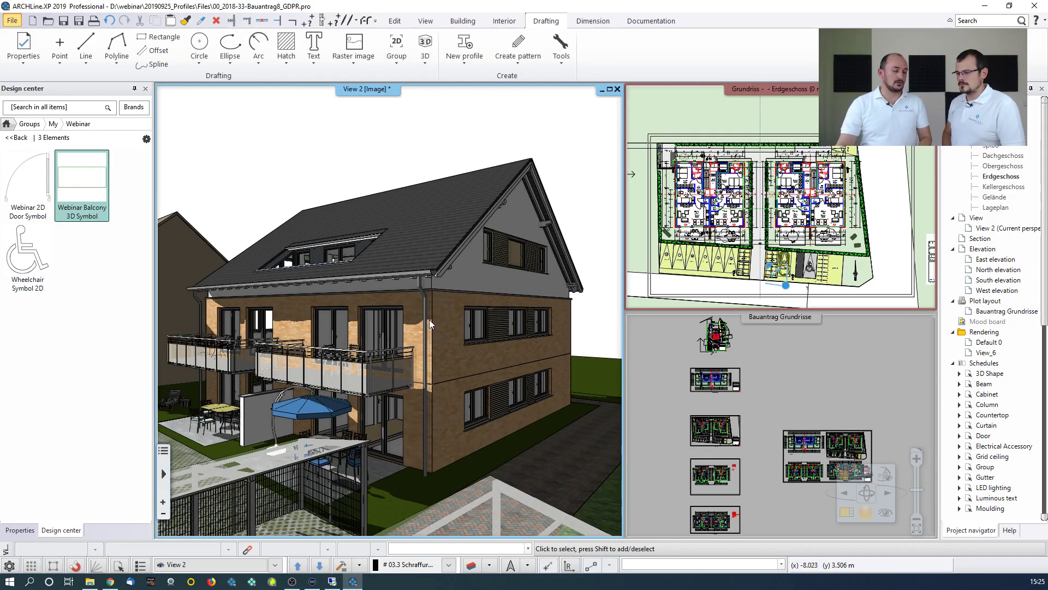
scroll(404, 375, "up", 3)
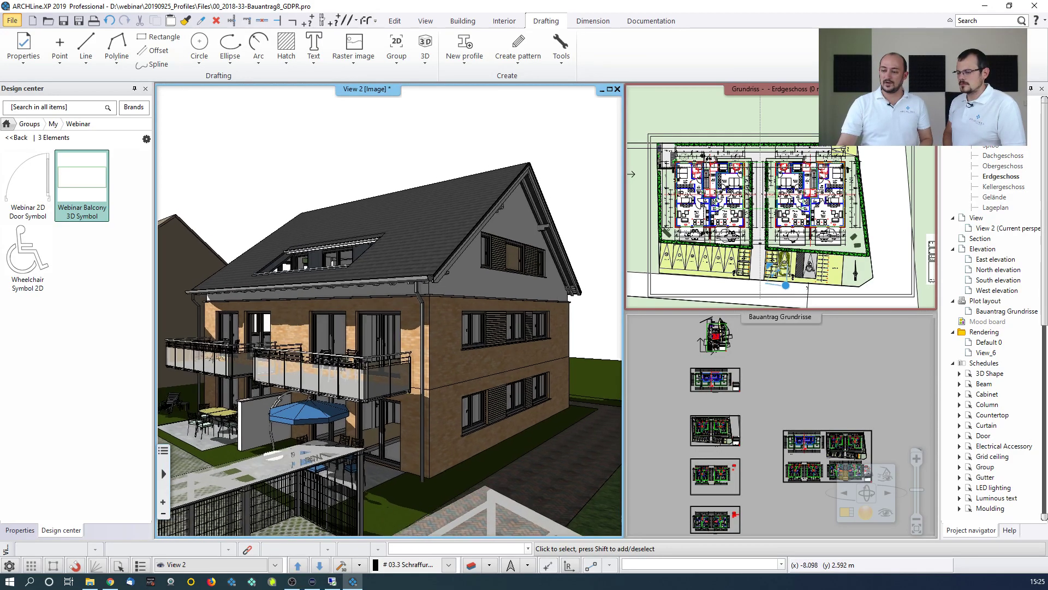
scroll(368, 425, "up", 5)
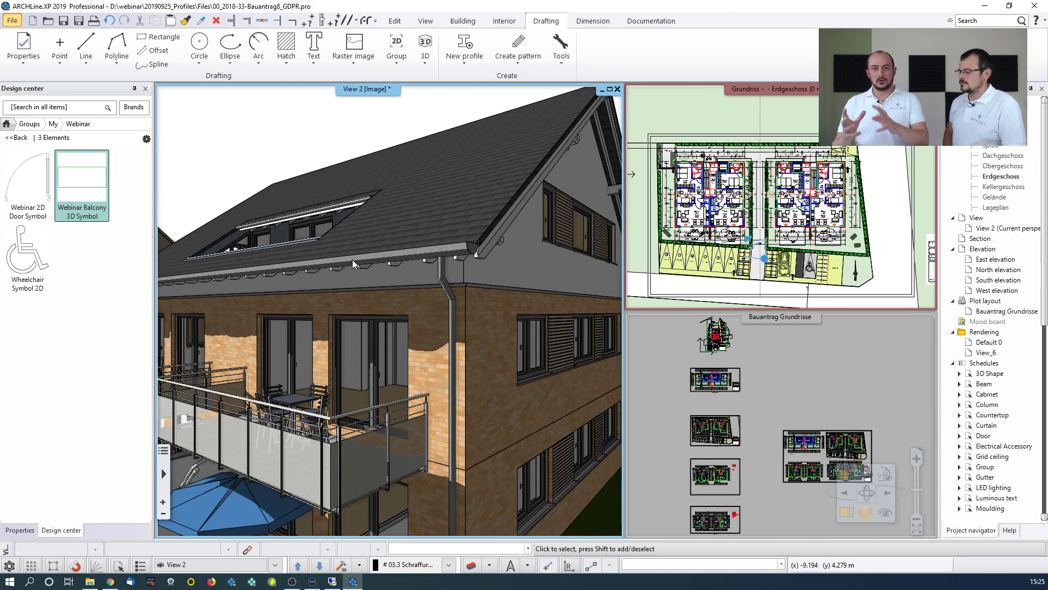
Step: Examine the gable wall, roof overhangs and balconies of both houses, and the parking area in front of them, in the 3D view
mouse_move(520, 176)
middle_mouse_down()
mouse_move(437, 200)
mouse_move(466, 162)
mouse_move(457, 139)
middle_mouse_up()
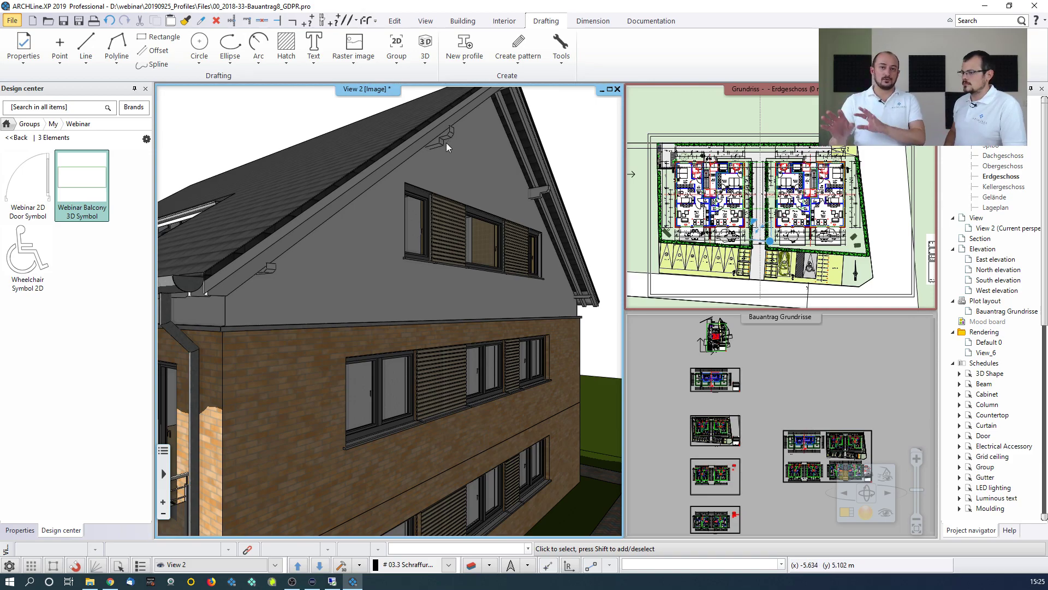
scroll(422, 284, "down", 8)
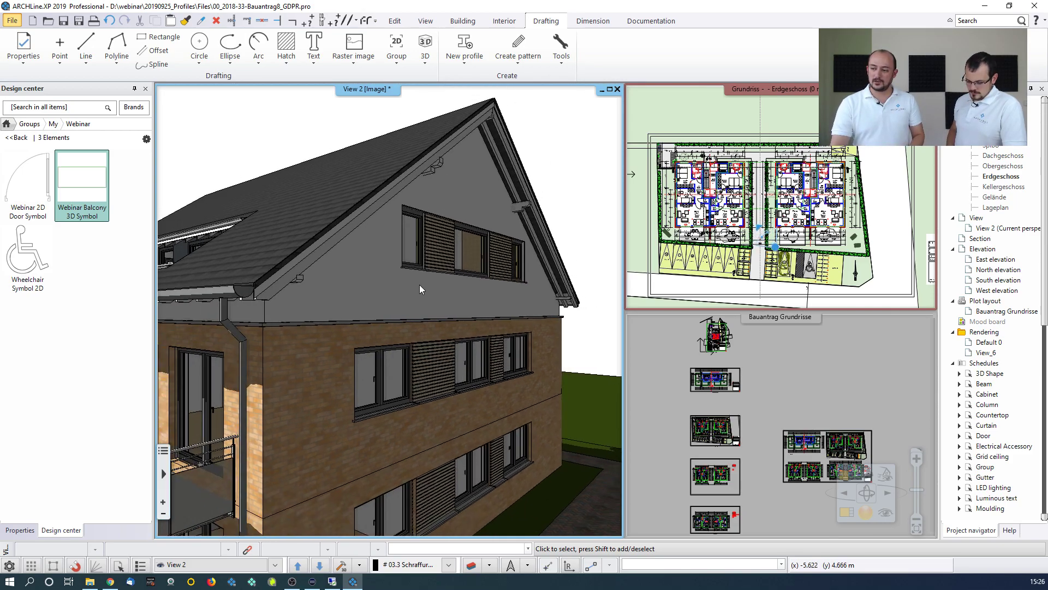
middle_click_drag(415, 376, 360, 328)
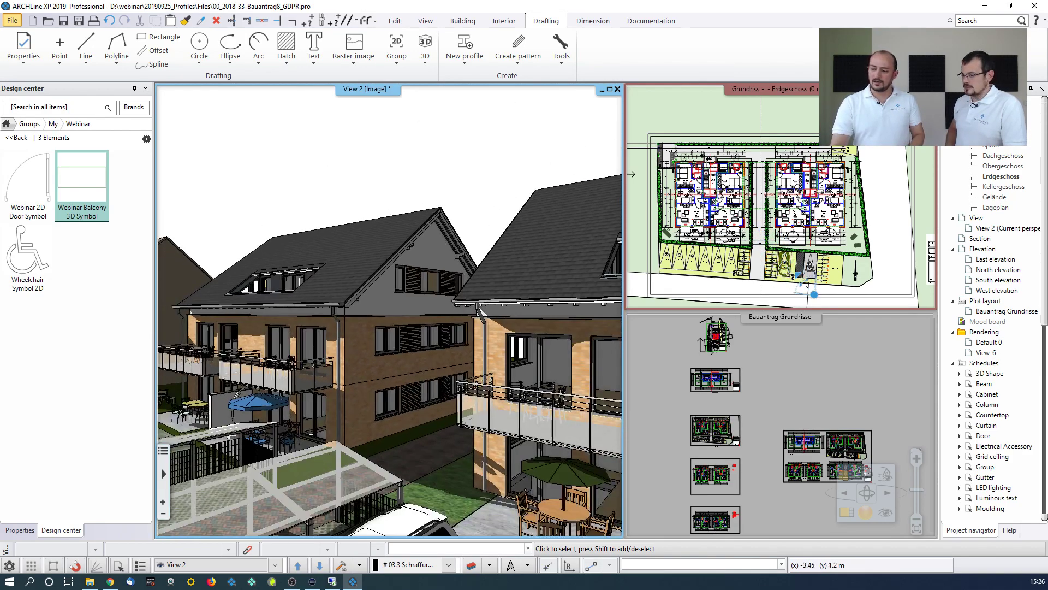
scroll(360, 328, "down", 4)
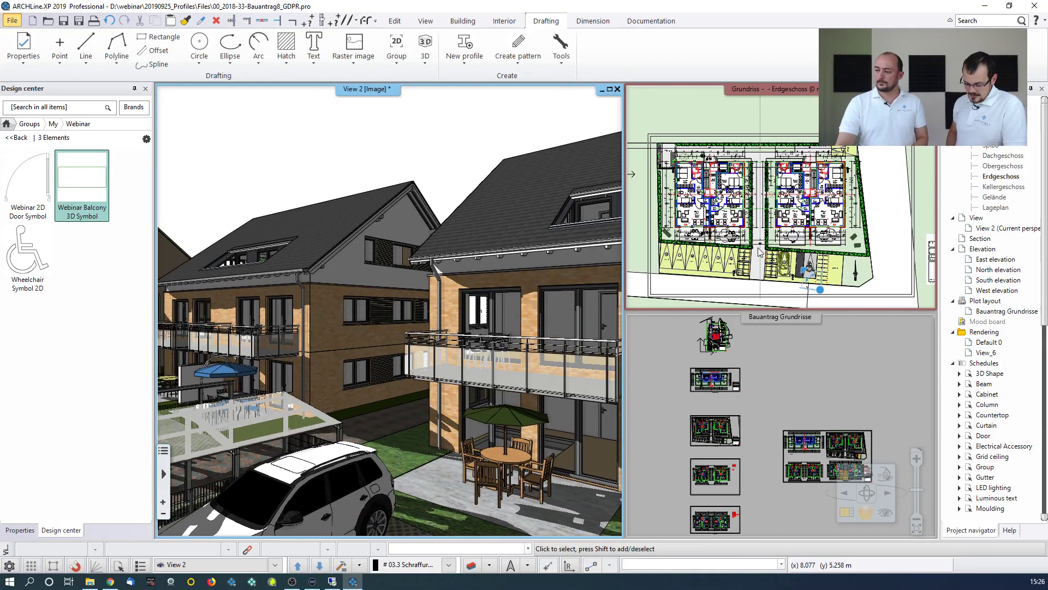
left_click(761, 250)
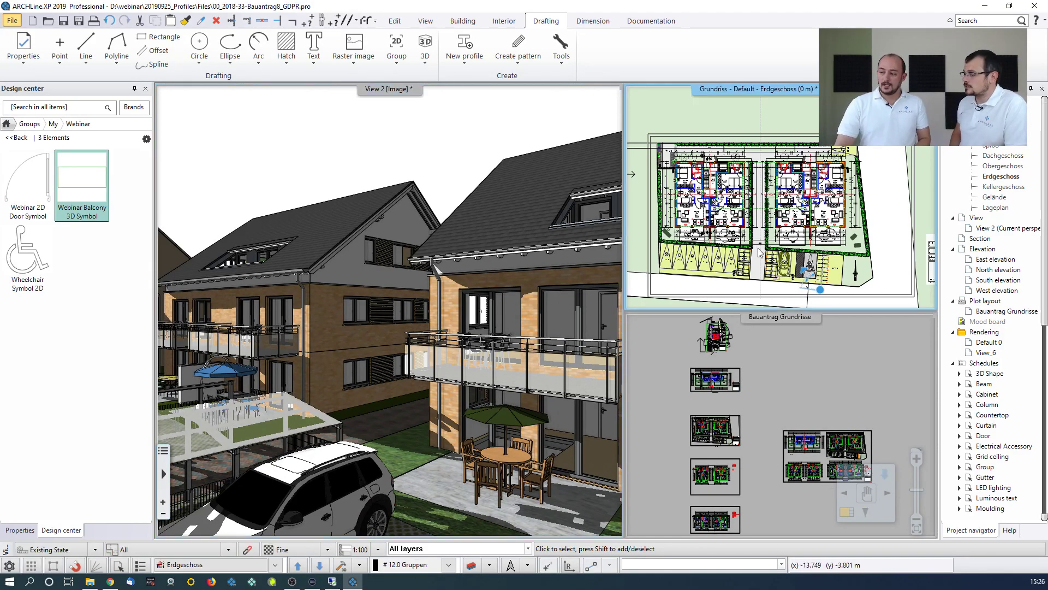
left_click(521, 376)
mouse_move(521, 373)
middle_mouse_down()
mouse_move(555, 519)
mouse_move(538, 417)
middle_mouse_up()
Step: Move the 2D wheelchair symbol from parking space 2.2 to the blank area beyond the site boundary in the Erdgeschoss plan
scroll(764, 256, "up", 8)
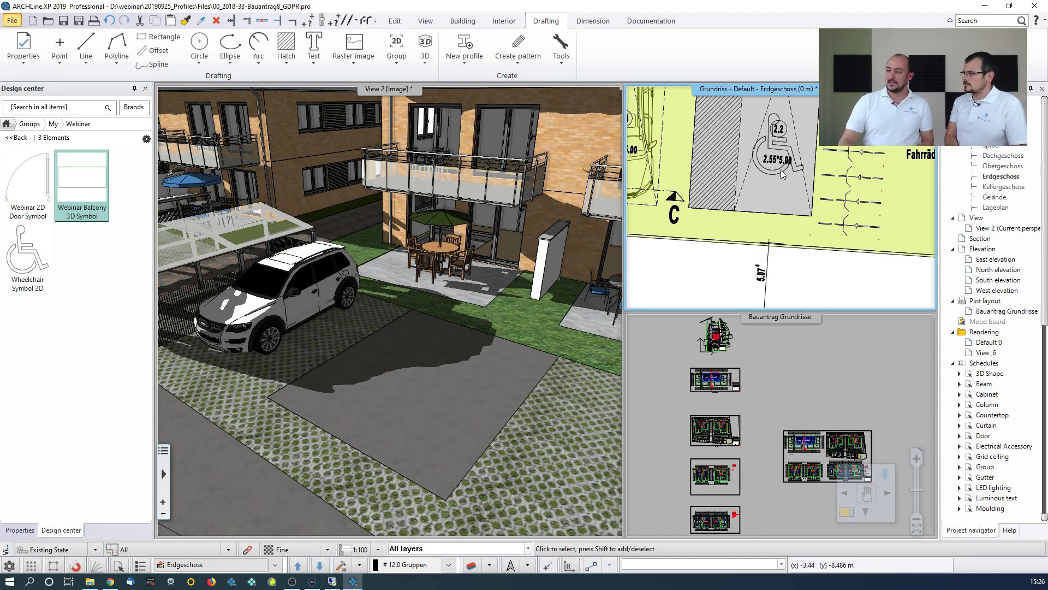
left_click(778, 169)
left_click(780, 146)
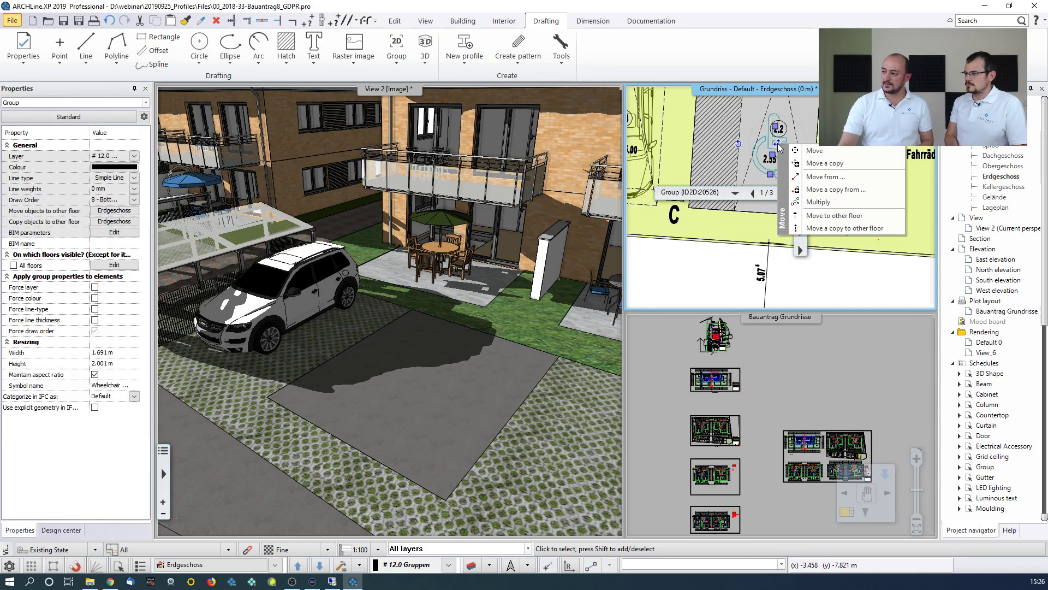
left_click(817, 152)
scroll(826, 161, "down", 3)
scroll(828, 166, "down", 3)
scroll(813, 218, "up", 3)
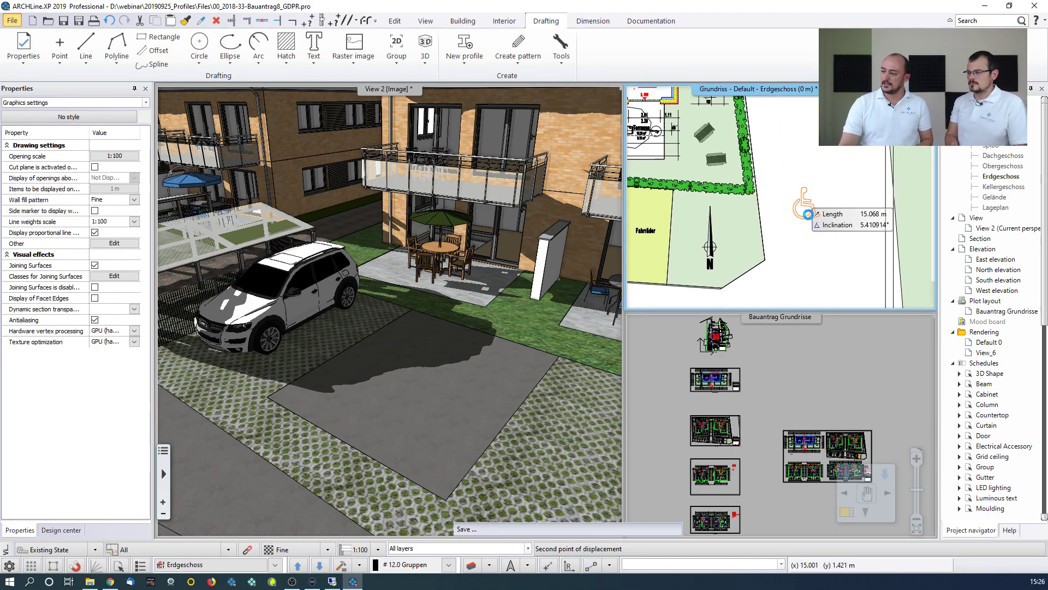
Step: Delete the wheelchair group and place a new Wheelchair Symbol 2D from the library in the empty area of the ground-floor plan
left_click(807, 209)
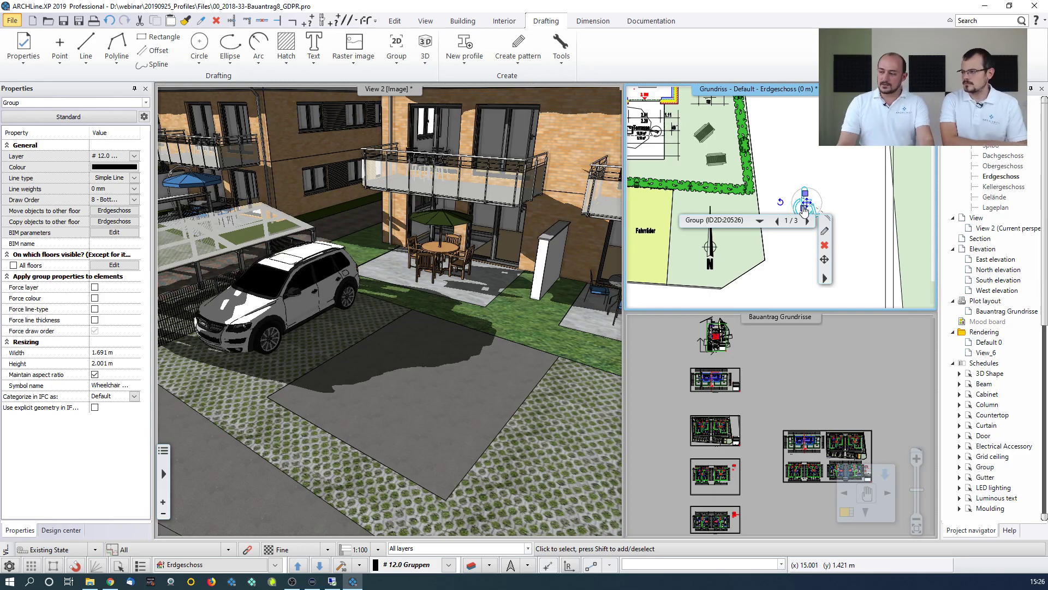
key("Delete")
left_click_drag(30, 254, 814, 229)
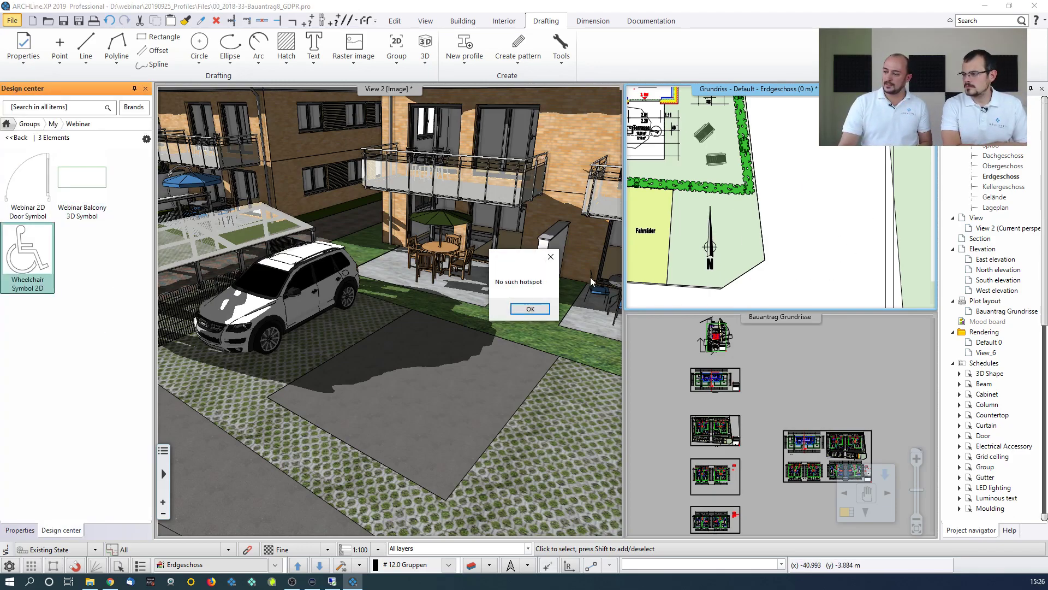
left_click(533, 308)
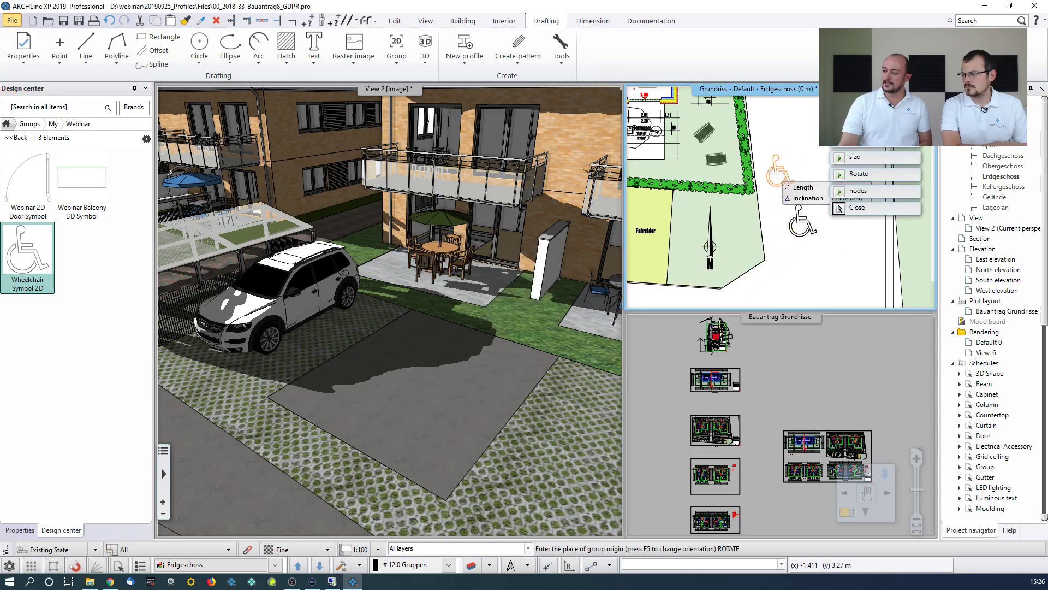
left_click(800, 225)
Step: Explode the placed wheelchair group in the Erdgeschoss plan into separate lines and arcs, and check its wheel arc
middle_click_drag(487, 398, 485, 421)
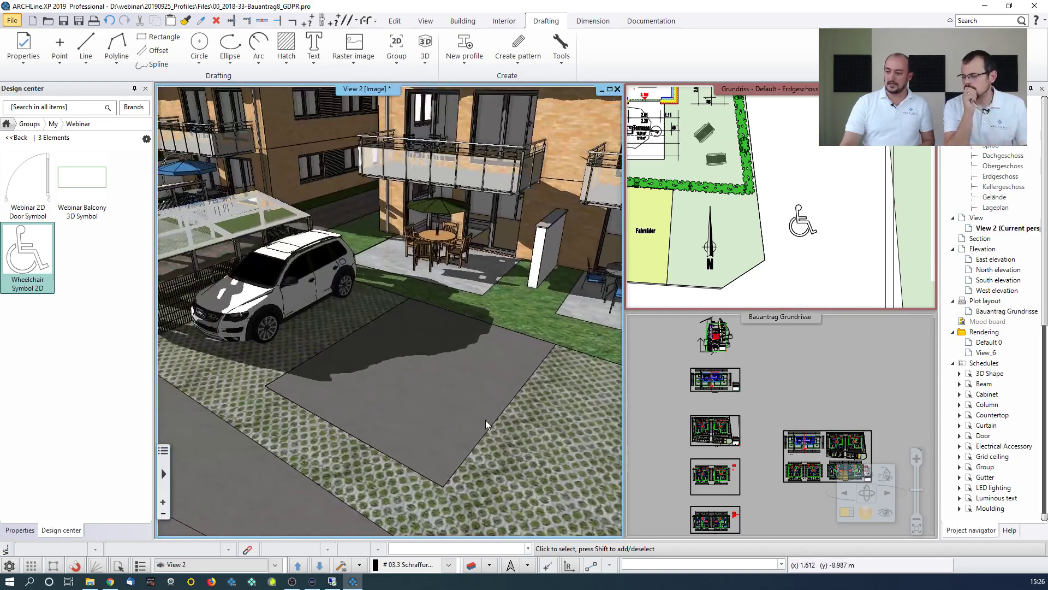
left_click(746, 236)
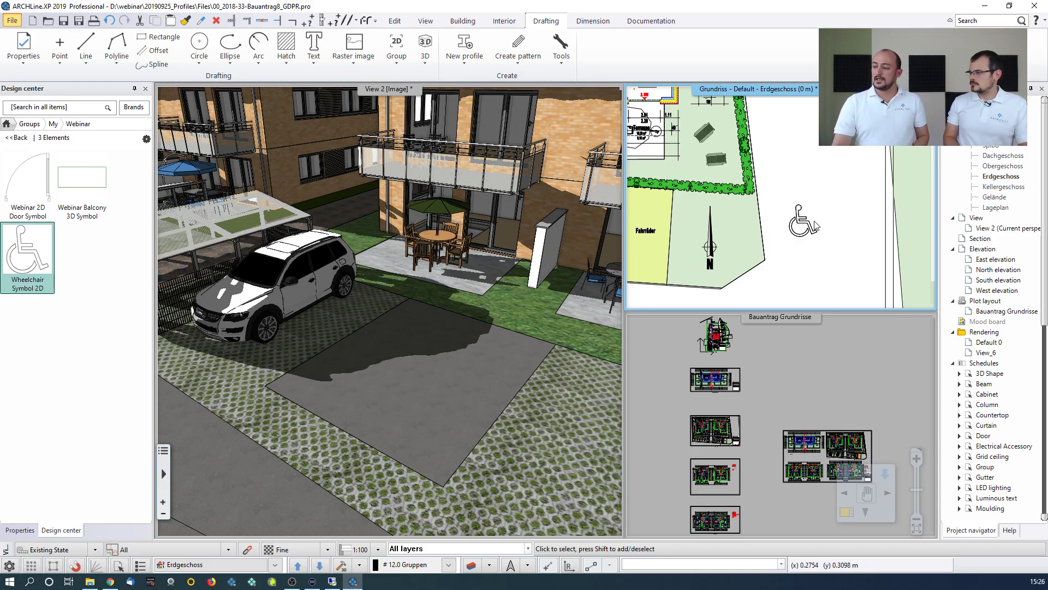
scroll(802, 229, "up", 2)
scroll(803, 228, "up", 1)
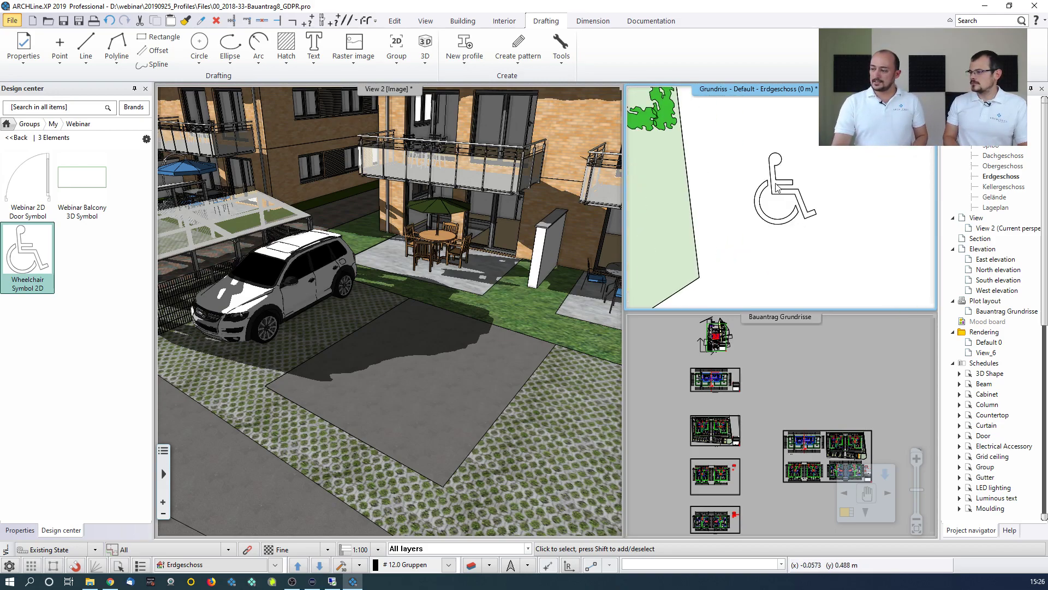
left_click(777, 188)
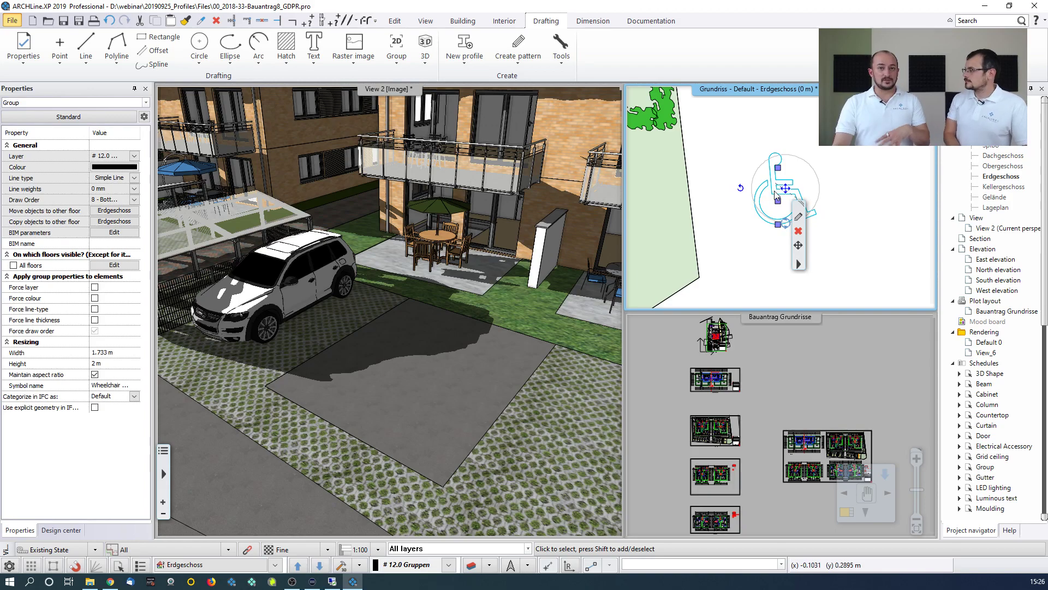
right_click(806, 279)
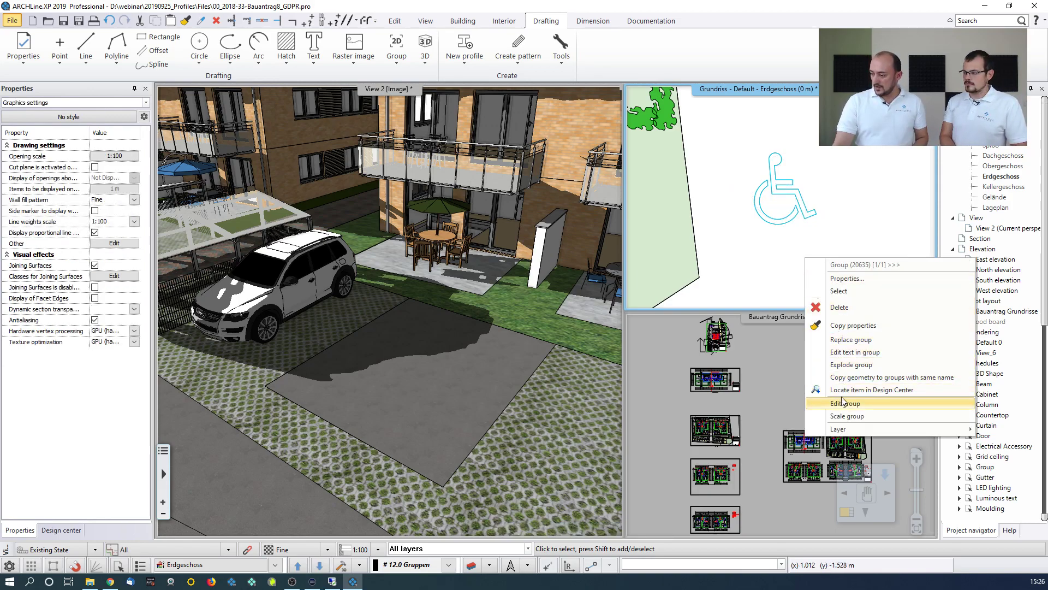
left_click(851, 389)
left_click(757, 204)
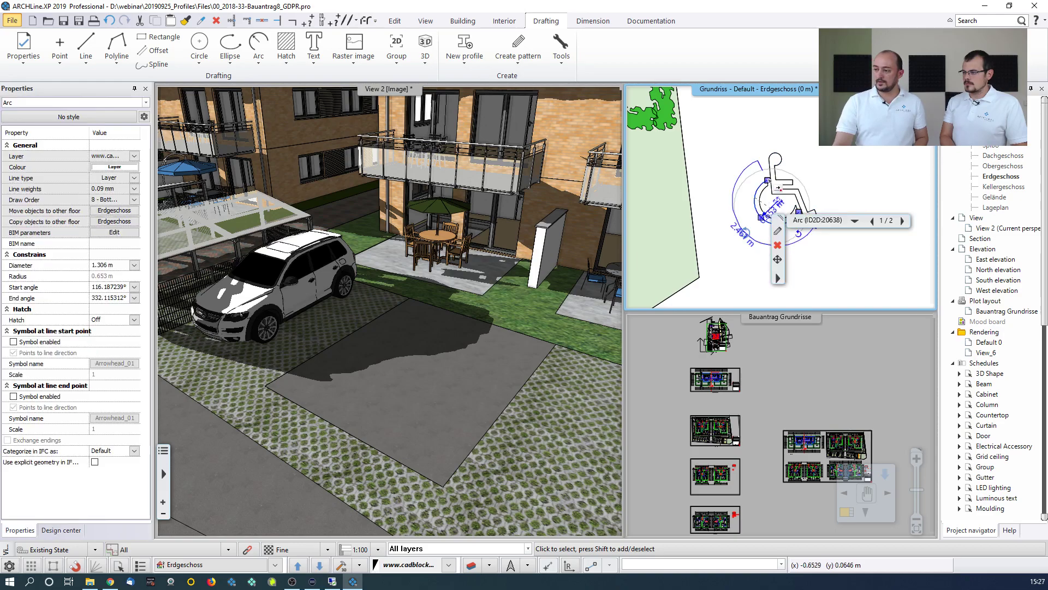
left_click(771, 170)
key("Escape")
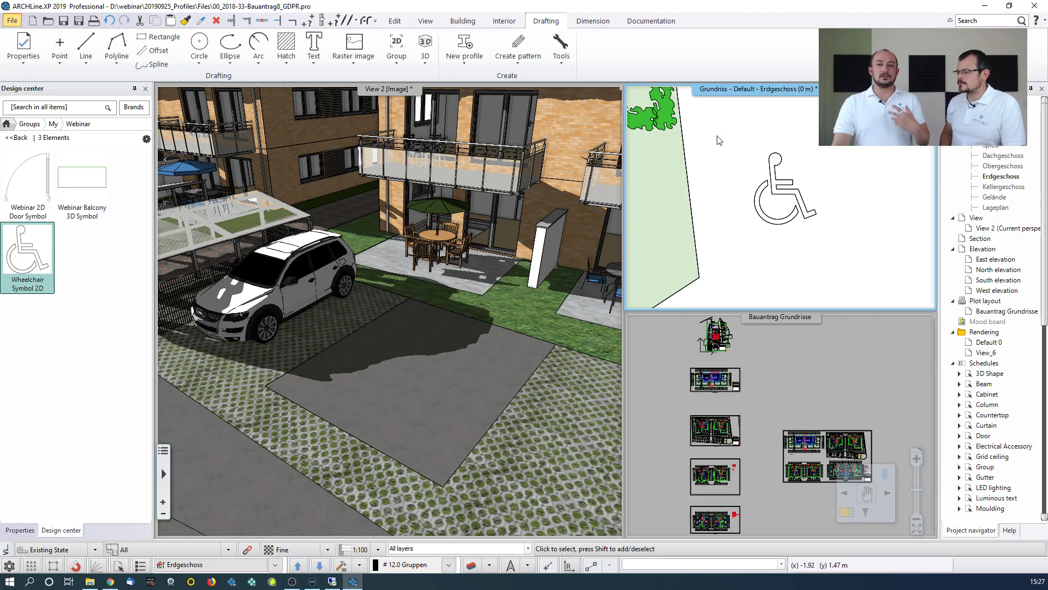
Step: Define a new closed profile and add the wheelchair's wheel ring to it as a closed loop
left_click(463, 61)
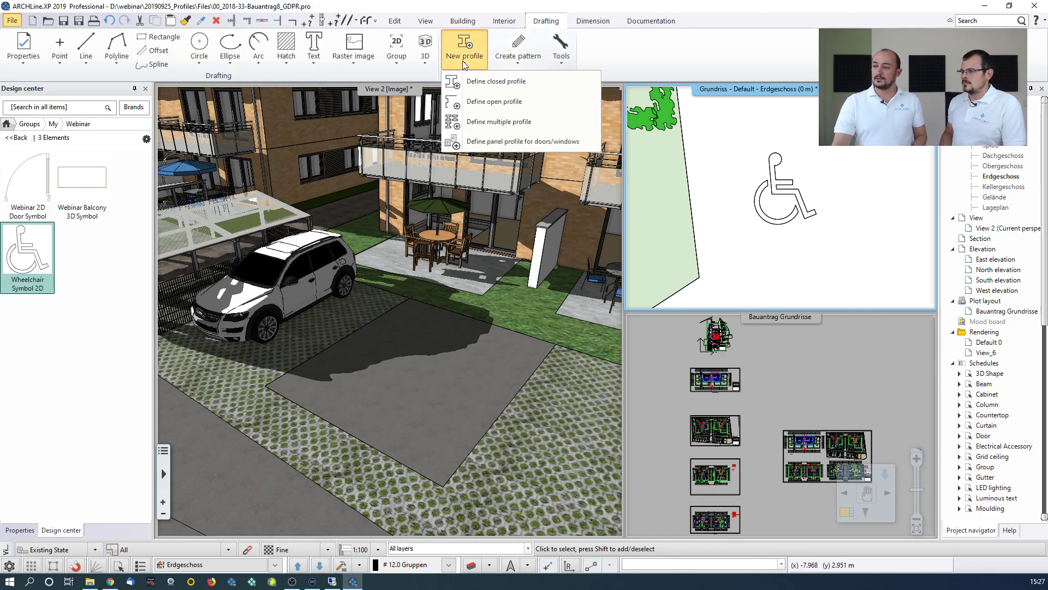
left_click(490, 83)
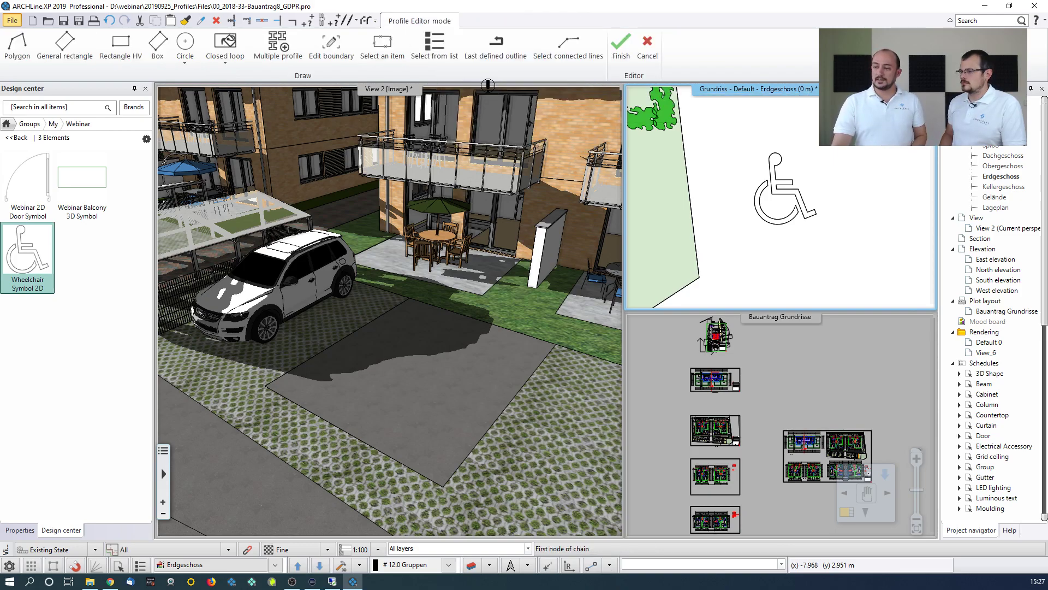
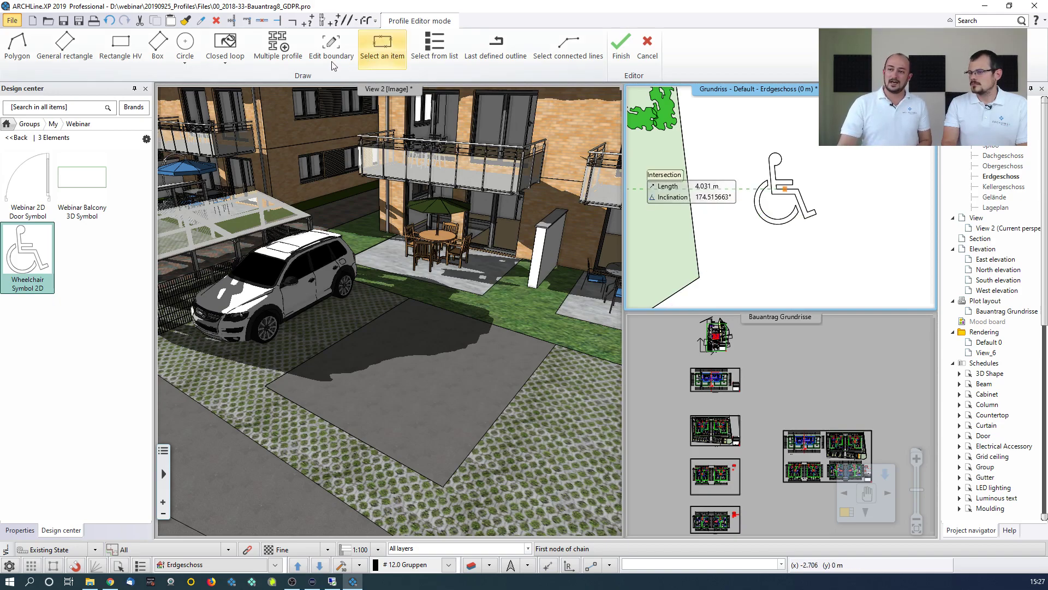
left_click(225, 48)
scroll(756, 202, "up", 3)
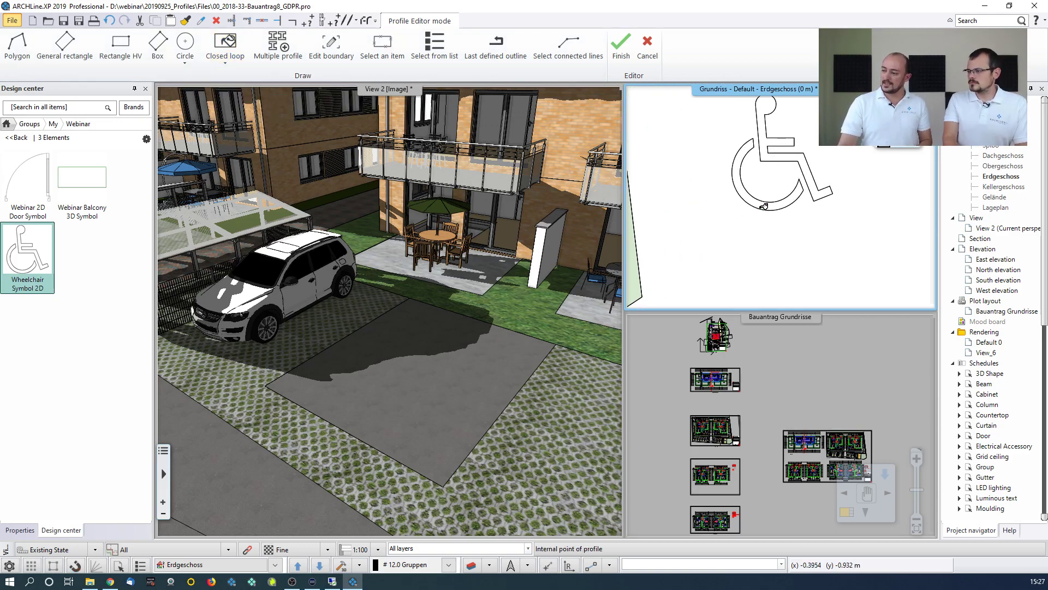
left_click(753, 197)
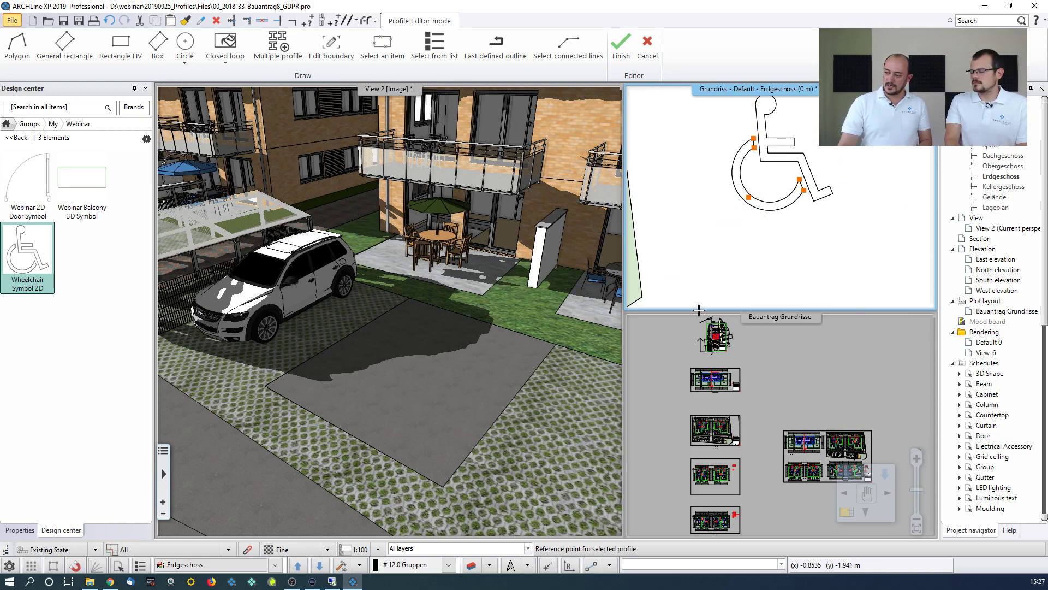
left_click(748, 301)
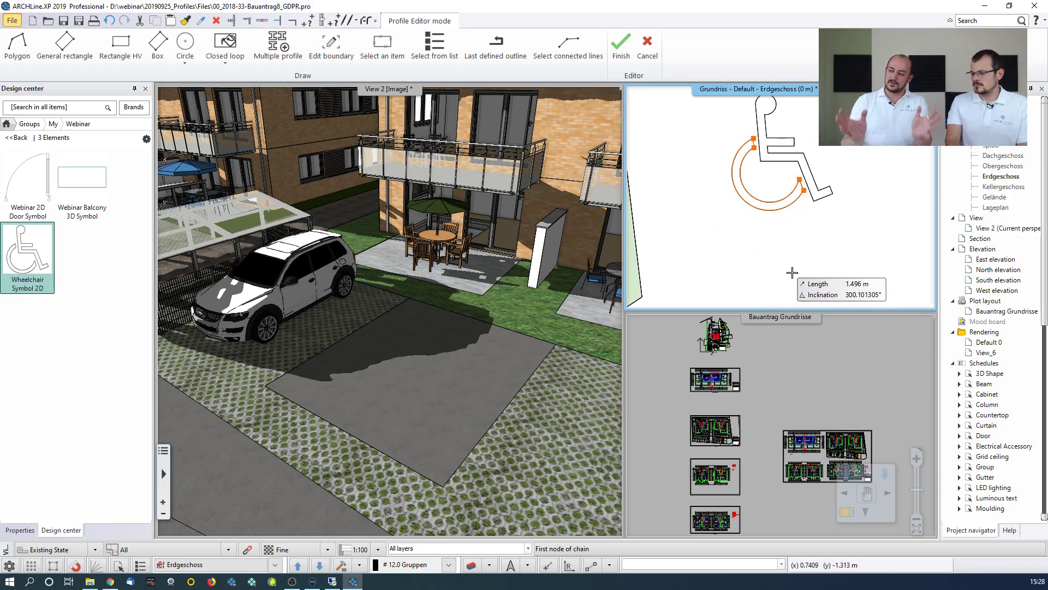
Step: Add the seated figure's outline to the profile as a second closed loop and complete the profile
left_click(227, 52)
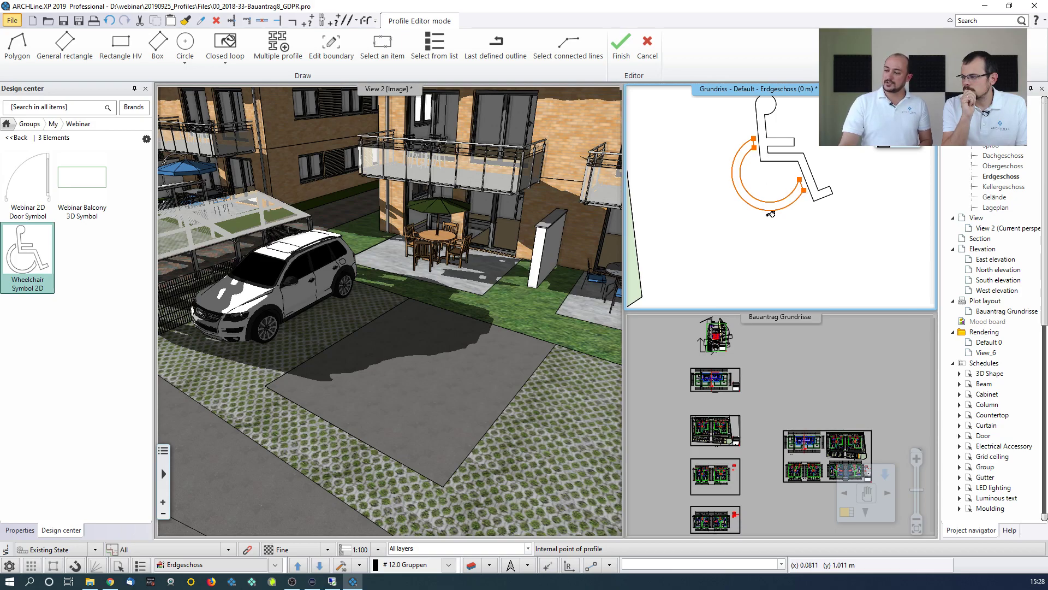
left_click(747, 219)
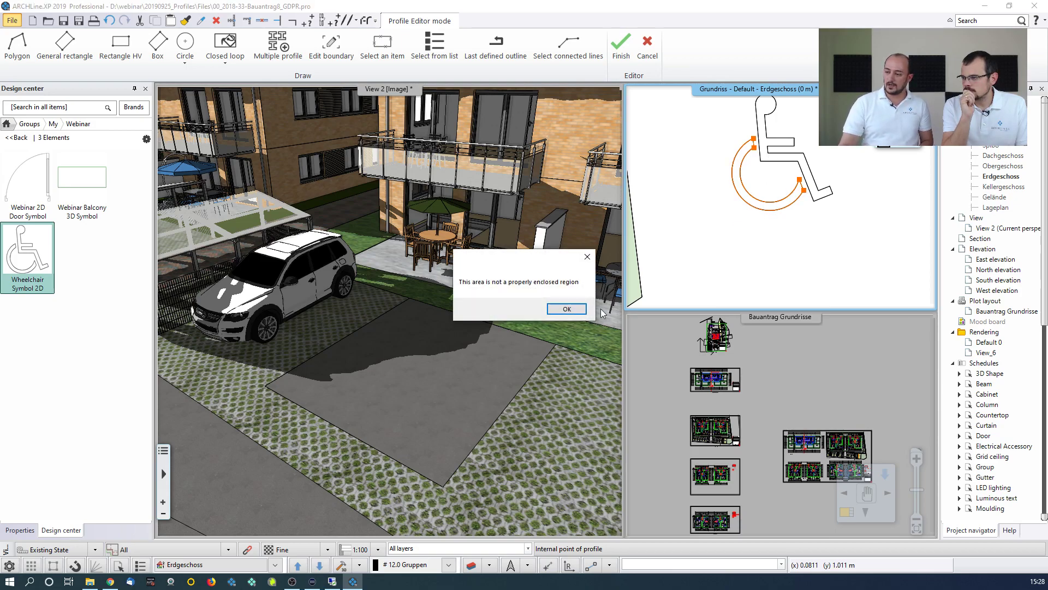
left_click(566, 309)
scroll(765, 164, "up", 3)
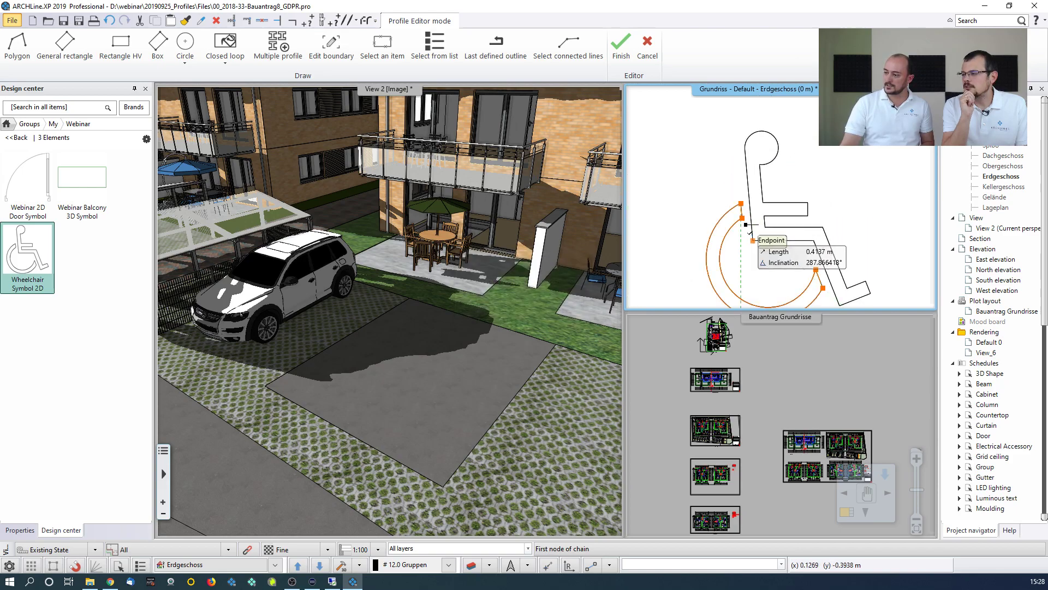
left_click(225, 41)
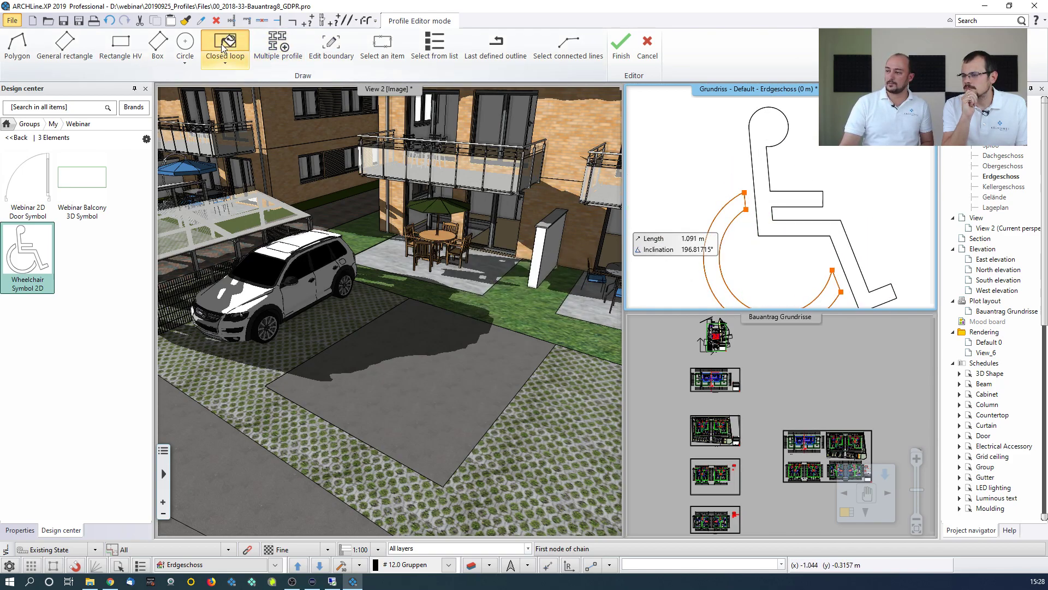
left_click(759, 168)
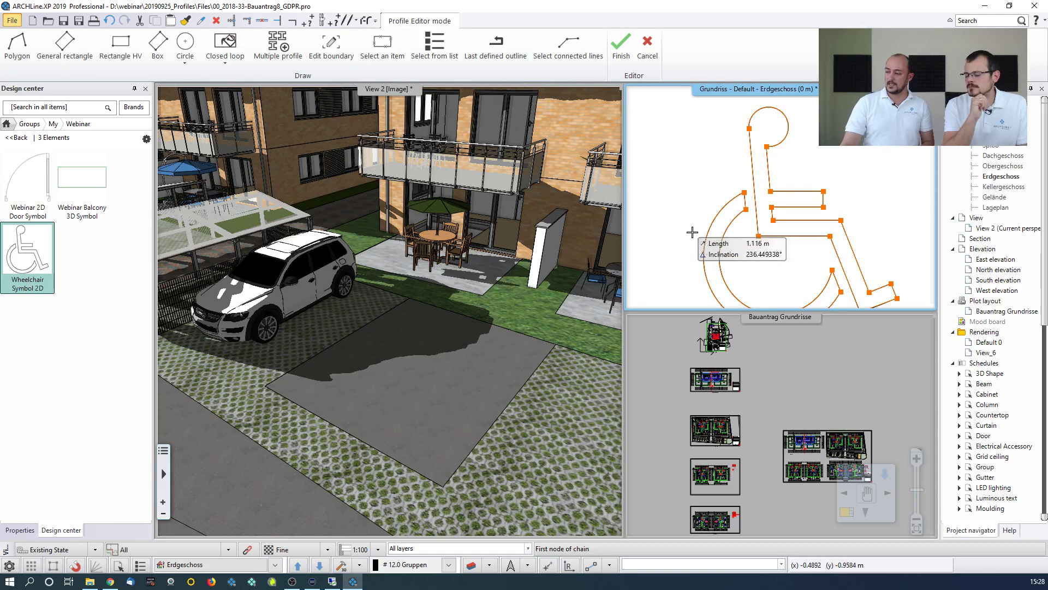
scroll(696, 229, "down", 2)
key("Return")
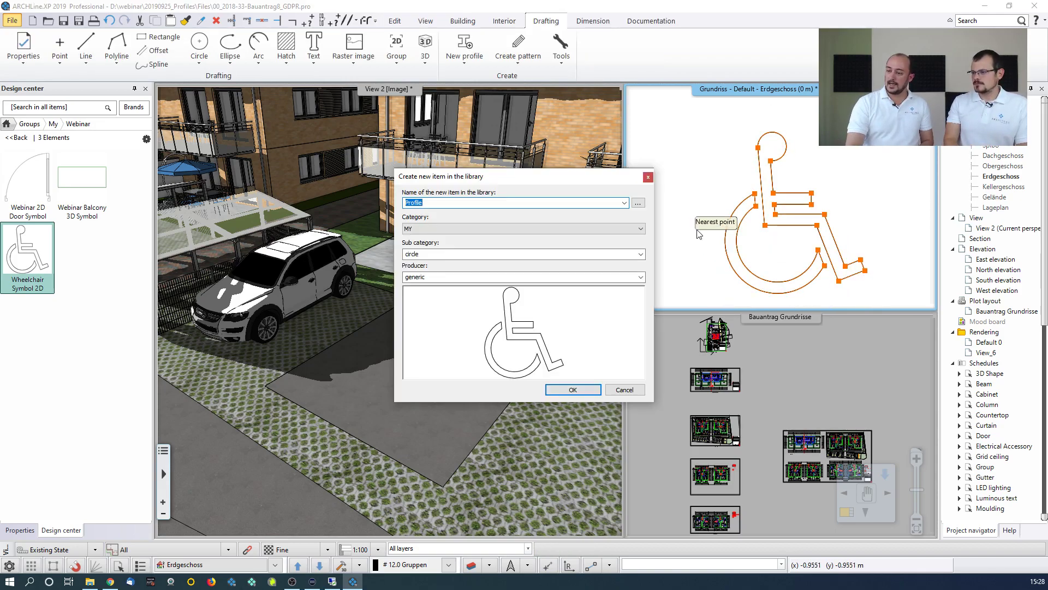
Step: Save the profile in the library as "Wheelchair Profile" under the subcategory "Webinar profiles"
type("Wheelchair")
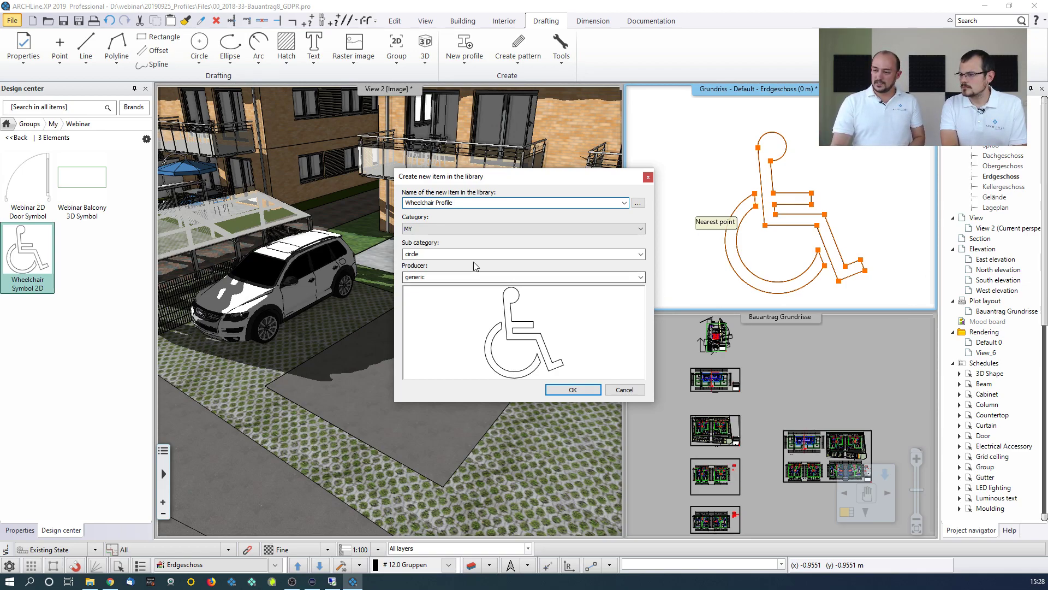
left_click(621, 256)
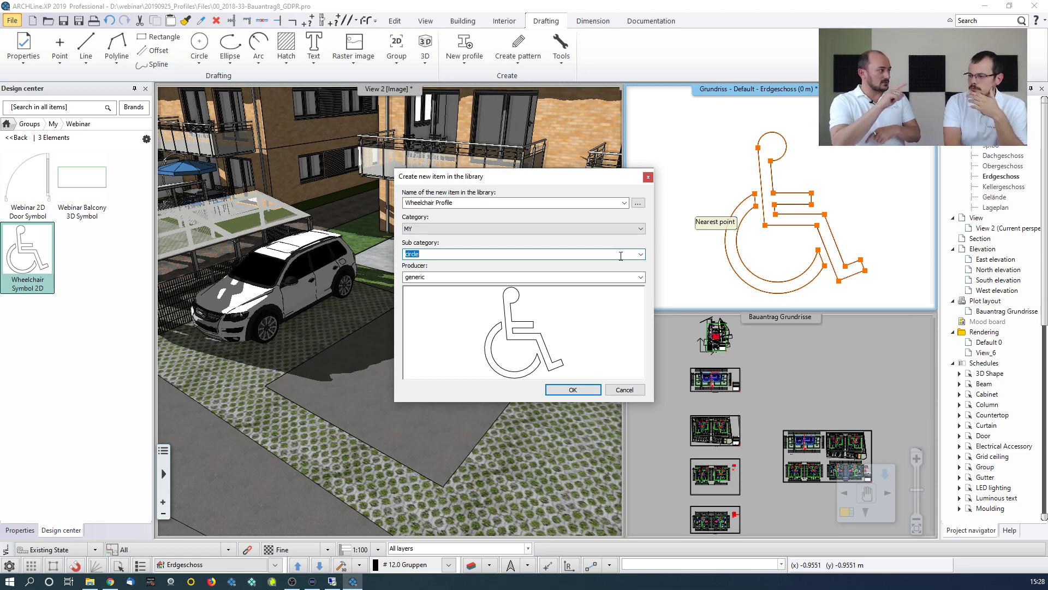
type("Webinar profiles")
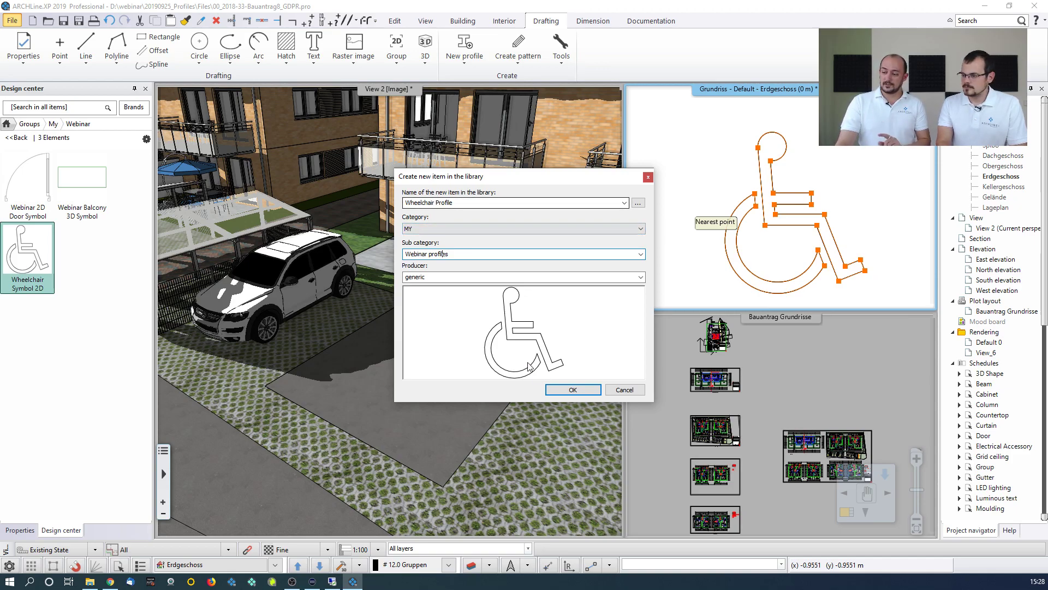
left_click(573, 390)
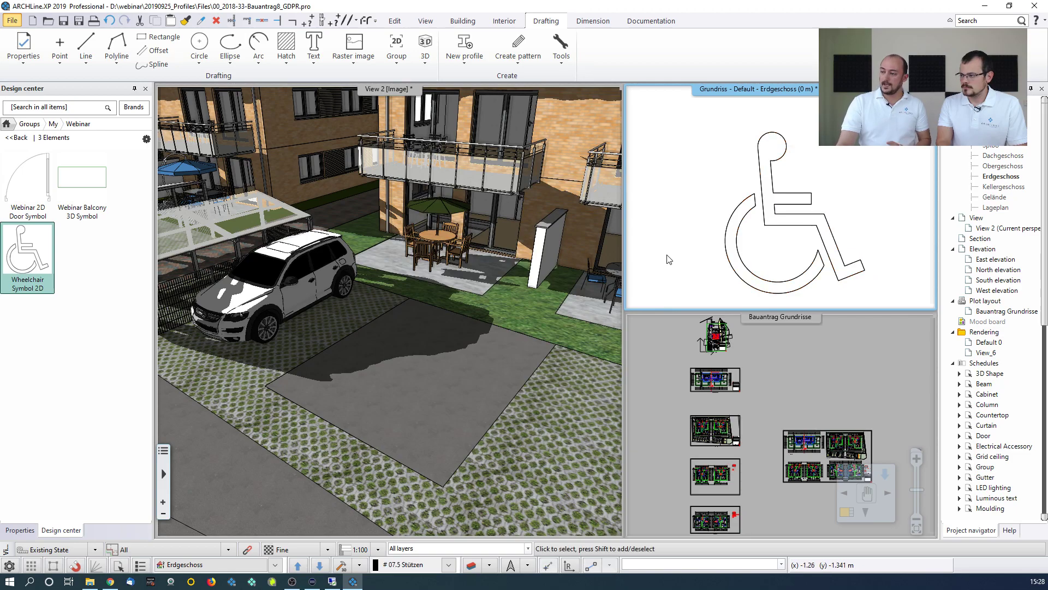
Step: Delete all the exploded wheelchair lines and arcs from the ground-floor plan
scroll(689, 245, "down", 2)
left_click(731, 221)
left_click_drag(719, 152, 847, 272)
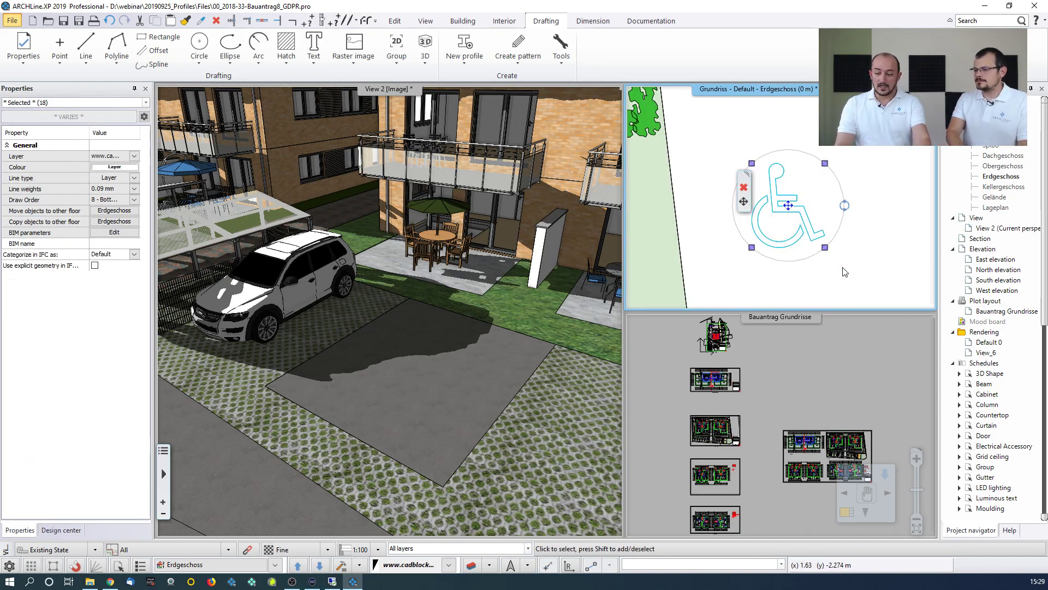
key("Delete")
scroll(780, 217, "down", 5)
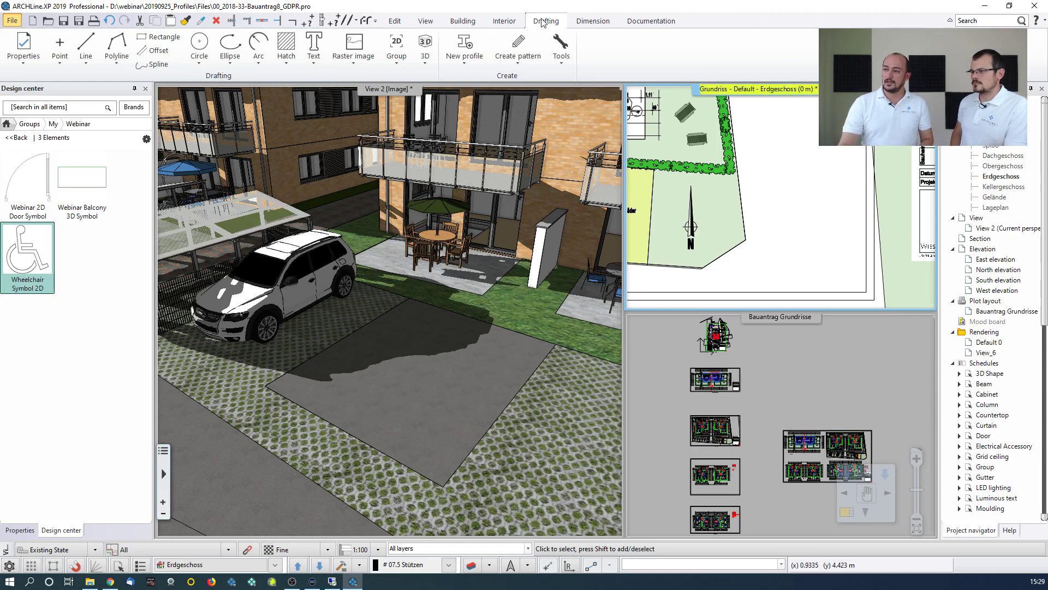
Step: Start a new 3D Shape with a height of 0.01 m and apply the Cream_01 material to all its surfaces
left_click(504, 21)
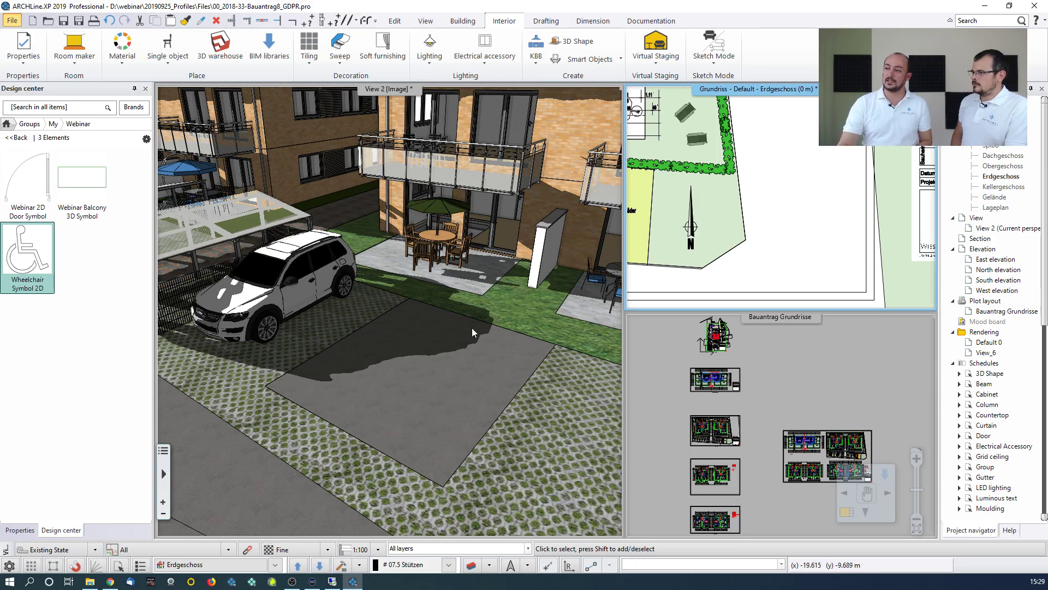
left_click(580, 41)
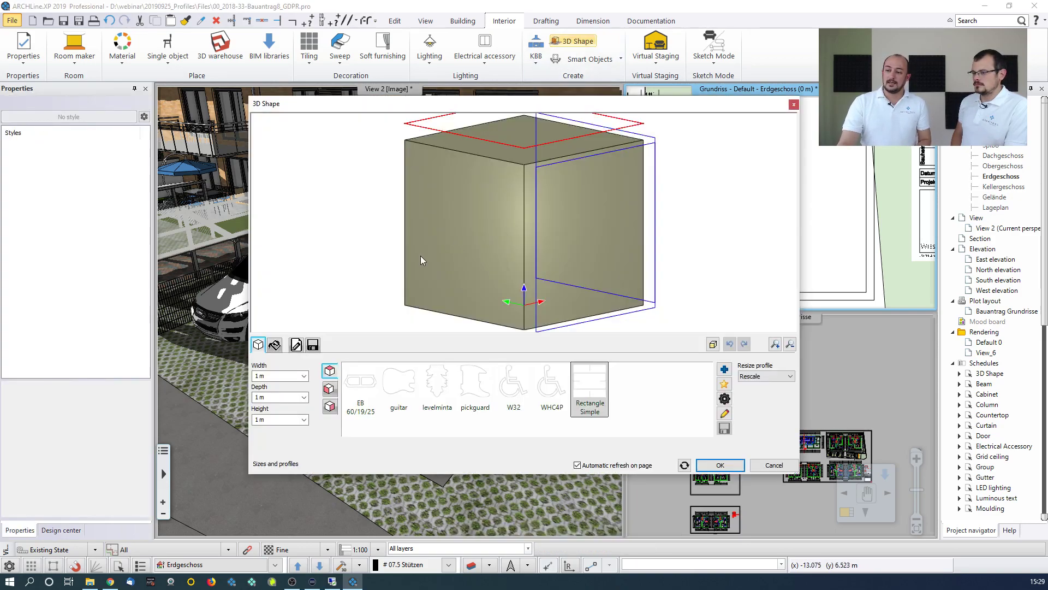
left_click(272, 418)
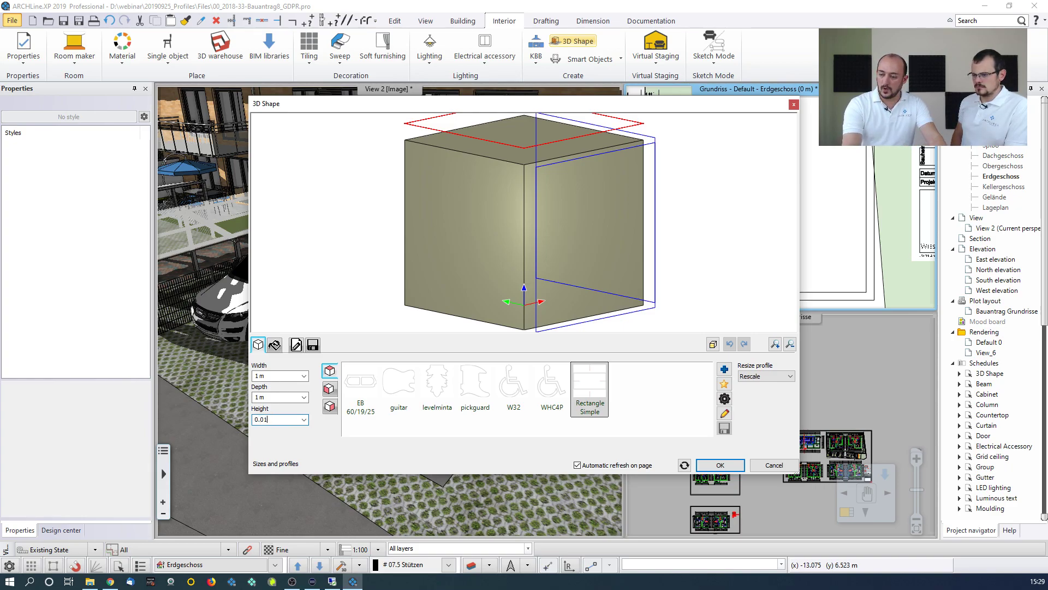
left_click(275, 345)
left_click(497, 392)
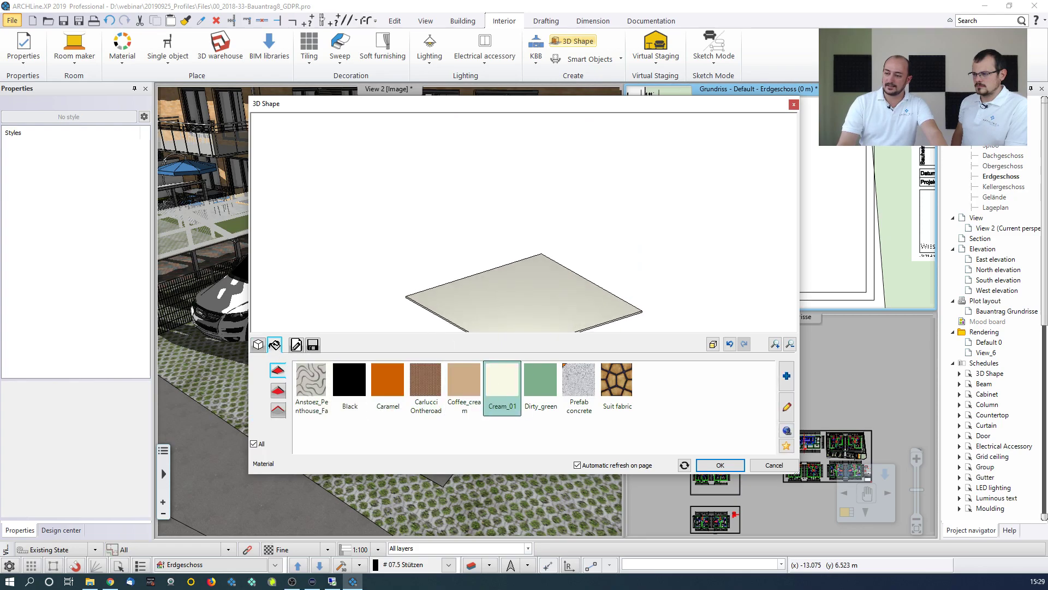
Step: Load "Wheelchair Profile" from the MY "Webinar profiles" library category as the 3D shape's profile
left_click(258, 344)
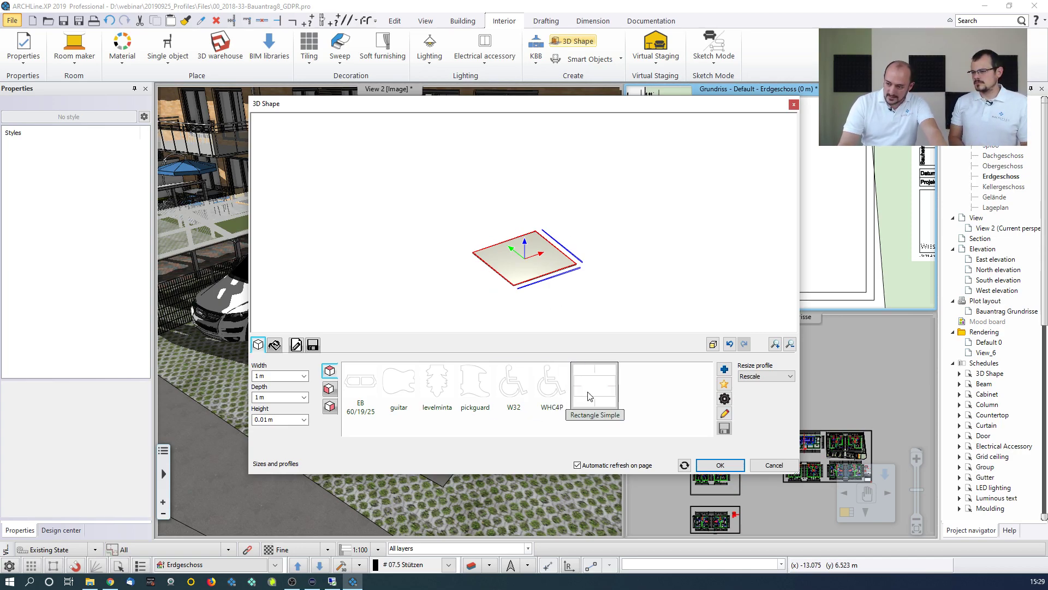
left_click(725, 369)
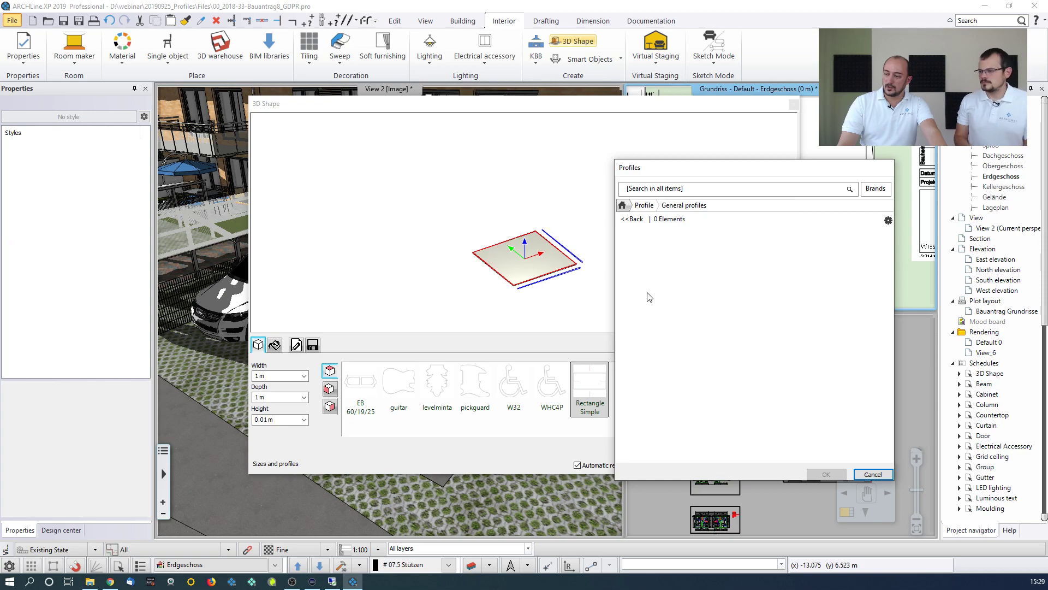
left_click(643, 242)
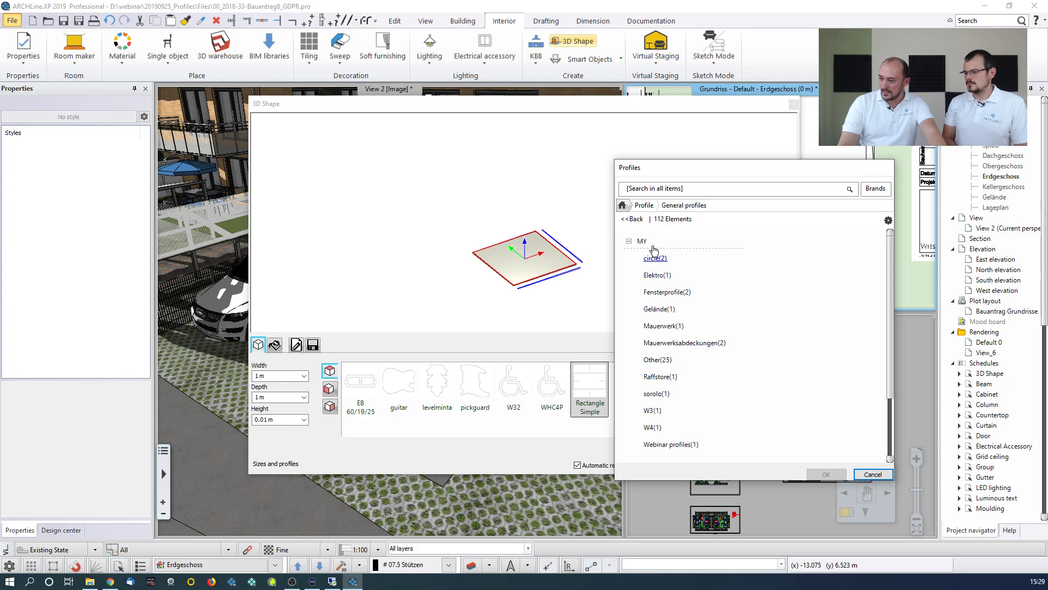
double_click(669, 445)
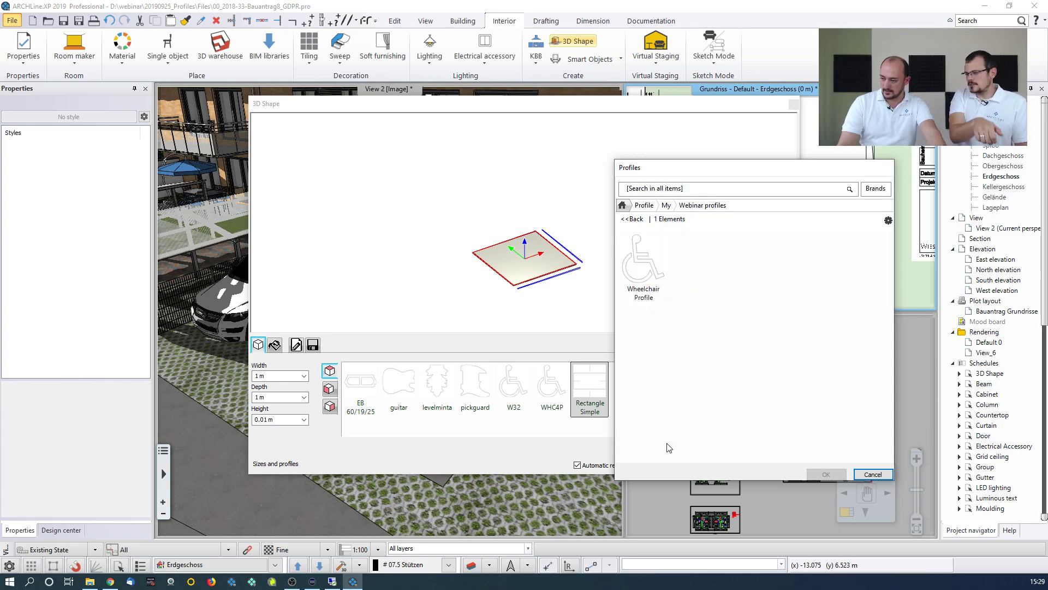
left_click(653, 290)
left_click(822, 473)
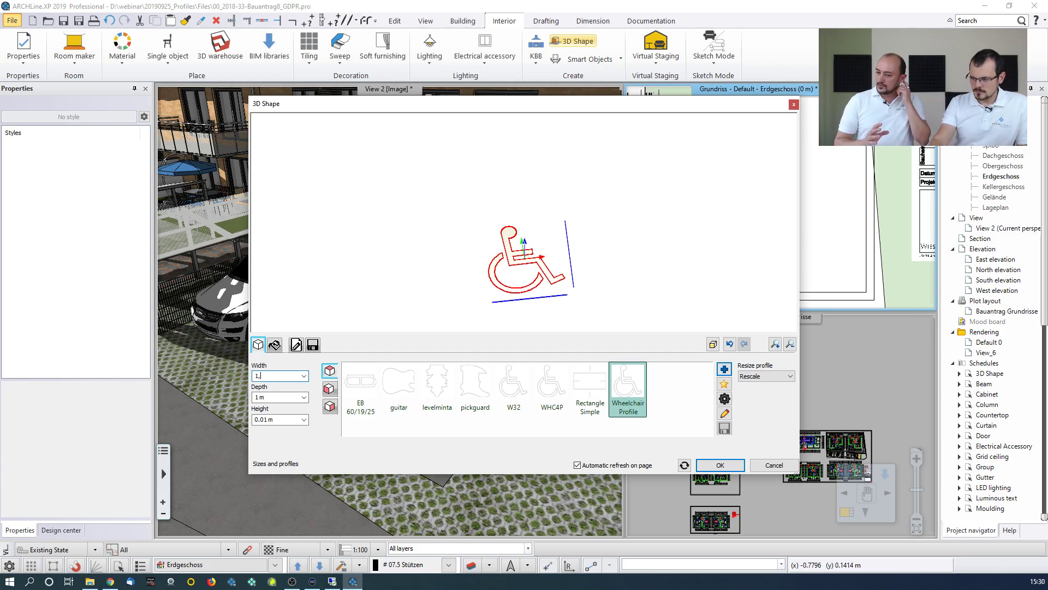
Step: Set the wheelchair shape's width to 1.7 m and depth to 2 m, and accept the 3D Shape settings
left_click(272, 397)
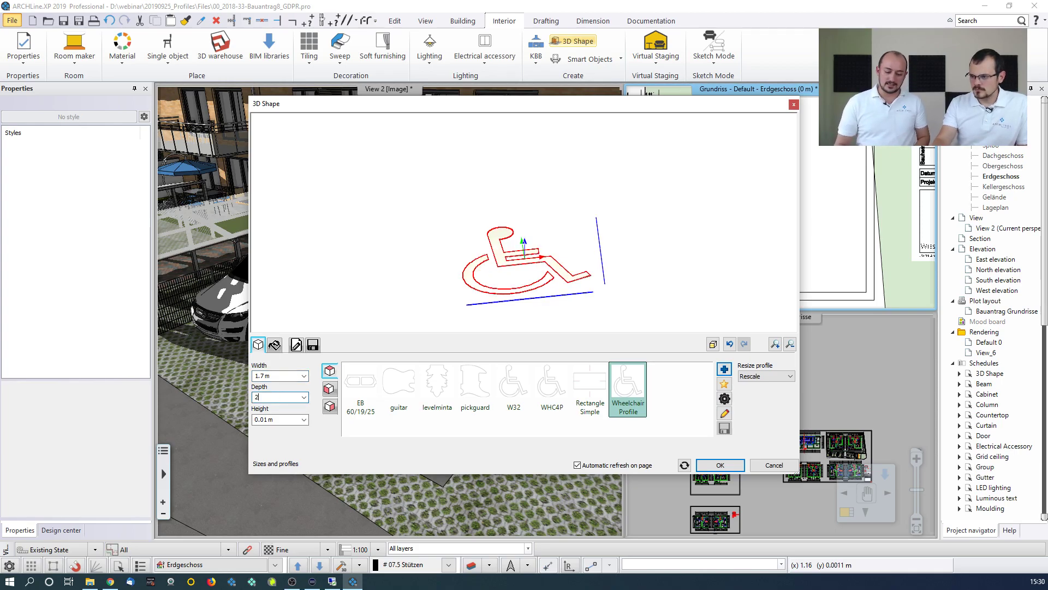
key("Return")
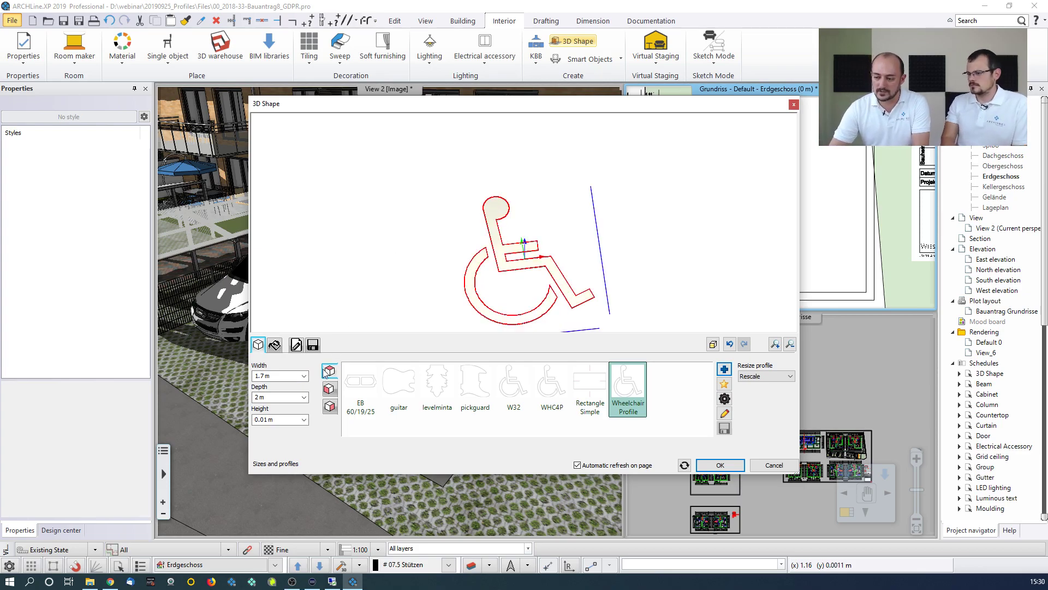
left_click(720, 465)
Step: Place the wheelchair shape in the middle of parking space 2.2 on the Erdgeschoss plan
scroll(700, 223, "up", 8)
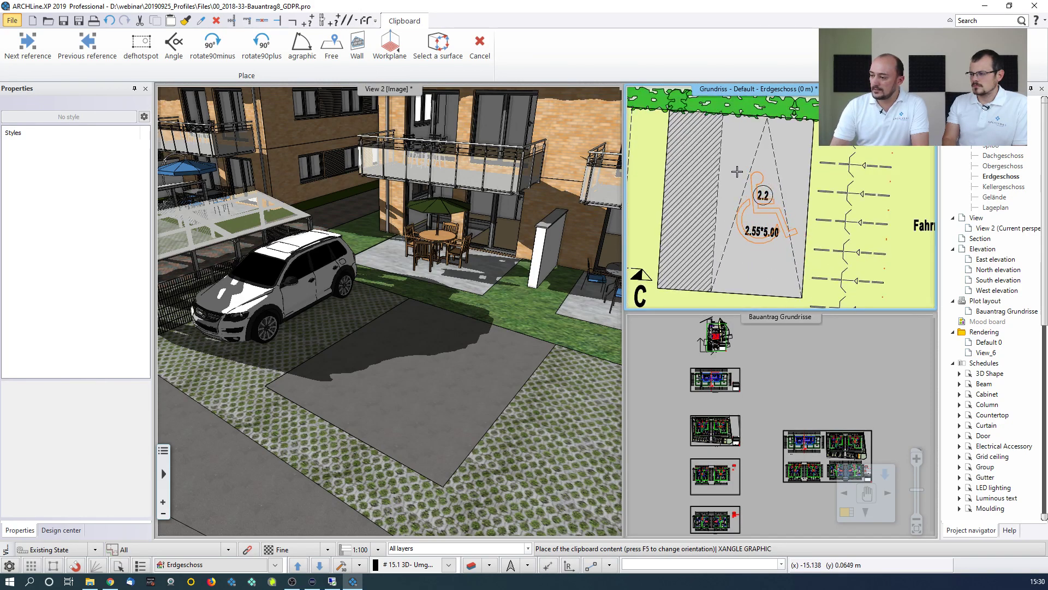
left_click(746, 216)
key("Escape")
Step: Rotate the placed wheelchair shape to align with the parking space, using the midpoint of the space's lower edge as direction
left_click(759, 241)
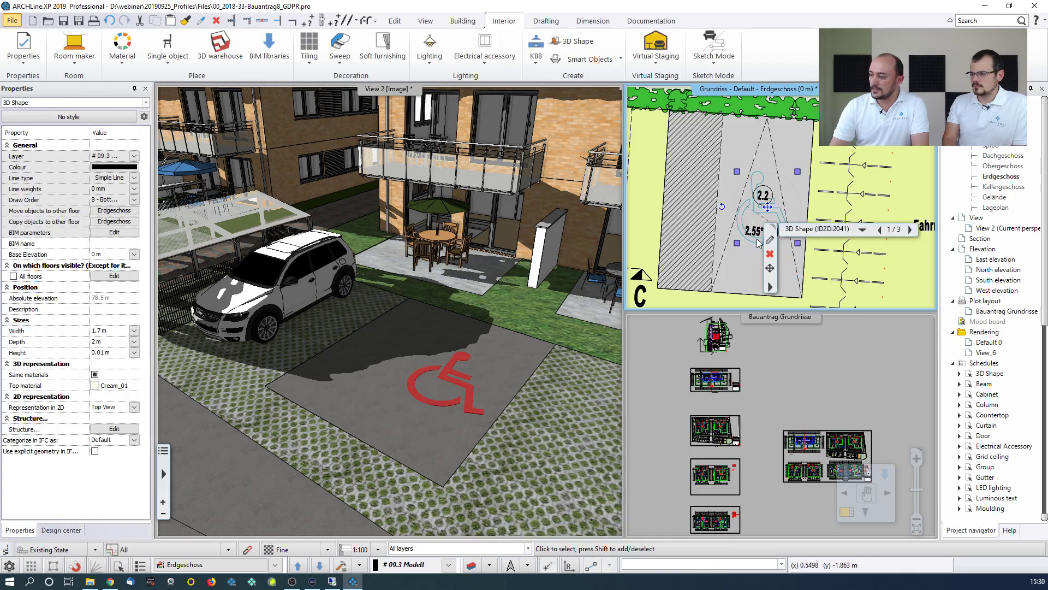
middle_click_drag(764, 245, 722, 225)
left_click(726, 224)
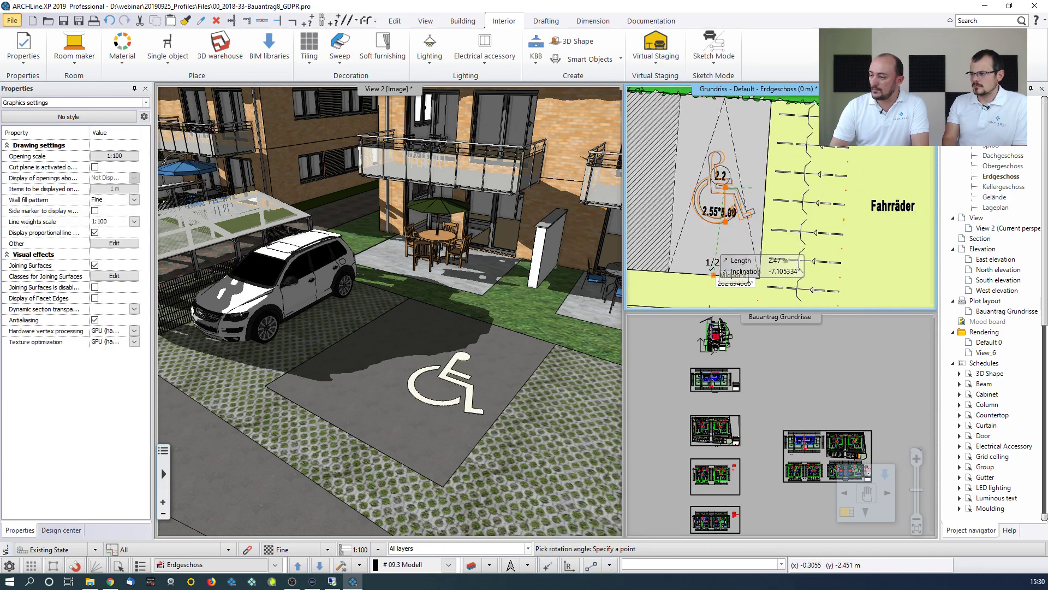
left_click(715, 263)
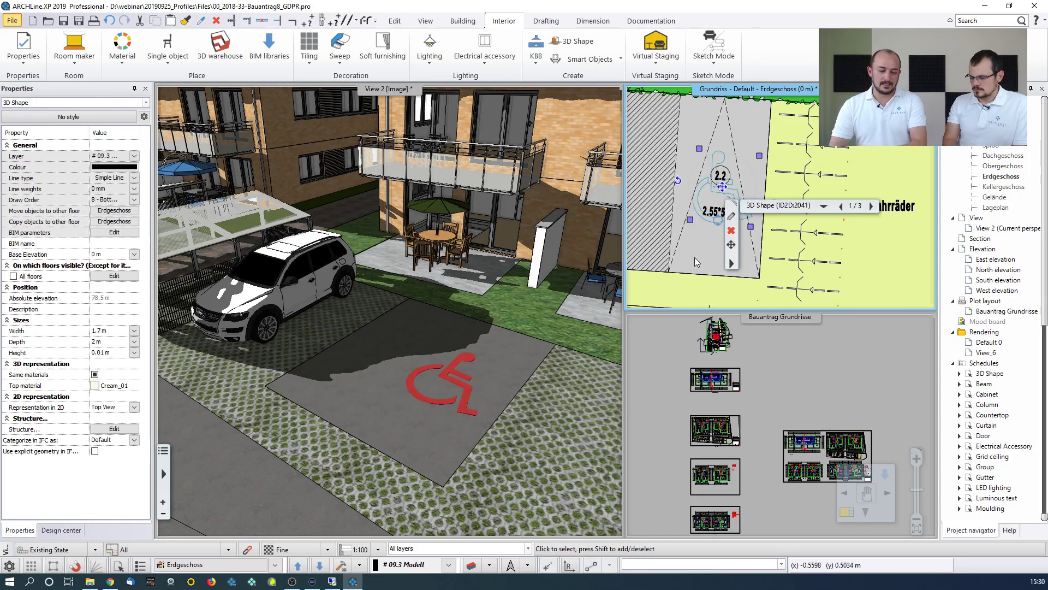
left_click(696, 255)
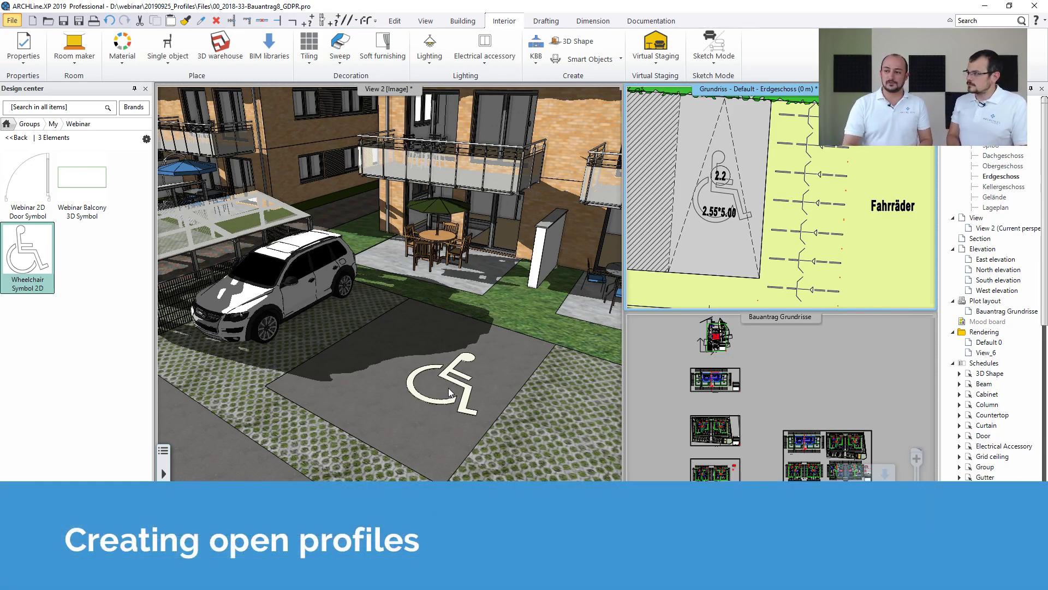
Step: Bring the building's roof gable into the 3D view and set its light scheme to "Switch off both"
middle_click_drag(536, 207, 502, 280)
middle_click_drag(495, 223, 468, 198)
scroll(469, 199, "up", 5)
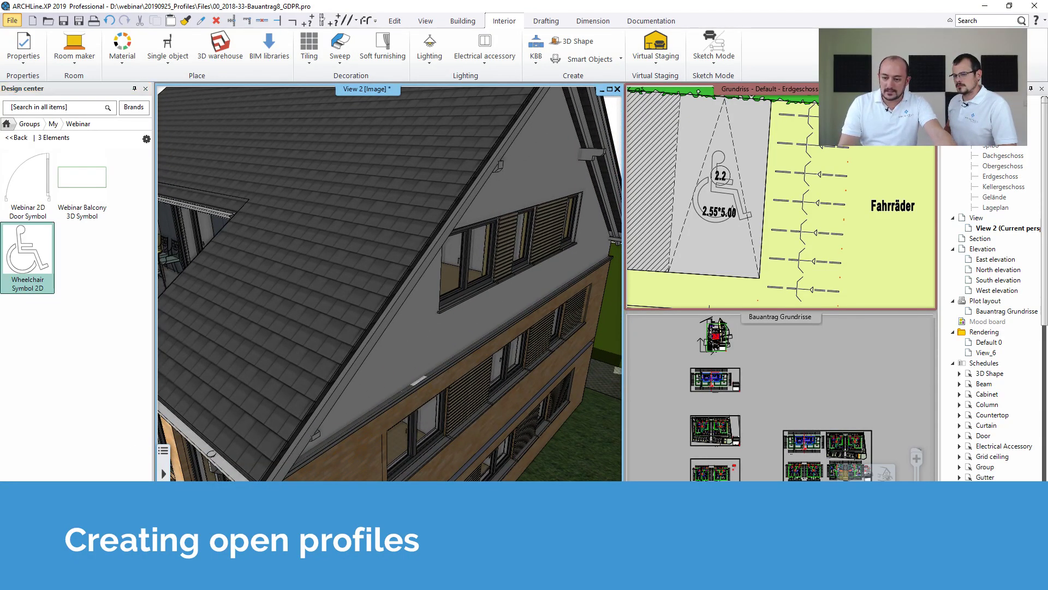
left_click(20, 569)
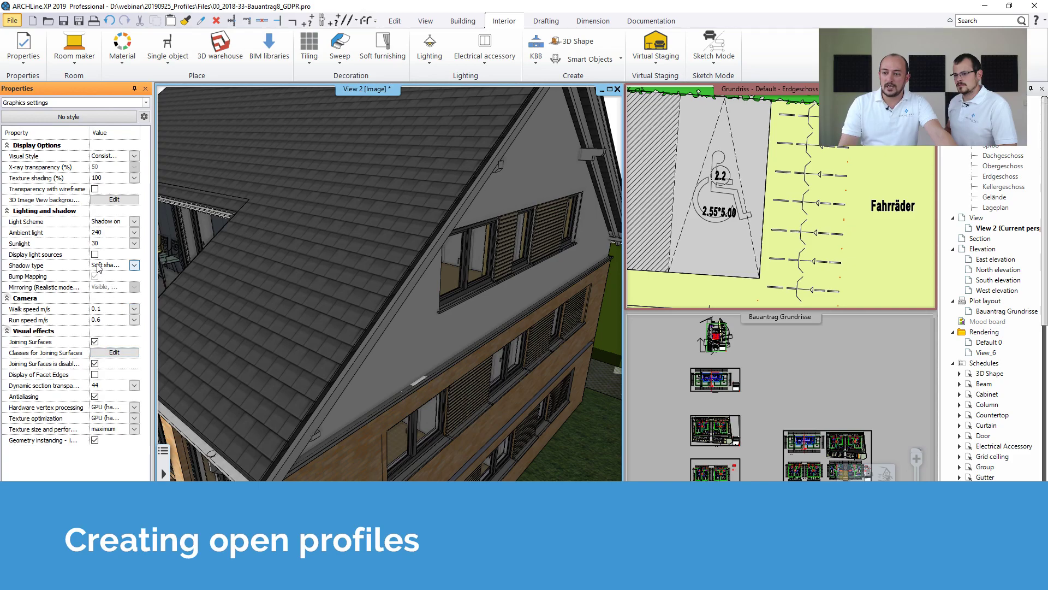
left_click(135, 222)
left_click(134, 222)
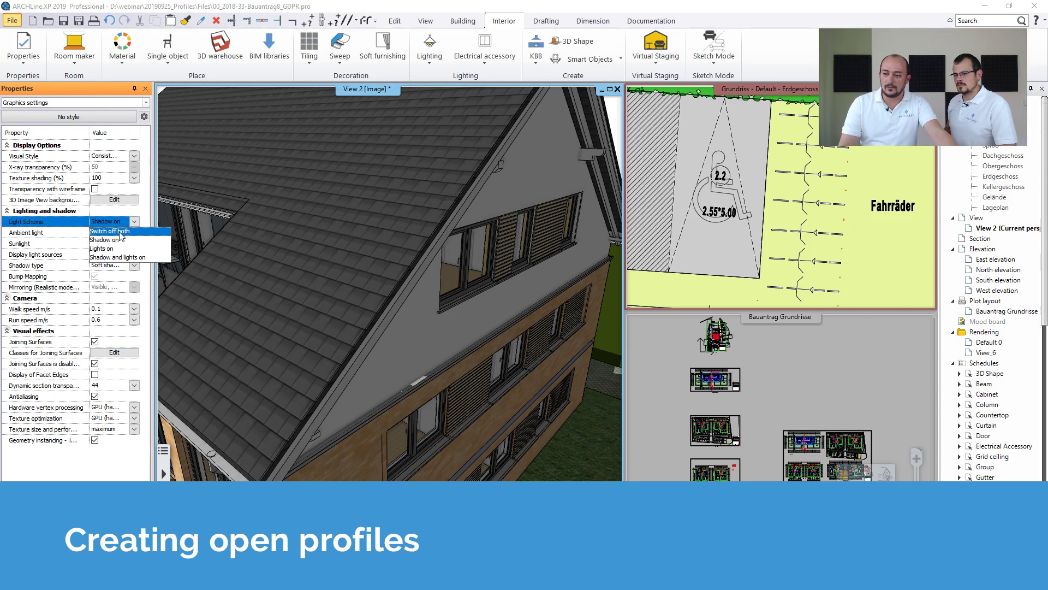
left_click(121, 232)
Step: Examine the profile used for the middle purlin's bottom ending in the gable roof's properties, leaving the roof settings unchanged
middle_click_drag(418, 244, 588, 190)
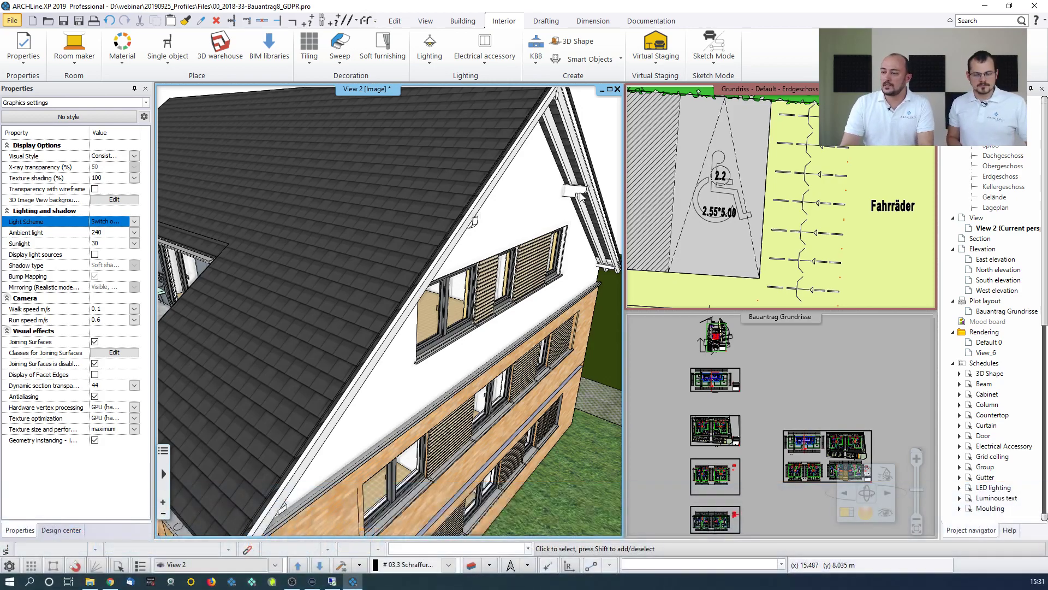
left_click(581, 198)
left_click(602, 227)
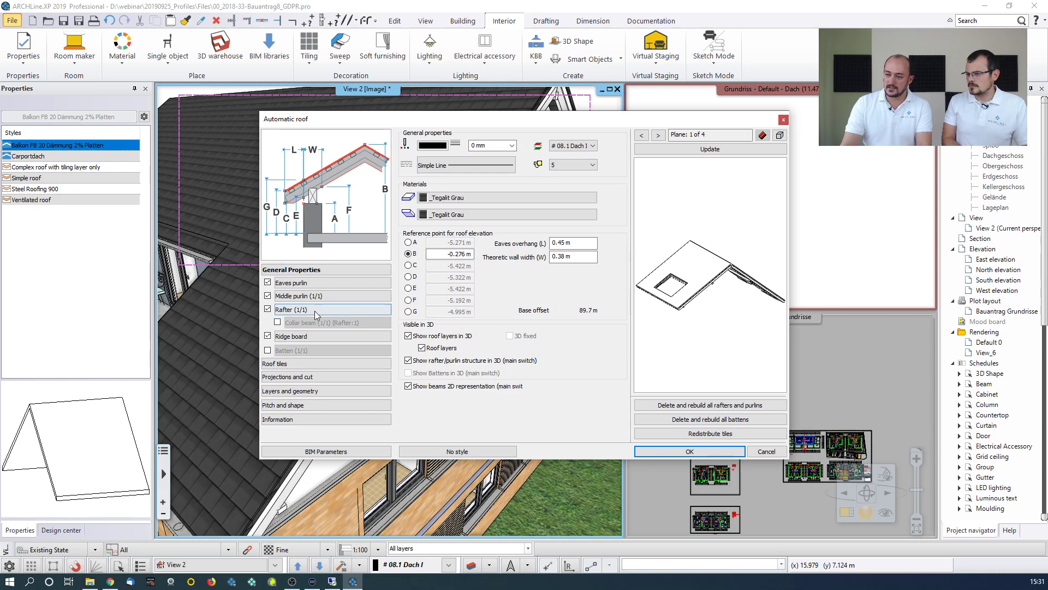
left_click(287, 300)
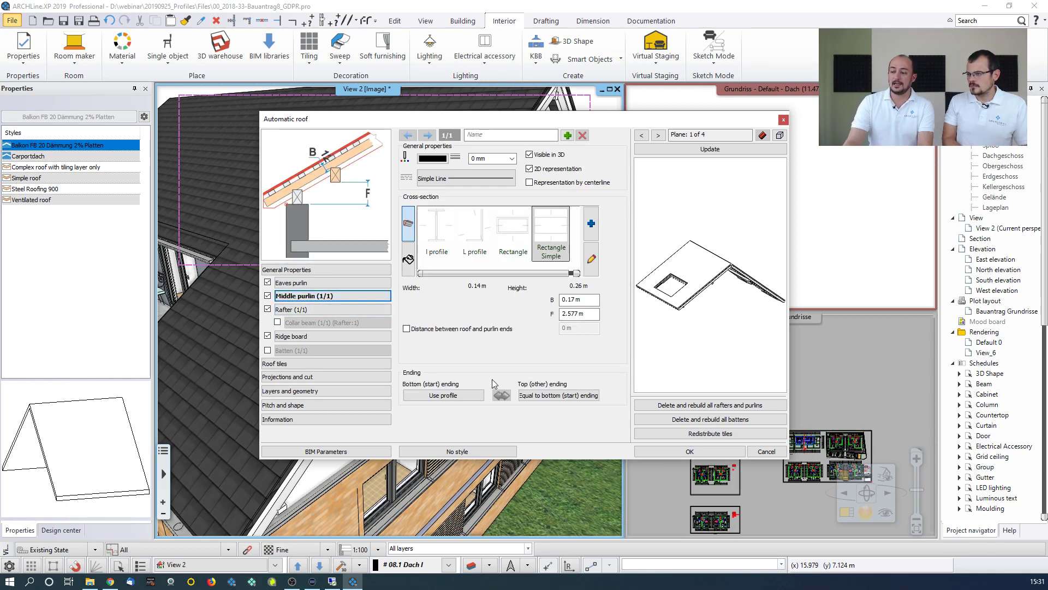
left_click(453, 399)
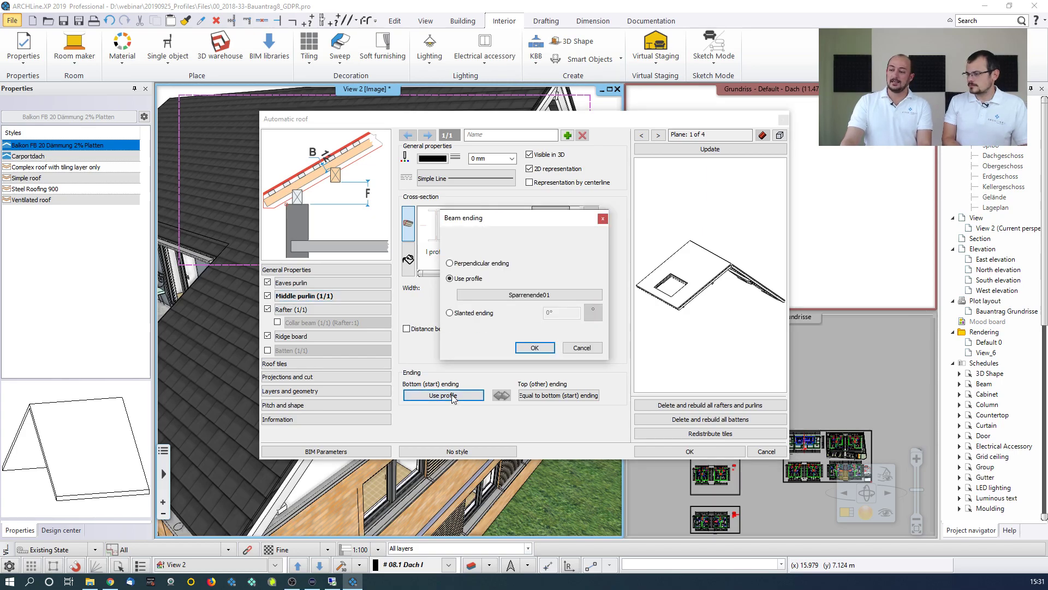
left_click(522, 295)
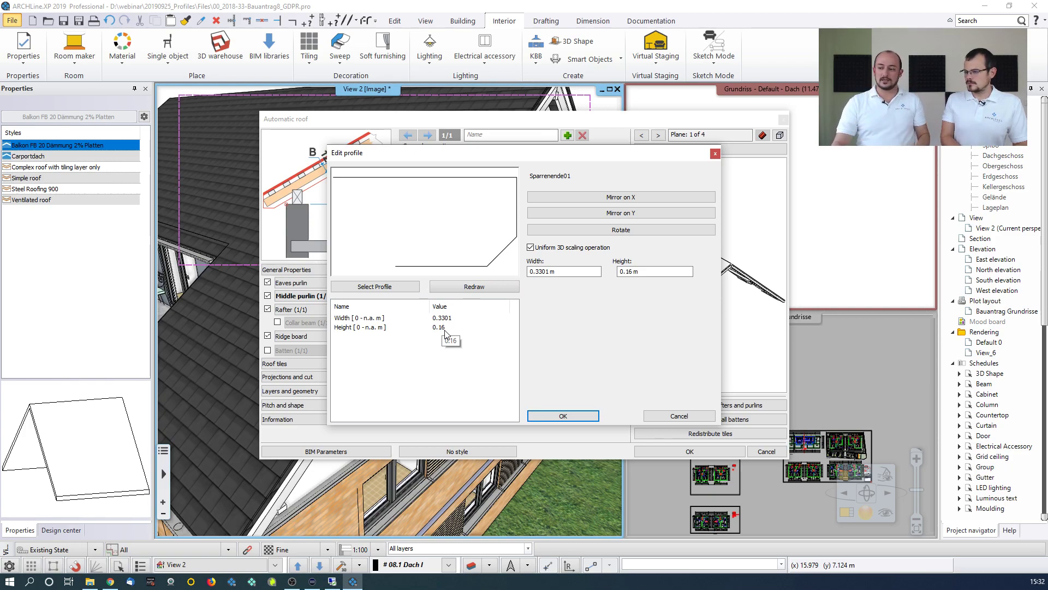
left_click(573, 420)
left_click(578, 350)
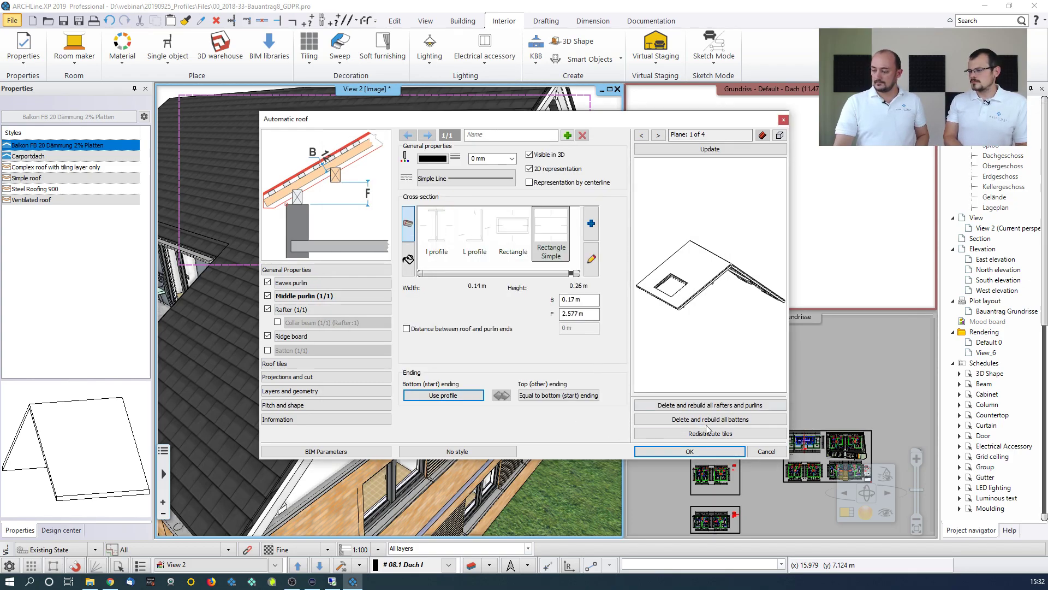
left_click(761, 451)
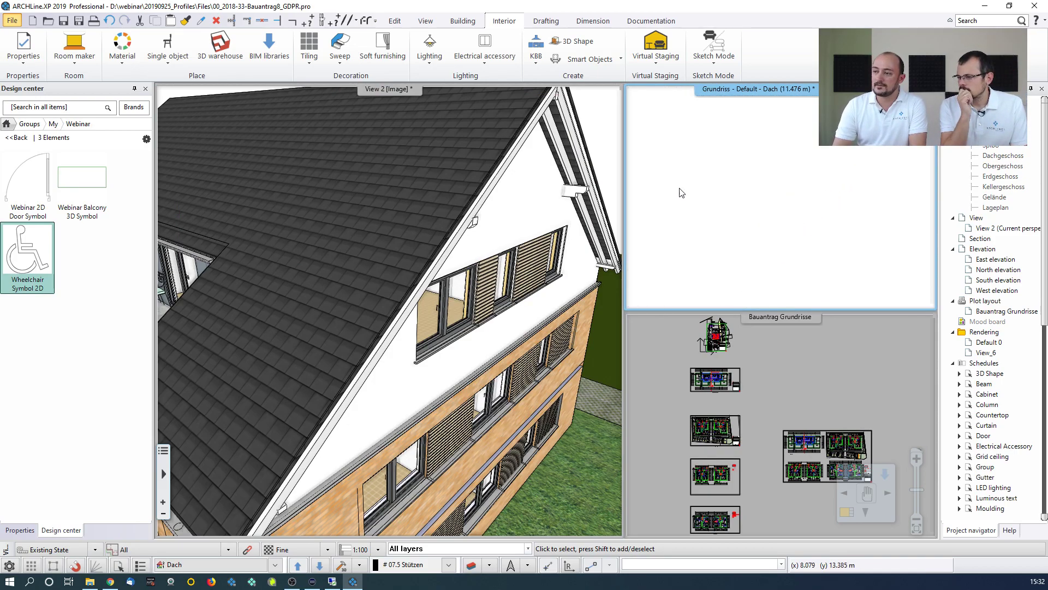
Step: Start a polyline in the empty area of the Dach plan with a horizontal first segment 0.15 m long
left_click(546, 21)
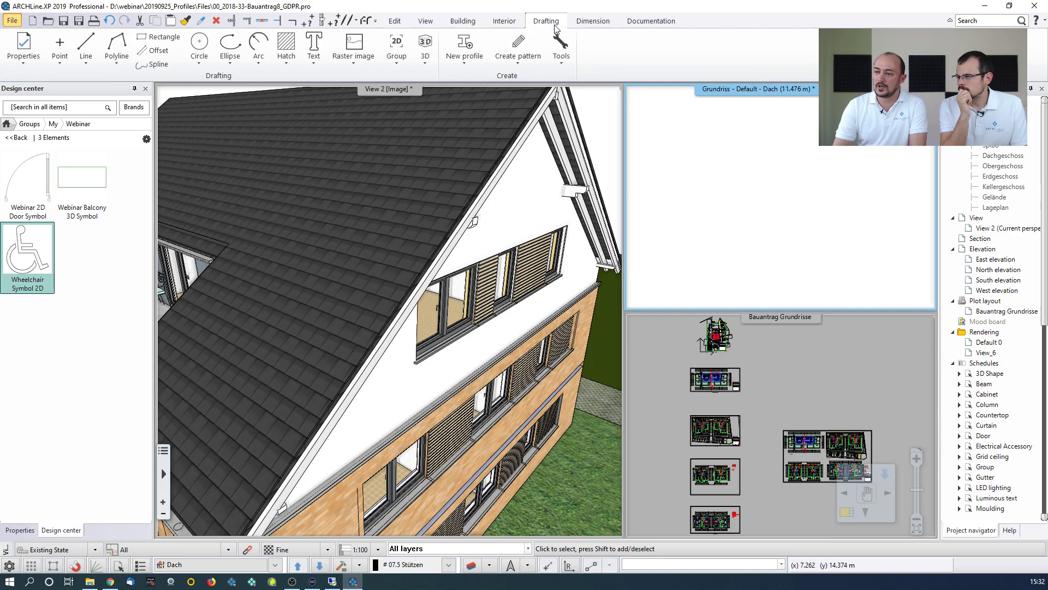
left_click(87, 55)
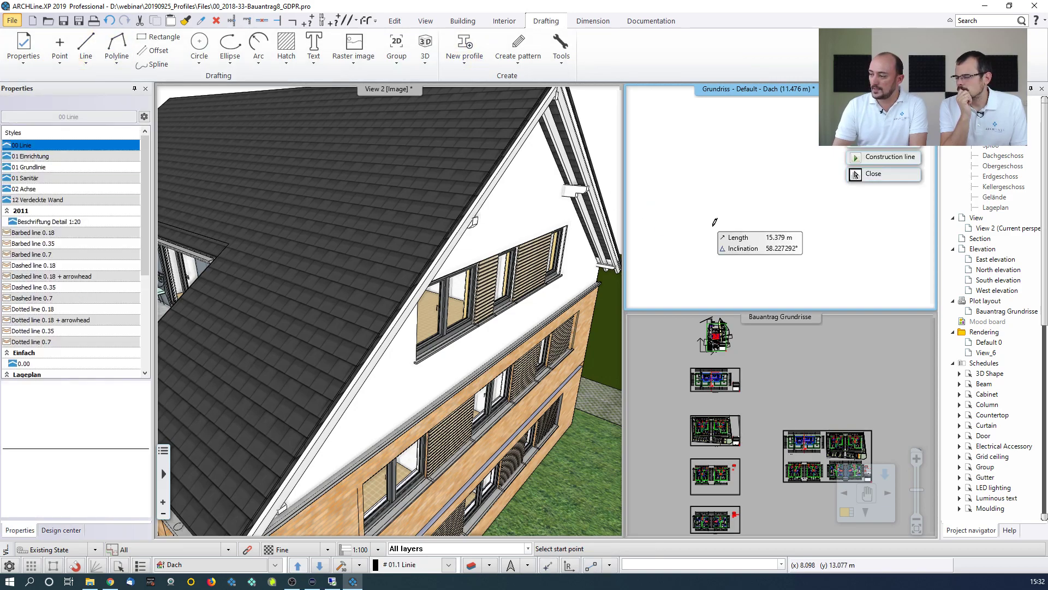
left_click(116, 55)
left_click(154, 86)
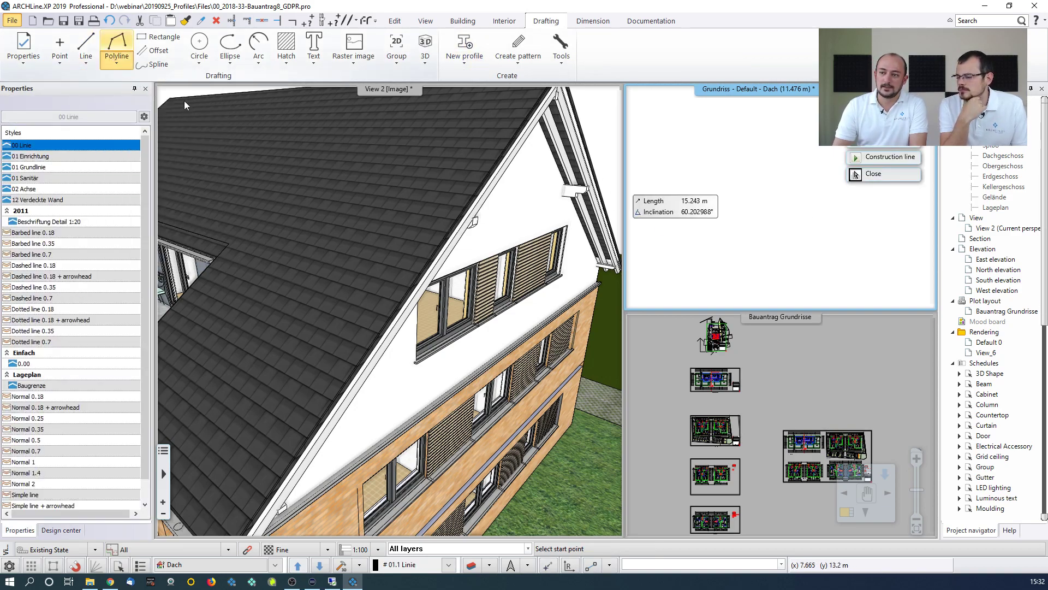
left_click(705, 219)
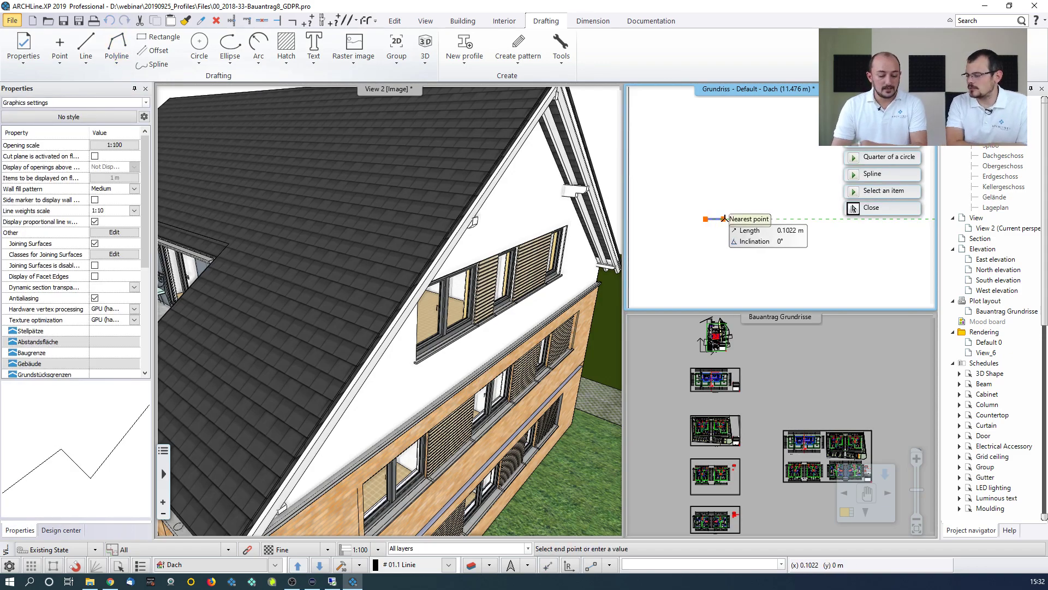
type("0")
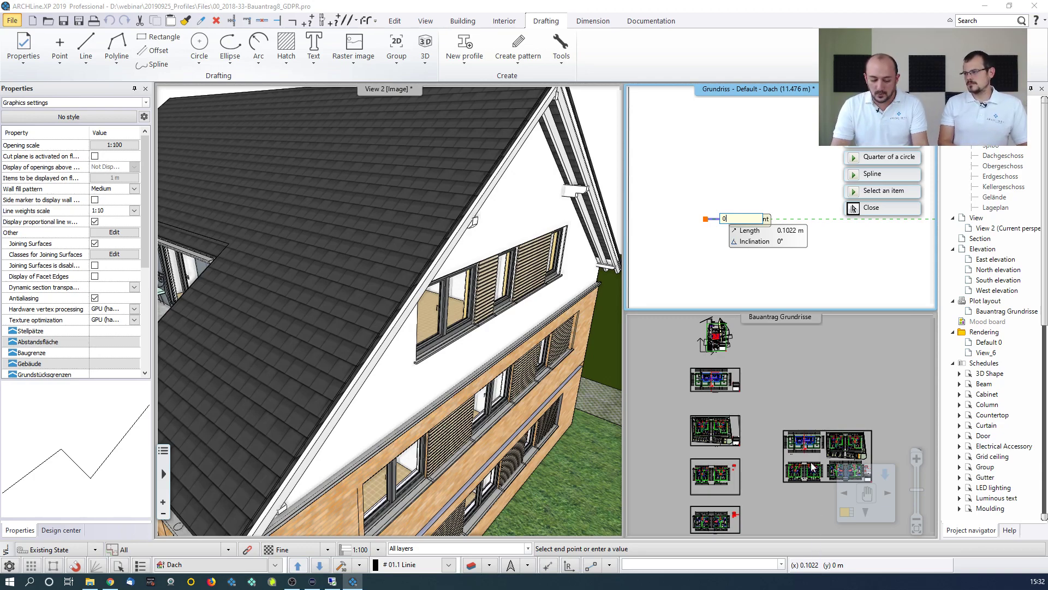
type(".")
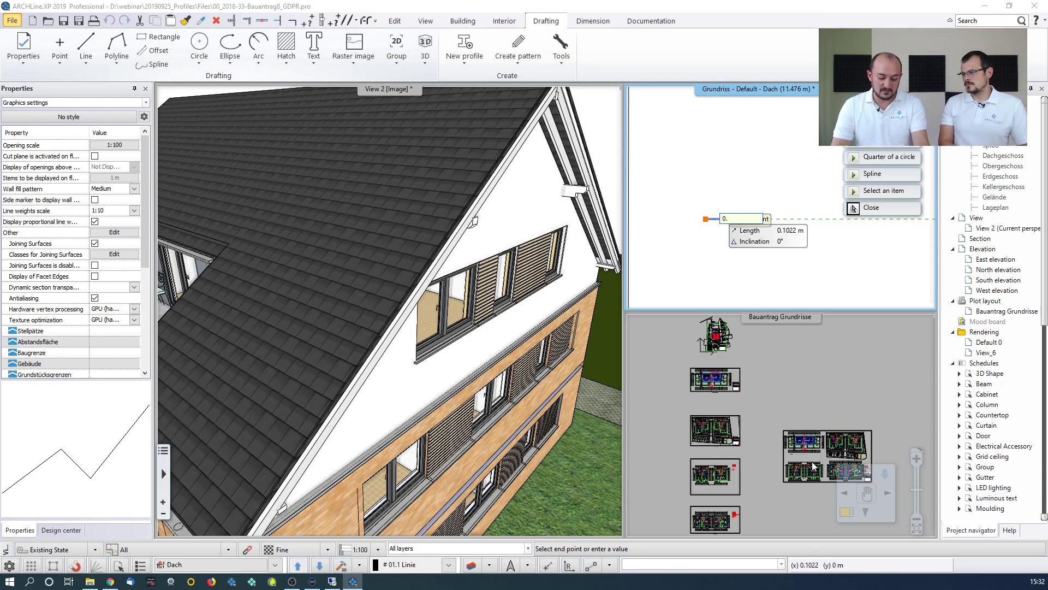
type("15")
key("Return")
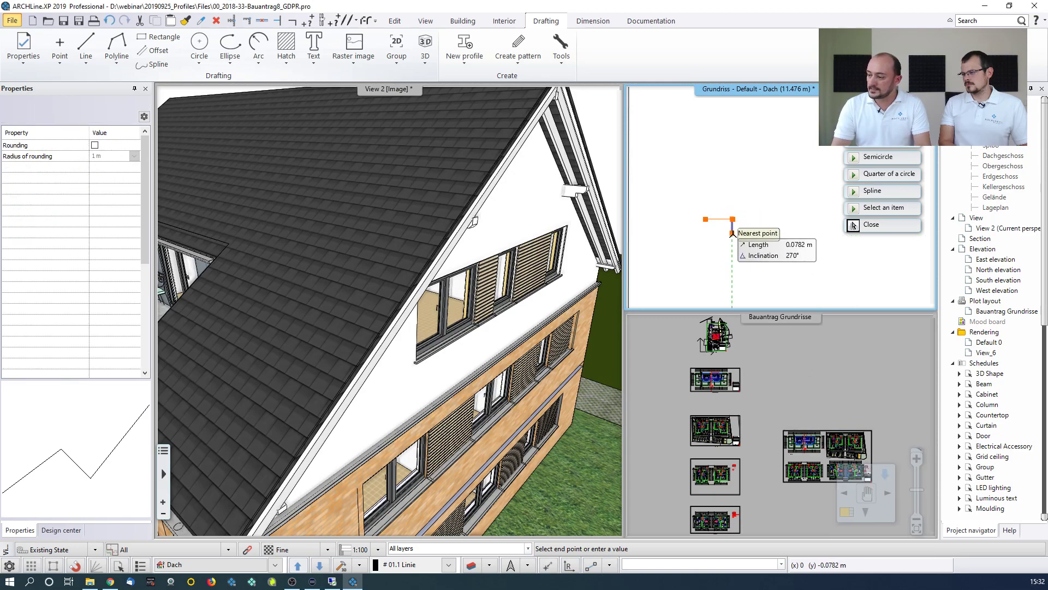
Step: Continue the polyline downward as a stepped, bevelled beam end and finish it open with a horizontal segment ending below the start point
scroll(764, 202, "up", 2)
middle_click_drag(764, 180, 787, 229)
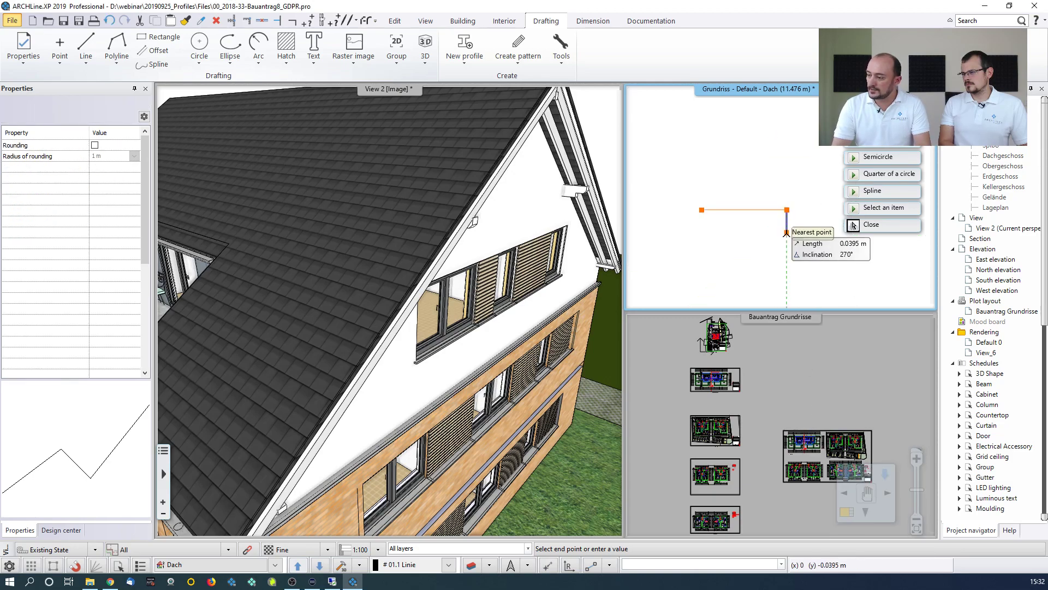
left_click(787, 223)
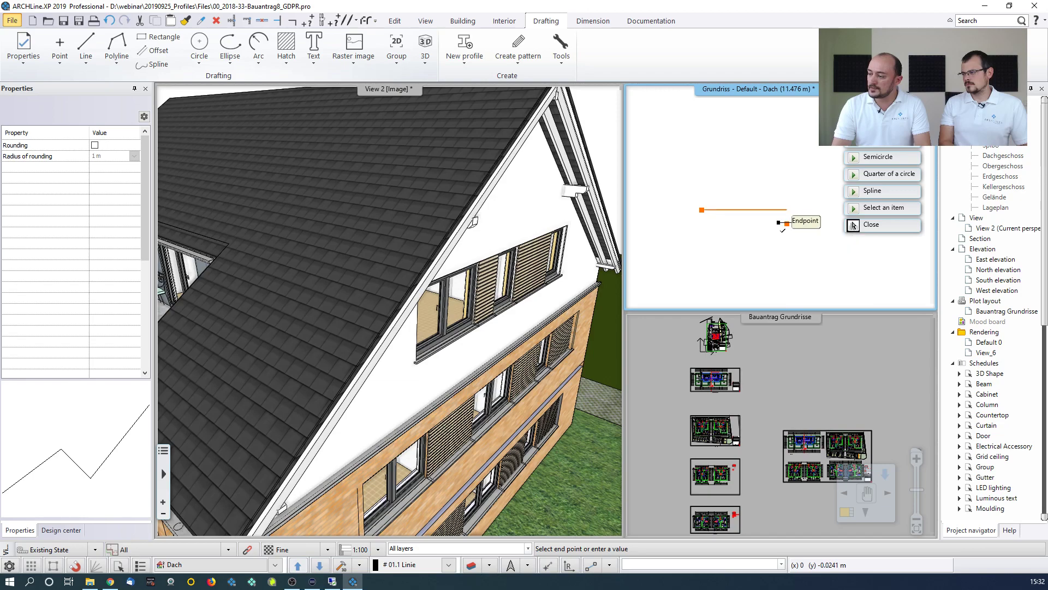
left_click(776, 234)
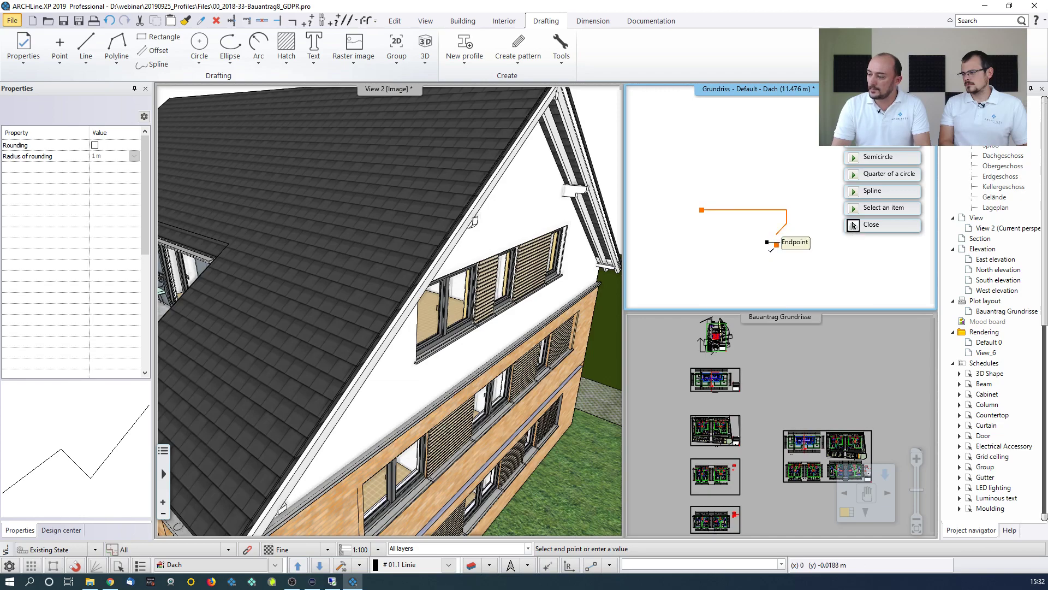
left_click(755, 253)
left_click(756, 266)
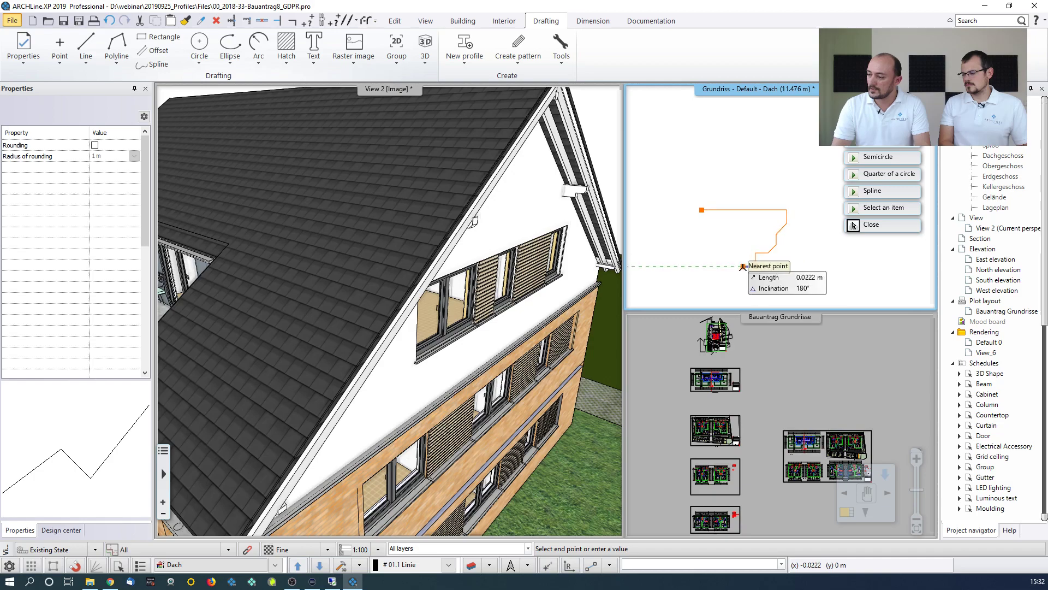
left_click(747, 275)
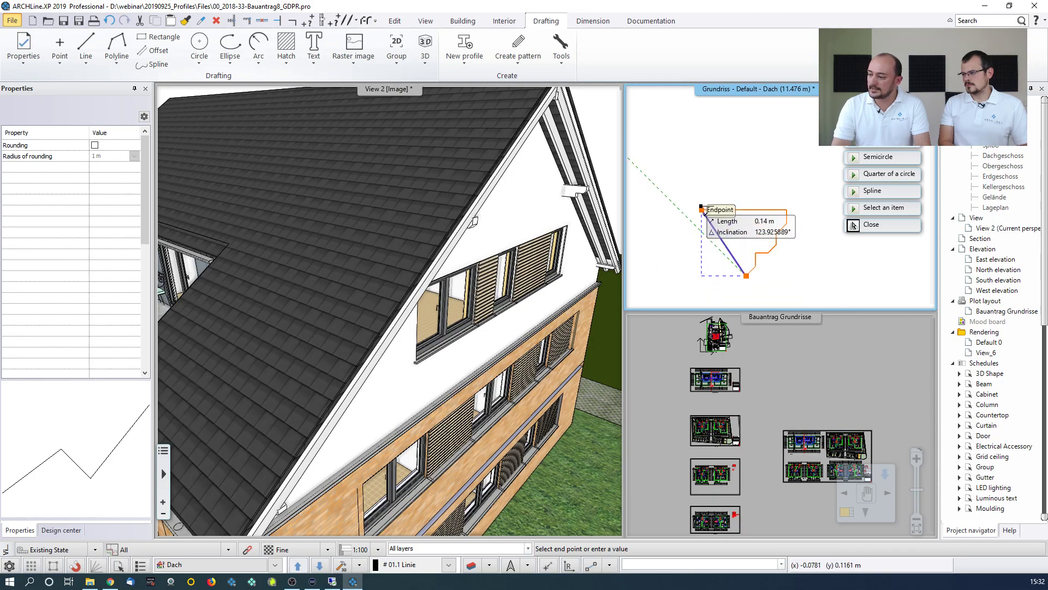
left_click(702, 276)
key("Escape")
key("Escape")
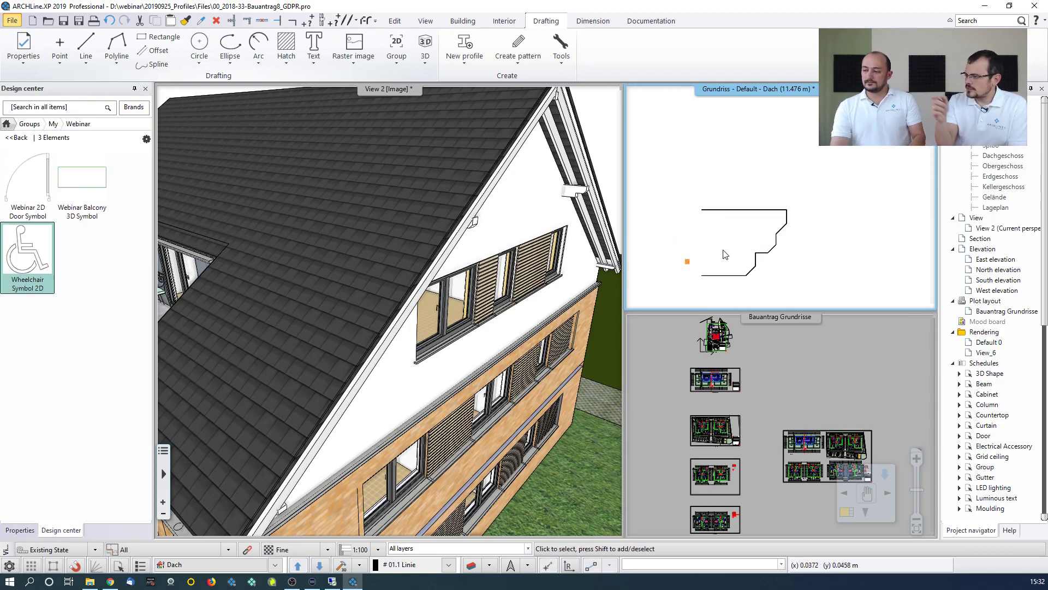
scroll(724, 254, "down", 2)
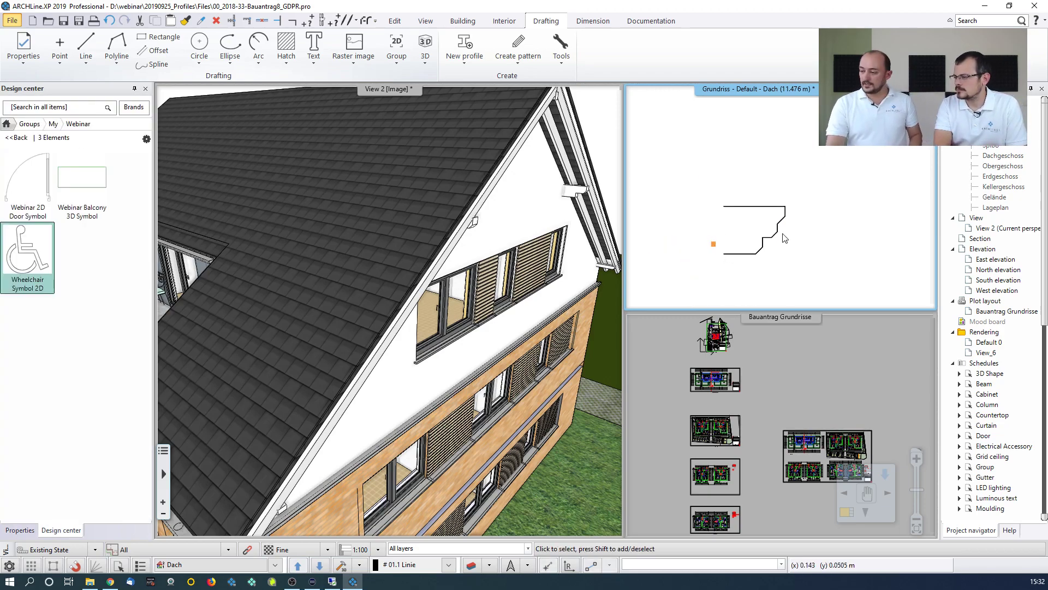
scroll(754, 262, "up", 2)
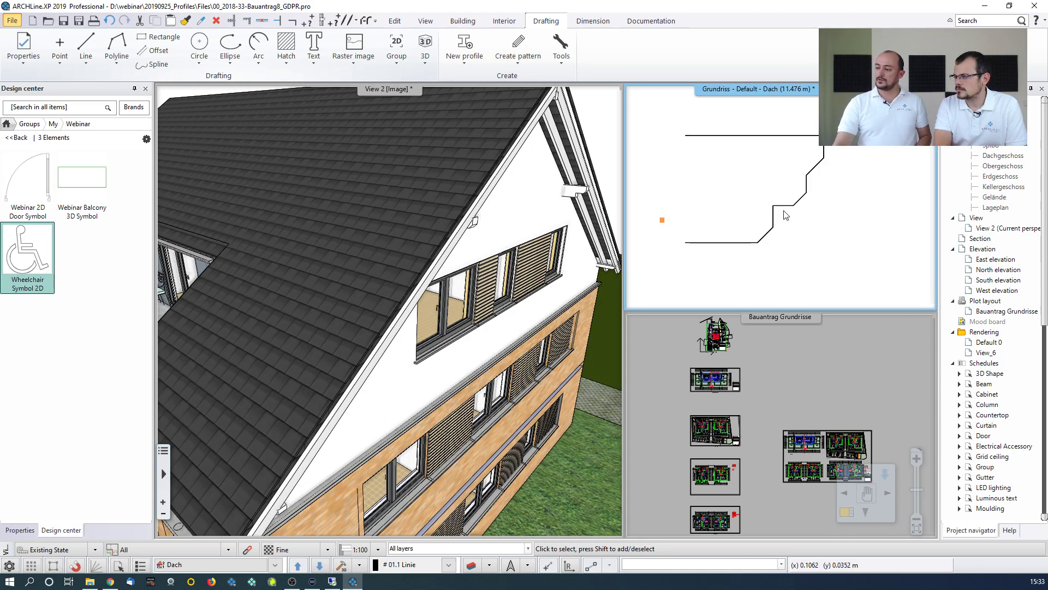
left_click(774, 209)
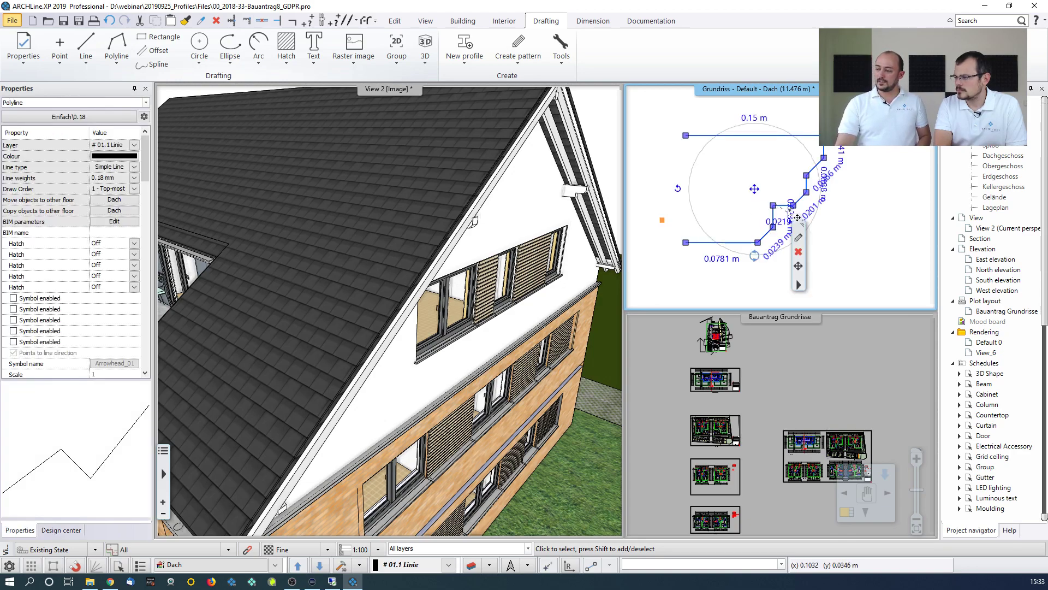
mouse_move(807, 192)
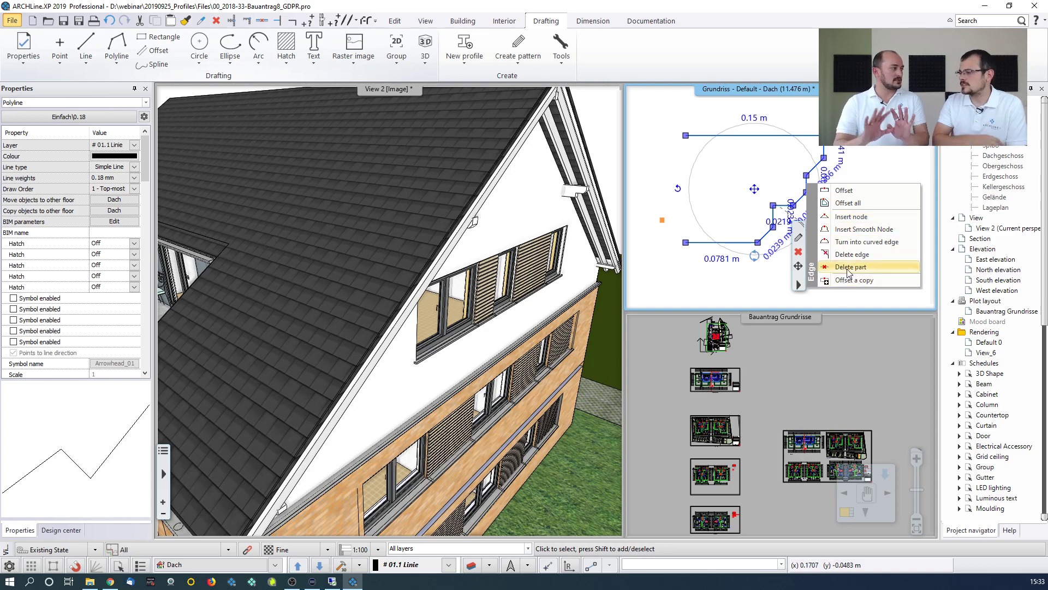
left_click(720, 172)
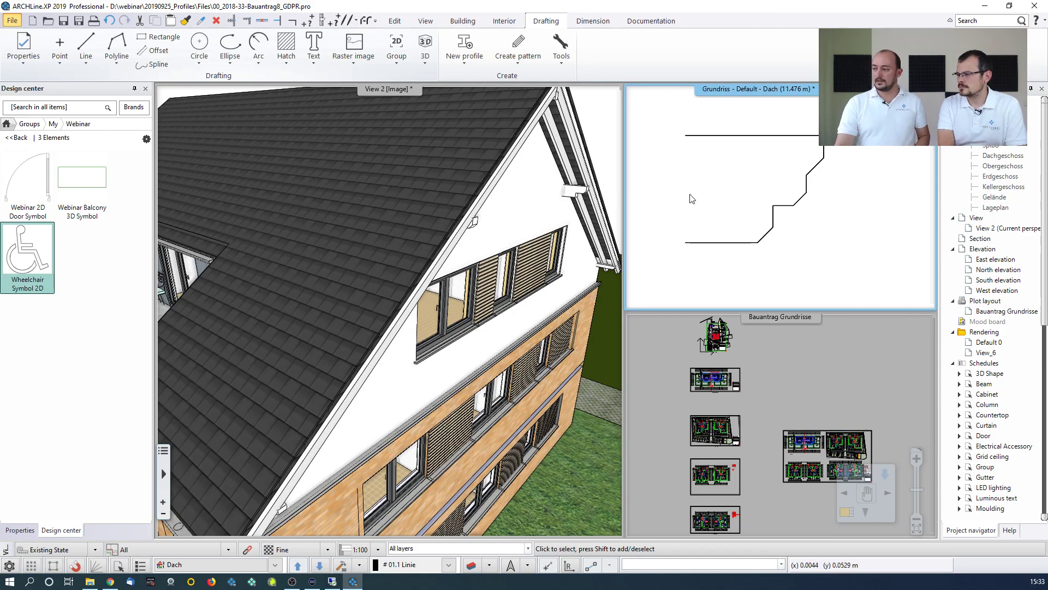
Step: Define an open profile from the stepped polyline, with its reference point at the free end of the lower horizontal segment
left_click(464, 60)
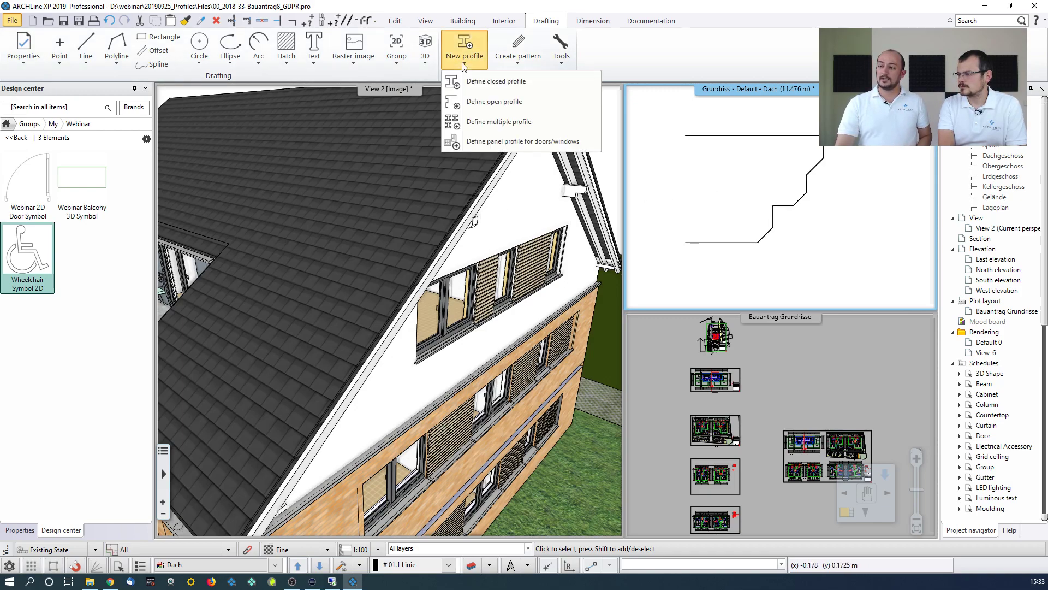
left_click(518, 102)
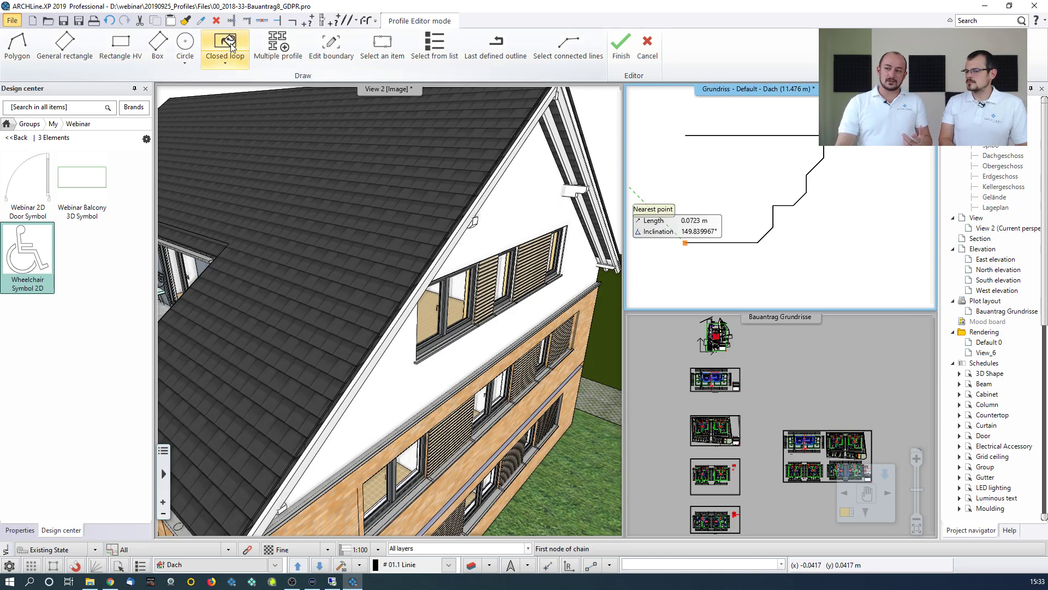
left_click(383, 50)
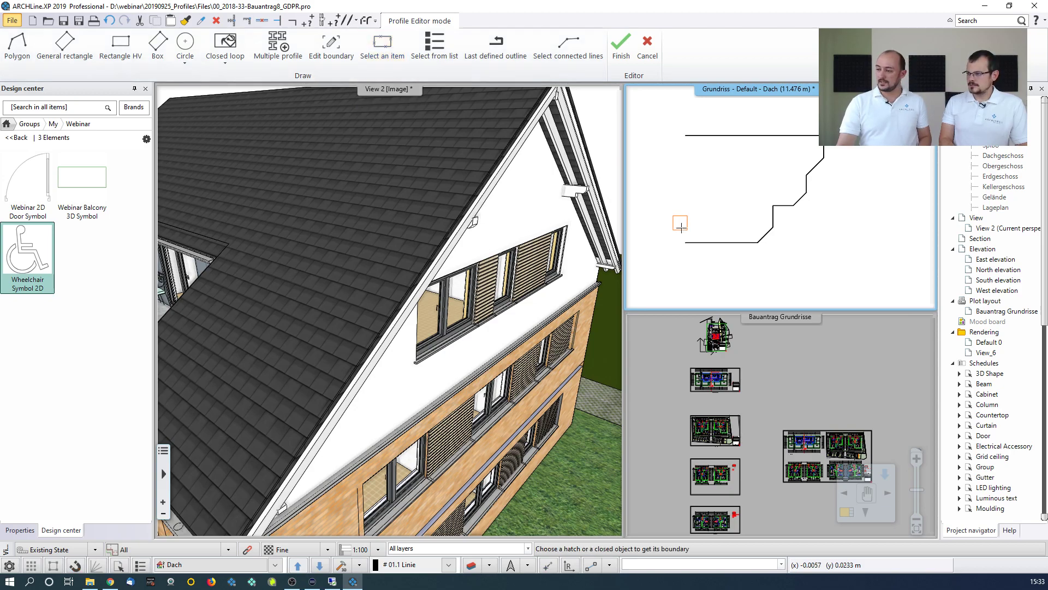
left_click(692, 242)
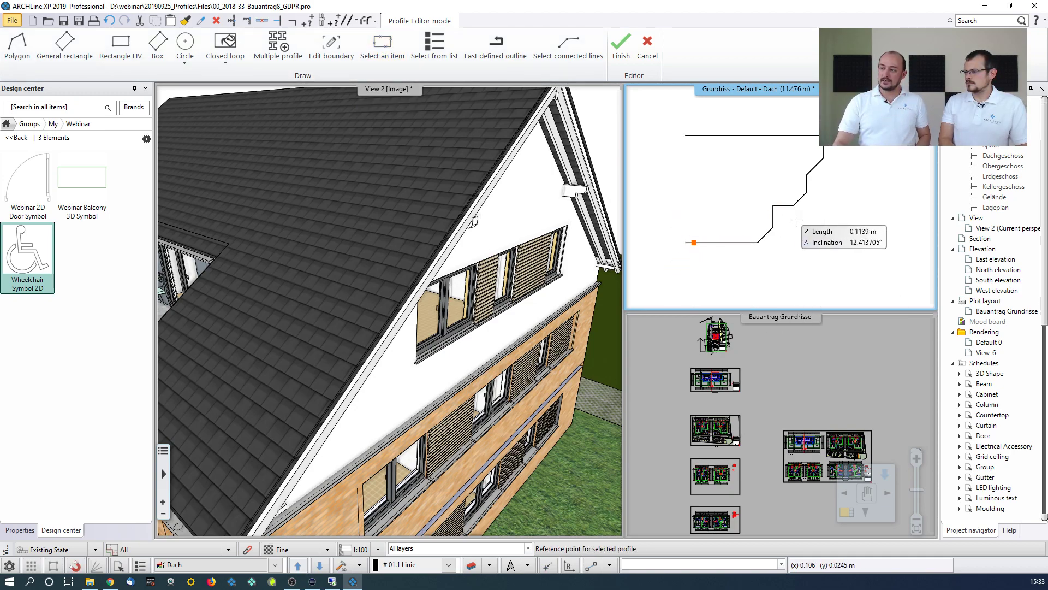
left_click(686, 240)
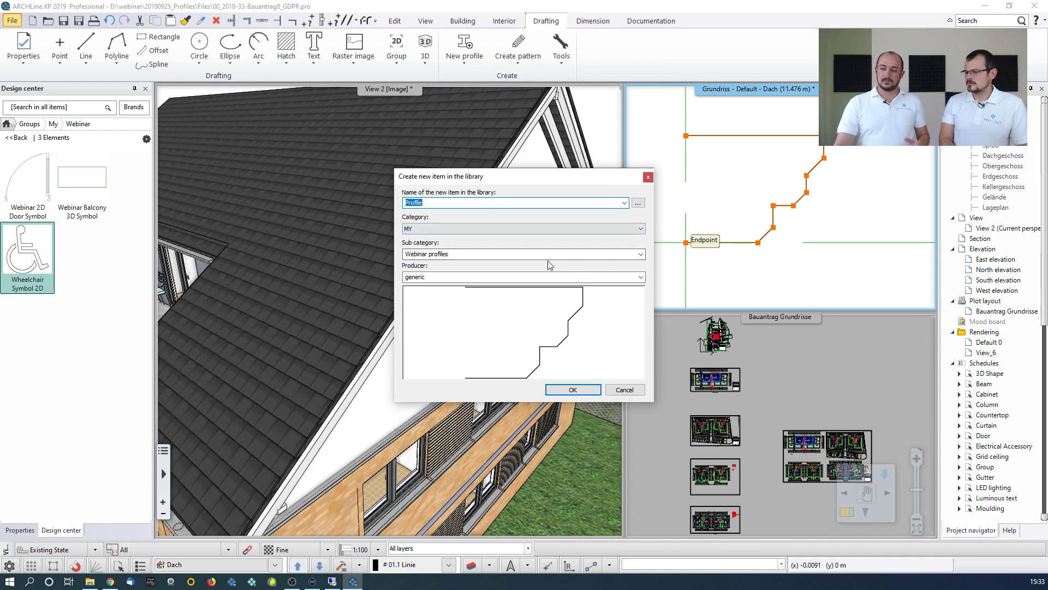
Step: Name the new profile "End profile W" and save it to the library in the MY category, Webinar profiles subcategory
left_click(436, 205)
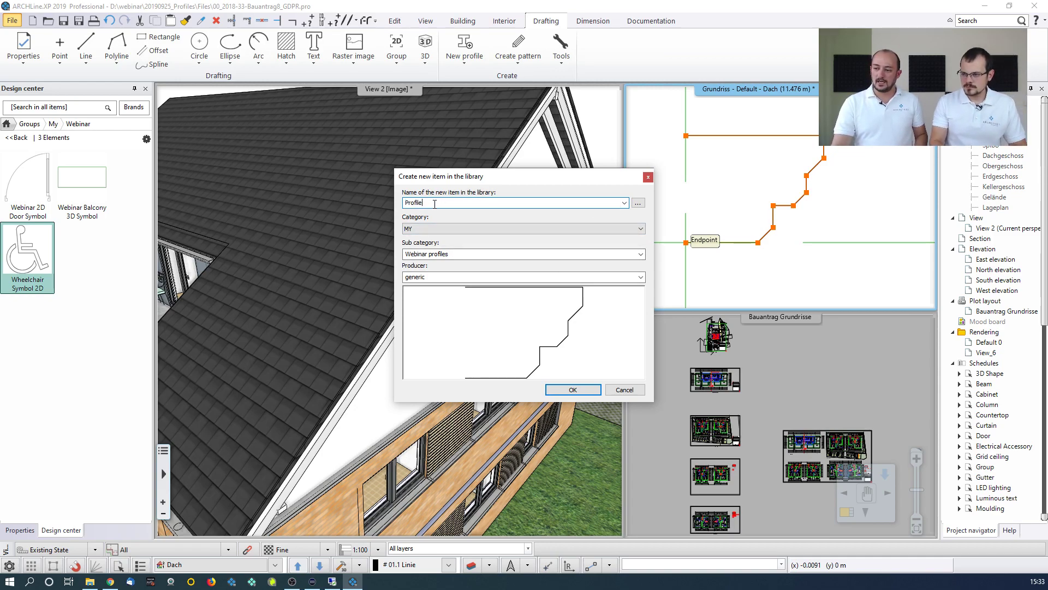
left_click_drag(434, 203, 377, 202)
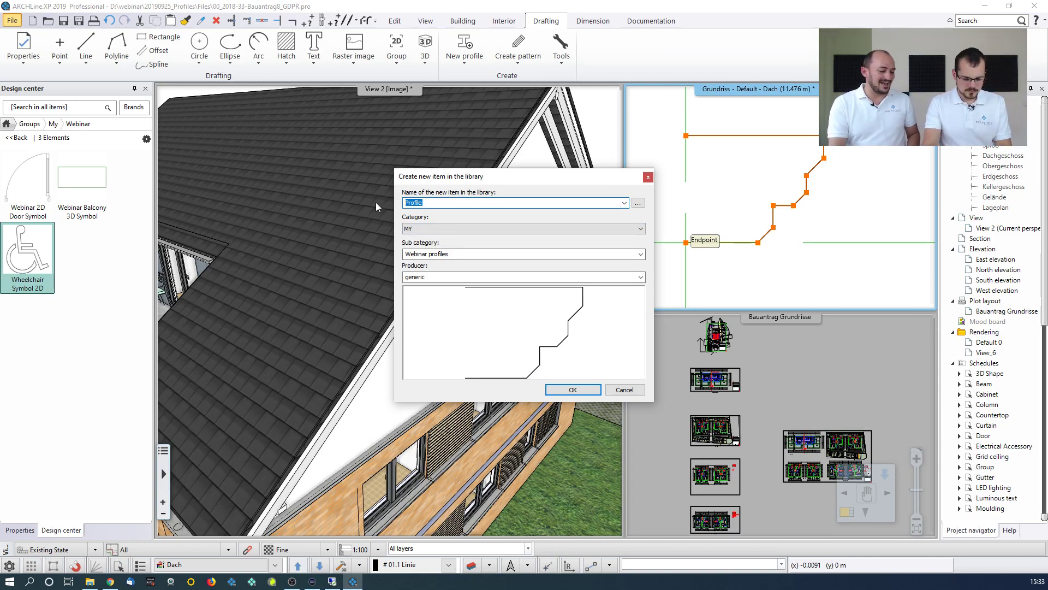
type("End p")
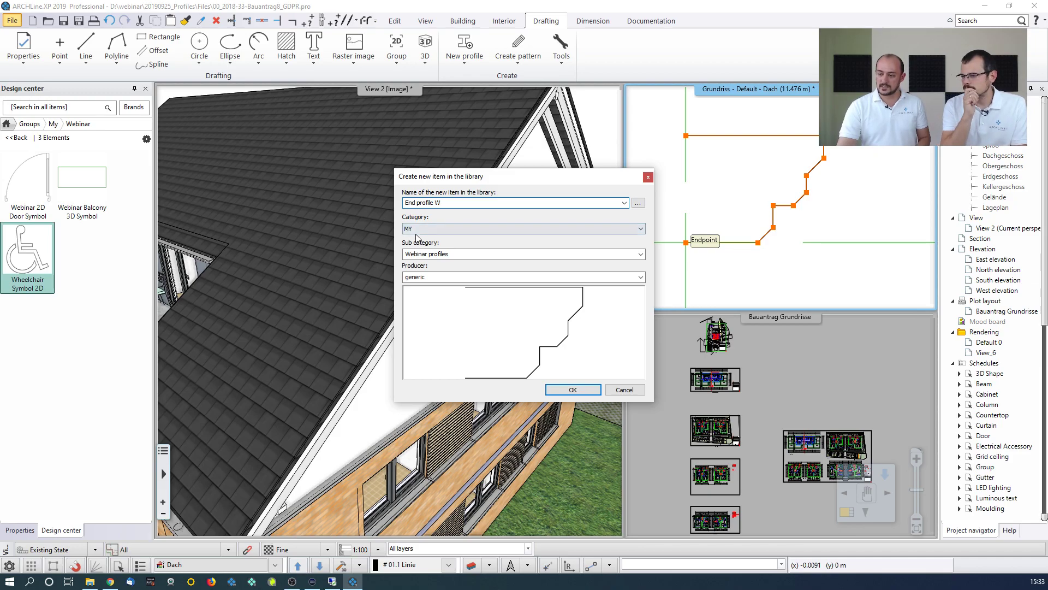
left_click(573, 390)
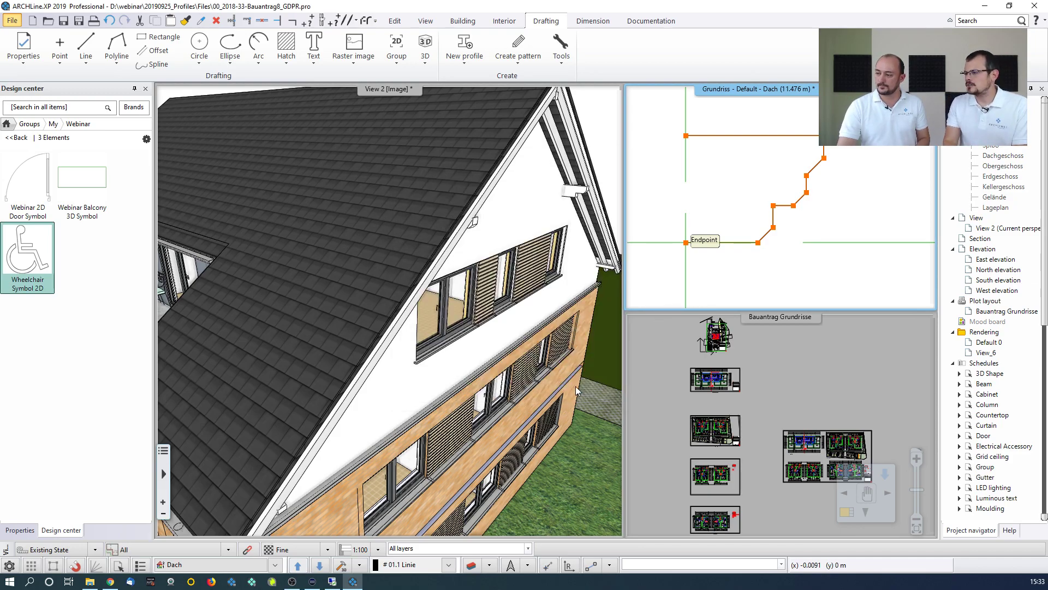
Step: Open the gable roof's properties from the 3D view and show its middle purlin settings
left_click(460, 228)
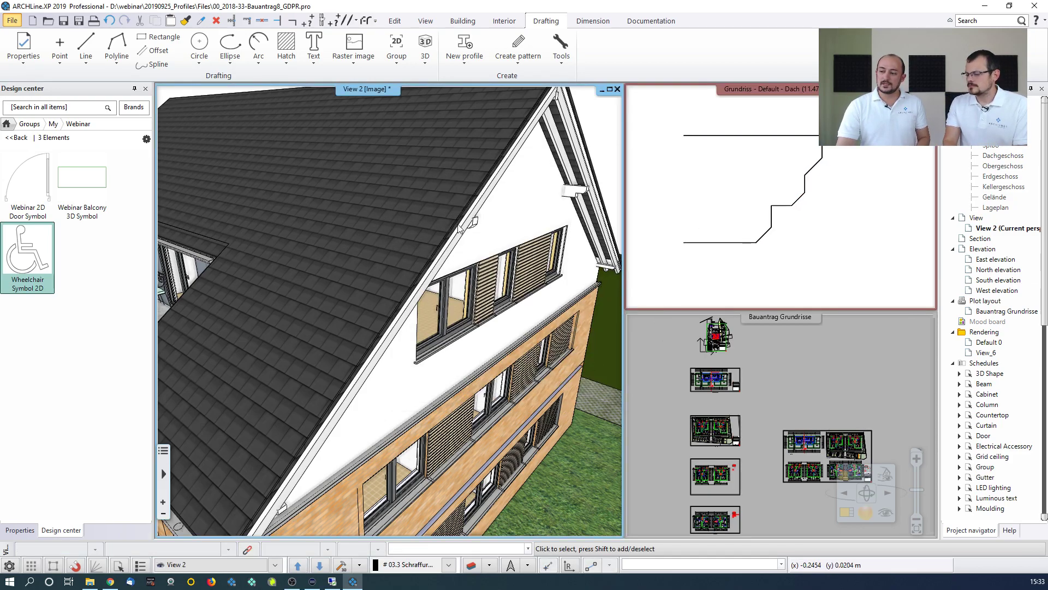
left_click(460, 227)
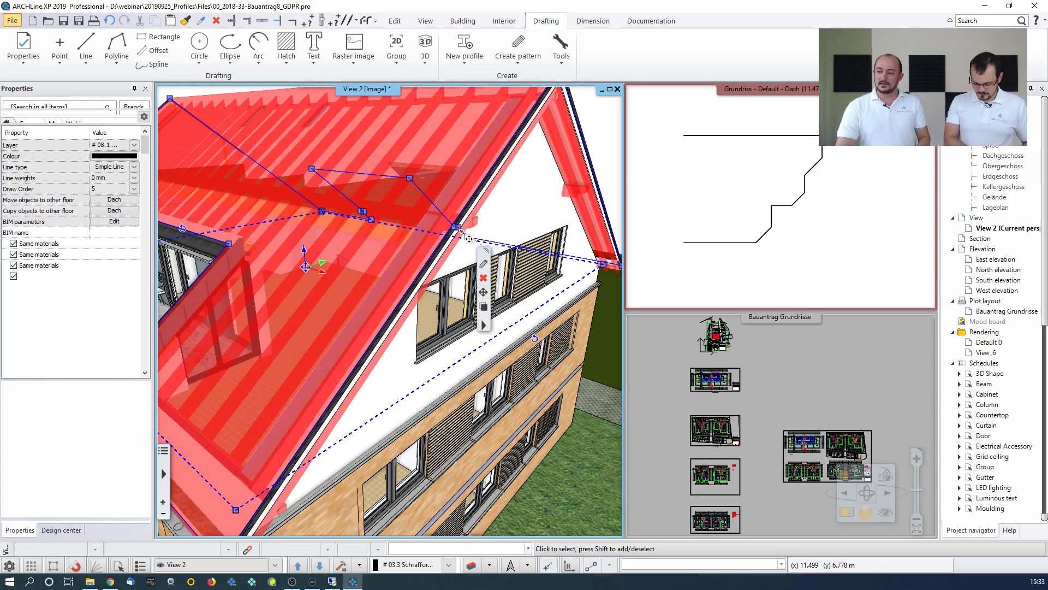
left_click(479, 265)
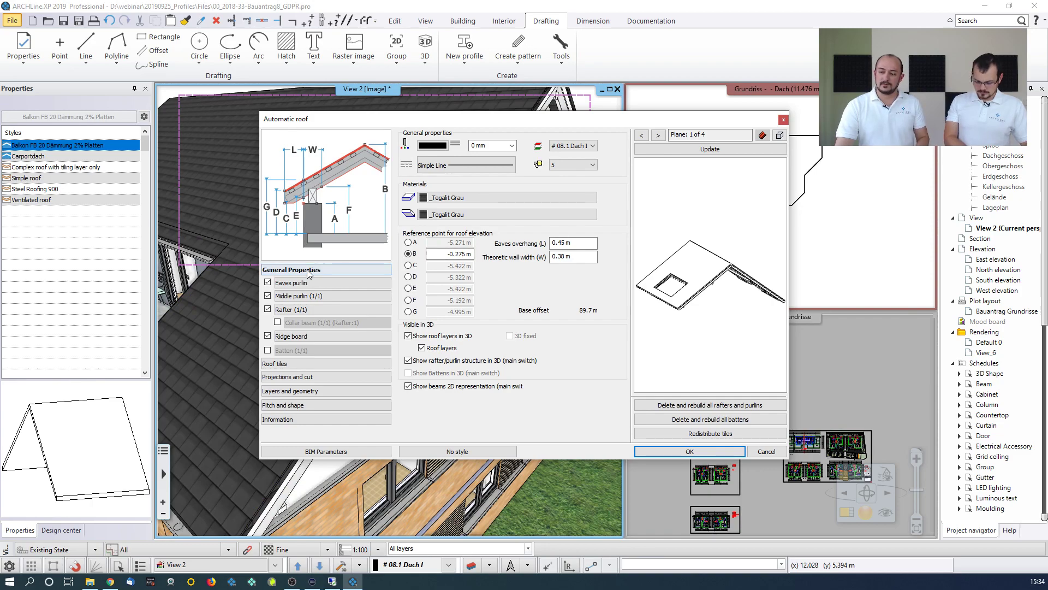
left_click(304, 296)
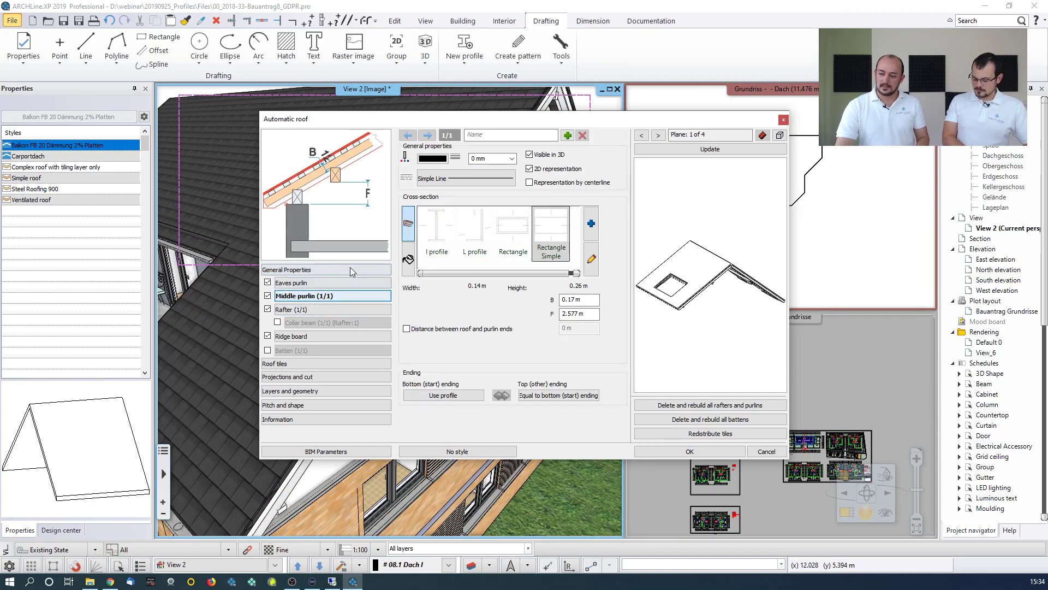
Step: Replace the profile of the middle purlin's bottom ending with End profile W from the library's Webinar profiles
left_click(448, 397)
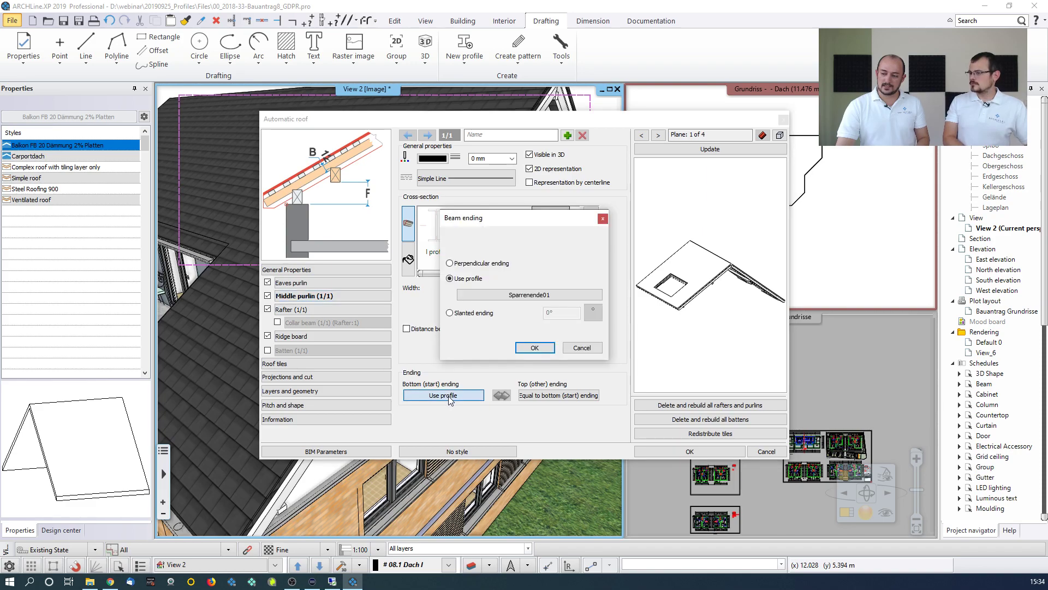
left_click(538, 299)
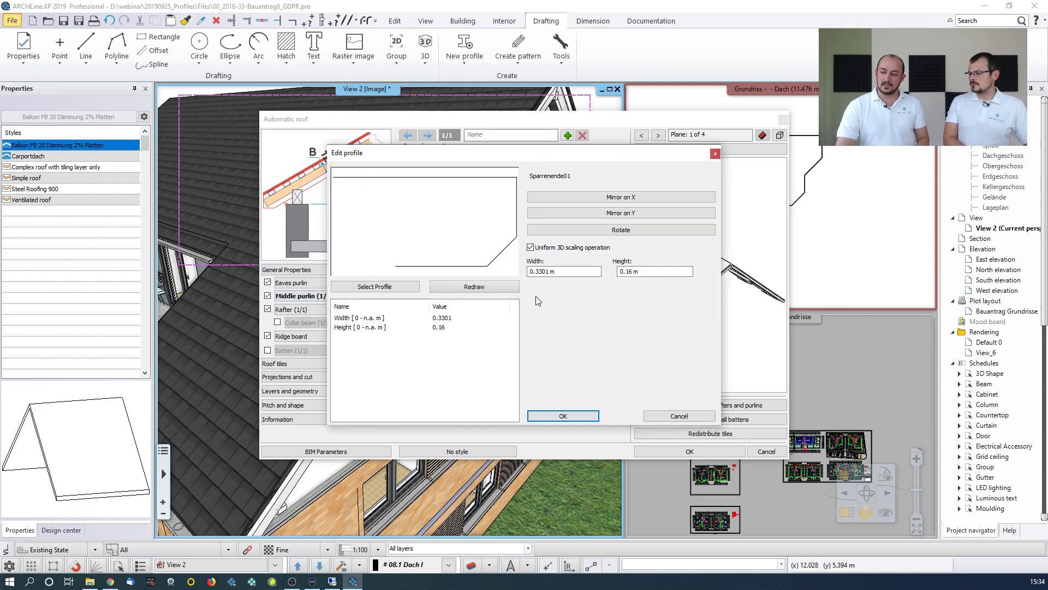
left_click(391, 290)
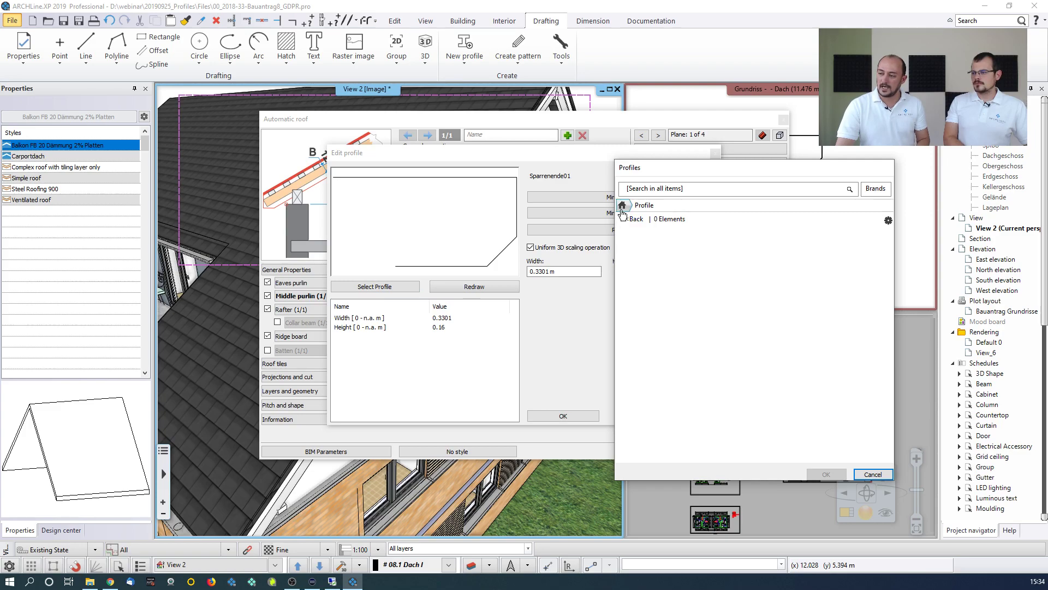
left_click(642, 242)
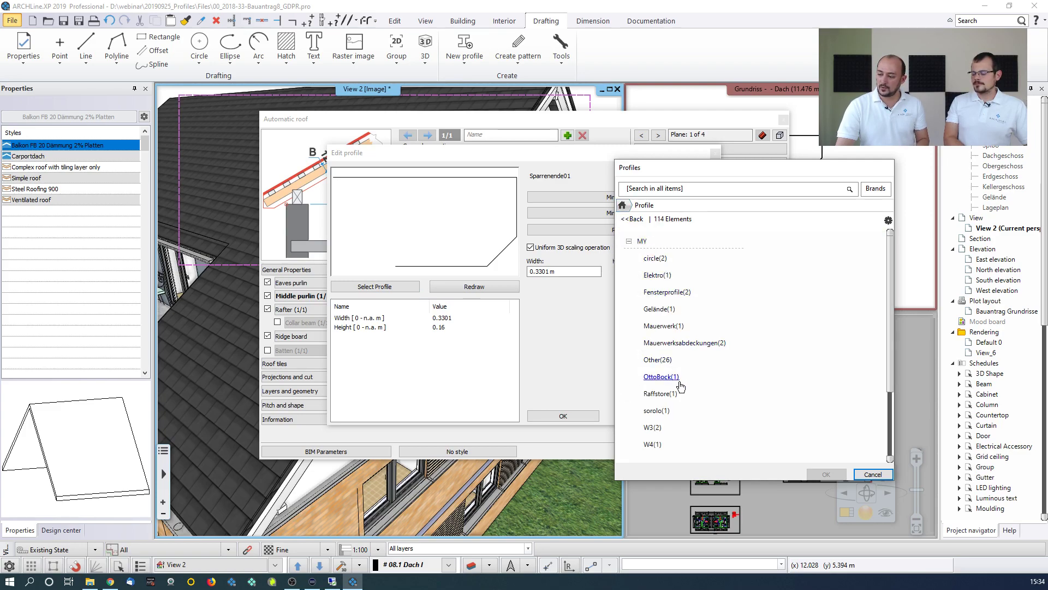
scroll(667, 430, "down", 3)
left_click(664, 356)
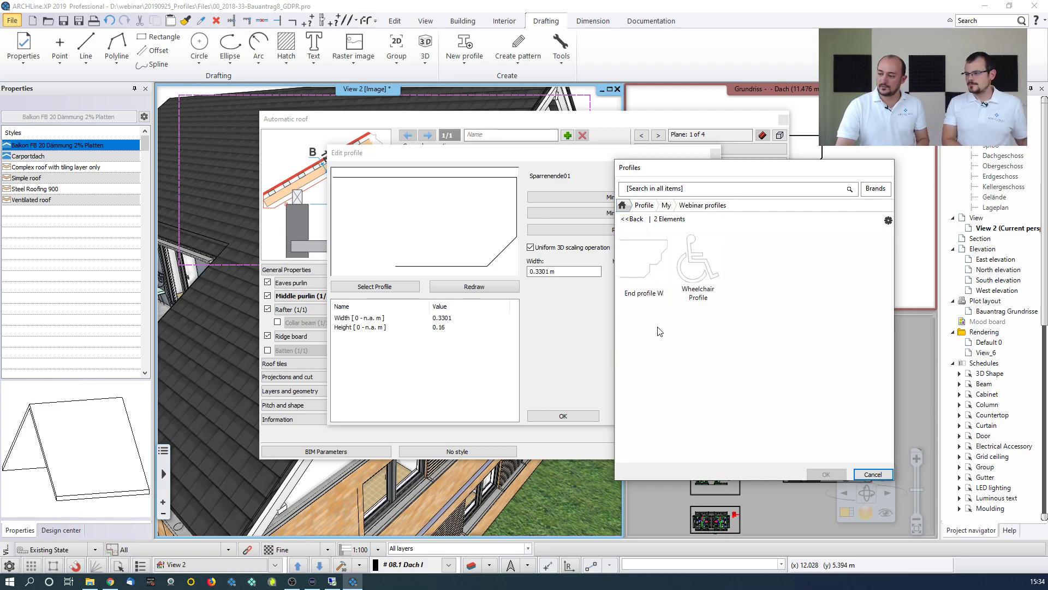
left_click(654, 290)
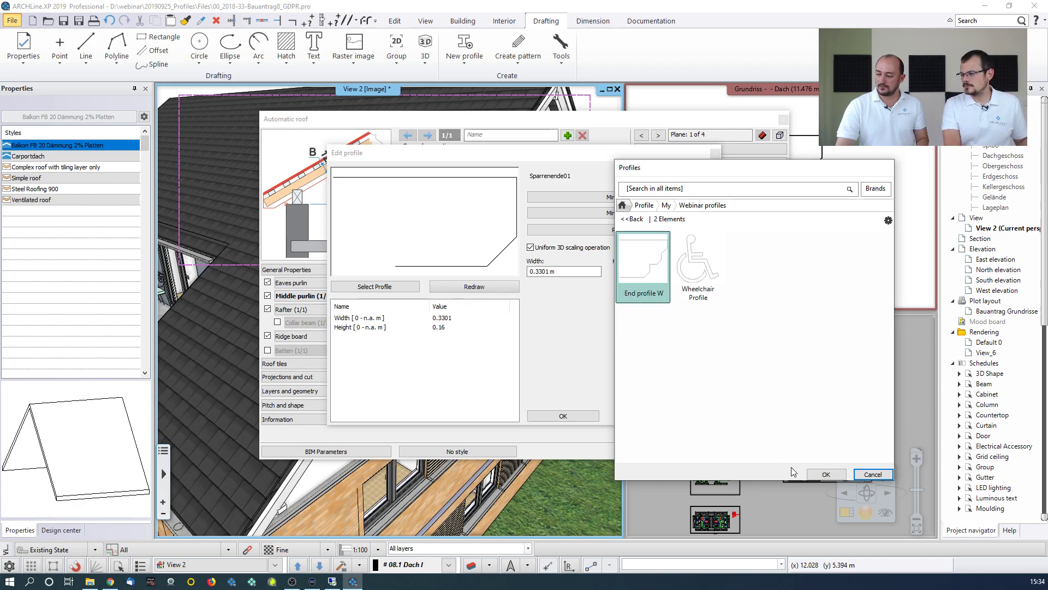
left_click(826, 474)
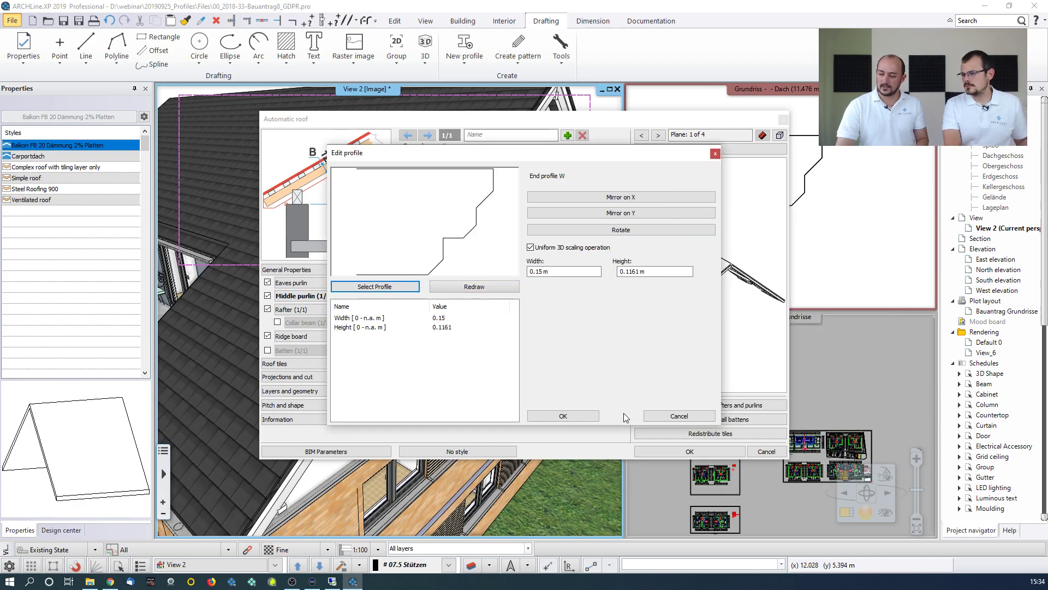
left_click(563, 416)
left_click(532, 344)
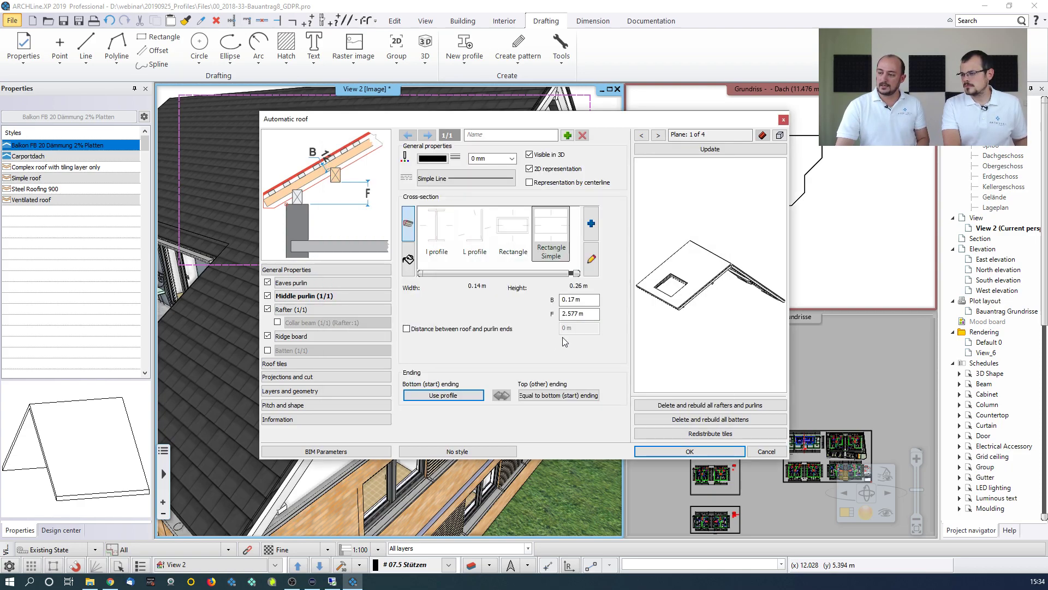
Step: Update the roof preview and inspect the middle purlin's end up close
left_click(710, 149)
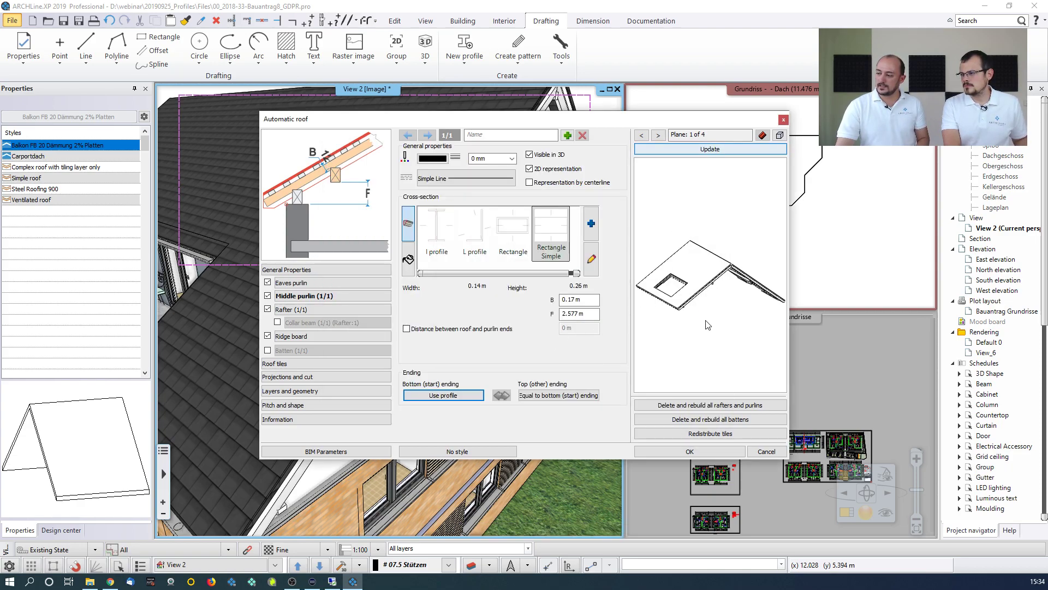
scroll(760, 278, "up", 3)
scroll(760, 277, "up", 5)
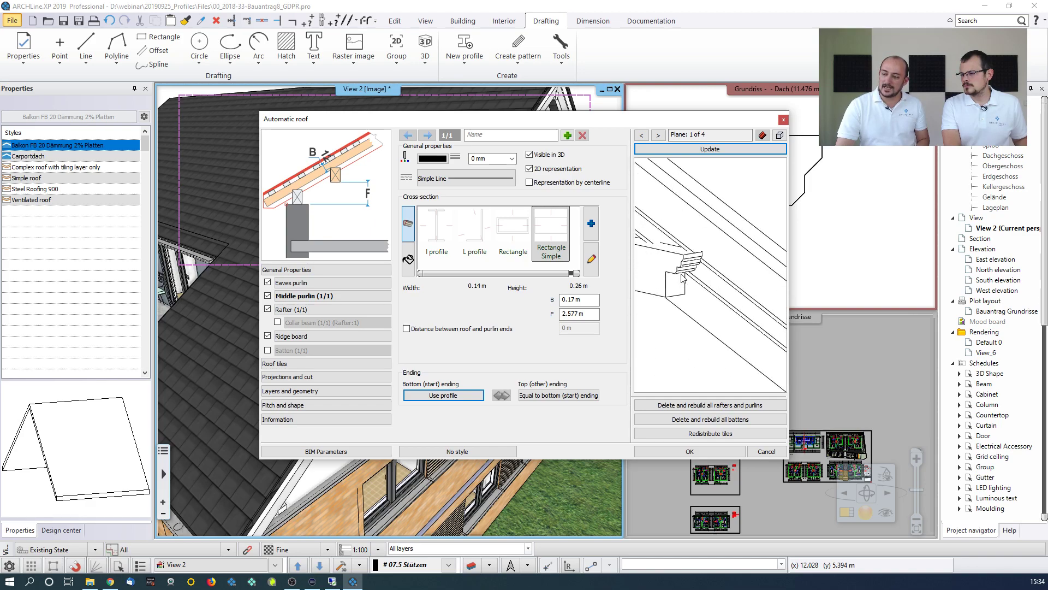
Step: Enlarge the bottom ending's End profile W by increasing its width, keeping uniform 3D scaling enabled
left_click(428, 395)
left_click(498, 295)
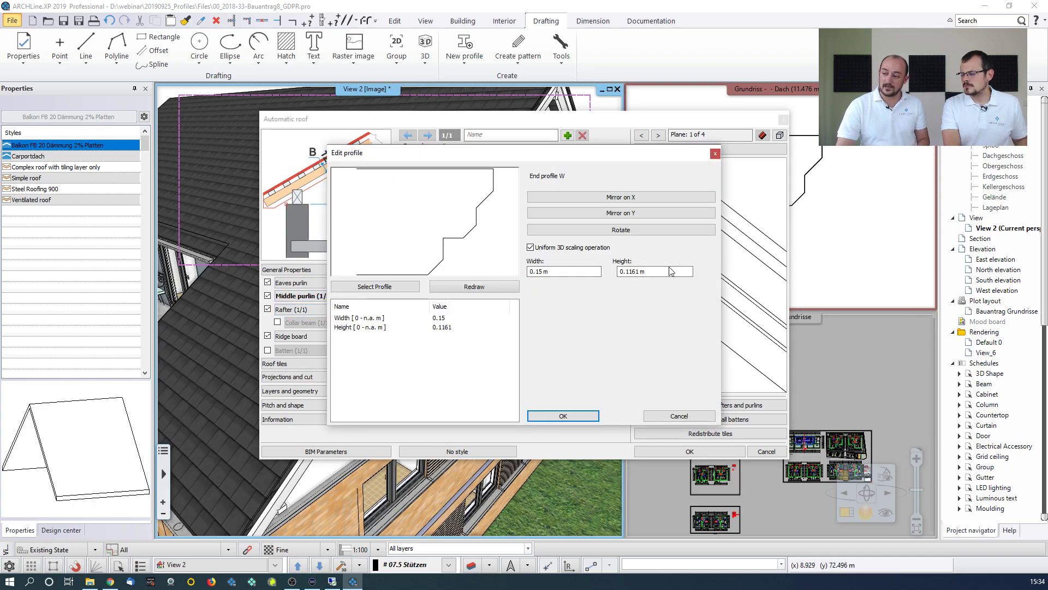
left_click(531, 248)
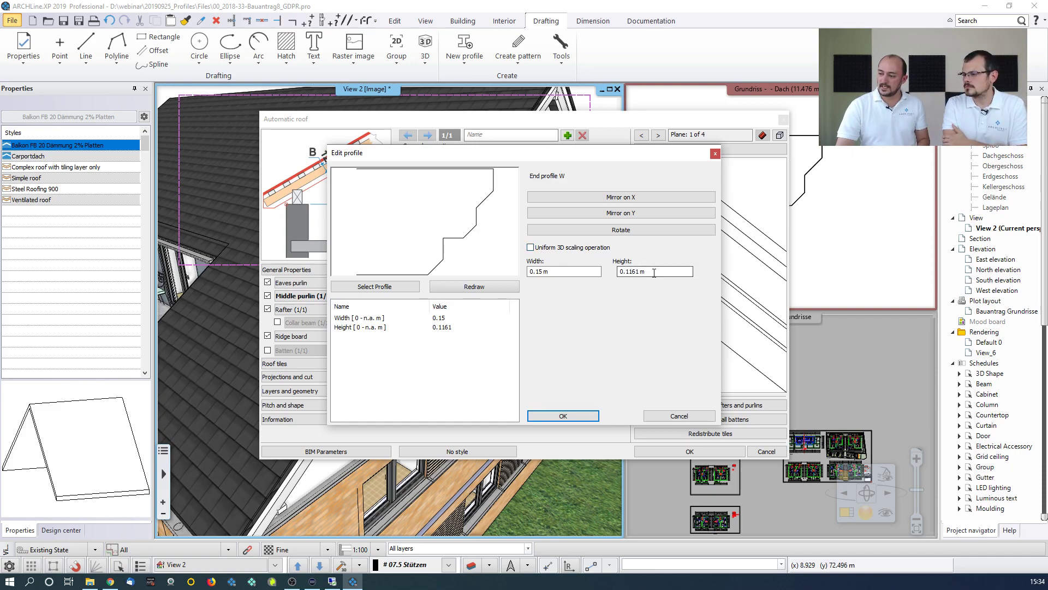
left_click(531, 247)
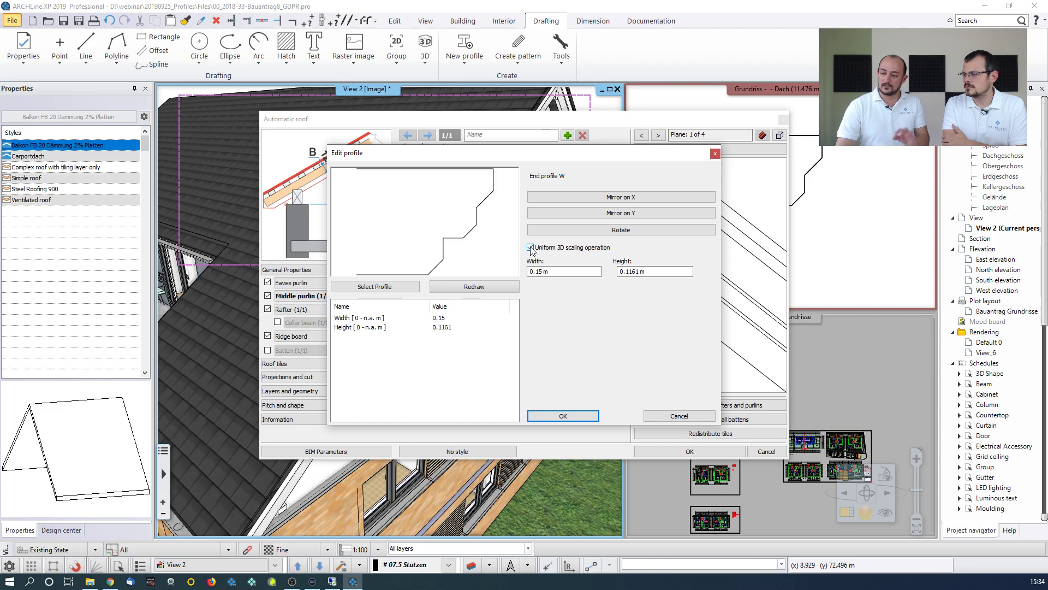
left_click_drag(550, 271, 537, 273)
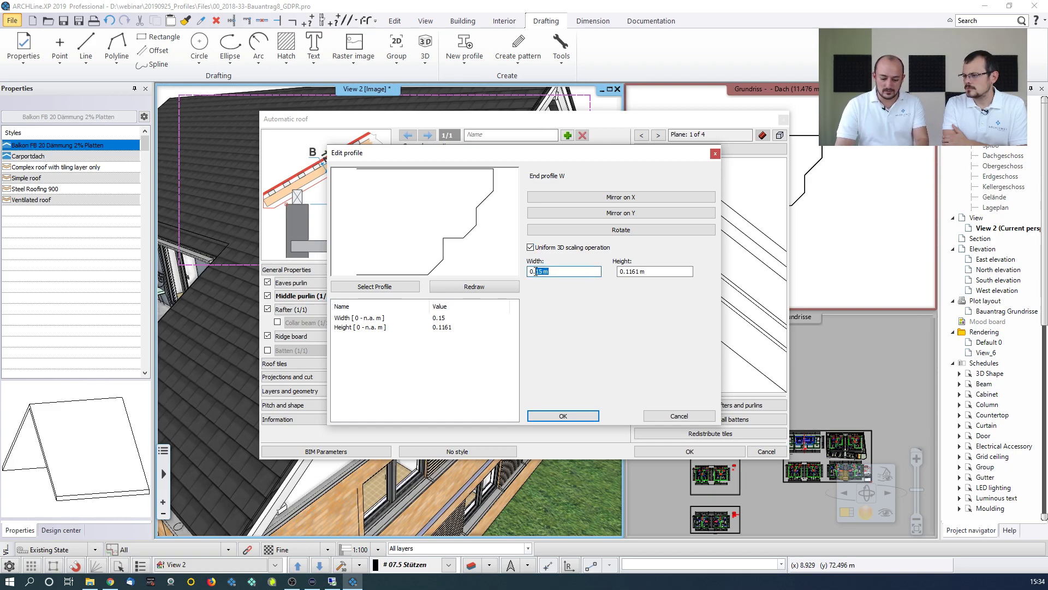
left_click(573, 417)
left_click(535, 348)
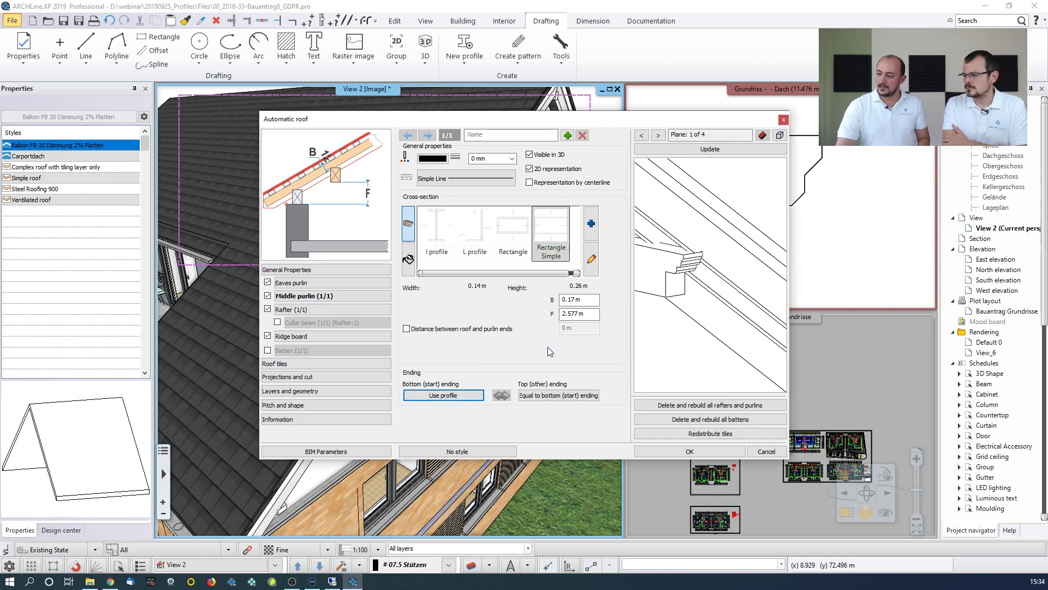
Step: Update the preview with the enlarged purlin ending and apply the changed settings to the gable roof
left_click(726, 149)
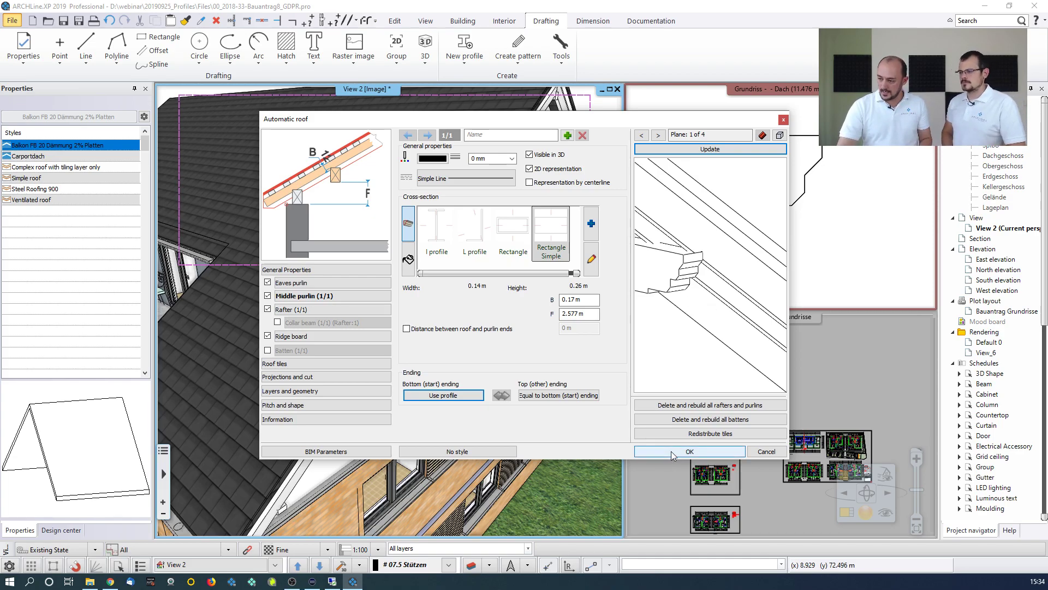
key("Return")
scroll(535, 227, "up", 3)
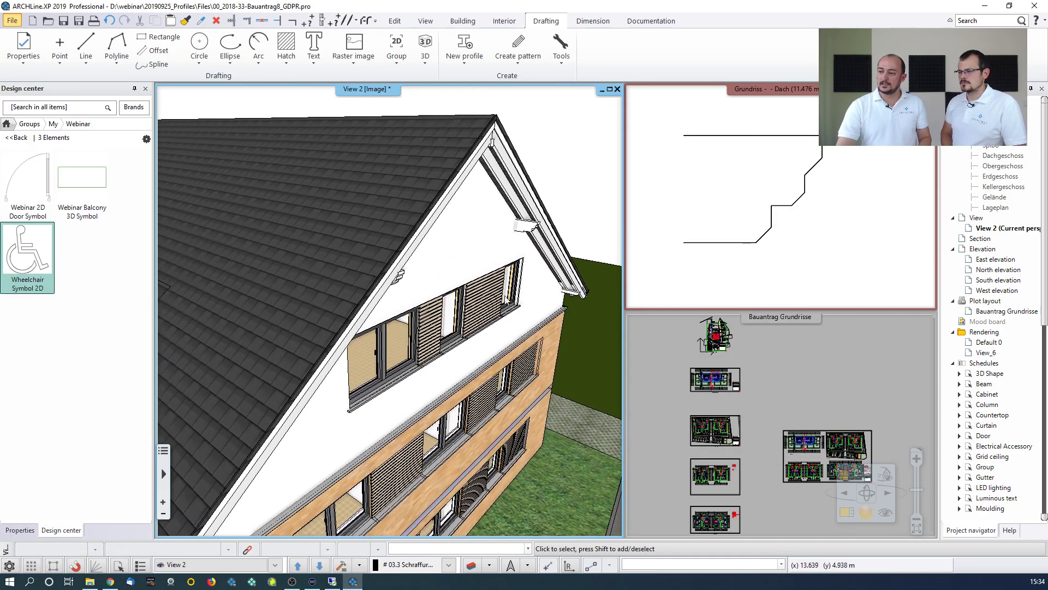
Step: Open the settings of the gutter above the terrace and show the options of its first downspout
scroll(525, 235, "up", 3)
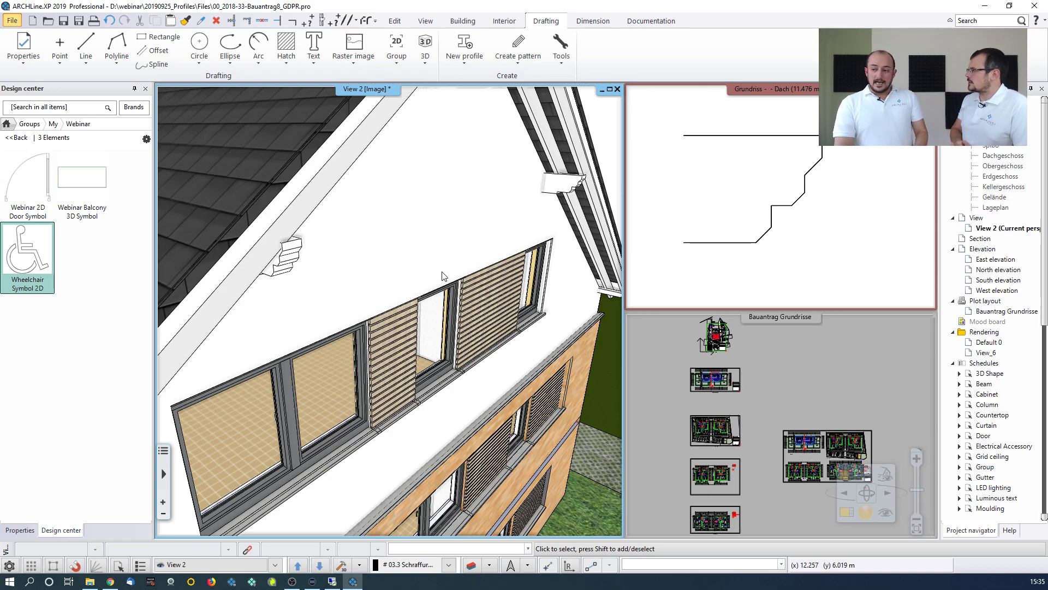
middle_click_drag(356, 245, 395, 157)
scroll(338, 281, "down", 3)
scroll(433, 281, "down", 6)
left_click(394, 157)
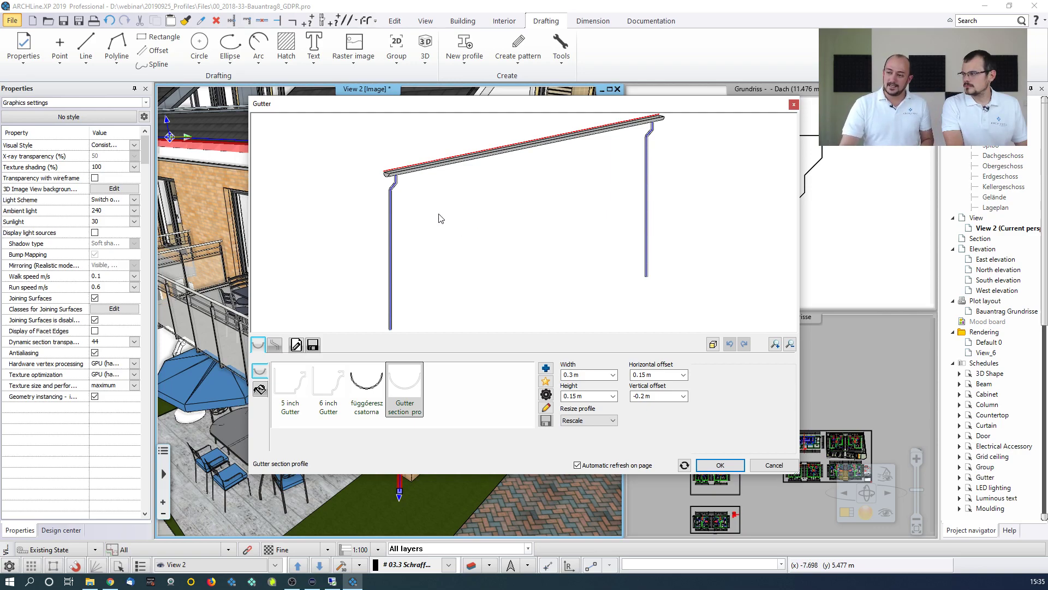
left_click(275, 344)
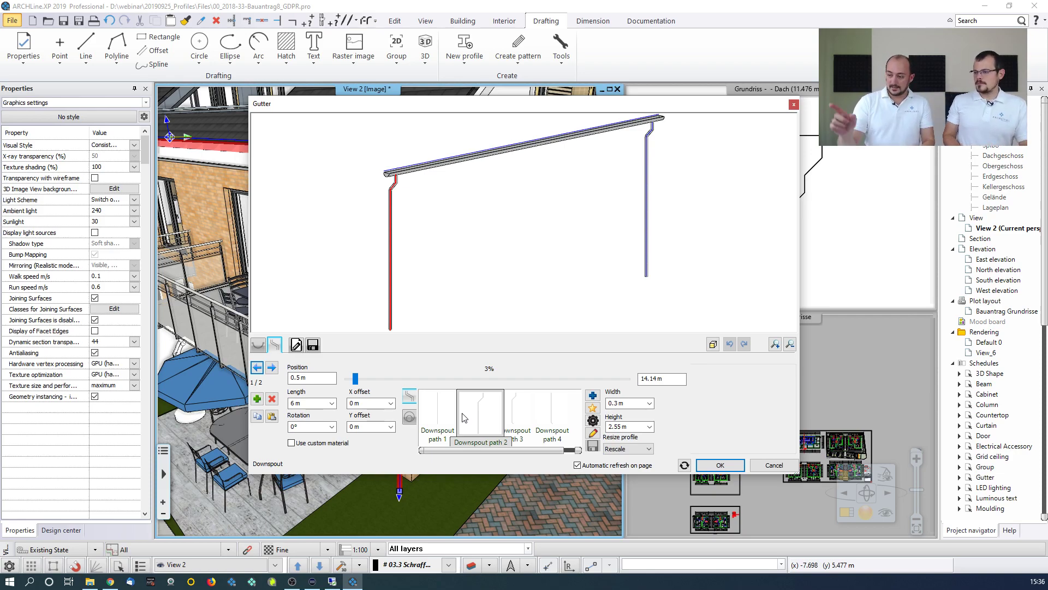
Step: Choose Downspout path 2 for the first downspout, review the library paths and section profiles, and accept the gutter settings
left_click(464, 417)
left_click(593, 394)
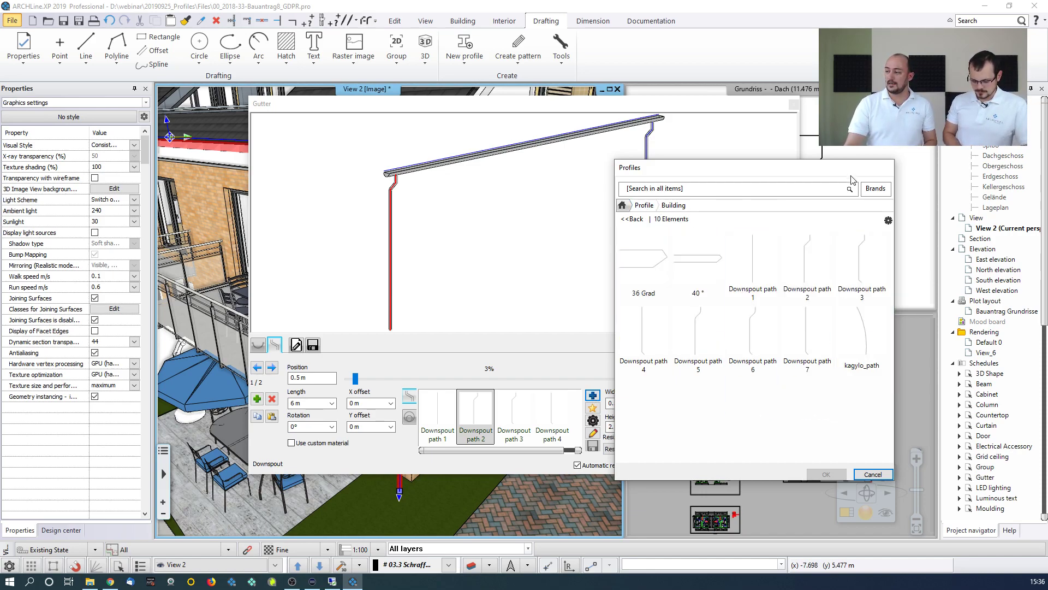
left_click(873, 474)
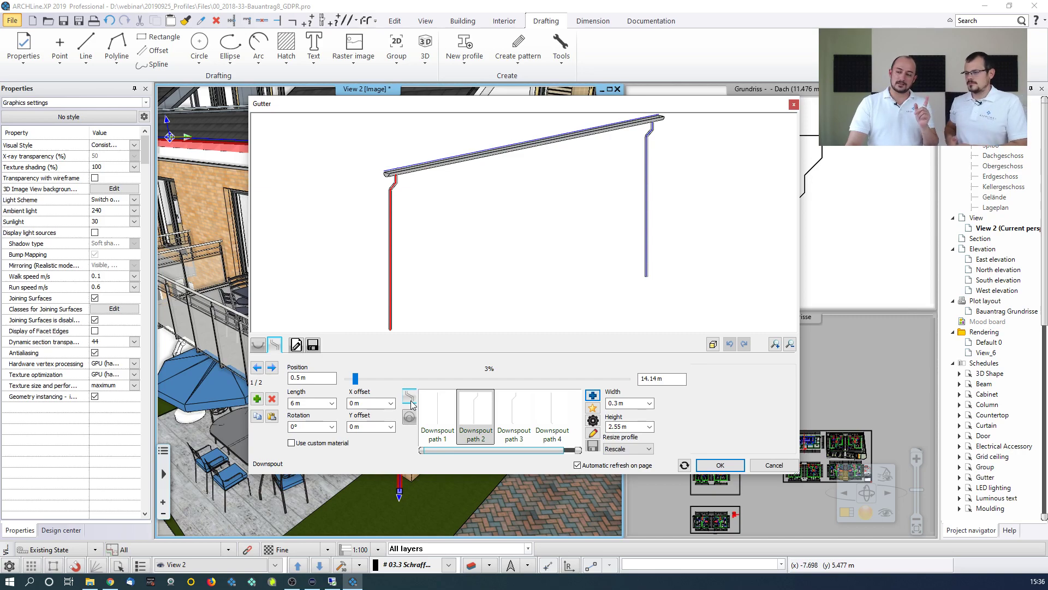
left_click(409, 418)
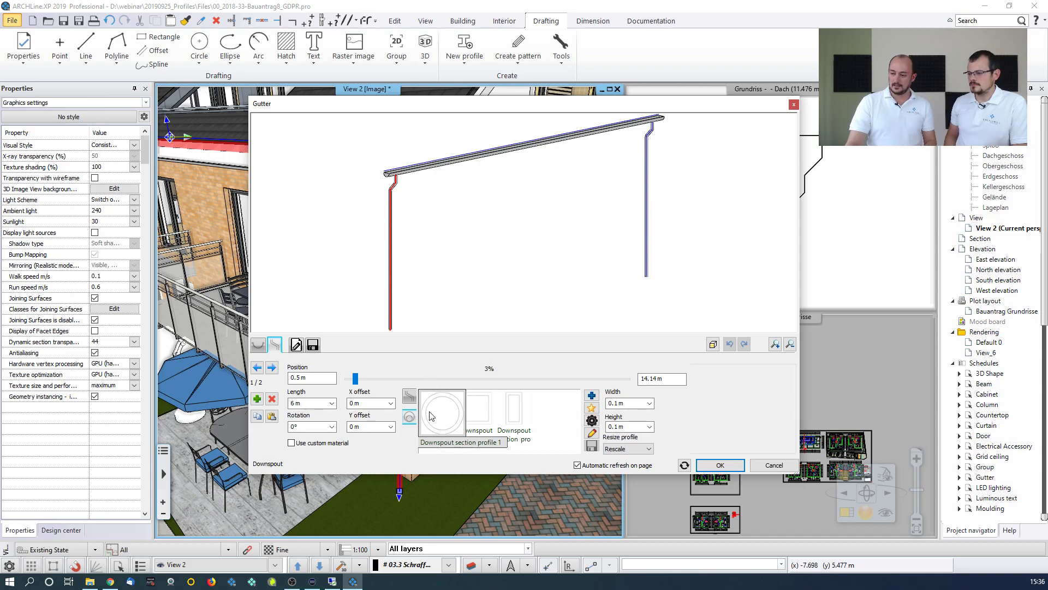
left_click(411, 395)
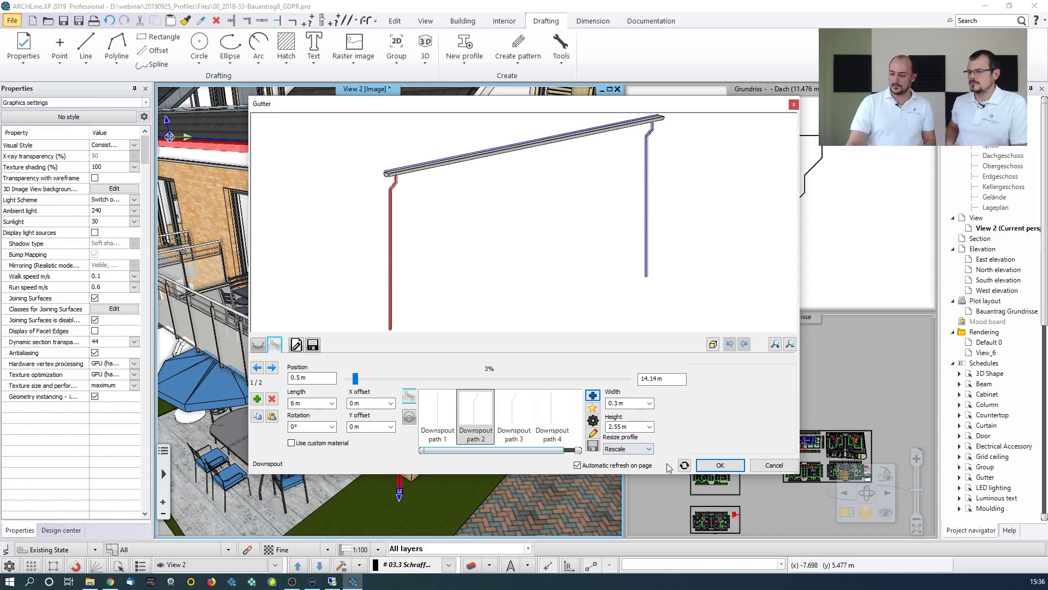
left_click(709, 466)
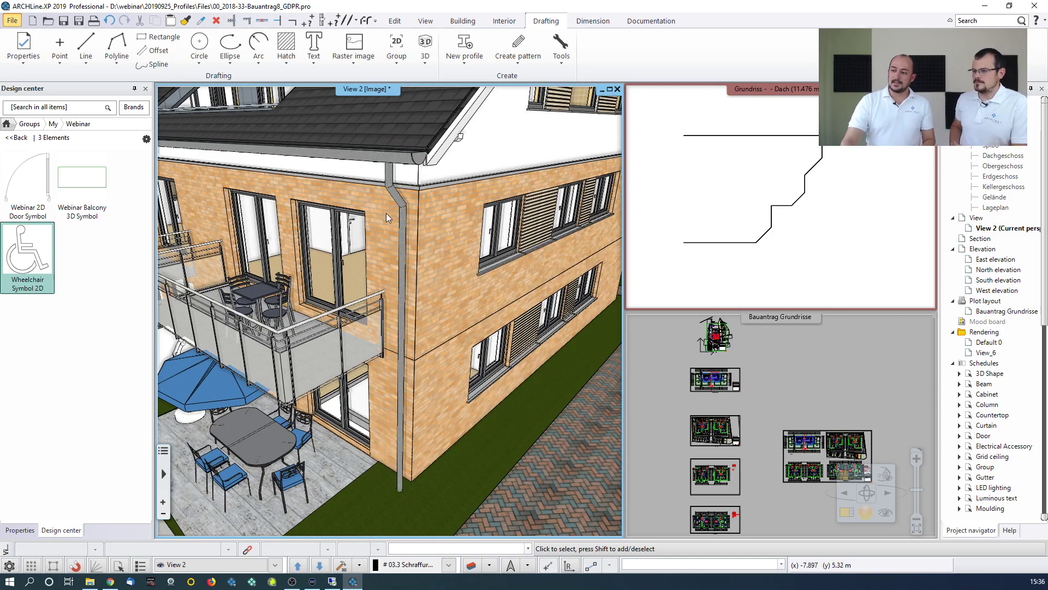
Step: Try to offset the long vertical segment of the downspout at the building corner
left_click(401, 222)
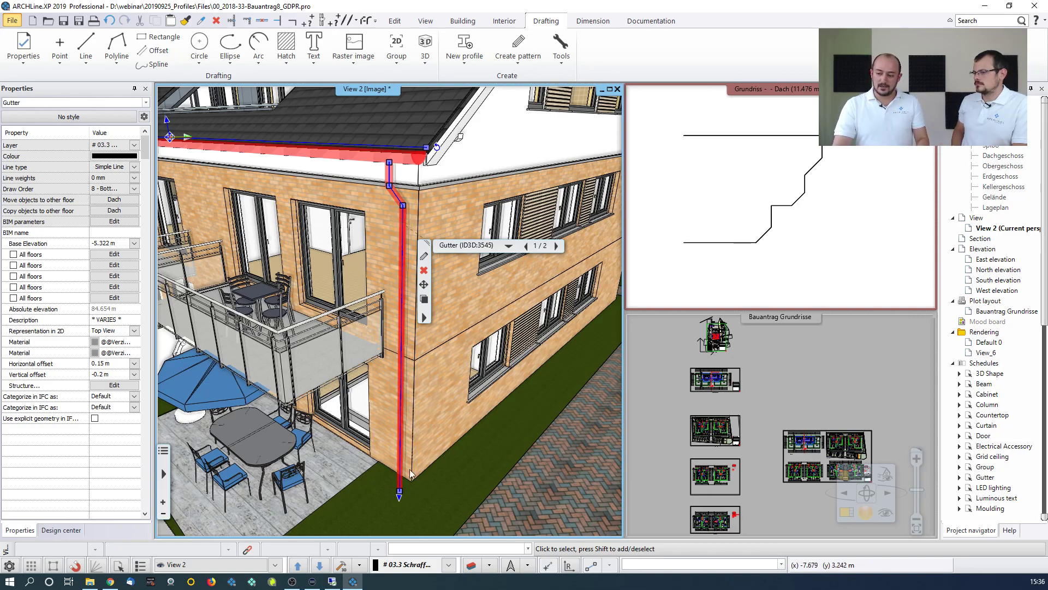
right_click(404, 274)
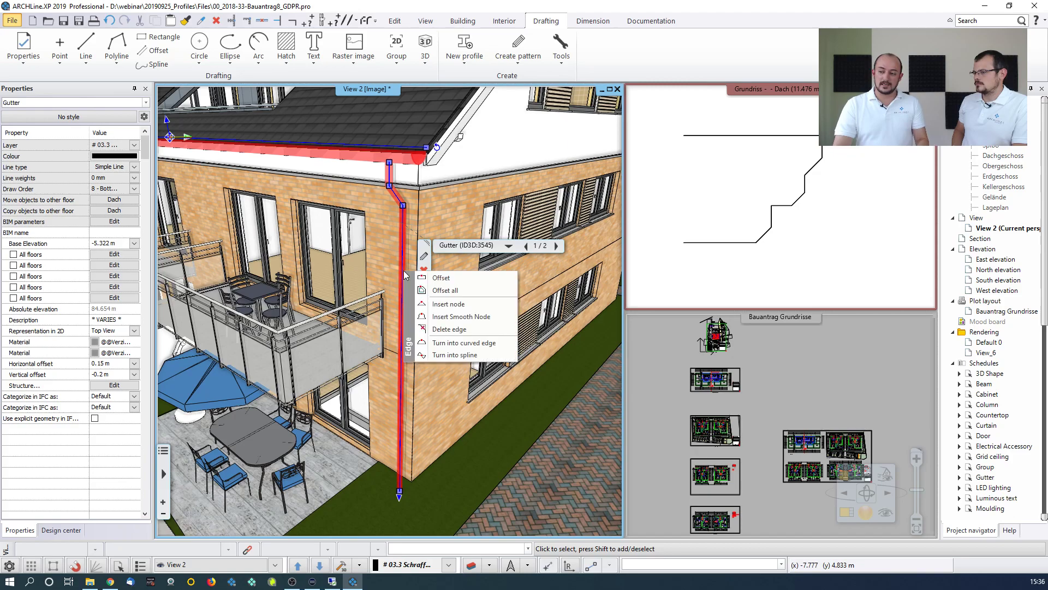
key("Escape")
left_click(424, 284)
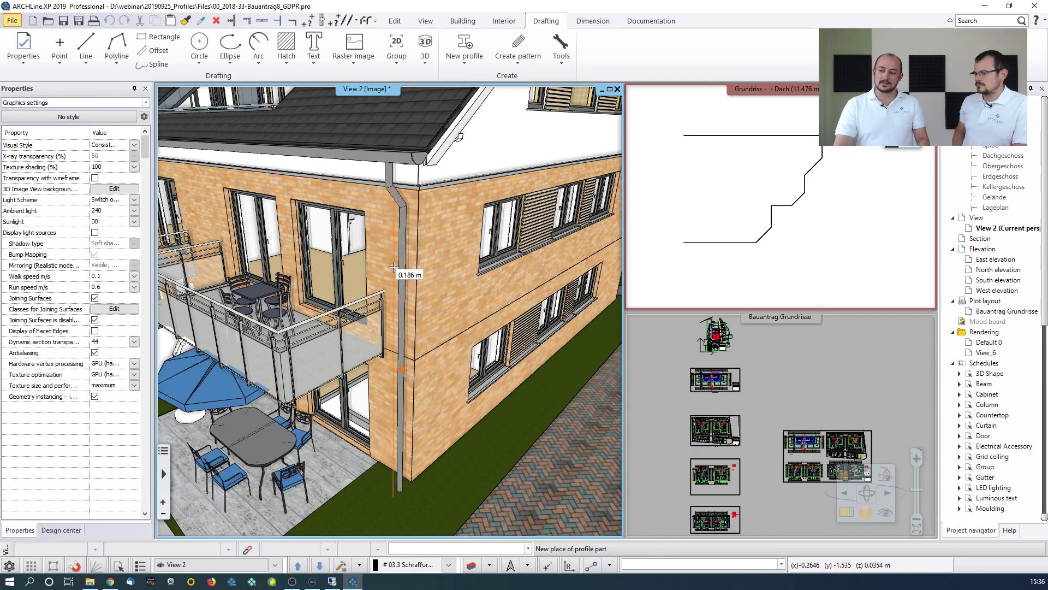
left_click(393, 267)
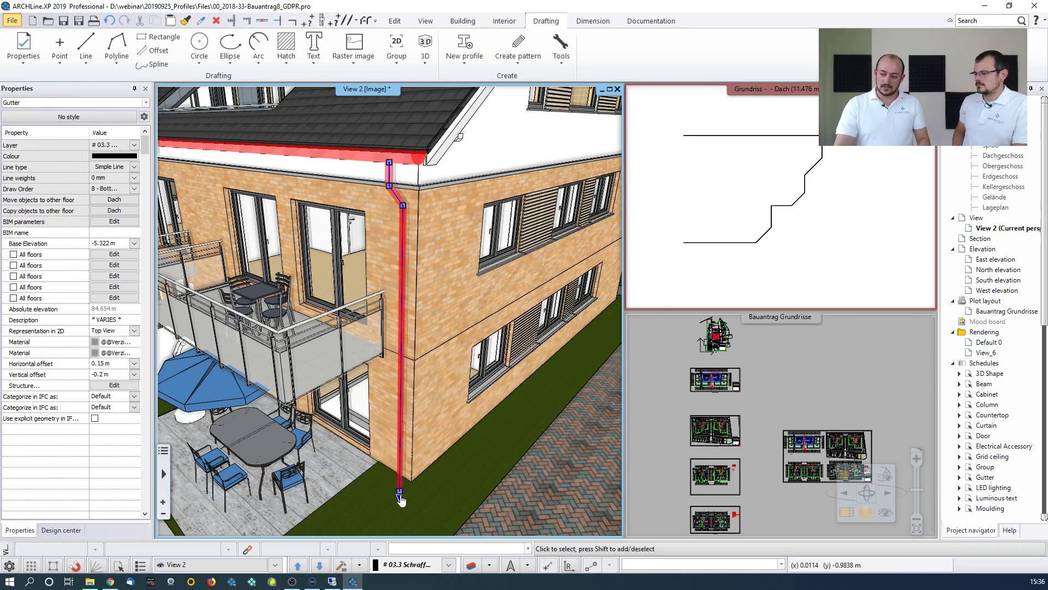
Step: Shorten the corner downspout by raising its lower end node to the wall base, and show both roofs in the floor plan
left_click(400, 492)
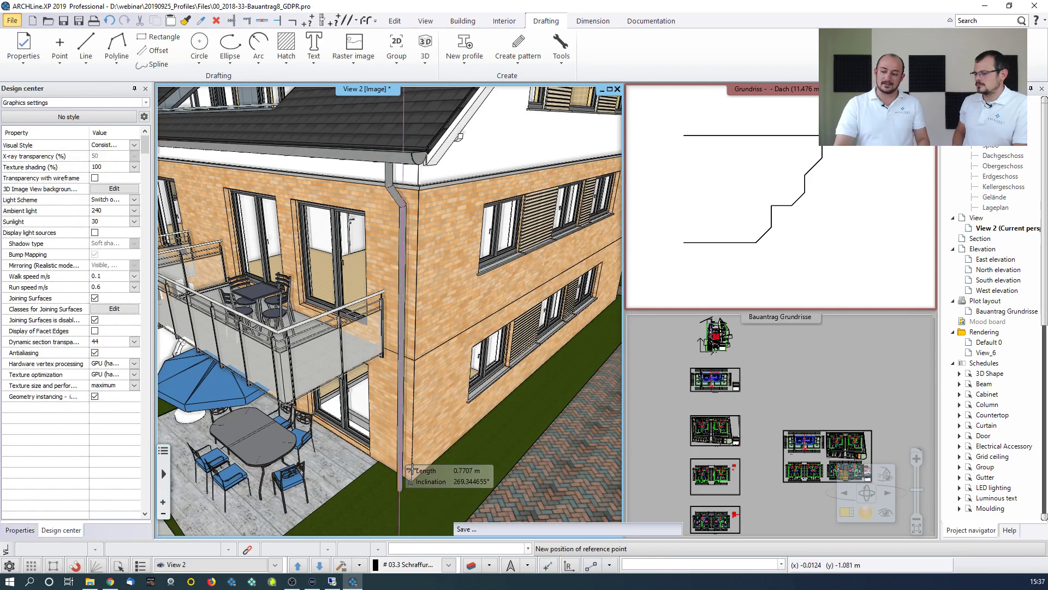
left_click(421, 441)
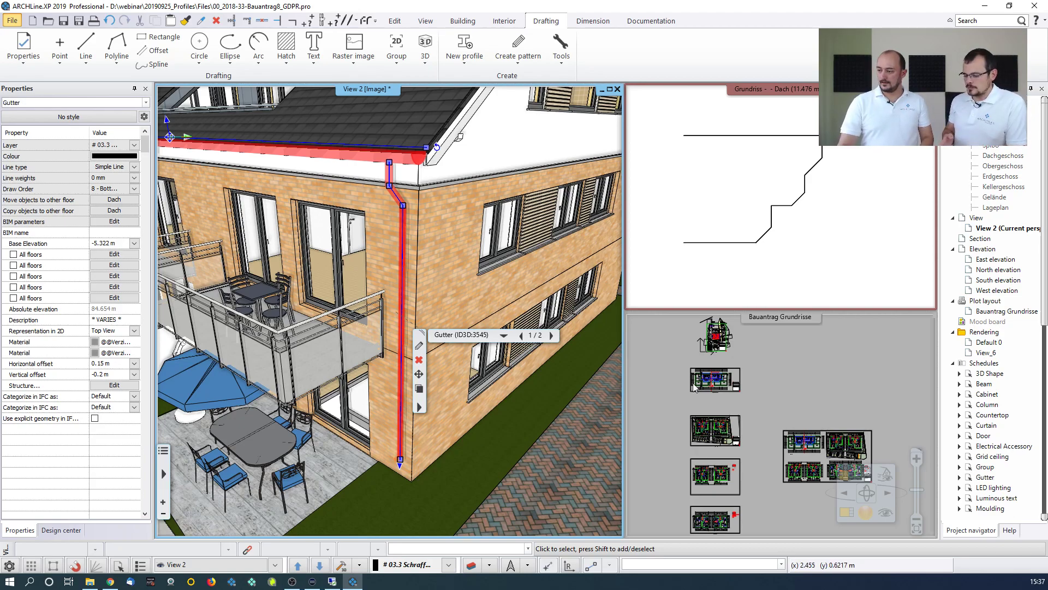
left_click(696, 265)
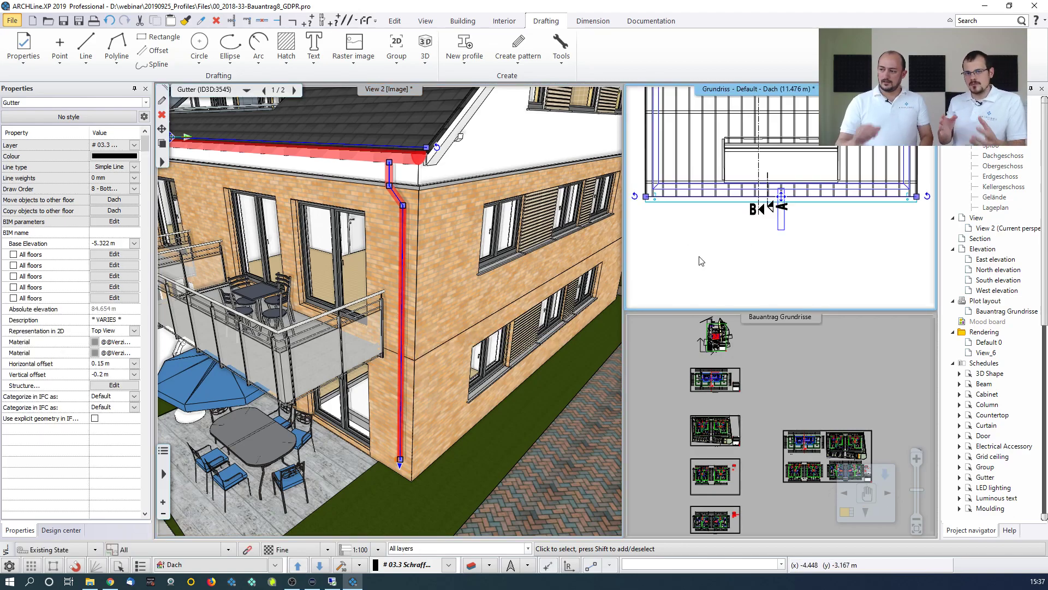
left_click(706, 275)
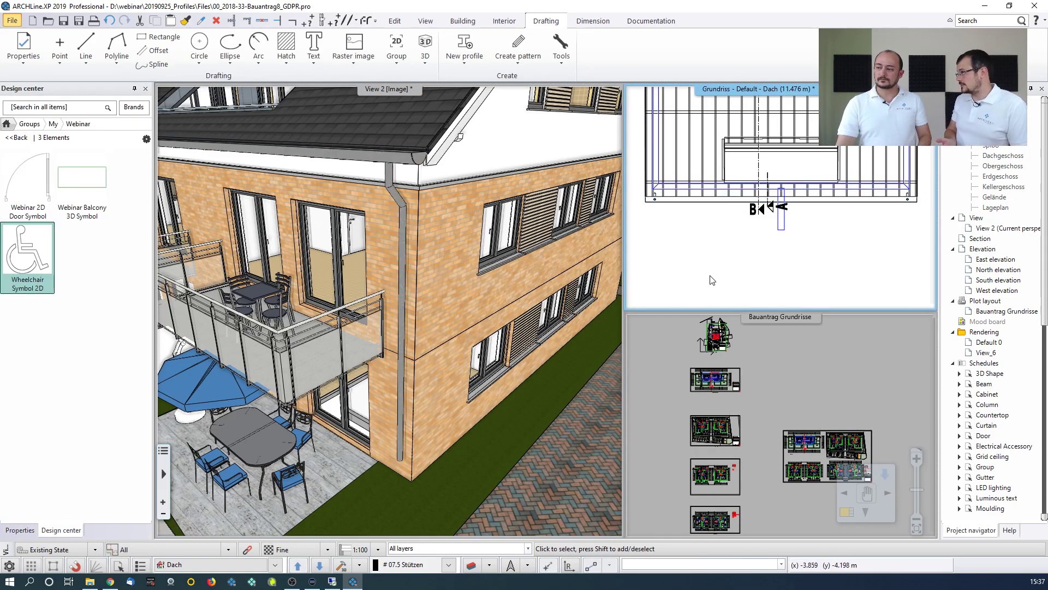
scroll(713, 280, "down", 3)
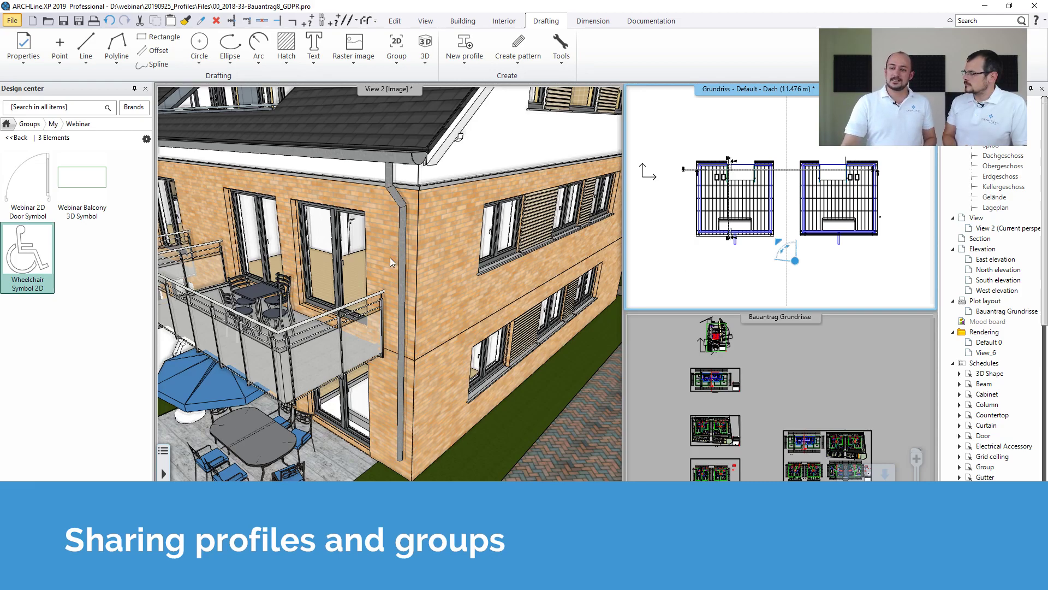
Step: Review the sharing commands available for the Wheelchair Symbol 2D library group
mouse_move(56, 265)
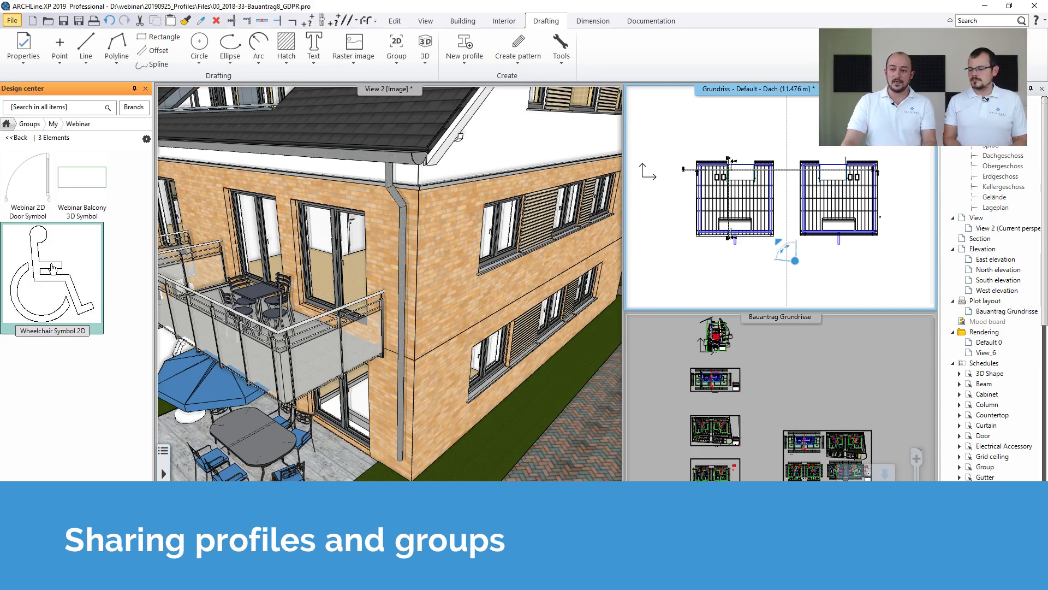
right_click(52, 268)
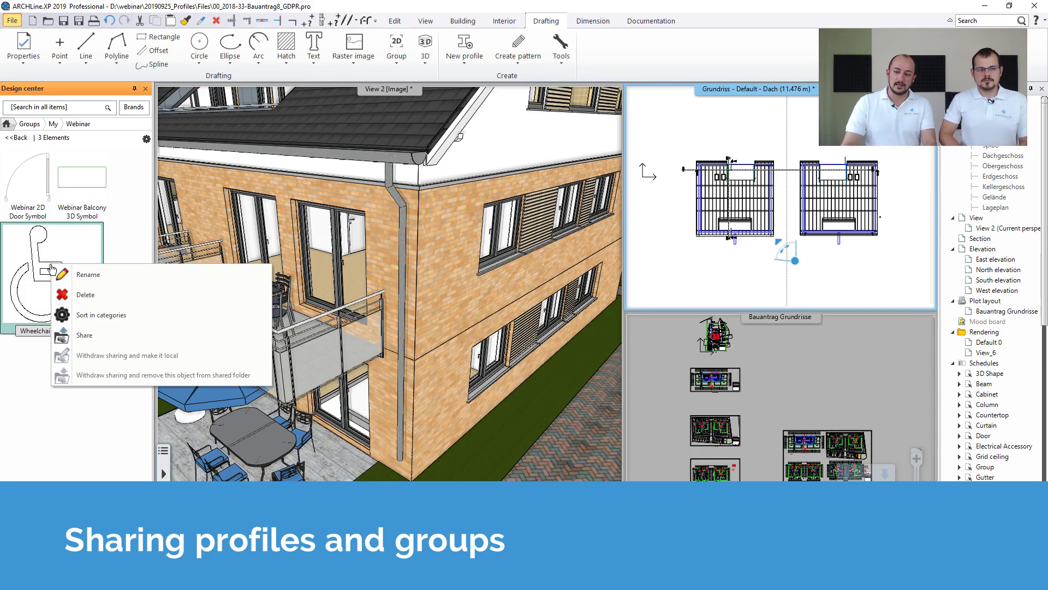
left_click(99, 237)
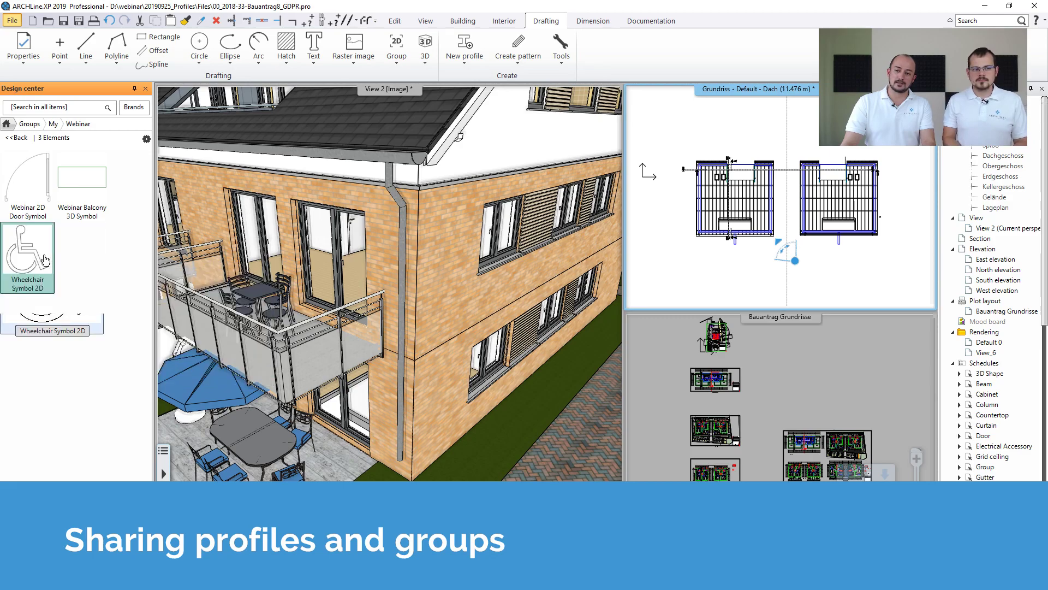
Step: Show the details of Wheelchair Symbol 2D and try to export it as an ARCHLine.XP Environment file
left_click(45, 258)
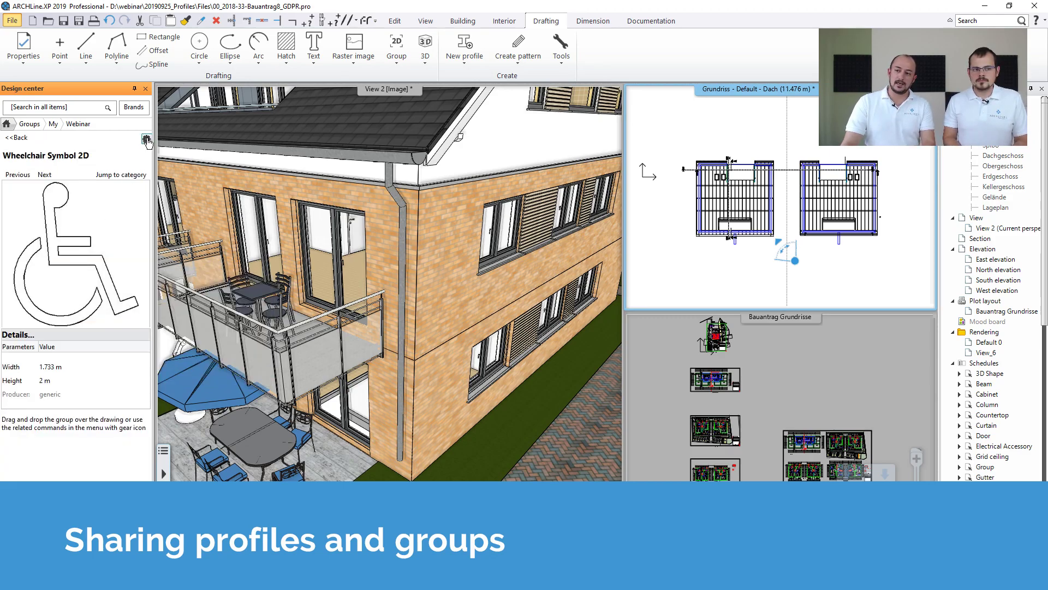
left_click(147, 139)
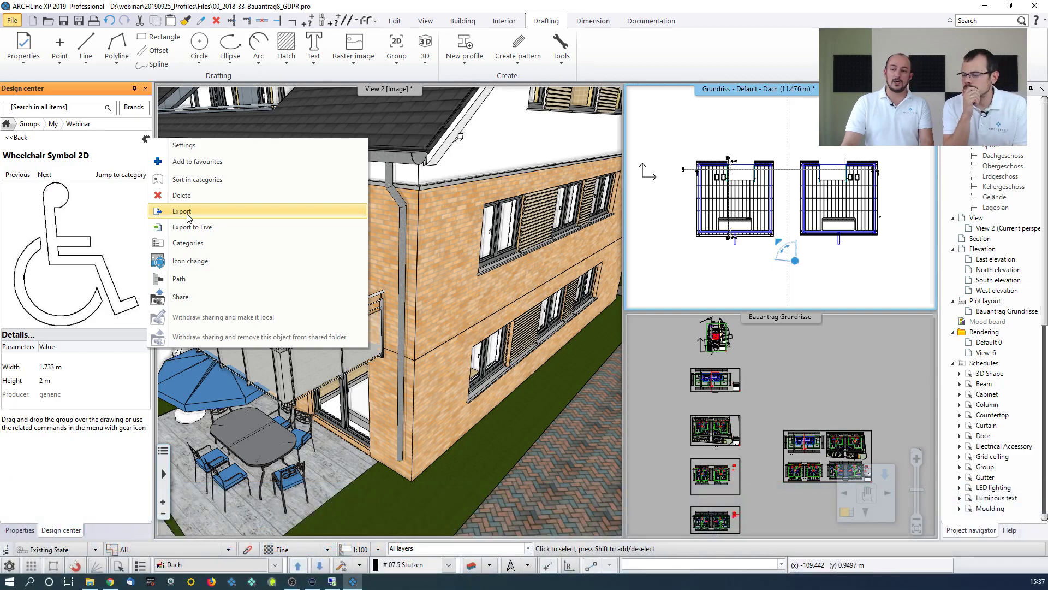
left_click(183, 212)
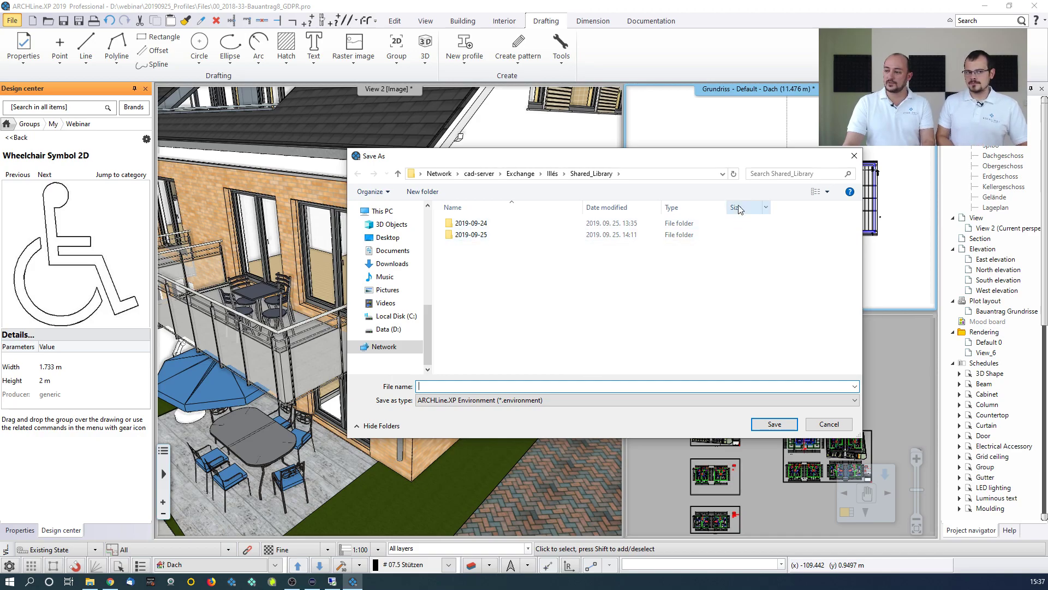
left_click(852, 156)
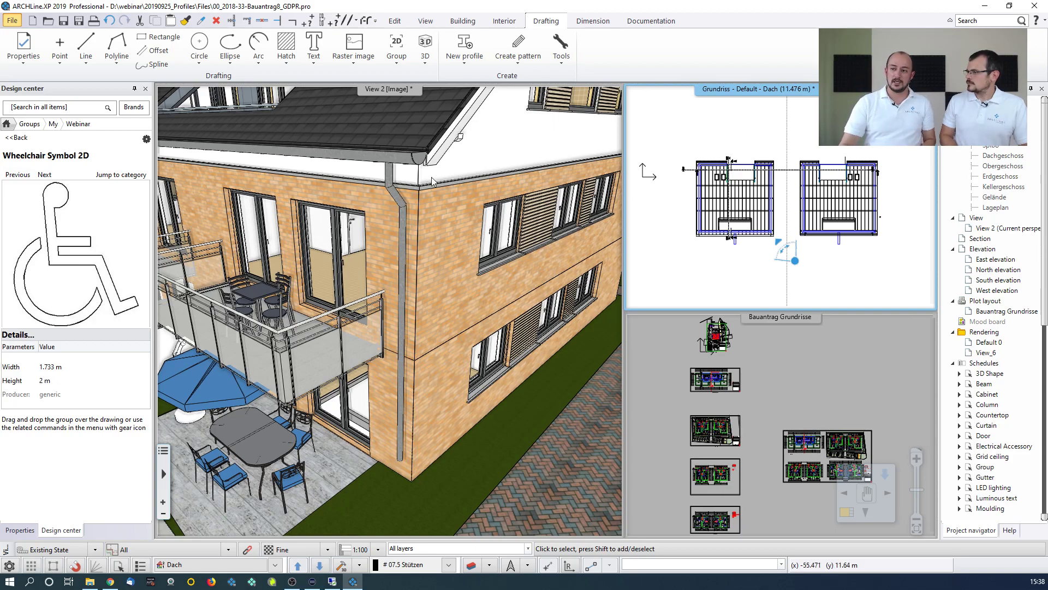
left_click(147, 140)
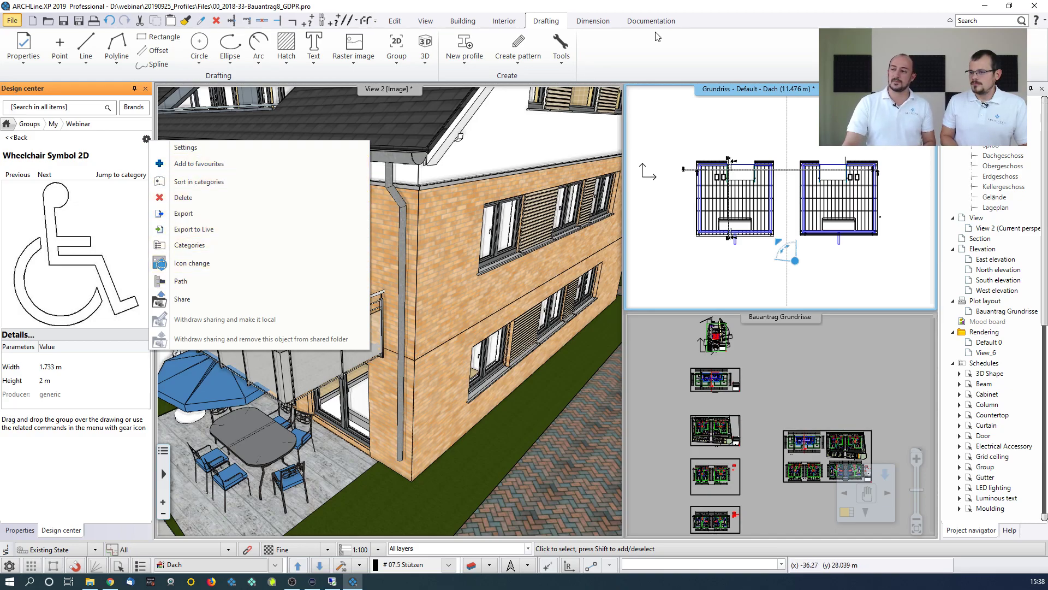
left_click(670, 35)
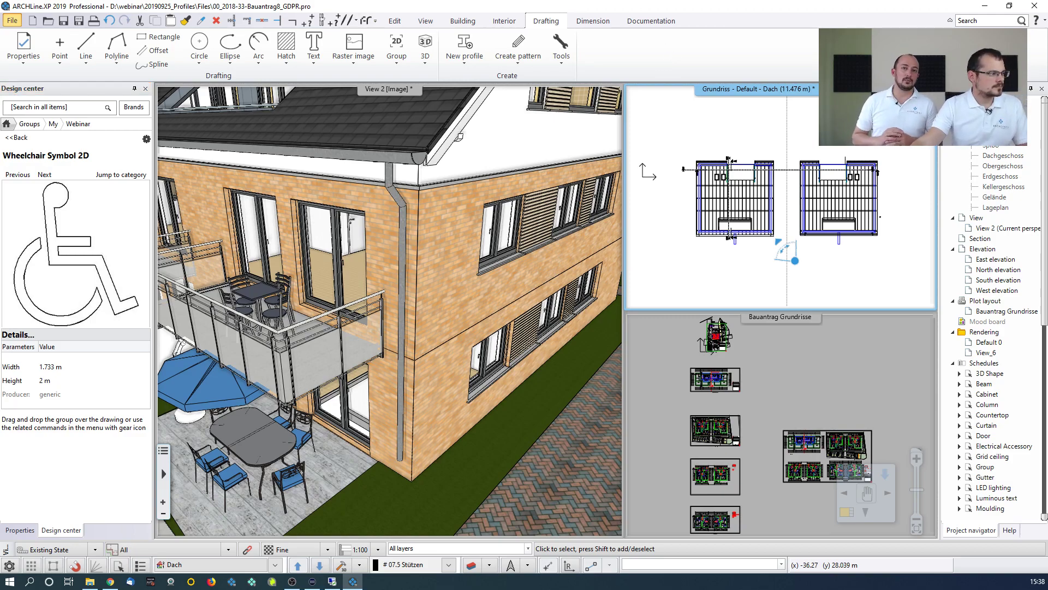
Step: Switch to the remote desktop session, share the Office corner group from its library, and return to the local project
key("alt+Tab")
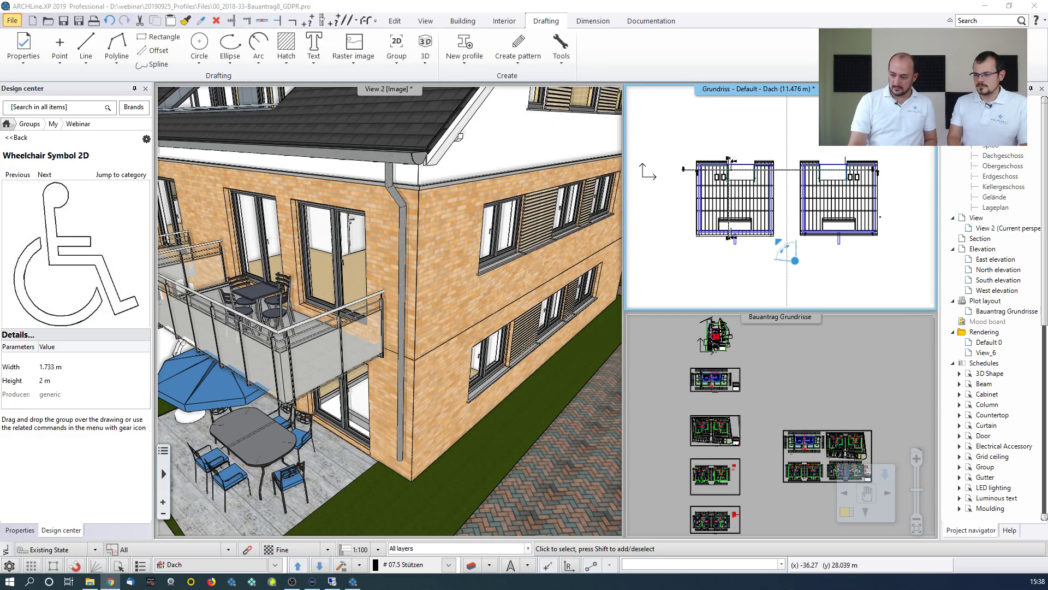
left_click(332, 582)
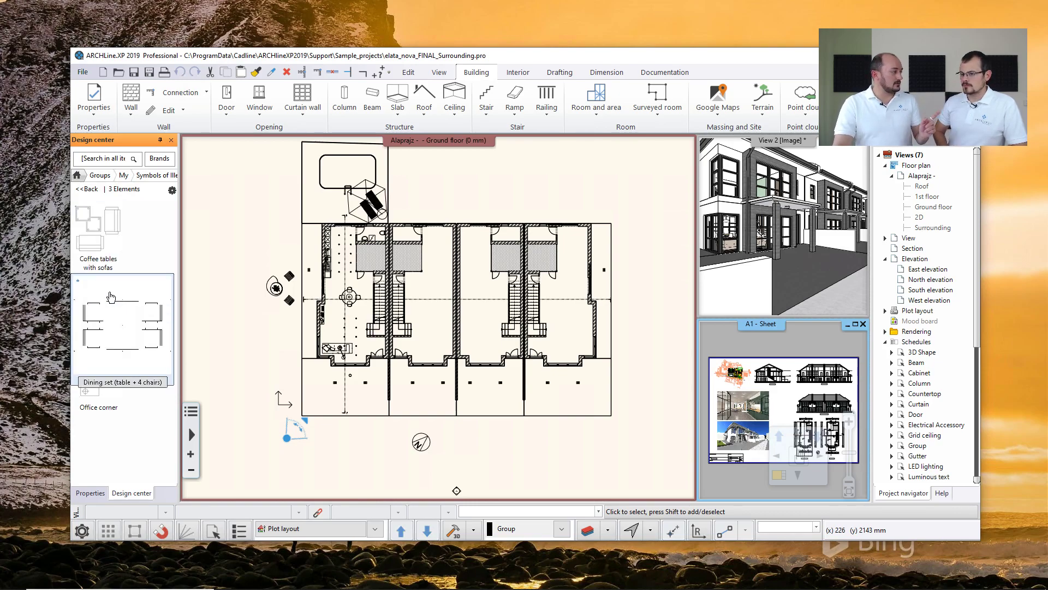
mouse_move(112, 386)
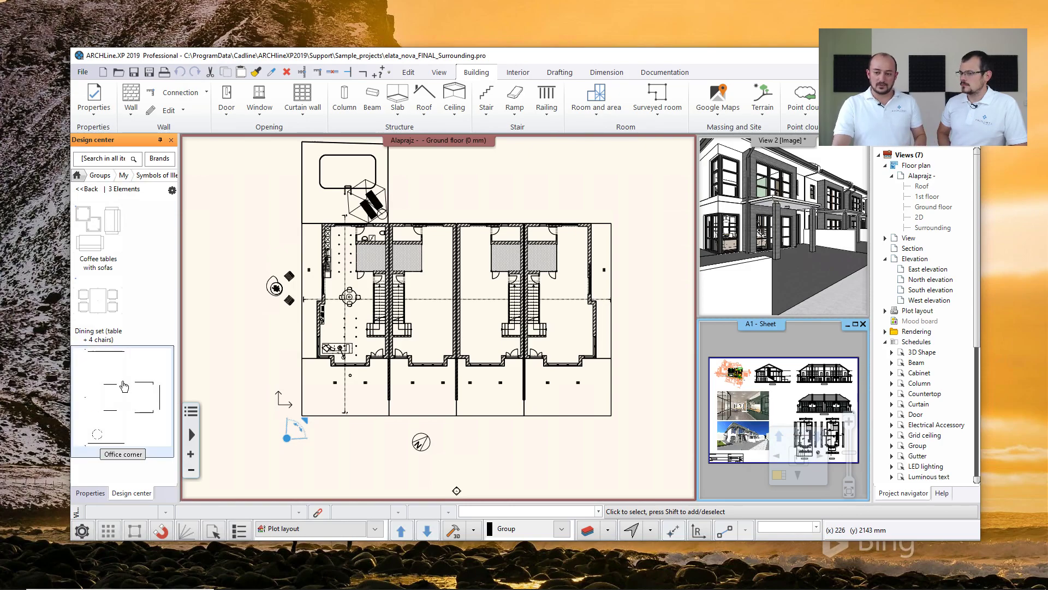
right_click(119, 389)
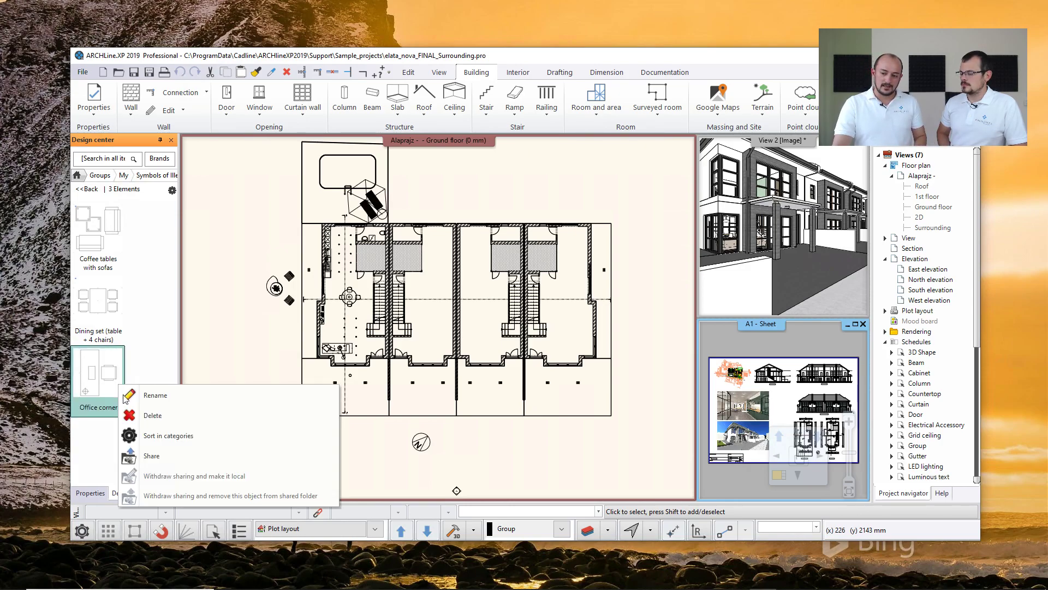
left_click(147, 459)
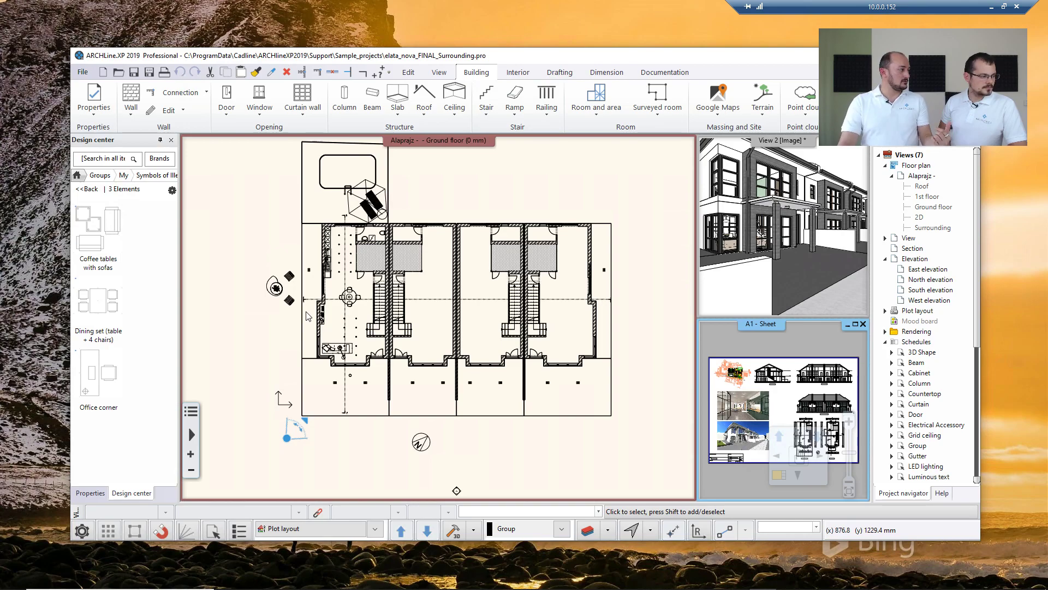
left_click(990, 10)
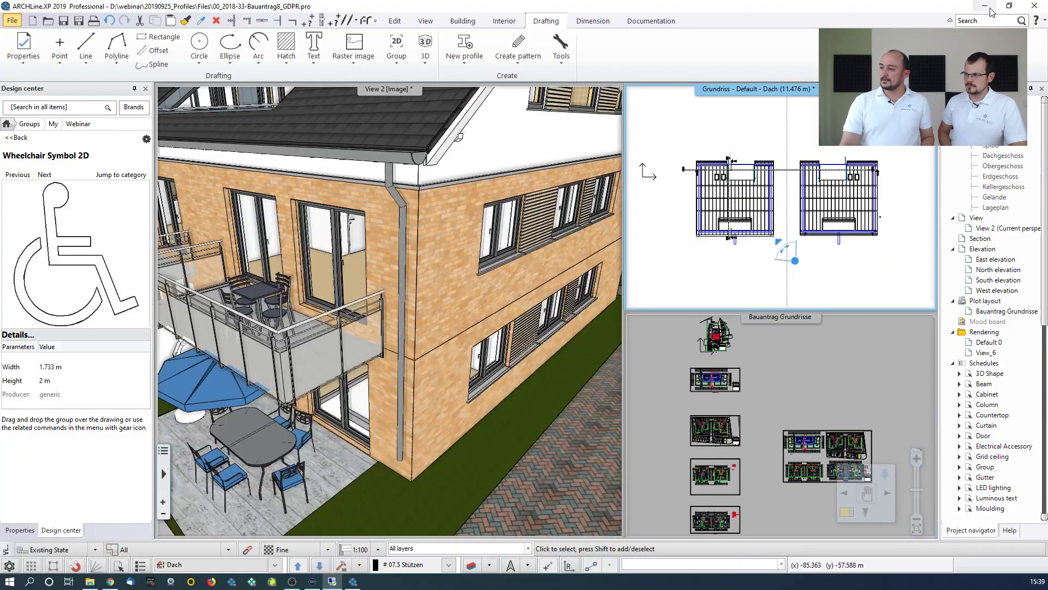
Step: Review the Open and Save options for creating a network share, including the network folder location of the shared objects
left_click(7, 124)
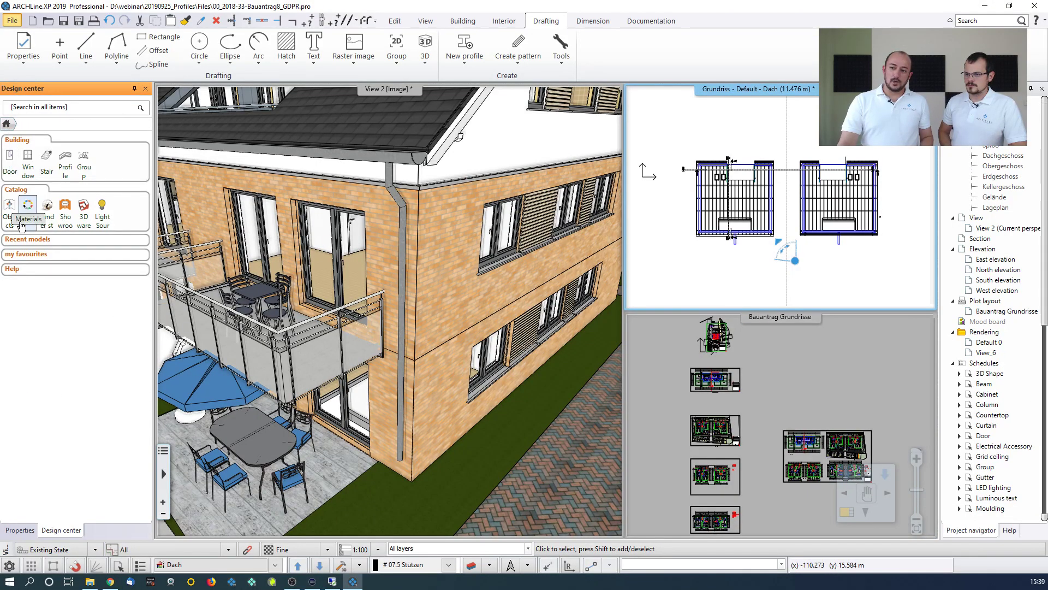
left_click(10, 566)
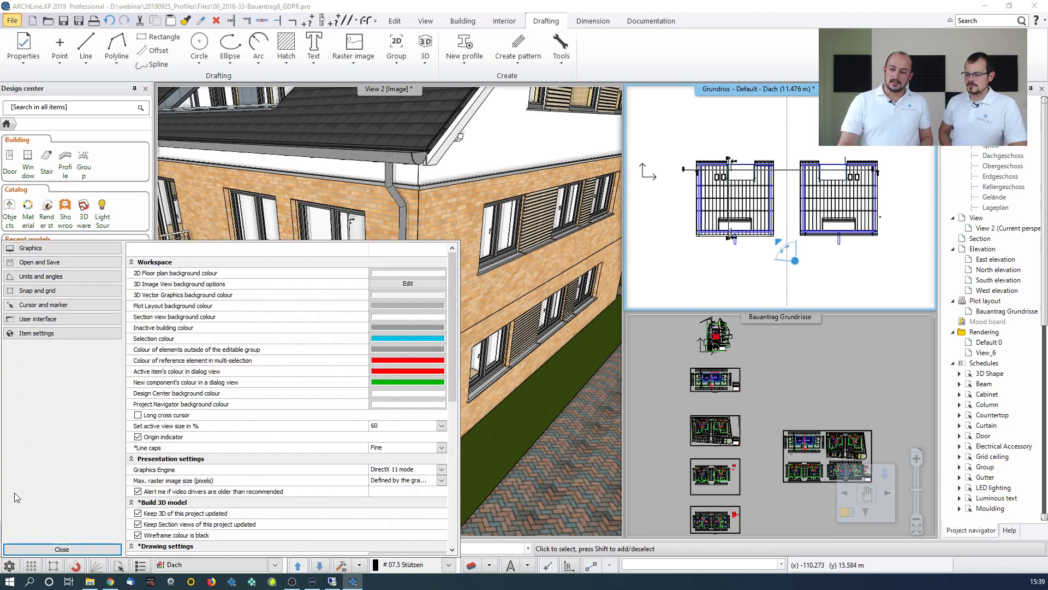
left_click(42, 264)
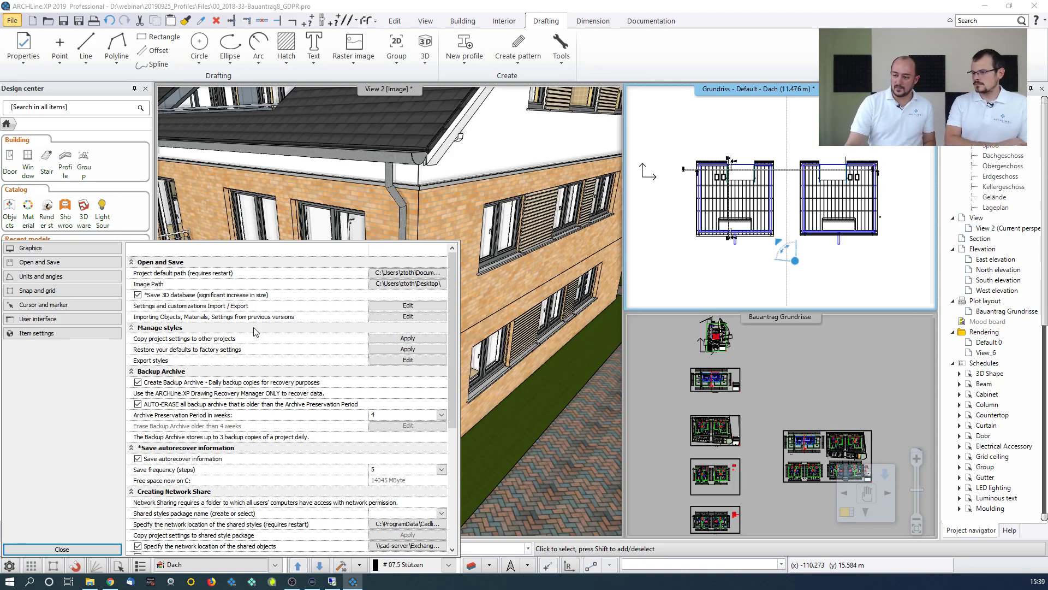
scroll(316, 524, "down", 2)
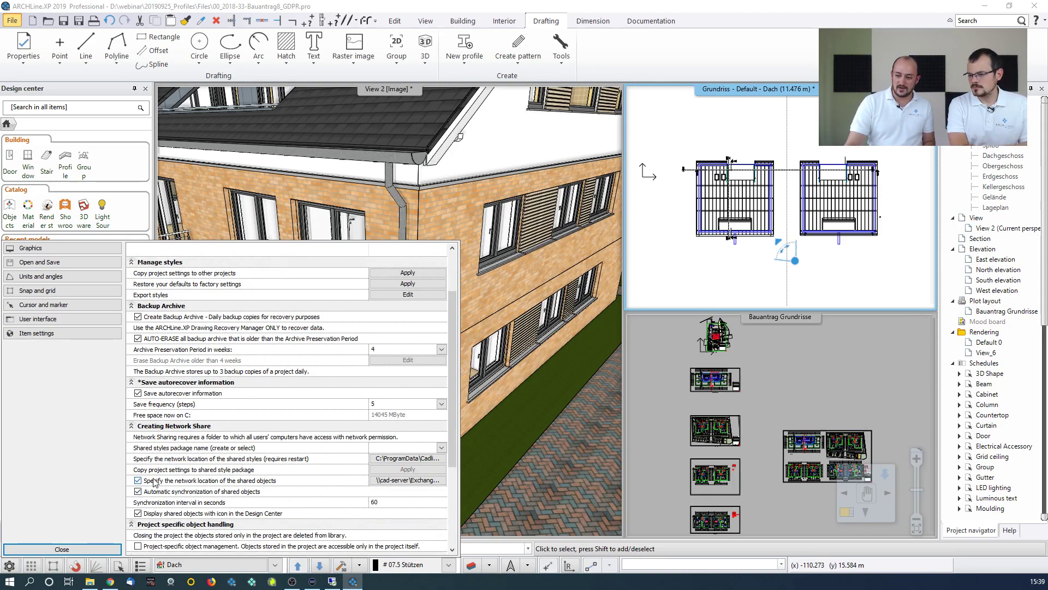
left_click(383, 483)
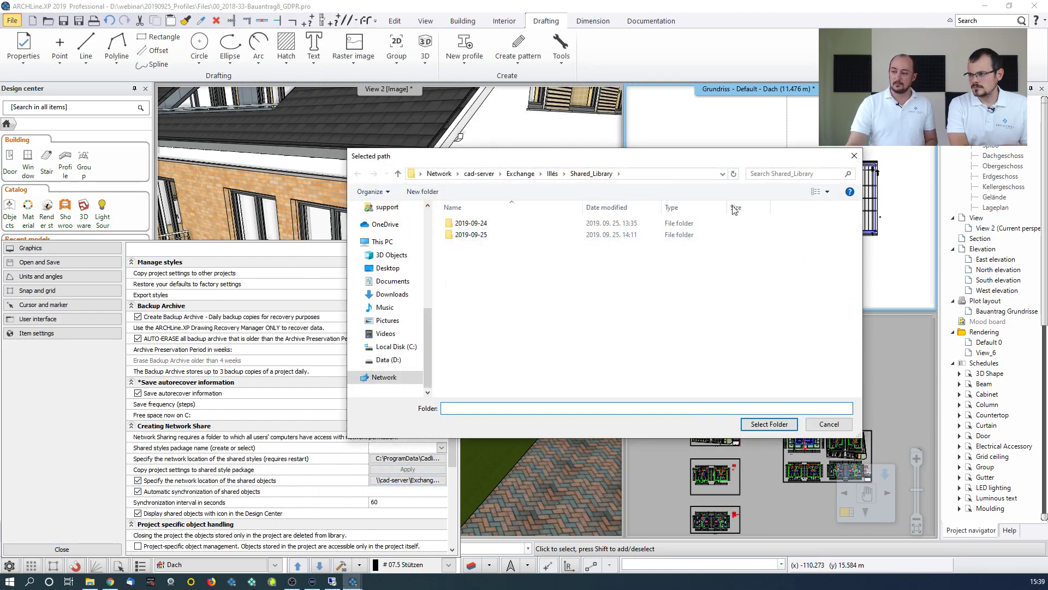
left_click(854, 157)
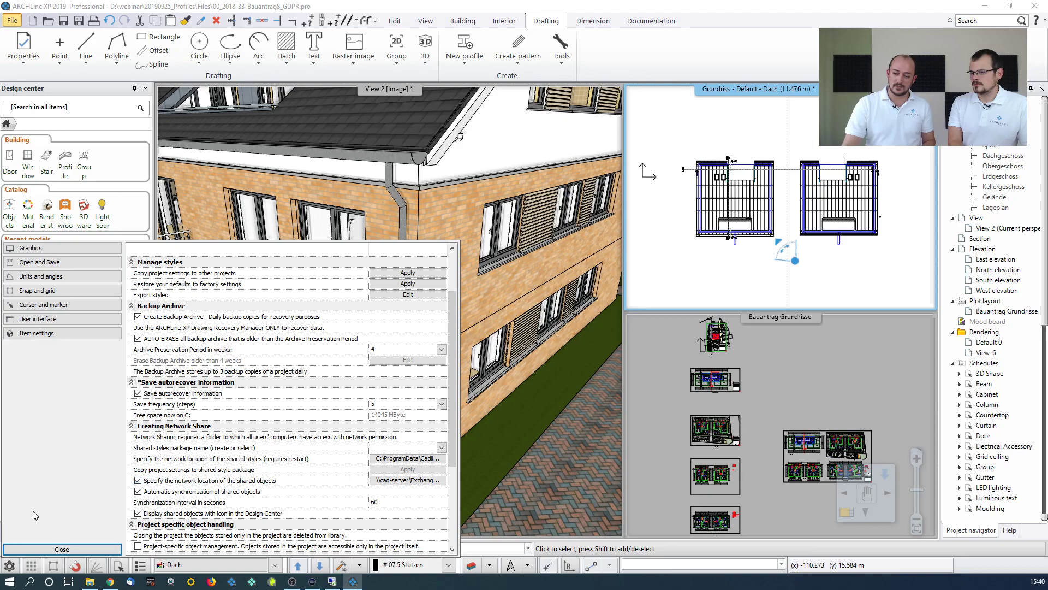
left_click(66, 549)
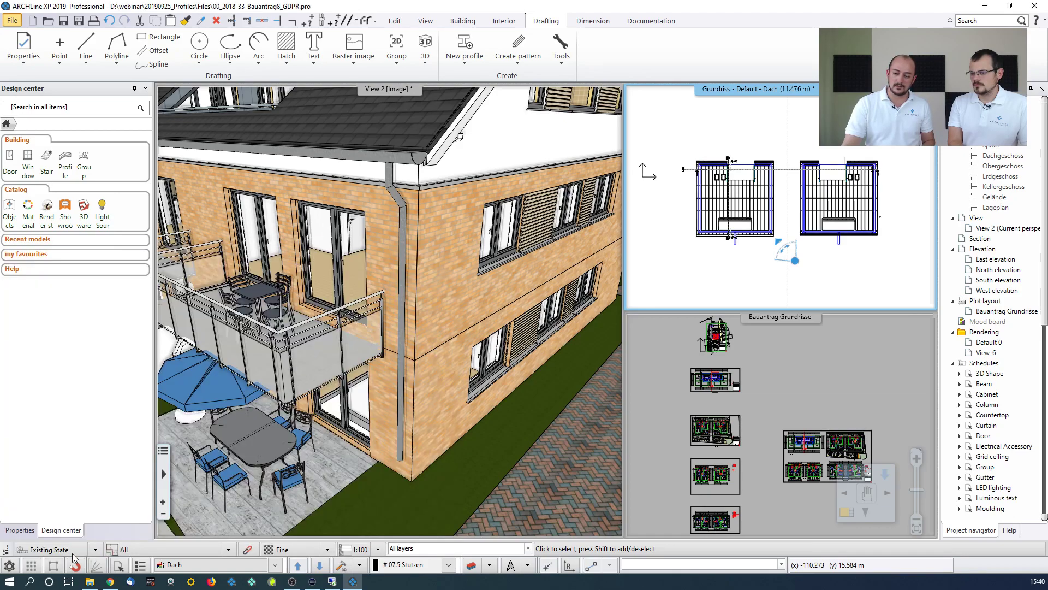
Step: Check the shared symbols category in My groups, then restart the program and reopen the project 00_2018-33-Bauantrag8_GDPR.pro
left_click(84, 159)
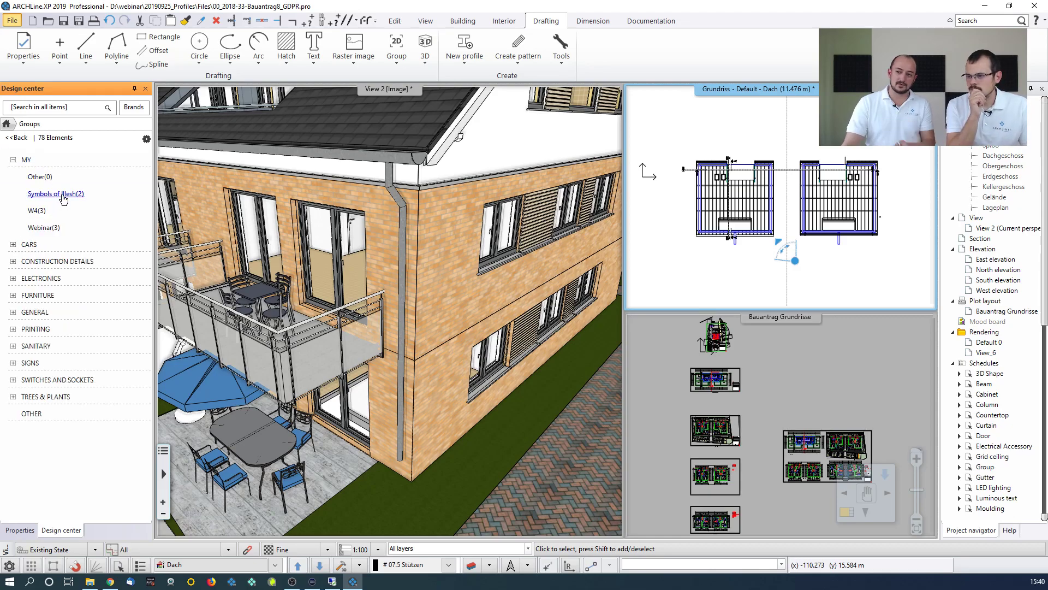
left_click(57, 194)
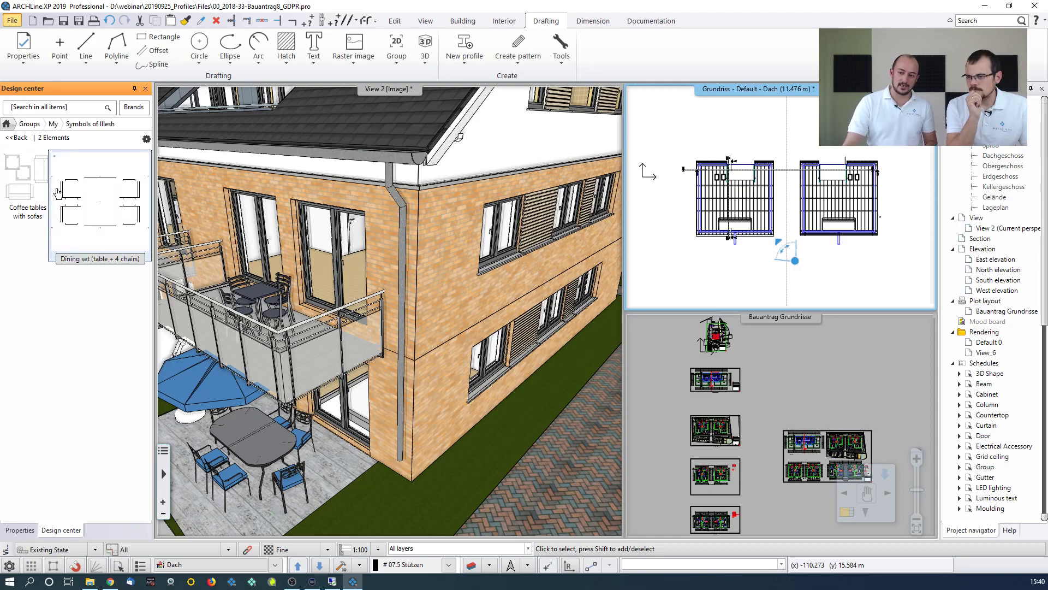
left_click(1031, 6)
key("Escape")
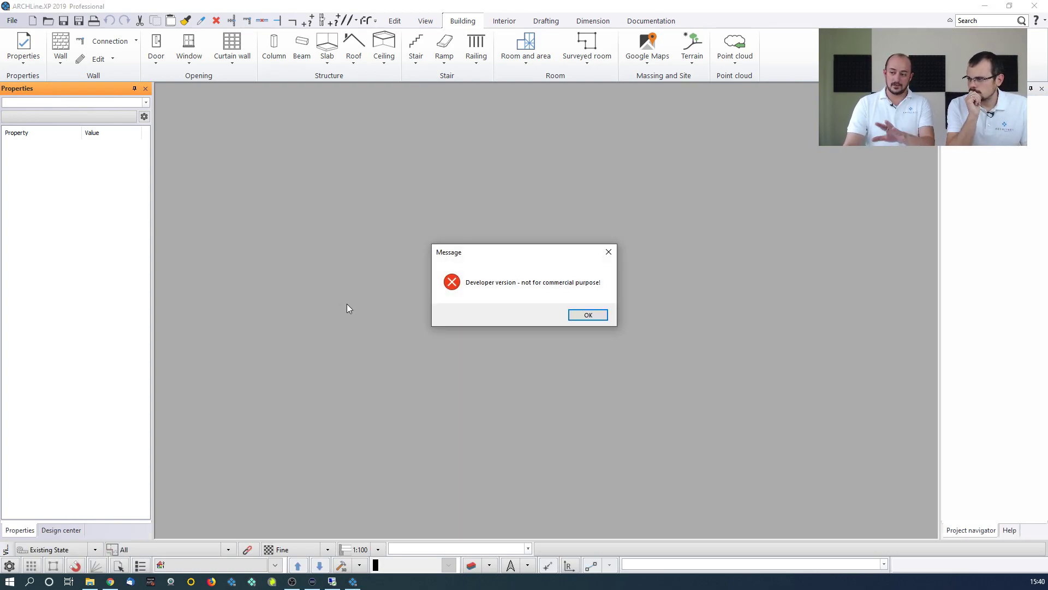
left_click(589, 316)
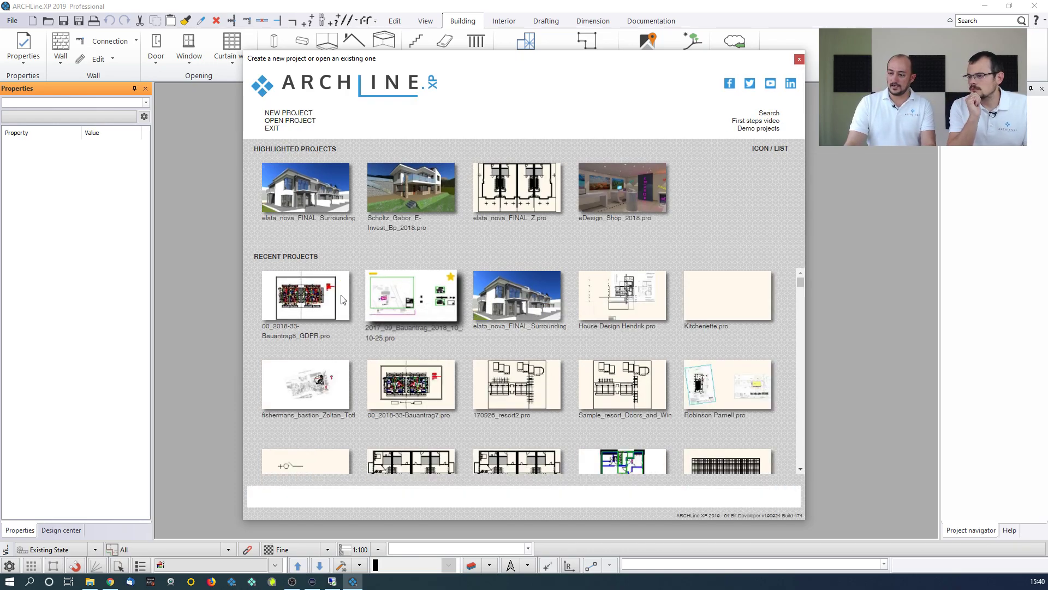
left_click(313, 305)
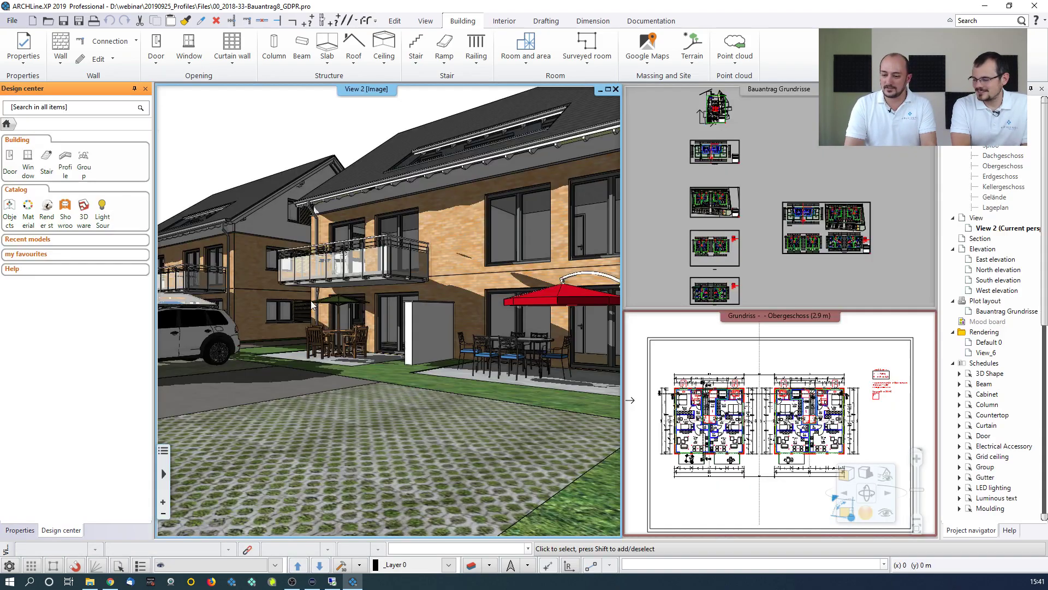
Step: Show the contents of the shared symbols category under My groups in the reopened project
left_click(83, 158)
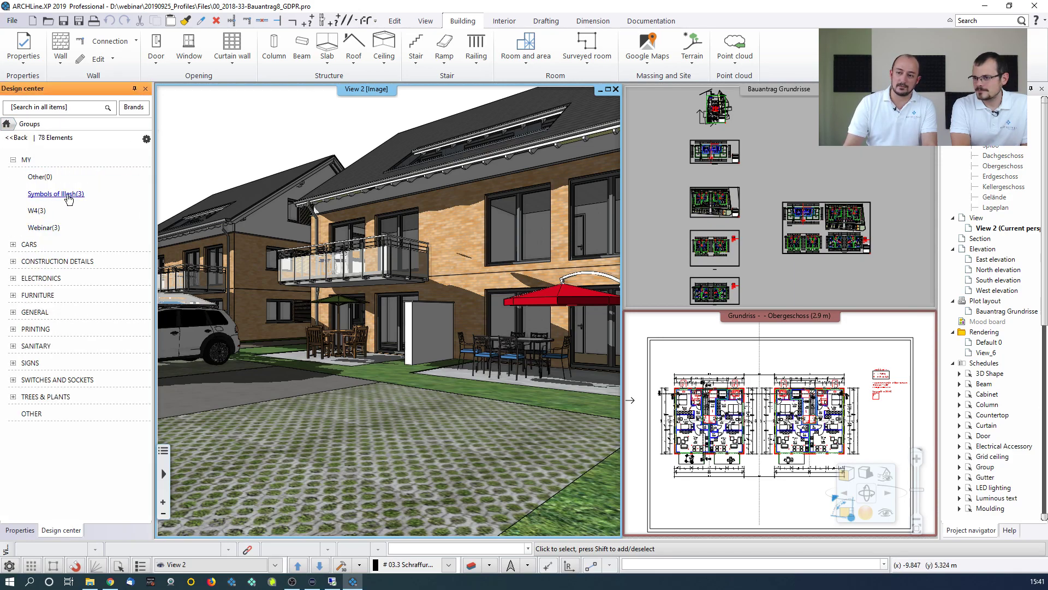
left_click(71, 194)
mouse_move(24, 263)
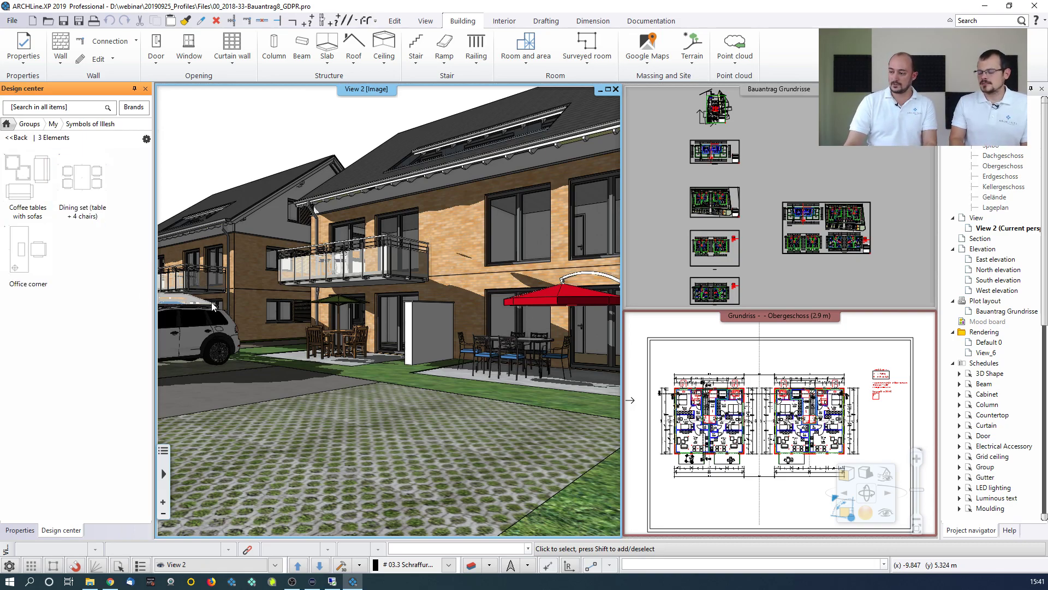
Step: Try to place the Office corner group in a living room on the Obergeschoss floor plan, and return the group library to its start page
left_click(740, 427)
scroll(740, 427, "up", 2)
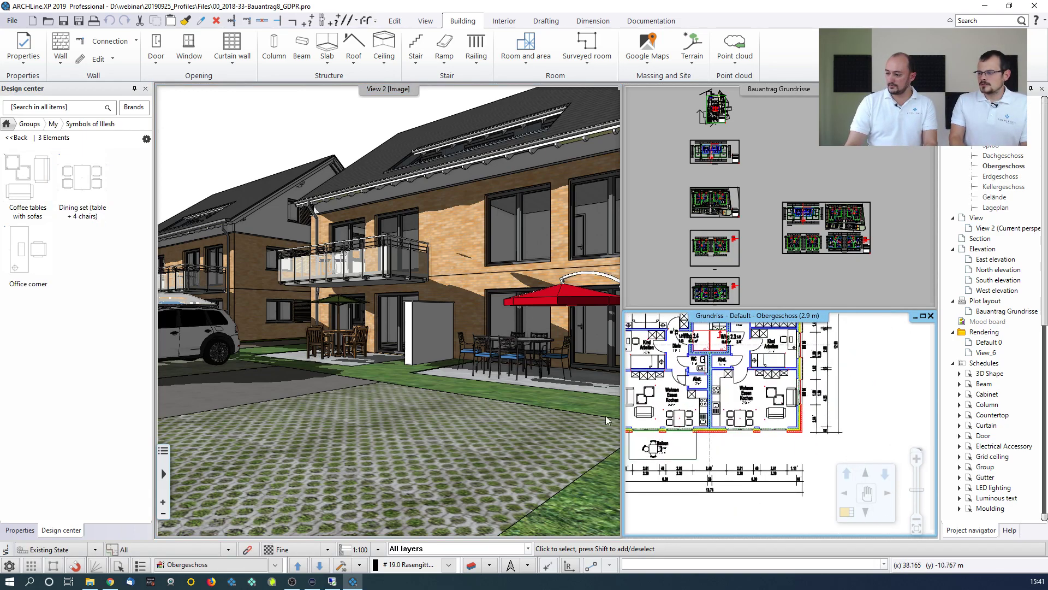
mouse_move(39, 274)
left_click_drag(38, 274, 761, 460)
scroll(730, 395, "up", 3)
scroll(732, 394, "up", 2)
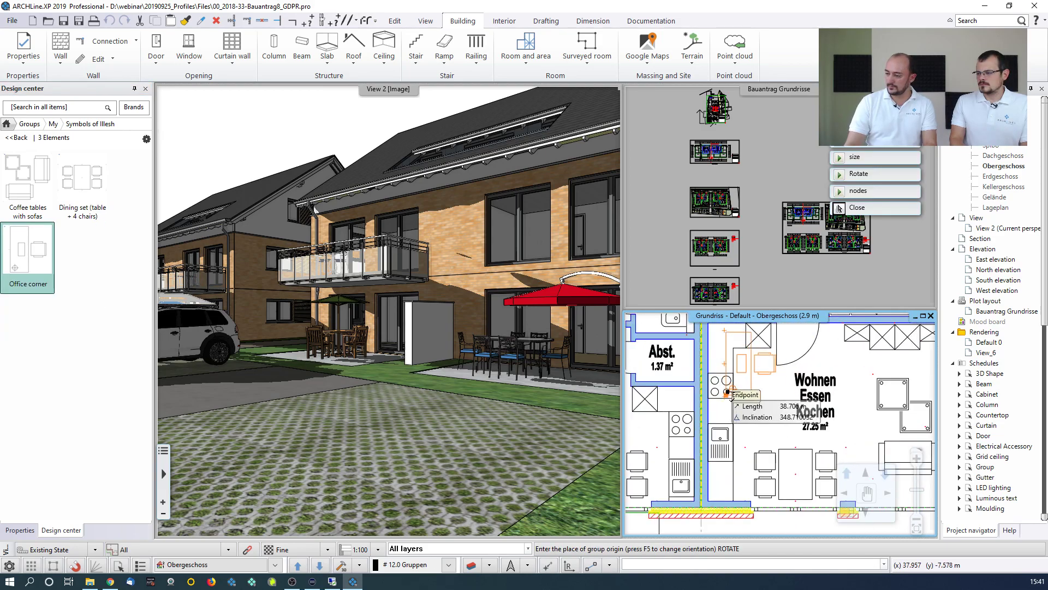
key("Escape")
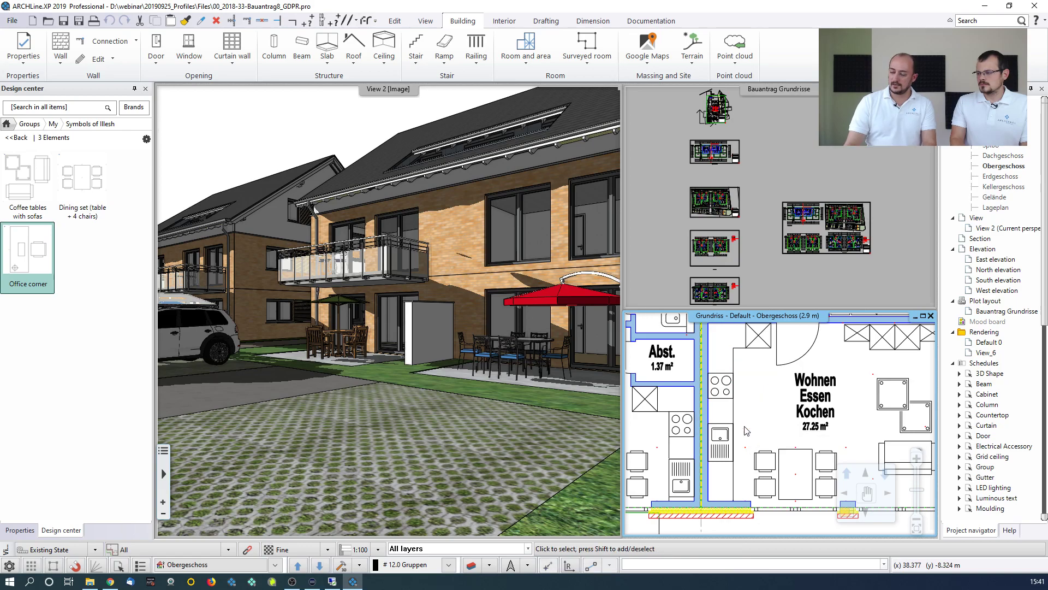
scroll(742, 424, "down", 2)
scroll(744, 421, "down", 4)
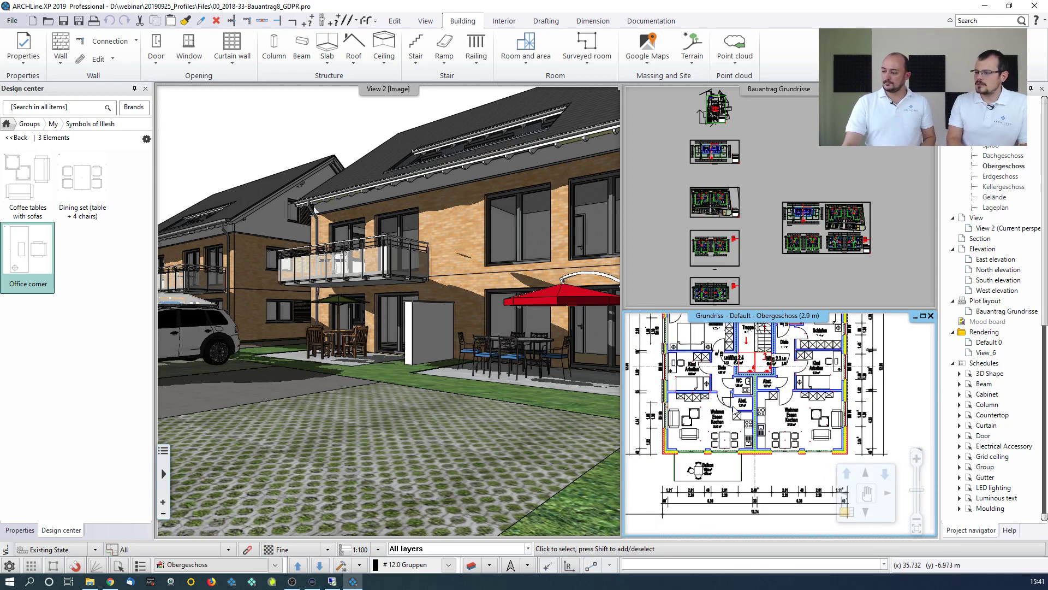
scroll(747, 413, "down", 3)
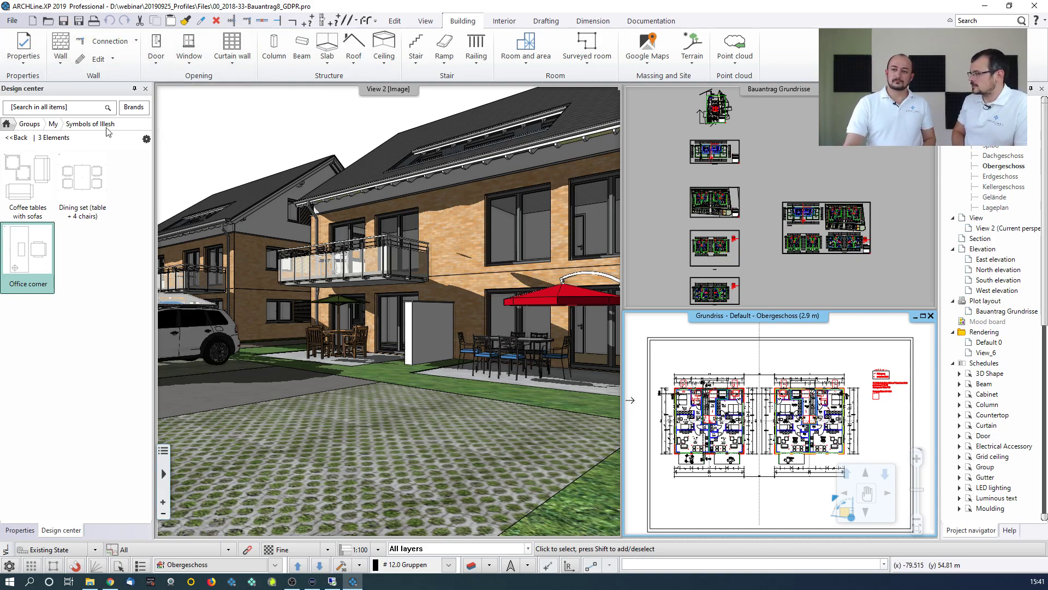
left_click(7, 124)
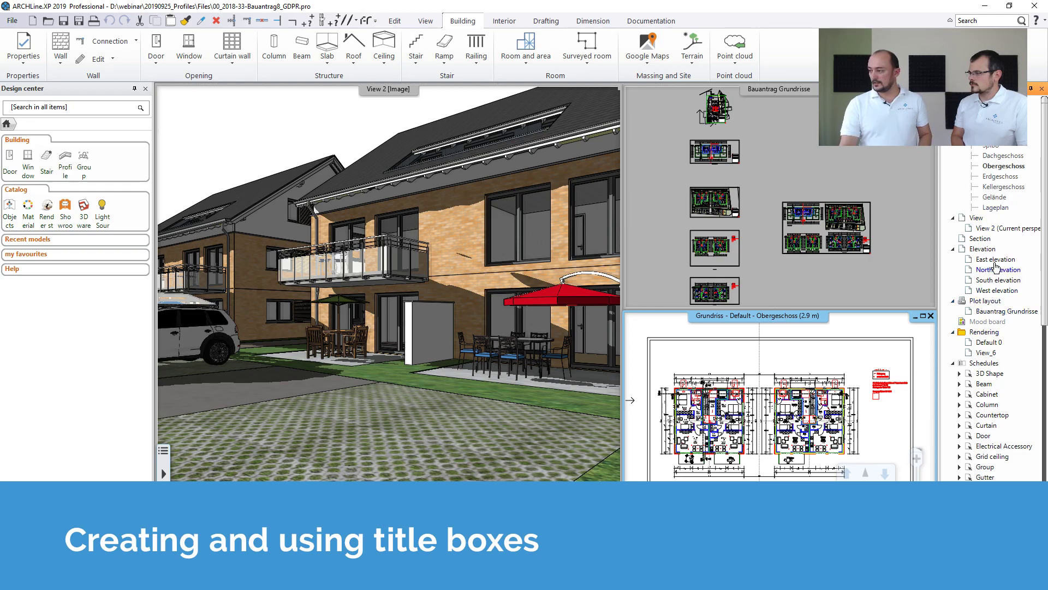
Step: Open the hidden Title Block floor plan and inspect the properties of its central vertical dividing line
scroll(999, 382, "down", 10)
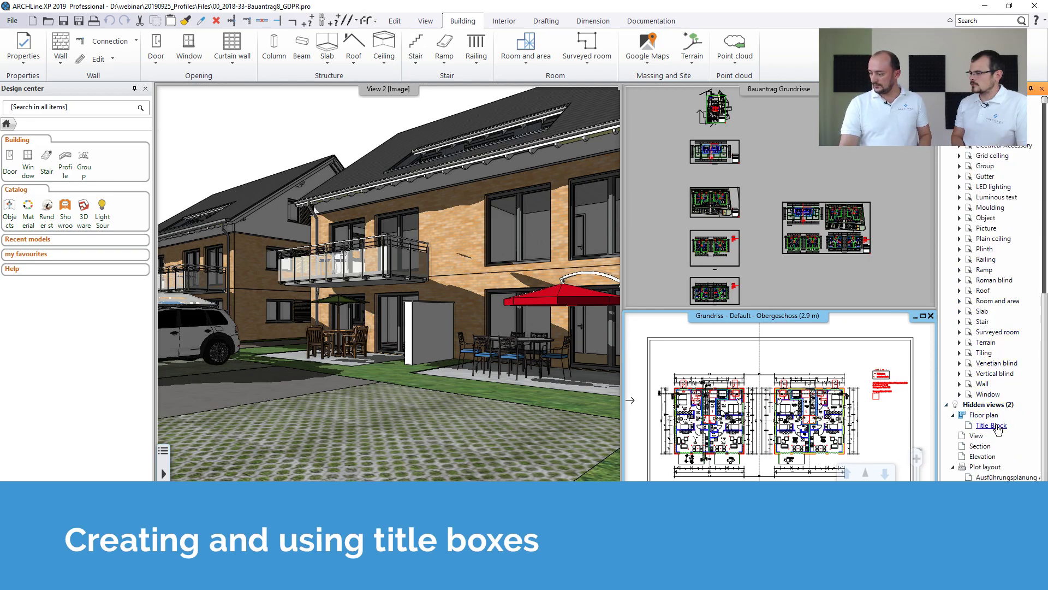
left_click(997, 428)
double_click(997, 428)
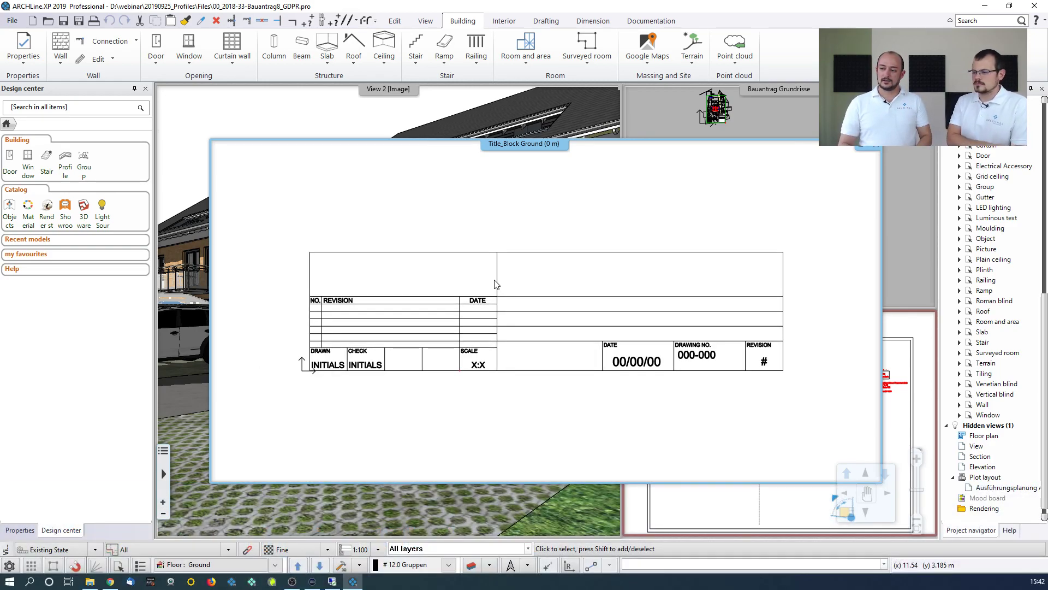
left_click(496, 284)
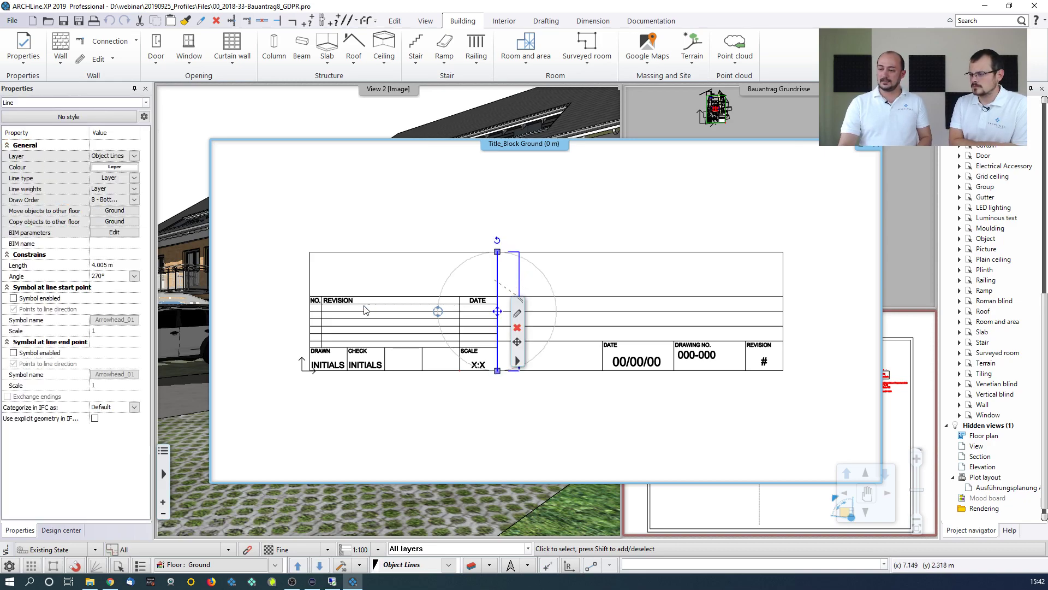
middle_click_drag(547, 309, 509, 304)
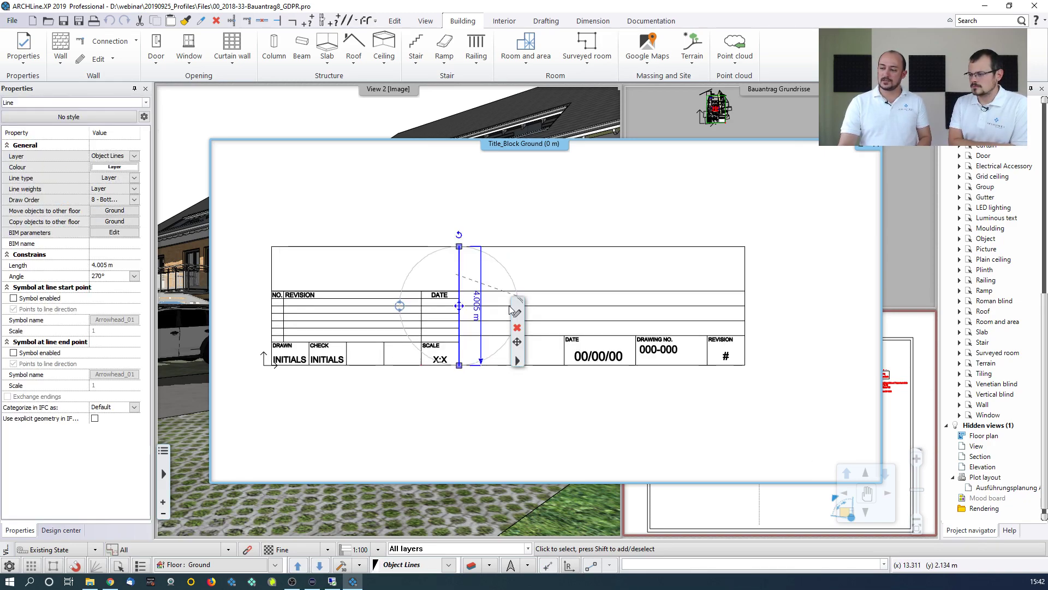
left_click(503, 227)
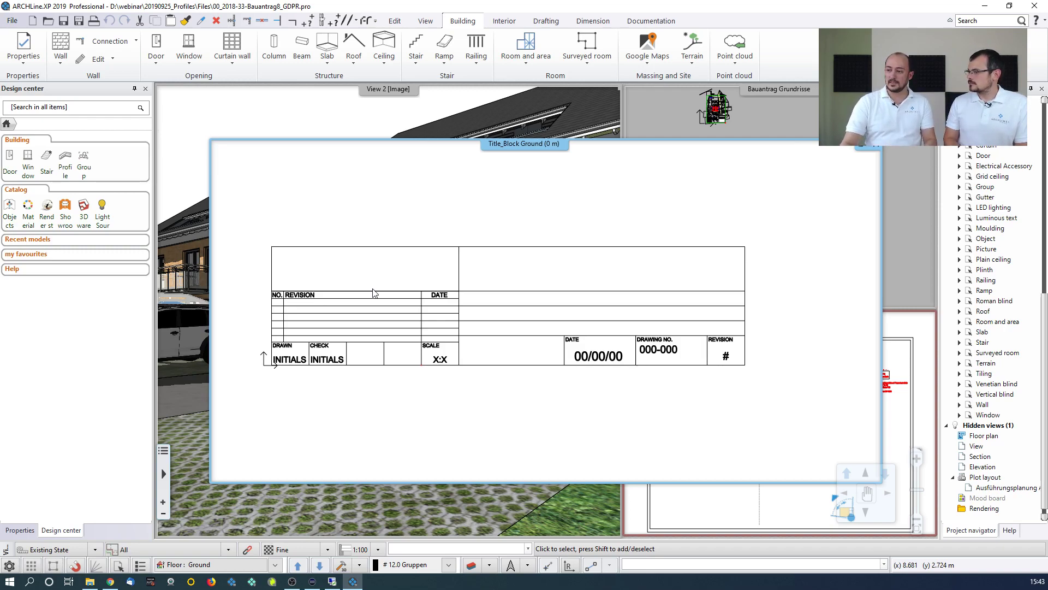
Step: Choose Project name and Architect Name as the plot stamp variables for the title block
left_click(642, 22)
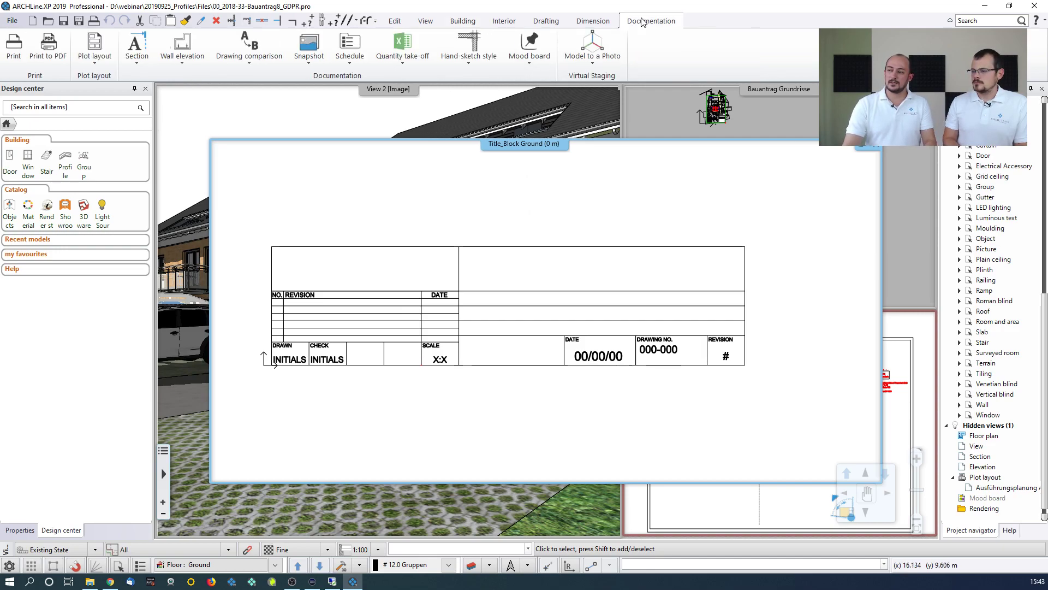
left_click(96, 59)
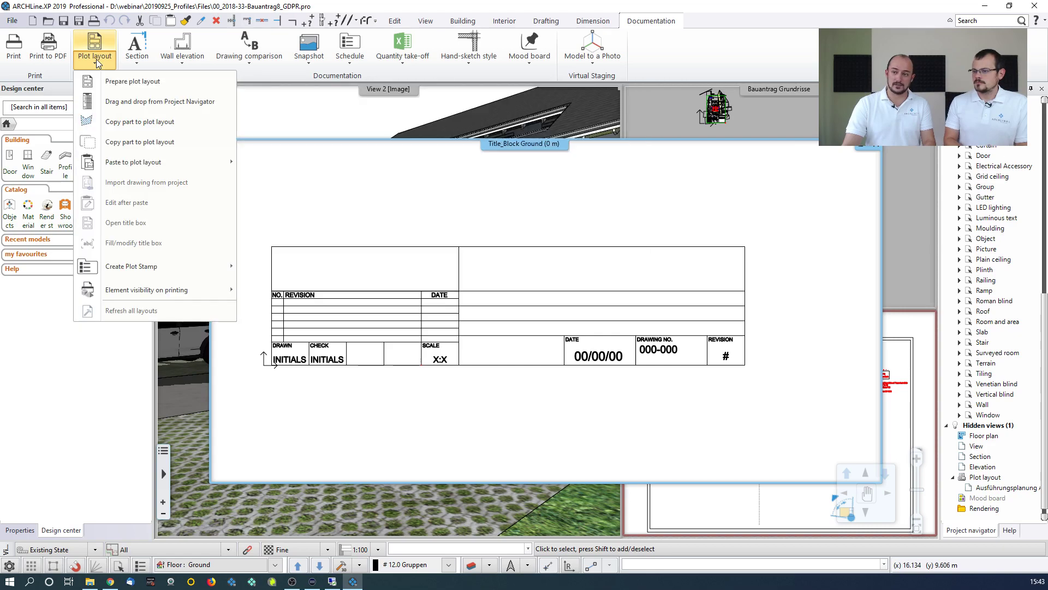
mouse_move(126, 267)
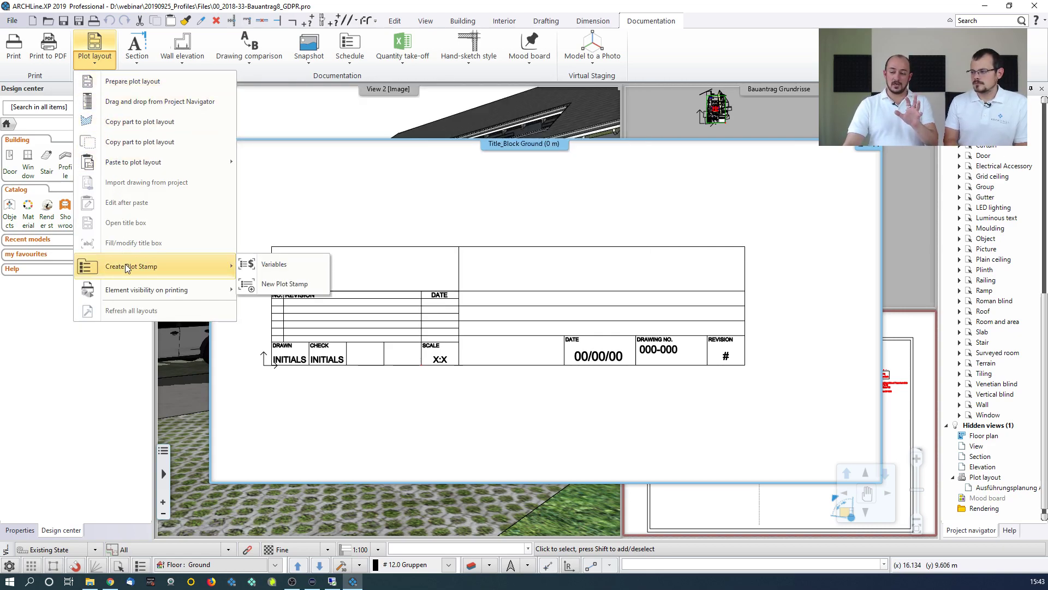
left_click(268, 264)
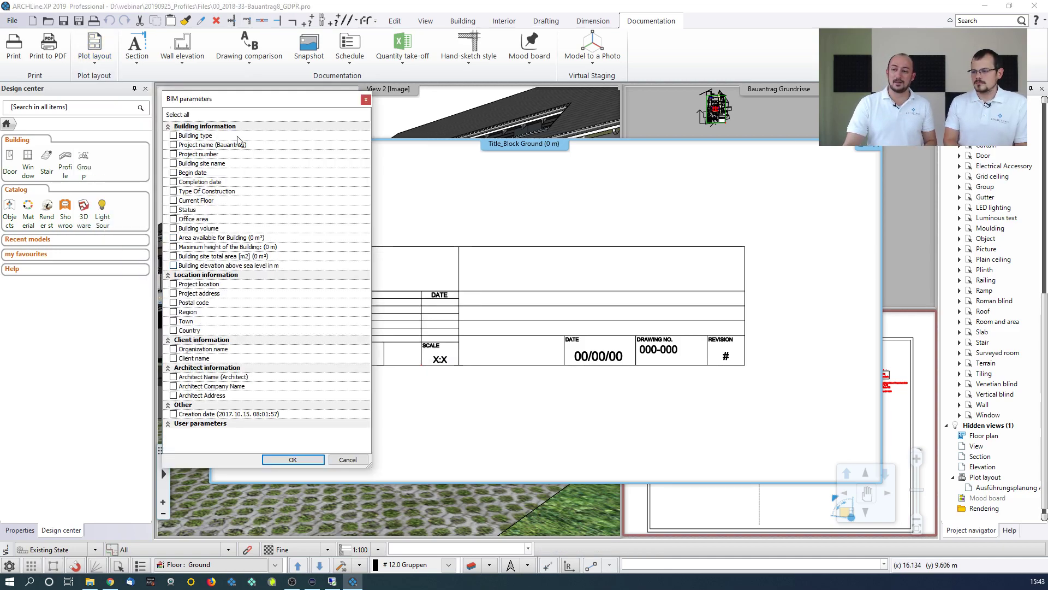
left_click_drag(227, 101, 493, 112)
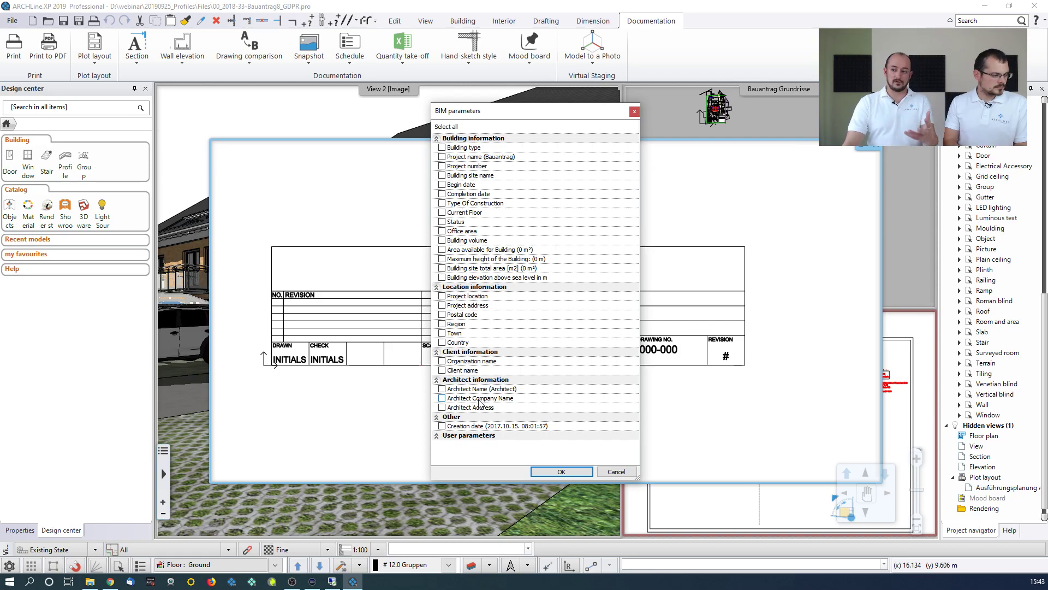
left_click(443, 157)
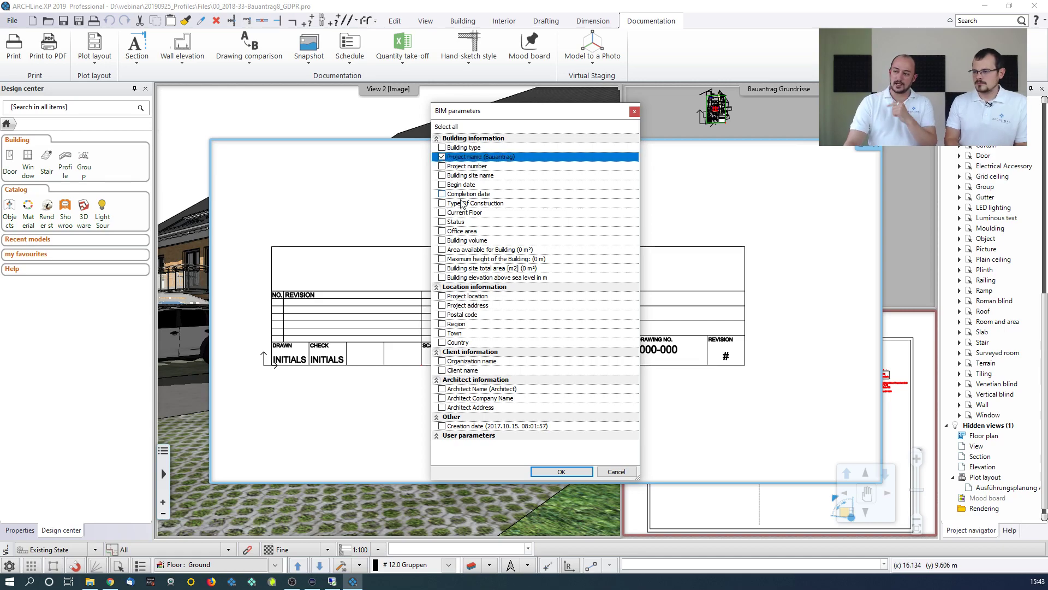
left_click(443, 389)
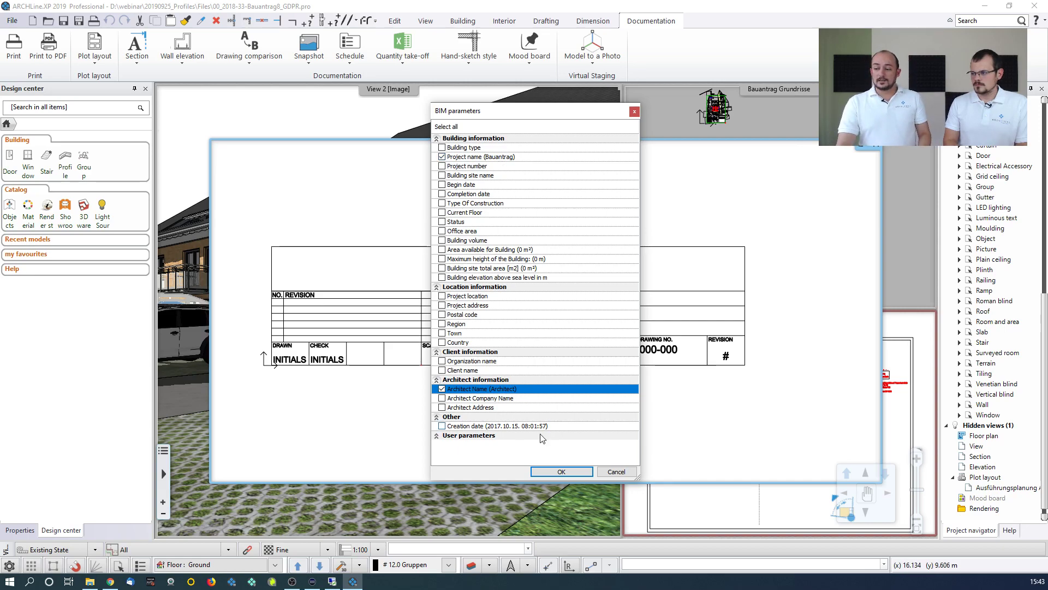
left_click(547, 472)
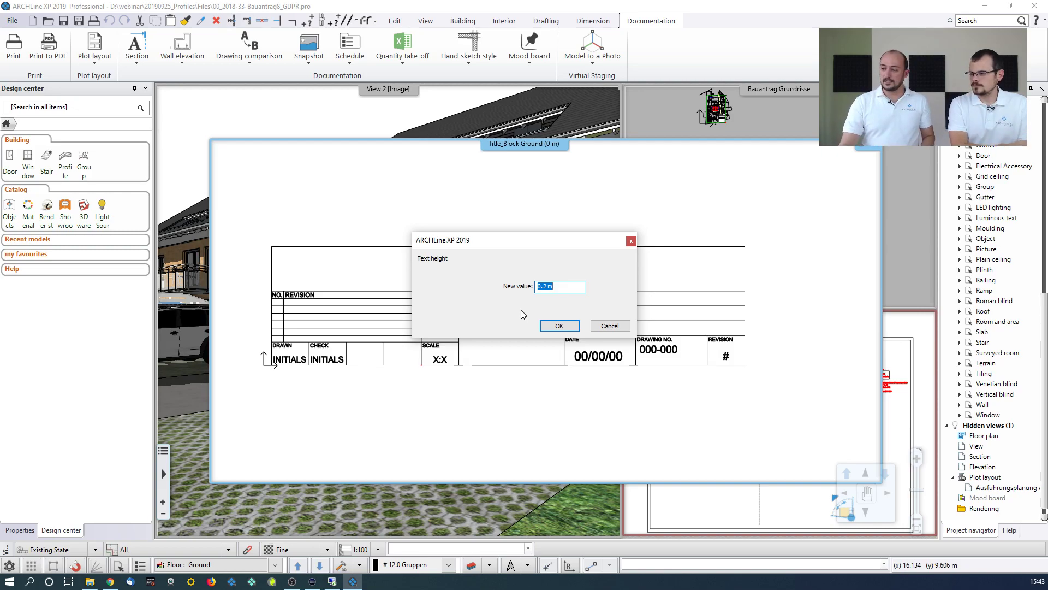
Step: Accept the 0.2 m text height and place the $project variable in the title block's upper-right cell
key("Return")
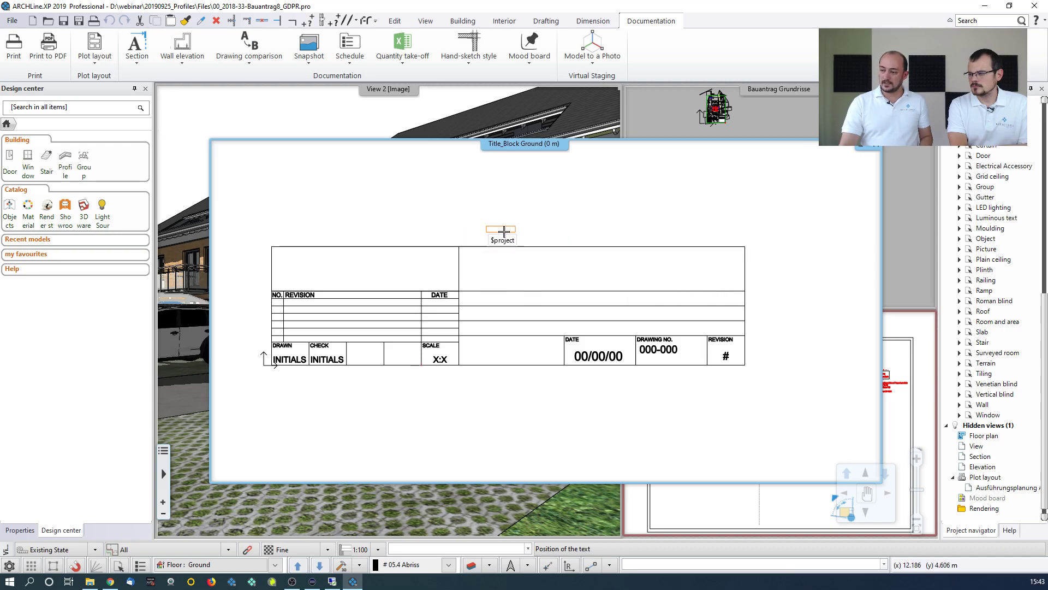
left_click(479, 272)
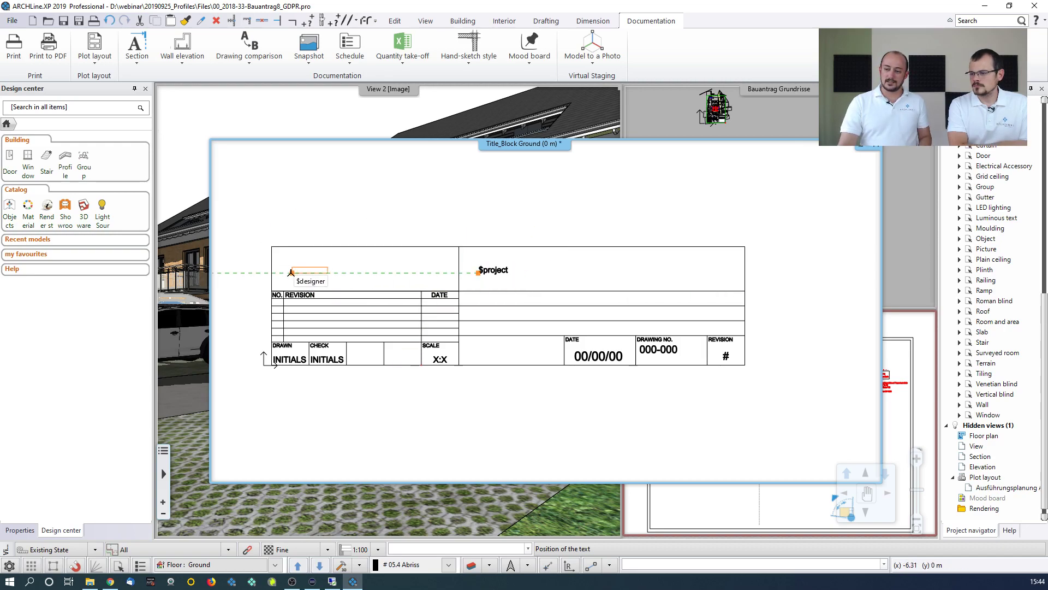
Step: Place the $designer variable in the title block's upper-left cell
left_click(291, 271)
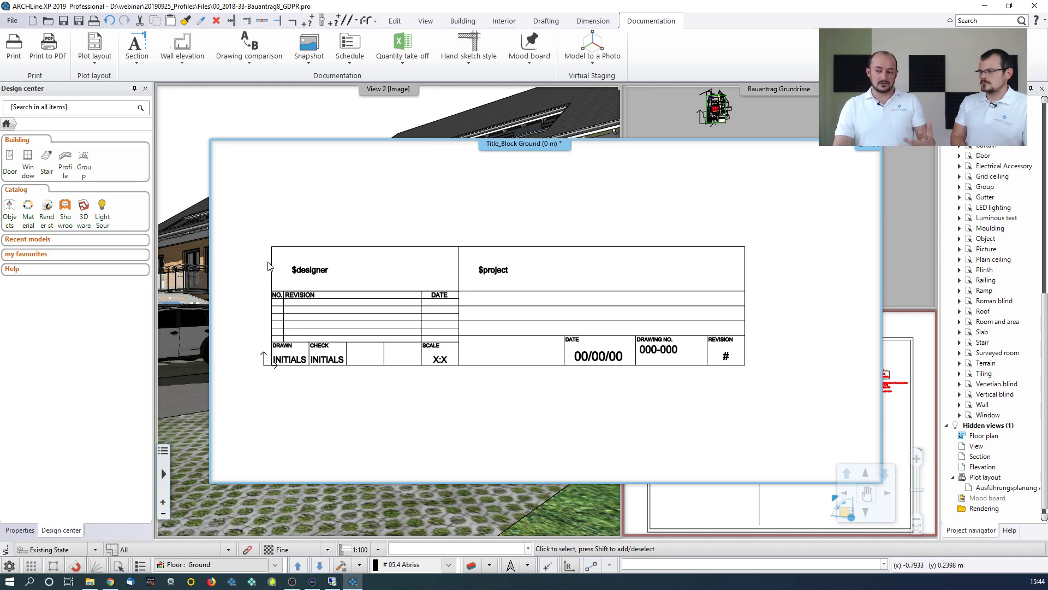
left_click(250, 220)
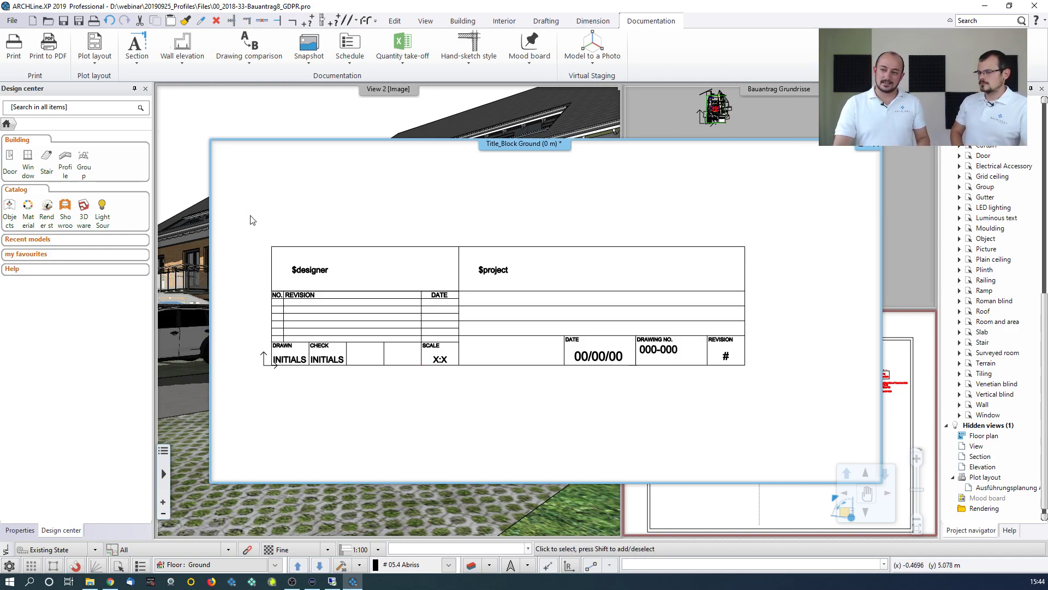
Step: Select the whole title block with all its lines and texts, and start creating a new plot stamp from it
left_click(95, 55)
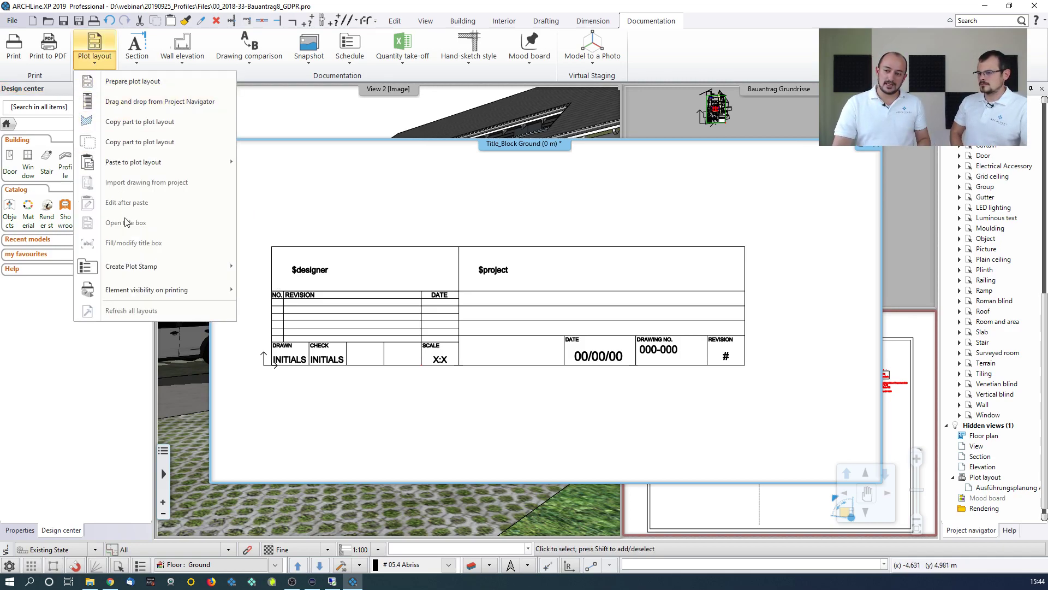
mouse_move(133, 270)
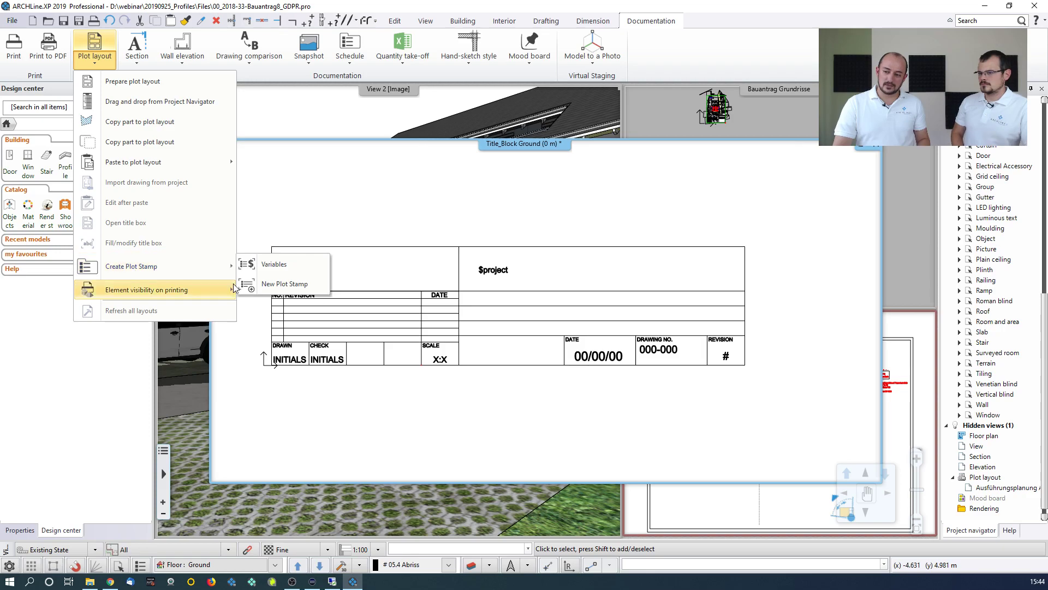
left_click(273, 286)
left_click(254, 202)
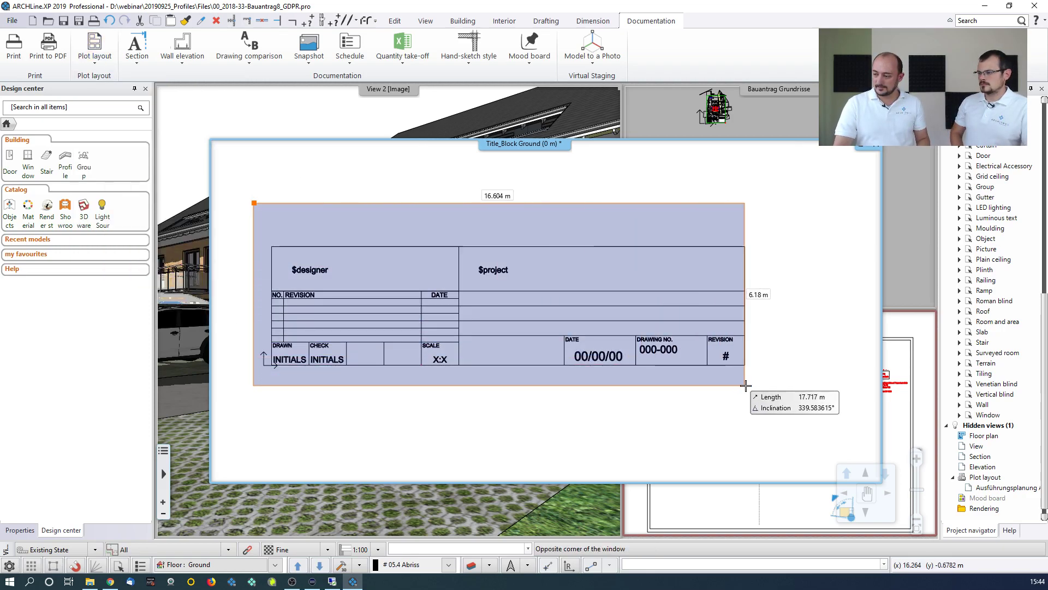
left_click(746, 385)
left_click(95, 55)
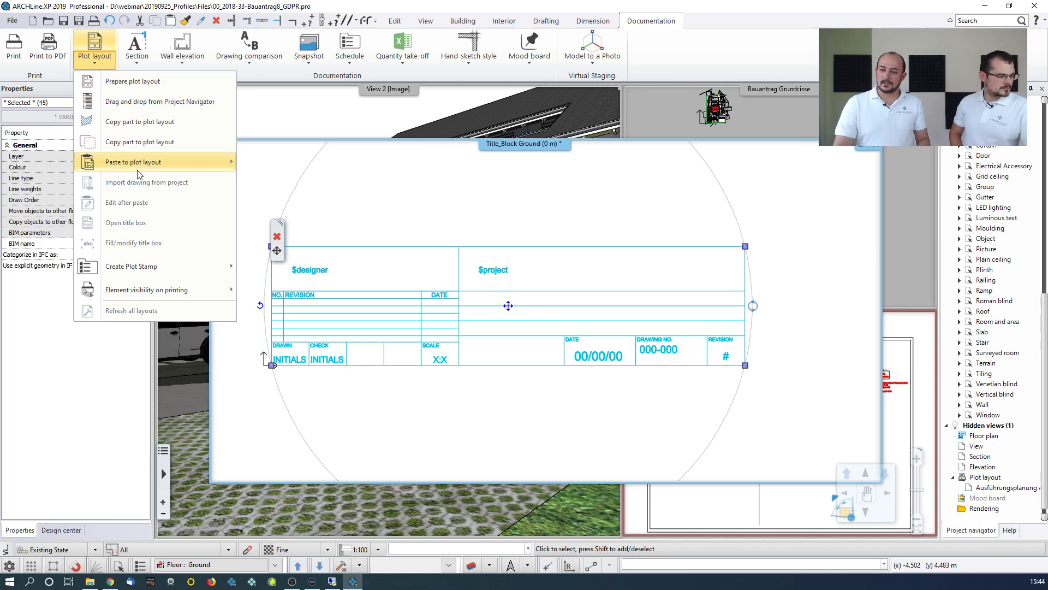
mouse_move(142, 268)
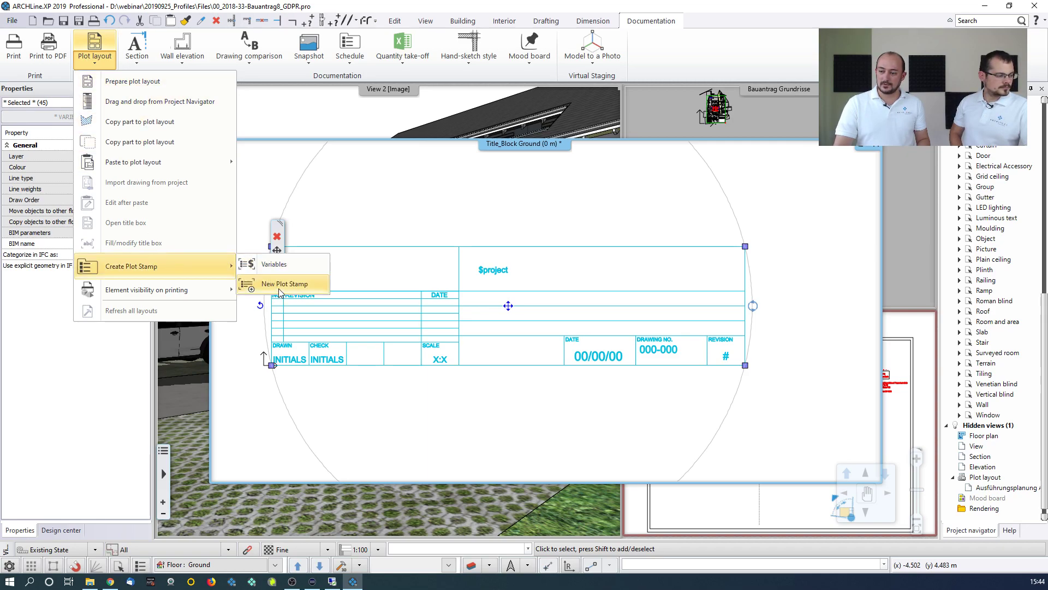
left_click(279, 288)
Step: Set the title block's four outer corners as the hotspots of the new plot stamp
left_click(272, 365)
left_click(745, 364)
left_click(745, 246)
left_click(271, 246)
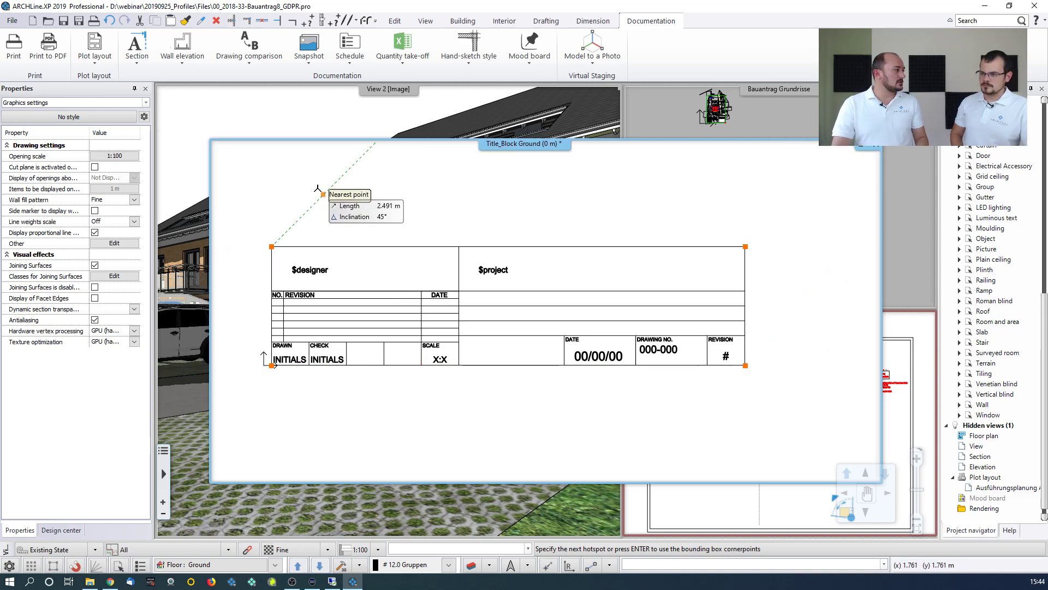
key("Return")
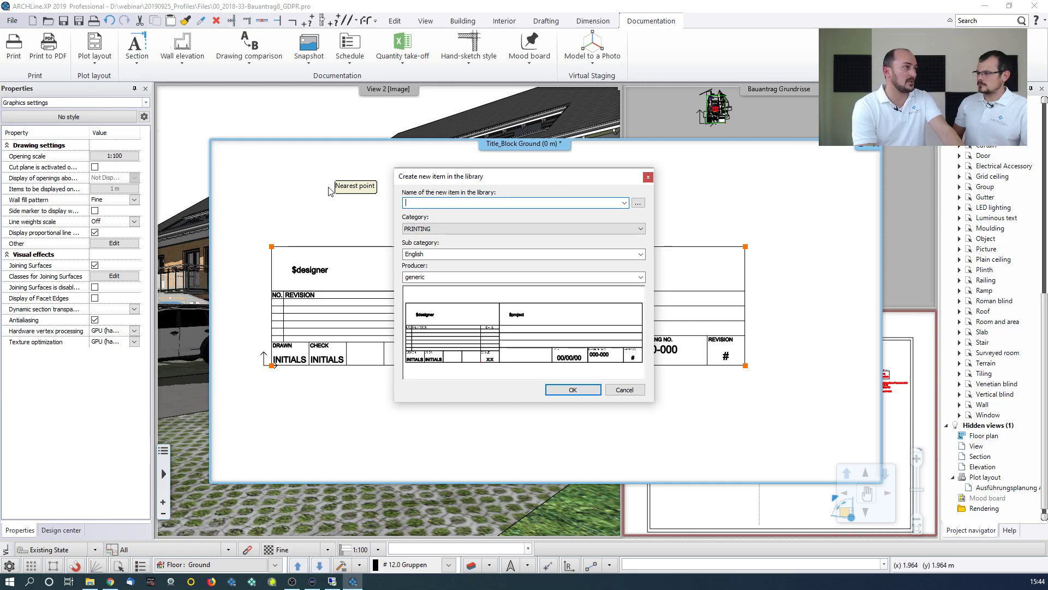
Step: Save the plot stamp to the library as "Title box webinar" in the PRINTING category, subcategory English
type("Title")
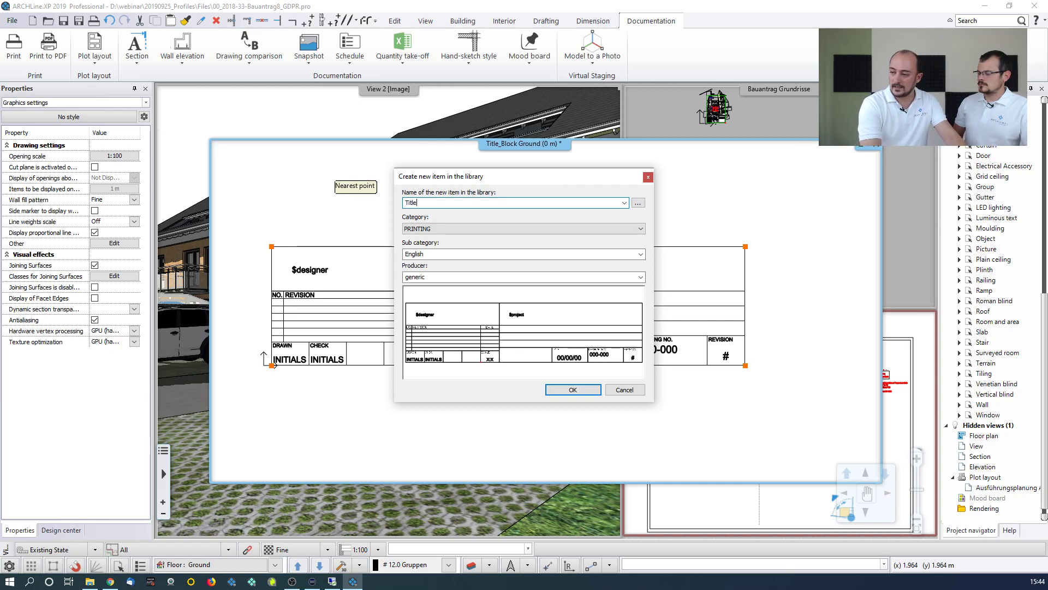
type(" box webiar")
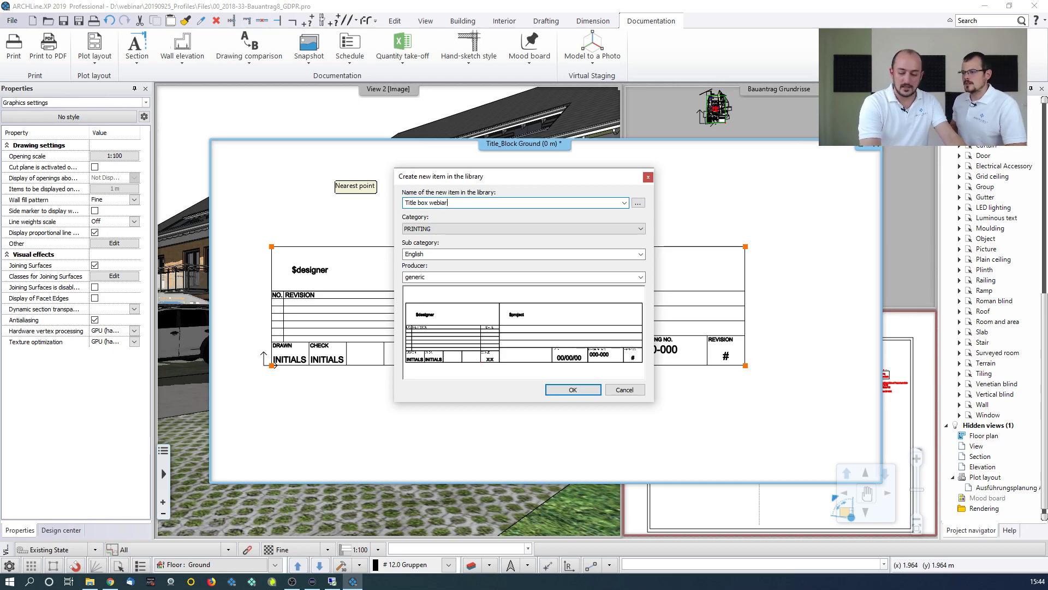
left_click(443, 202)
type("n")
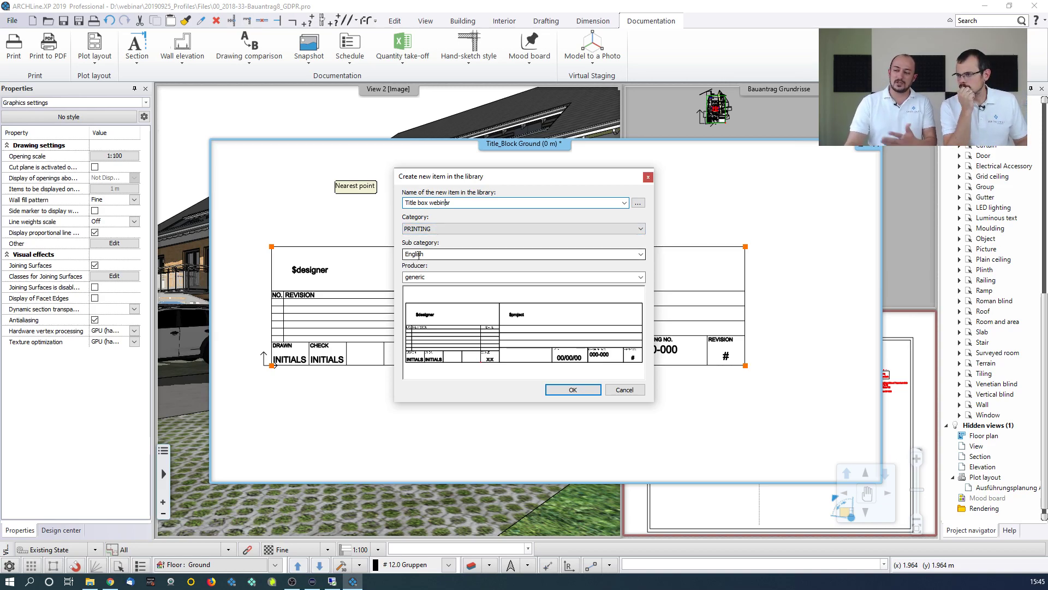
left_click(568, 391)
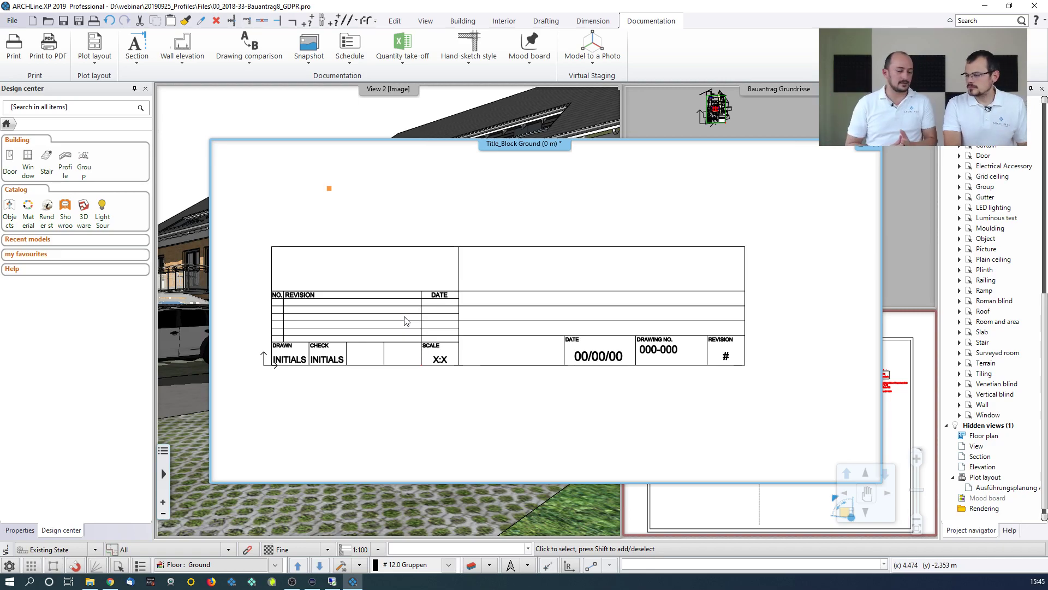
Step: Select the new title box group to check its variables, and save and close the Title_Block view
left_click(406, 321)
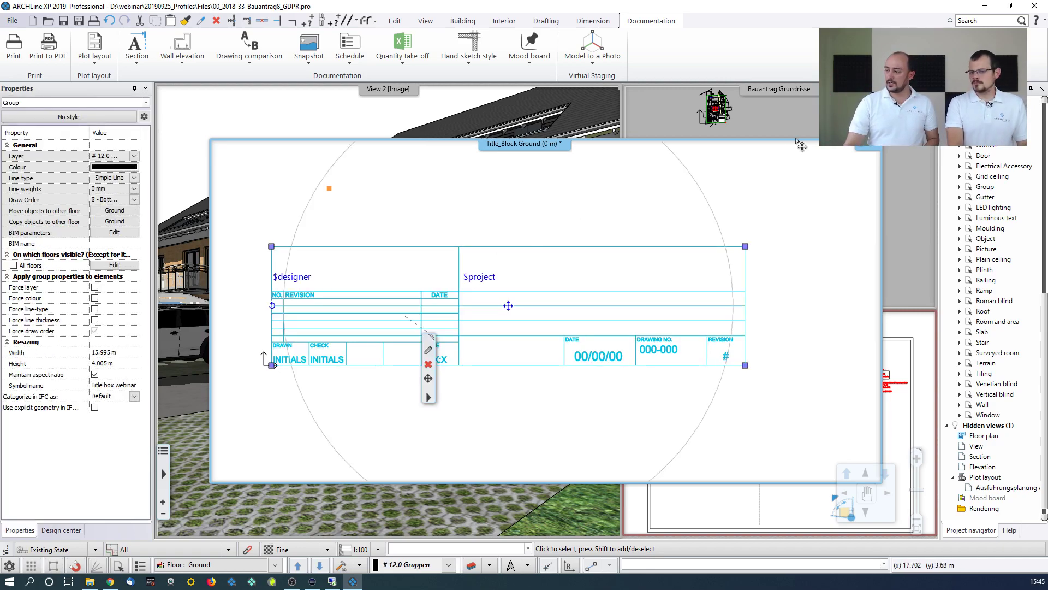
left_click(875, 145)
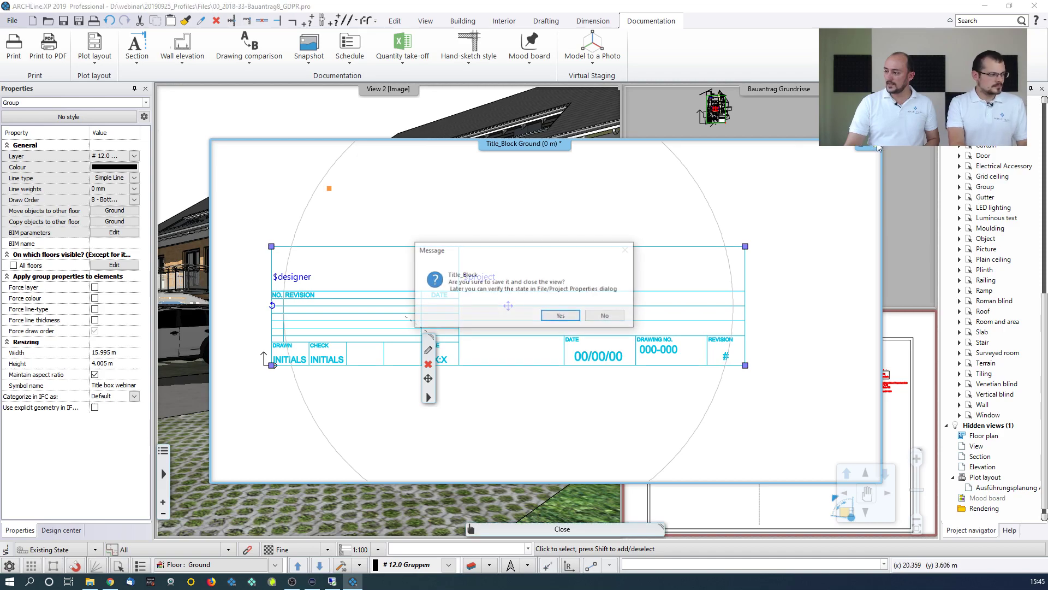
left_click(561, 316)
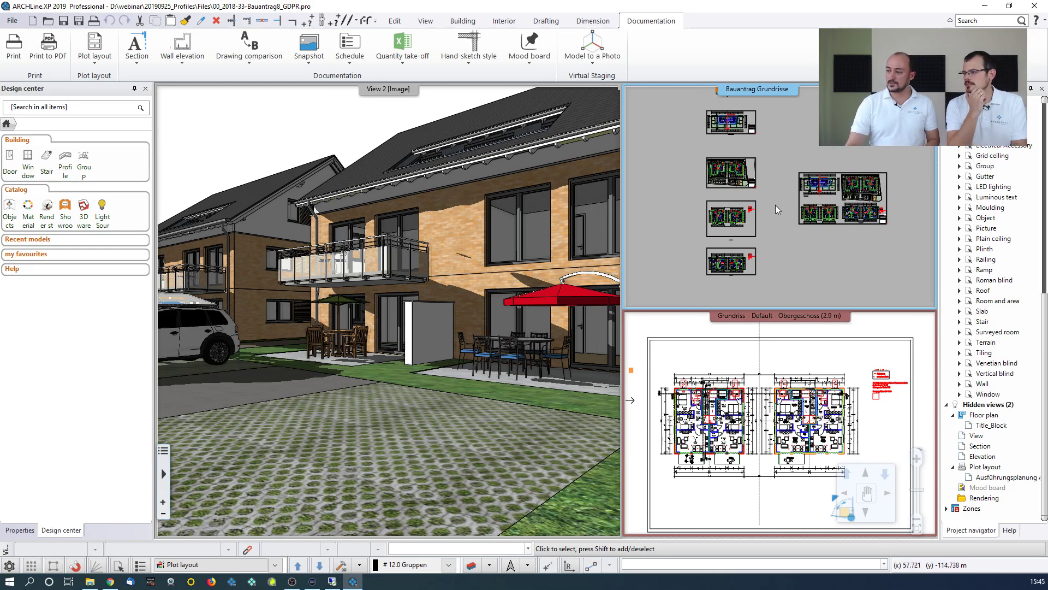
Step: Make the Bauantrag Grundrisse plot layout the main view and frame one of its floor plan sheets
scroll(750, 222, "up", 2)
scroll(792, 206, "up", 2)
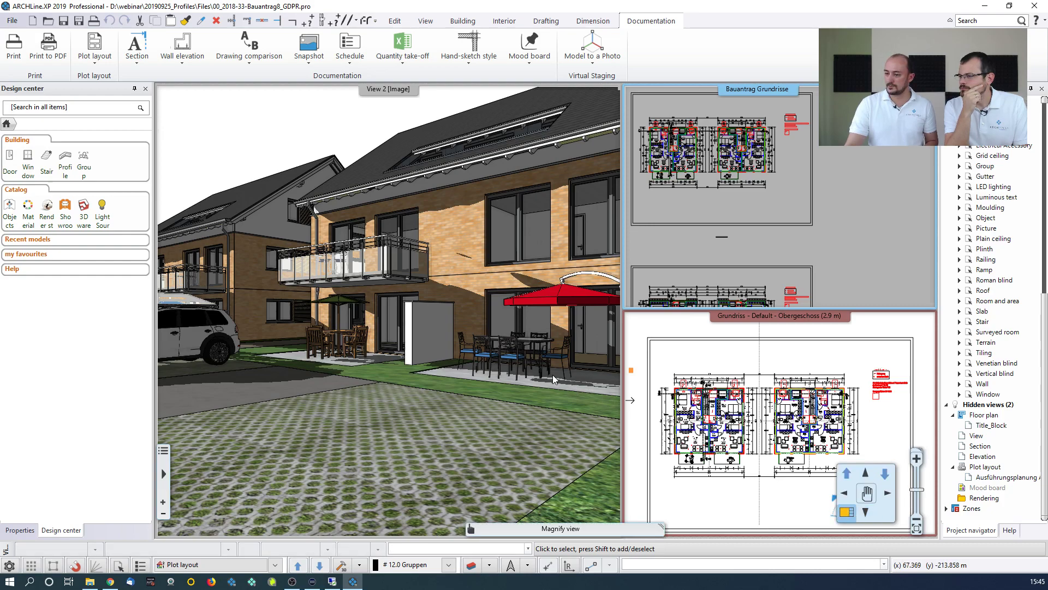
left_click(846, 512)
middle_click_drag(435, 326, 521, 316)
scroll(404, 377, "up", 5)
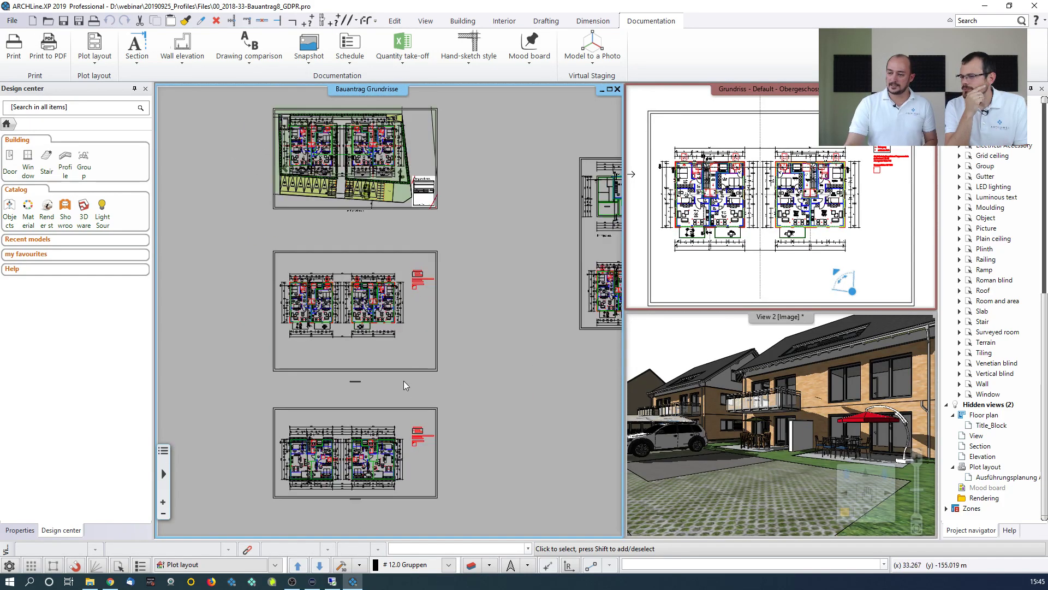
middle_click_drag(411, 324, 463, 355)
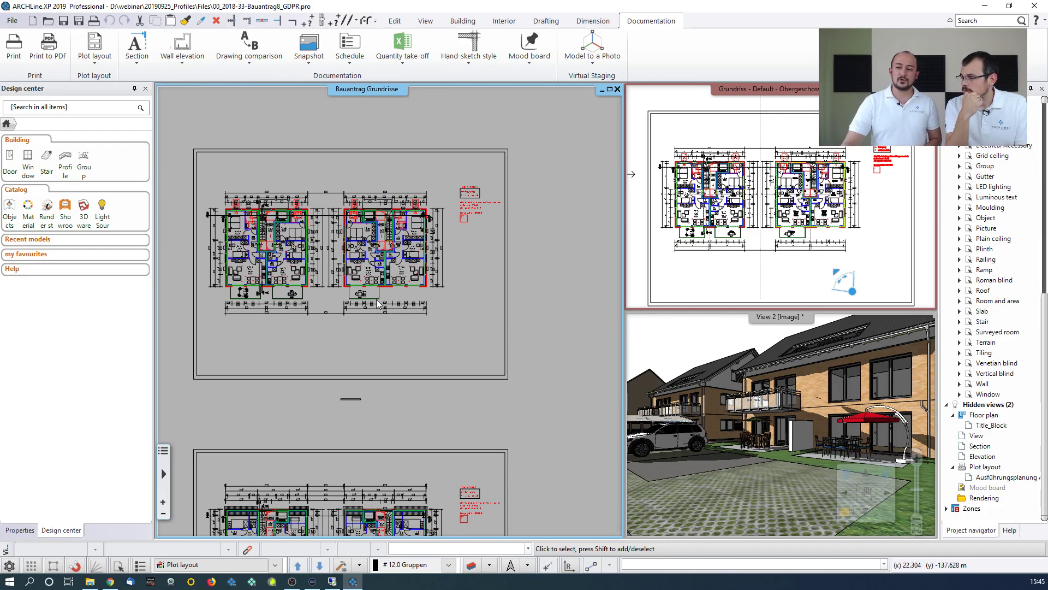
Step: Insert the Title box webinar group from the English Printing groups at the inner lower-right corner of the floor plan sheet's frame
left_click(84, 159)
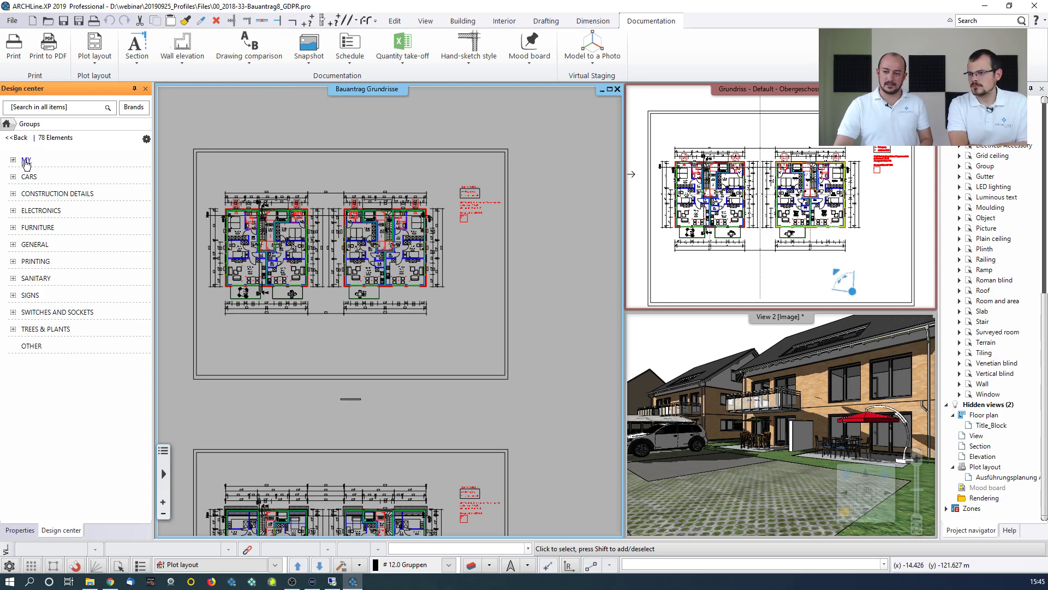
left_click(33, 261)
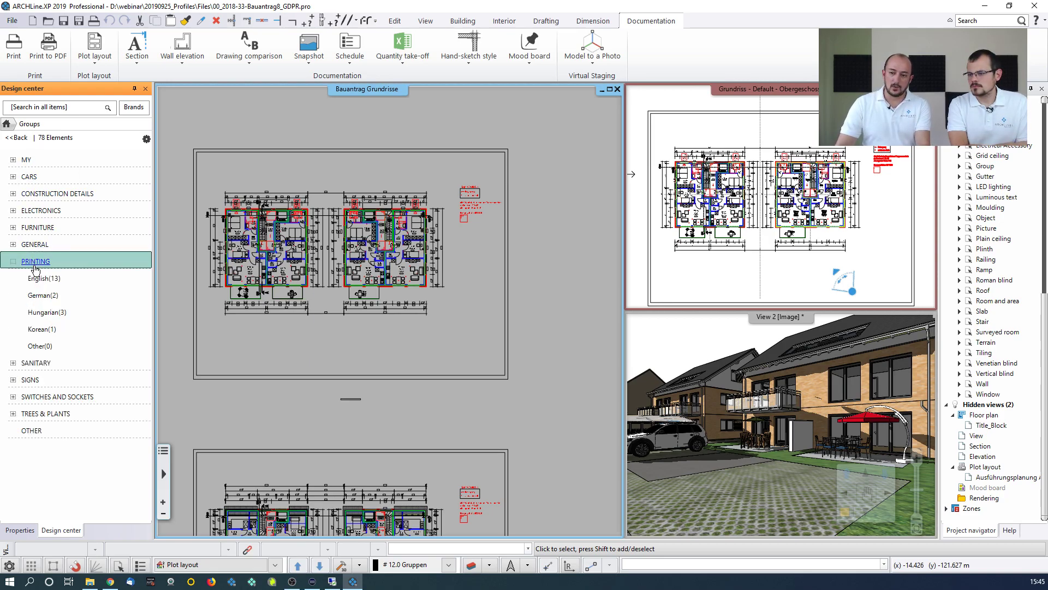
left_click(41, 279)
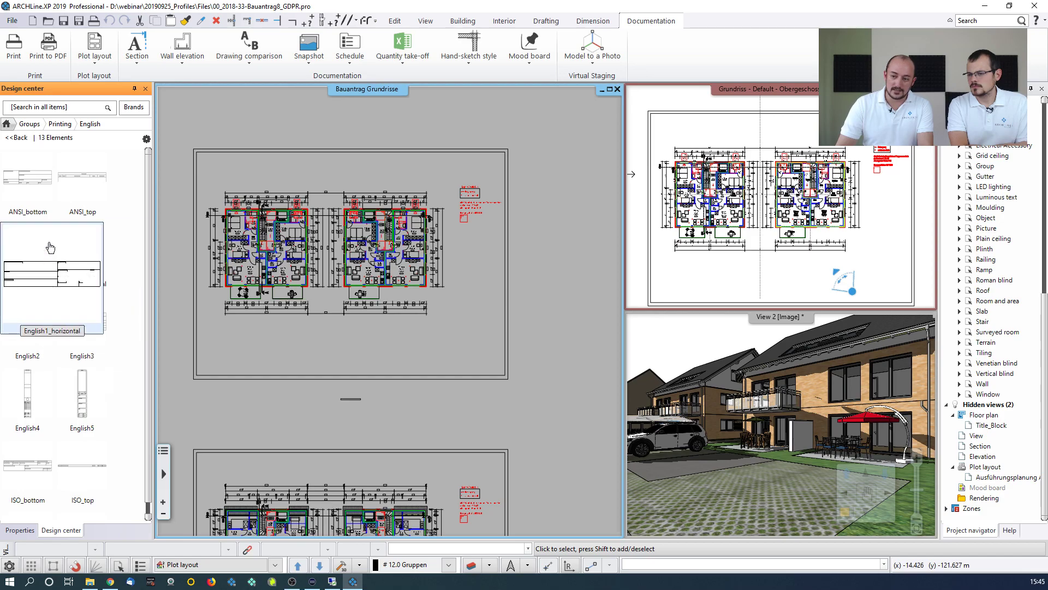
mouse_move(98, 349)
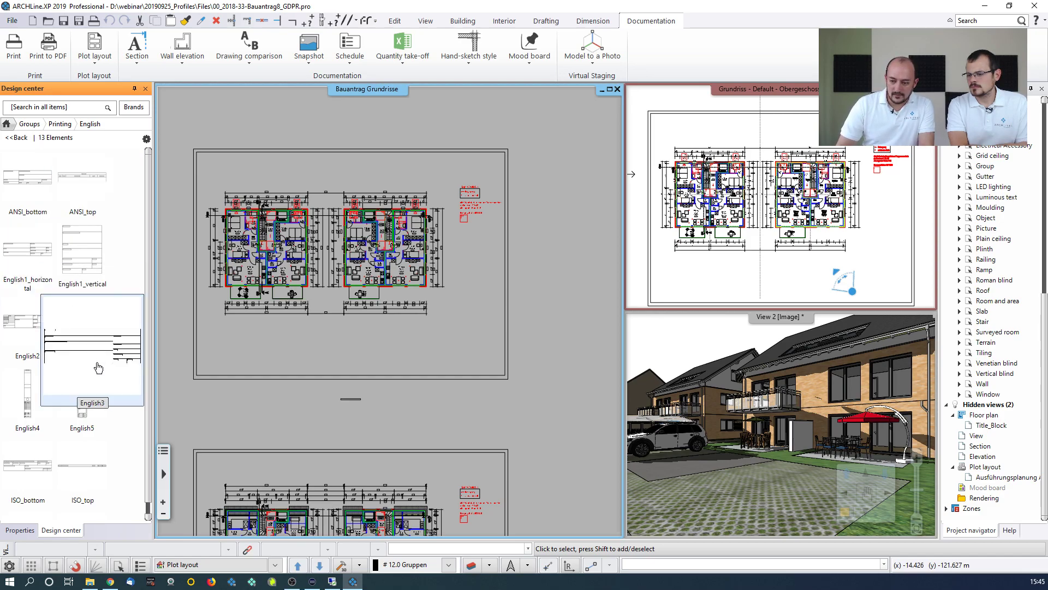
scroll(97, 361, "down", 2)
mouse_move(35, 475)
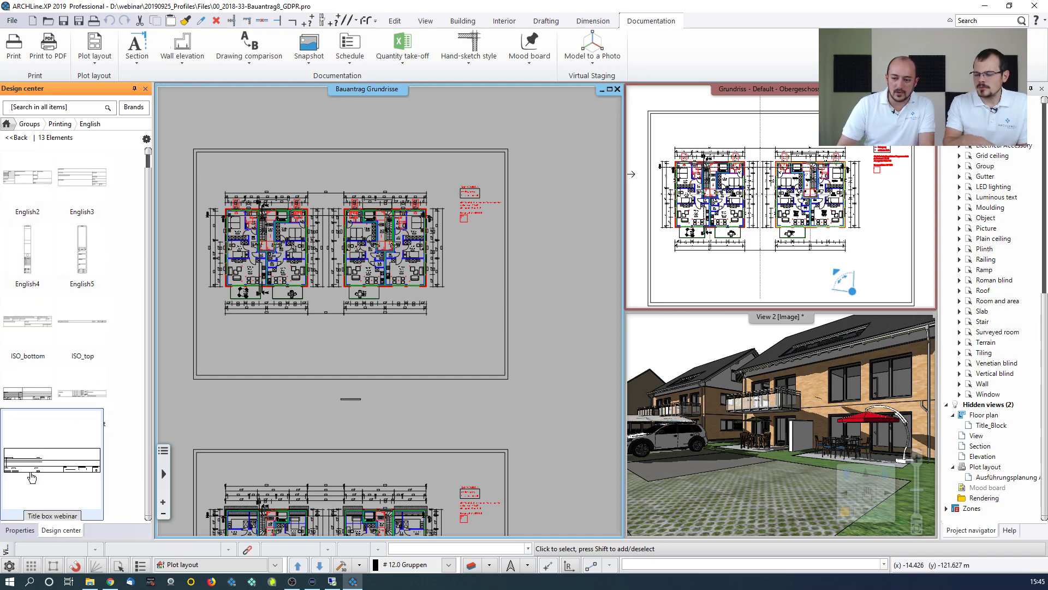
left_click(33, 476)
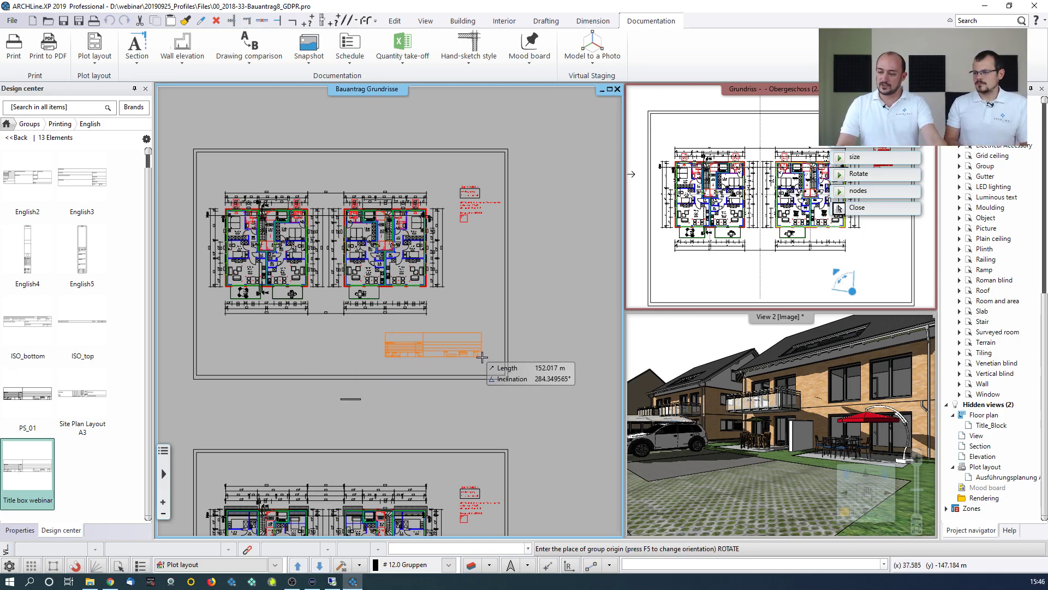
scroll(486, 363, "up", 2)
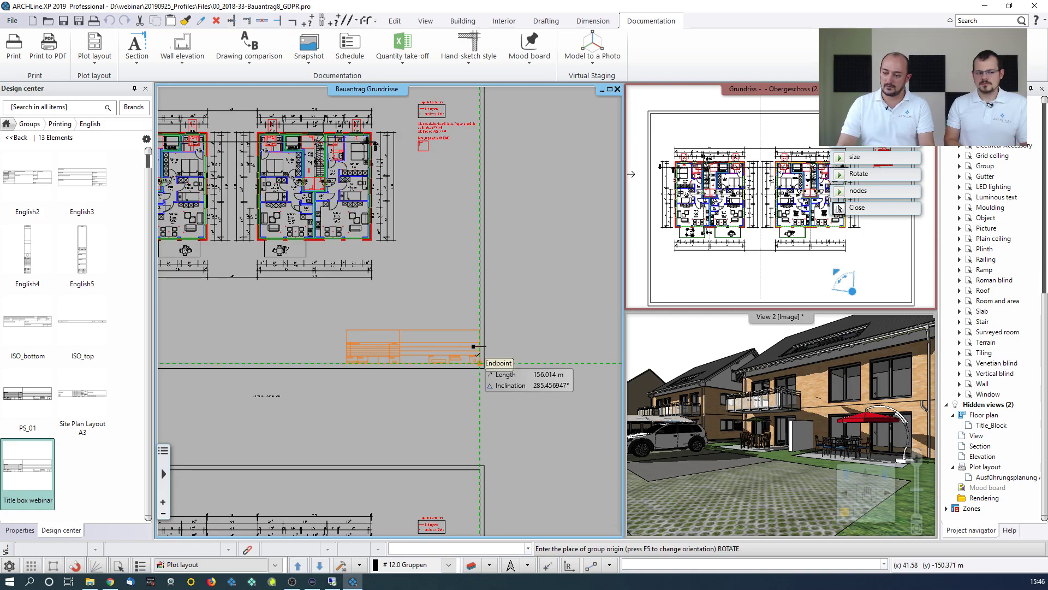
left_click(479, 362)
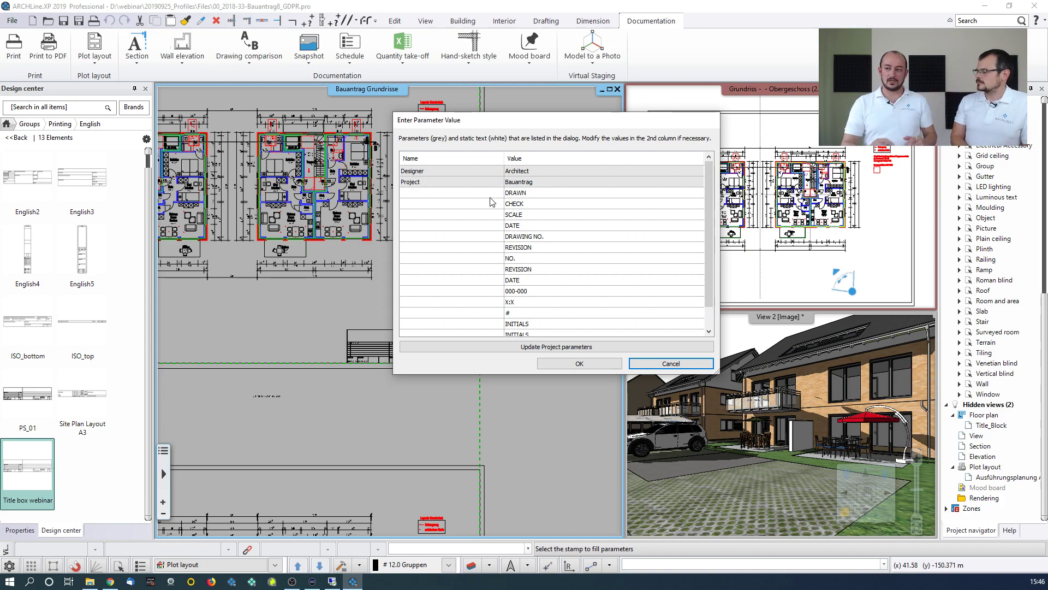
Step: Accept the title box's parameter values without edits and inspect the filled-in title box on the sheet
left_click(525, 195)
left_click(530, 203)
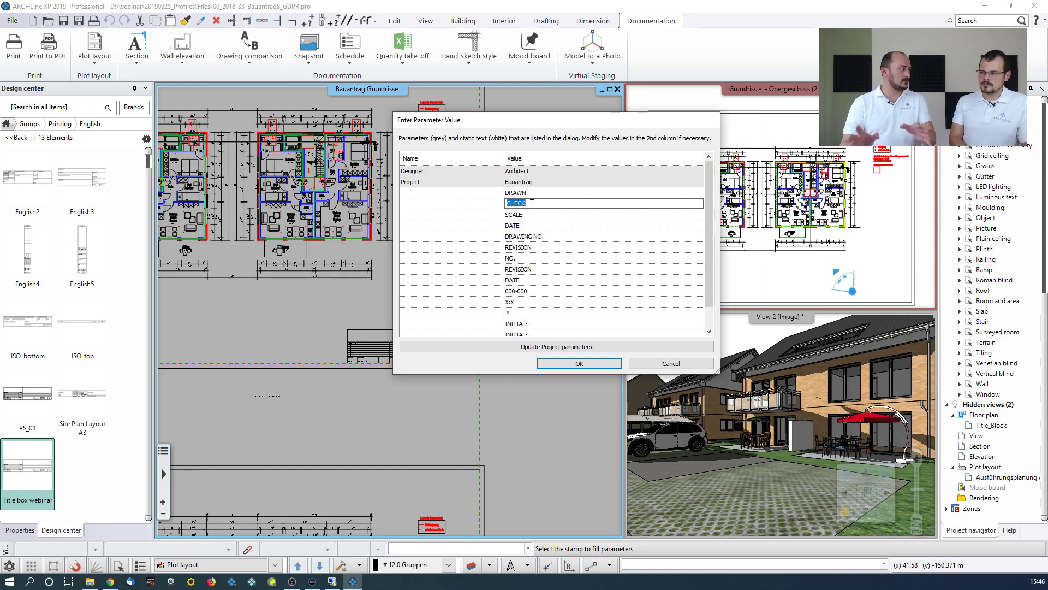
left_click(561, 362)
scroll(444, 351, "up", 5)
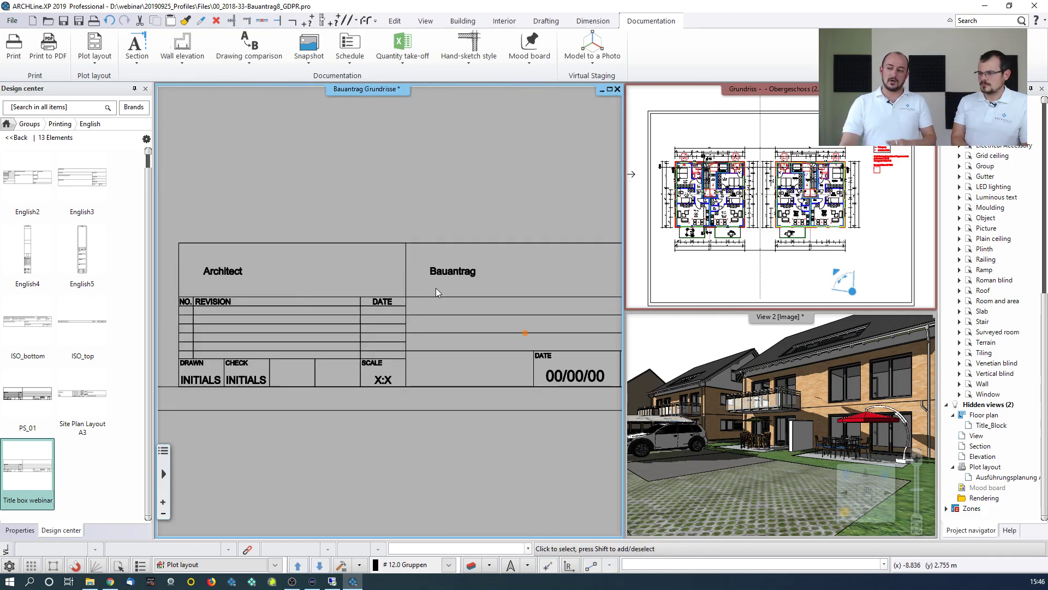
scroll(420, 285, "down", 3)
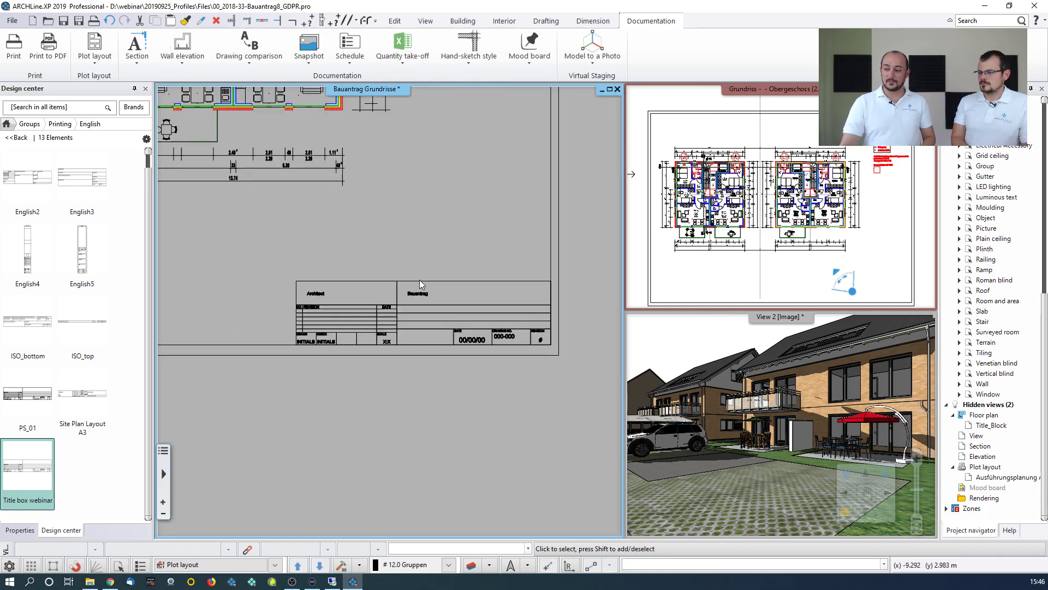
scroll(414, 285, "down", 2)
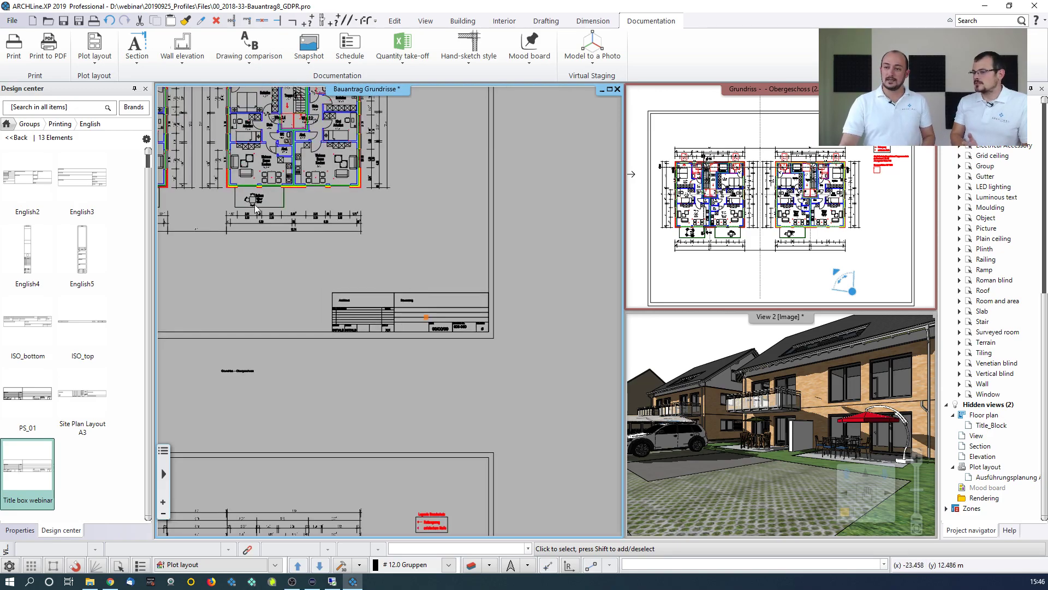
Step: Open the project parameters and examine the project name and architect information that feed the title box
left_click(16, 20)
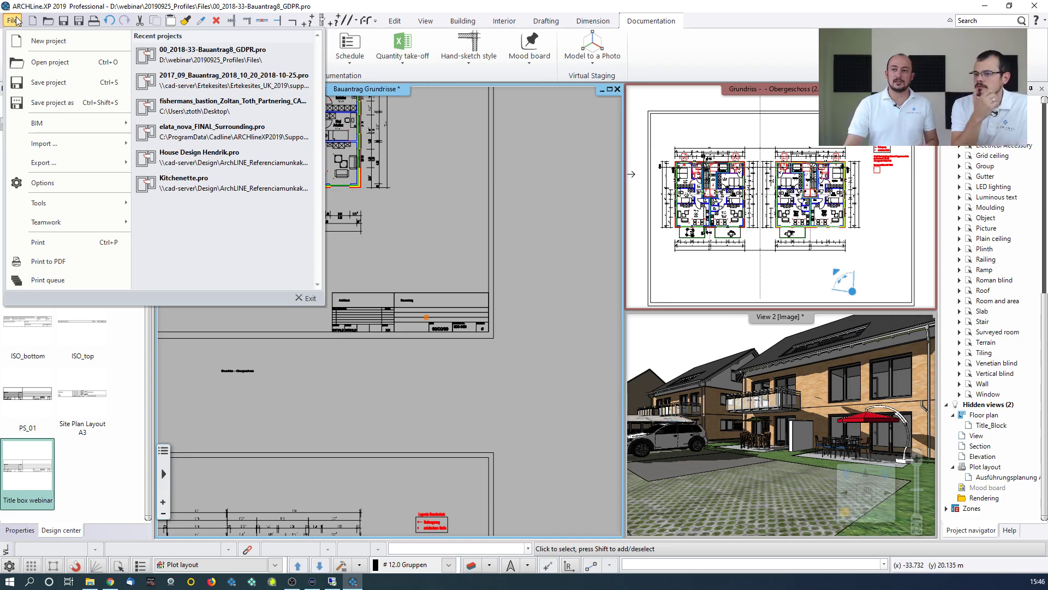
mouse_move(24, 122)
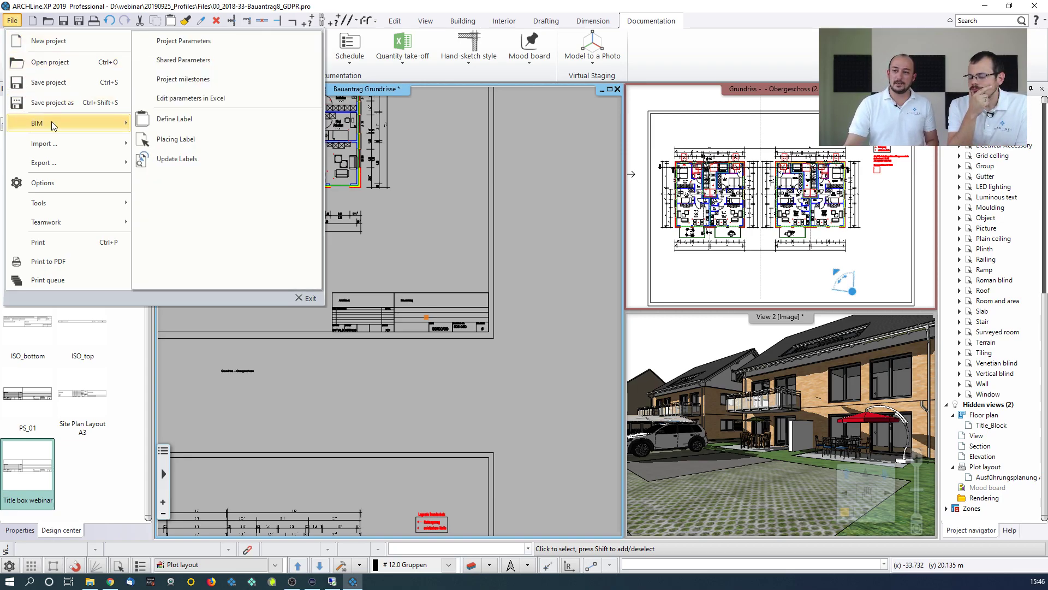
left_click(202, 39)
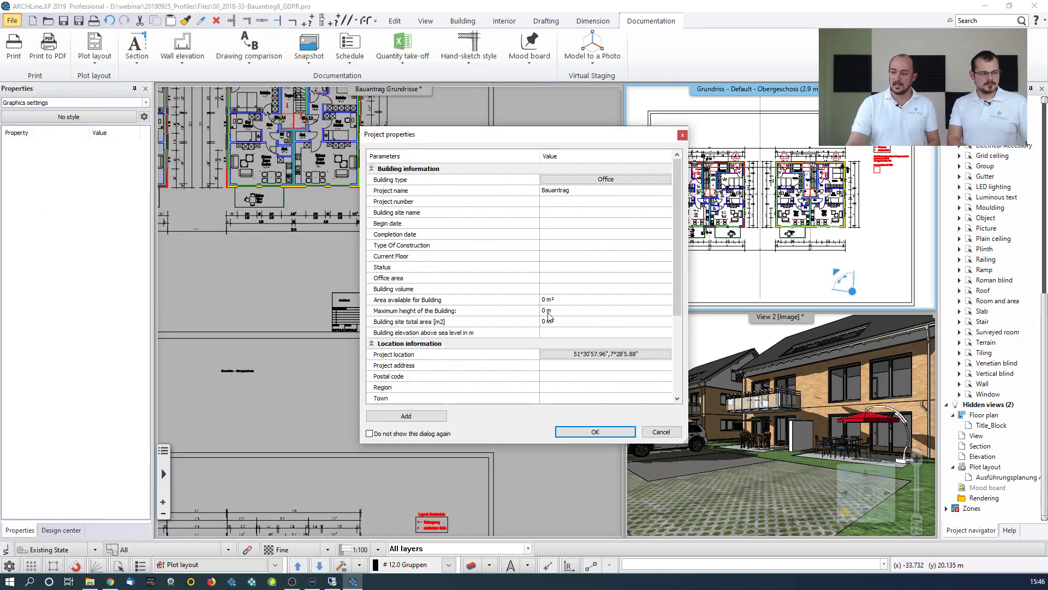
scroll(540, 363, "down", 4)
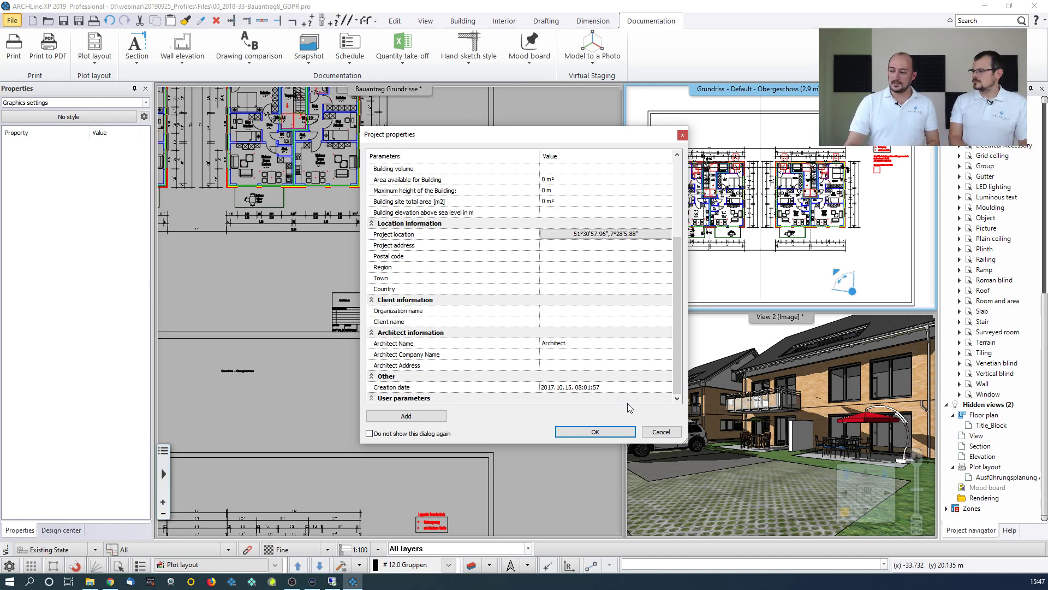
Step: Close the project properties without changes and edit the placed title box's static text, changing the DATE label beside DRAWING NO. to Date
left_click(661, 431)
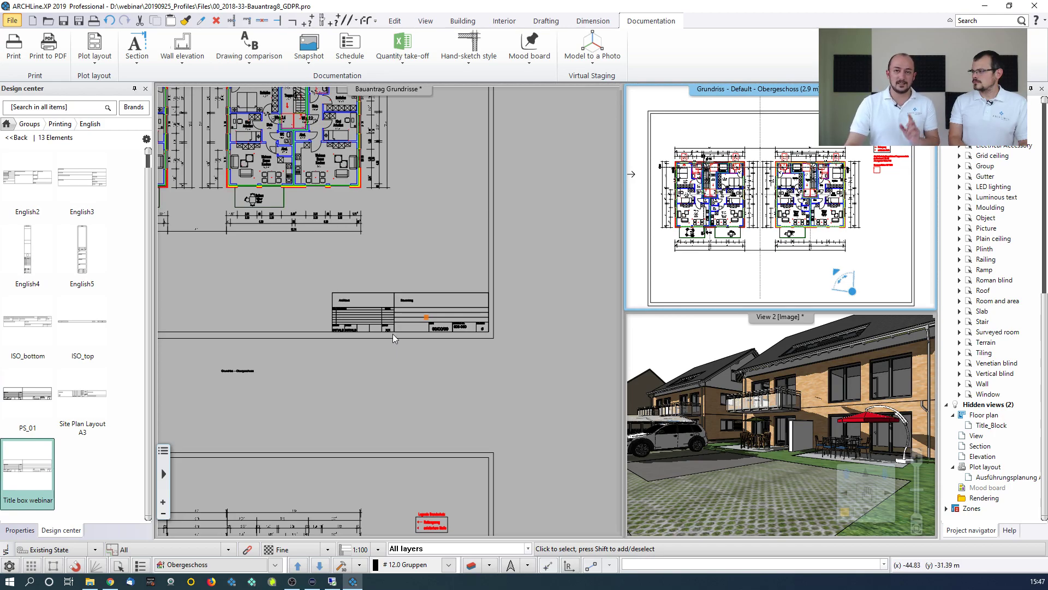
right_click(389, 319)
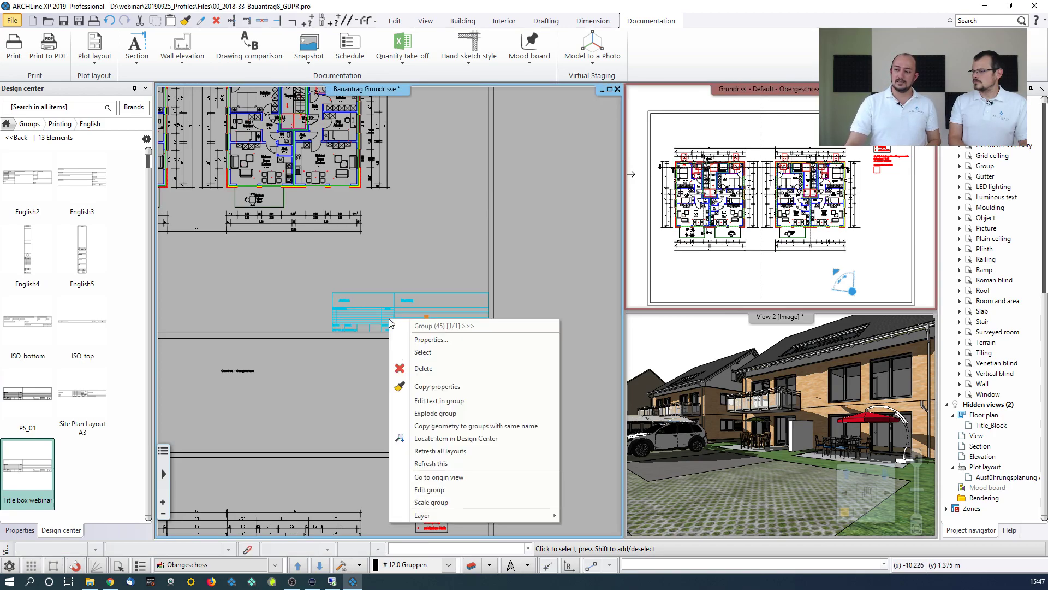
left_click(434, 403)
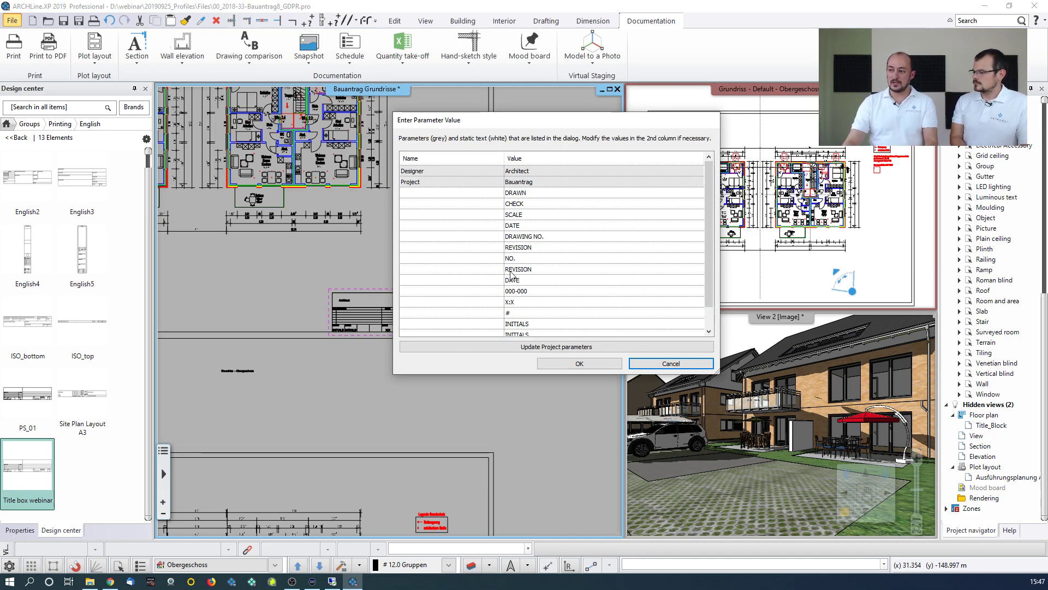
left_click(527, 230)
left_click(529, 226)
left_click_drag(525, 225, 512, 228)
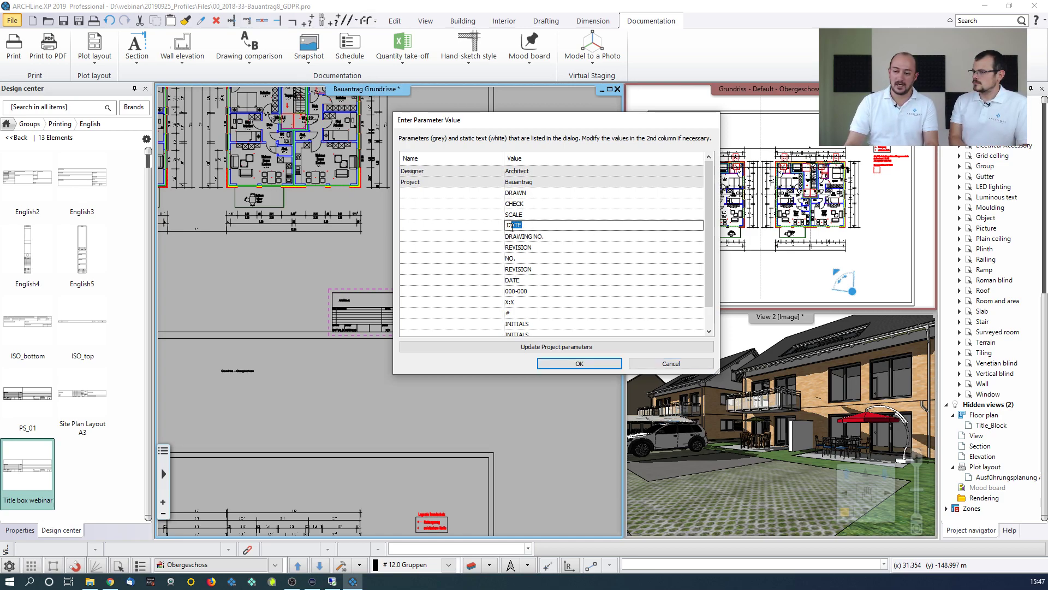
type("ate")
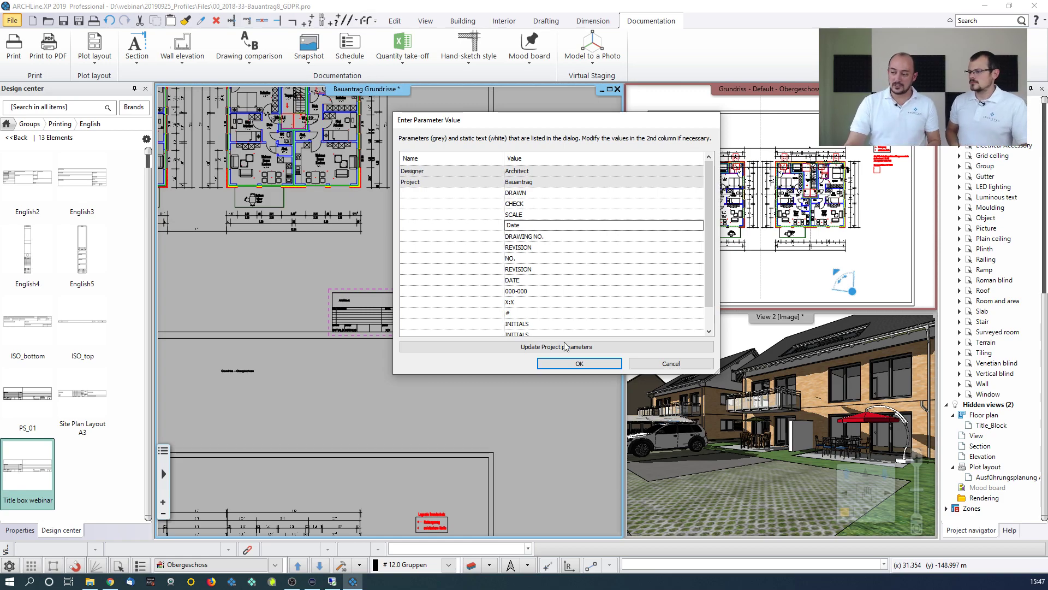
left_click(568, 365)
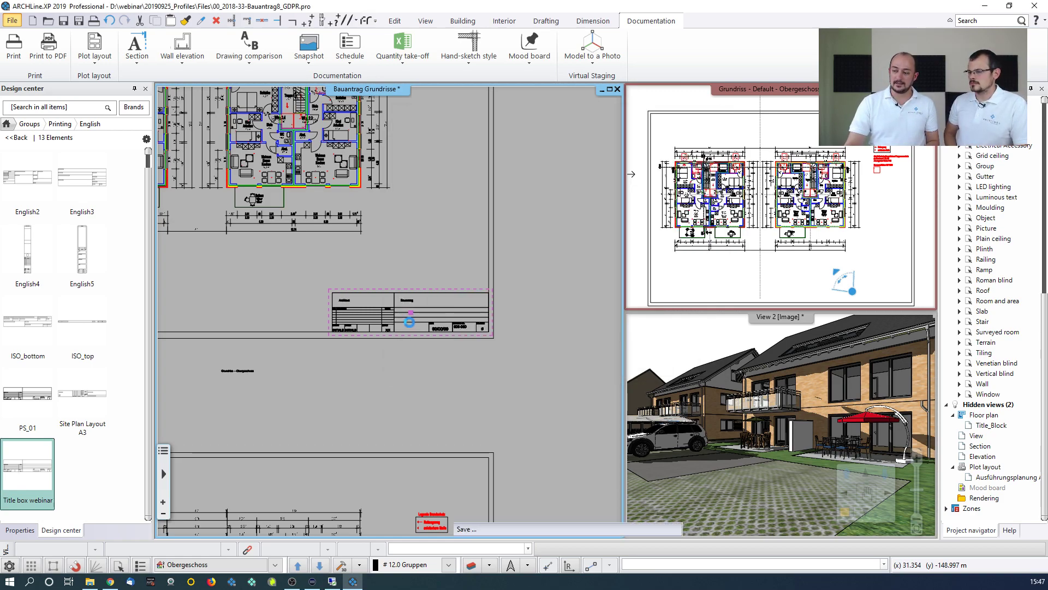
scroll(412, 322, "up", 5)
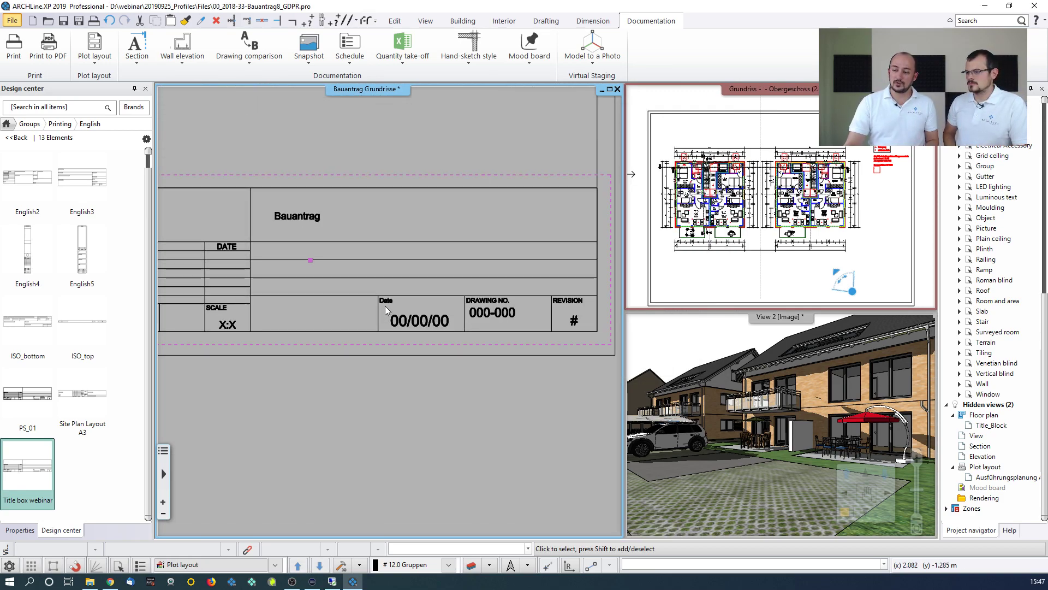
scroll(385, 310, "up", 3)
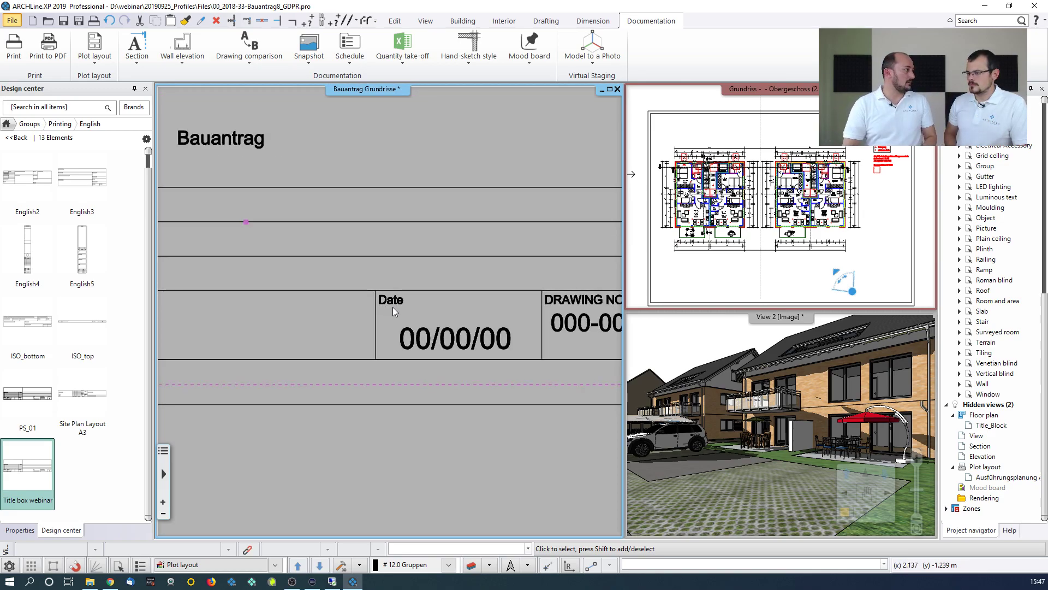
scroll(392, 307, "down", 6)
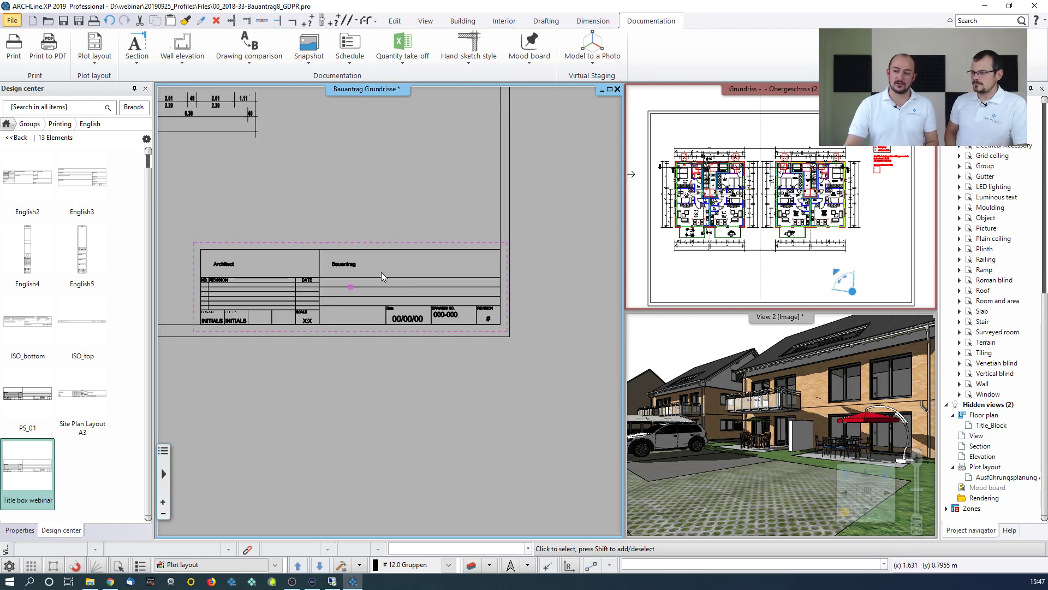
scroll(359, 274, "down", 1)
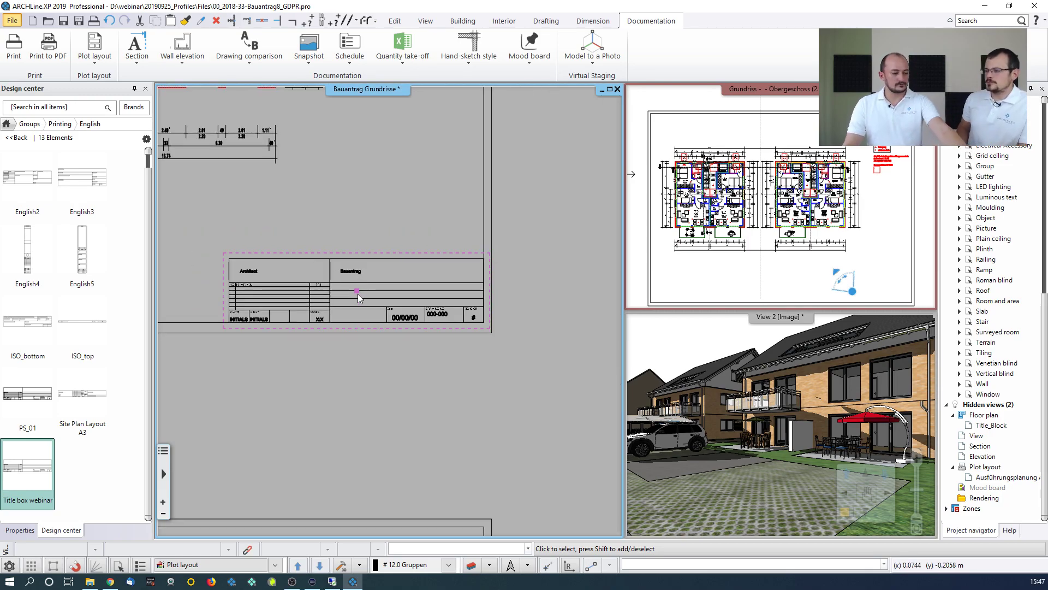
middle_click(358, 295)
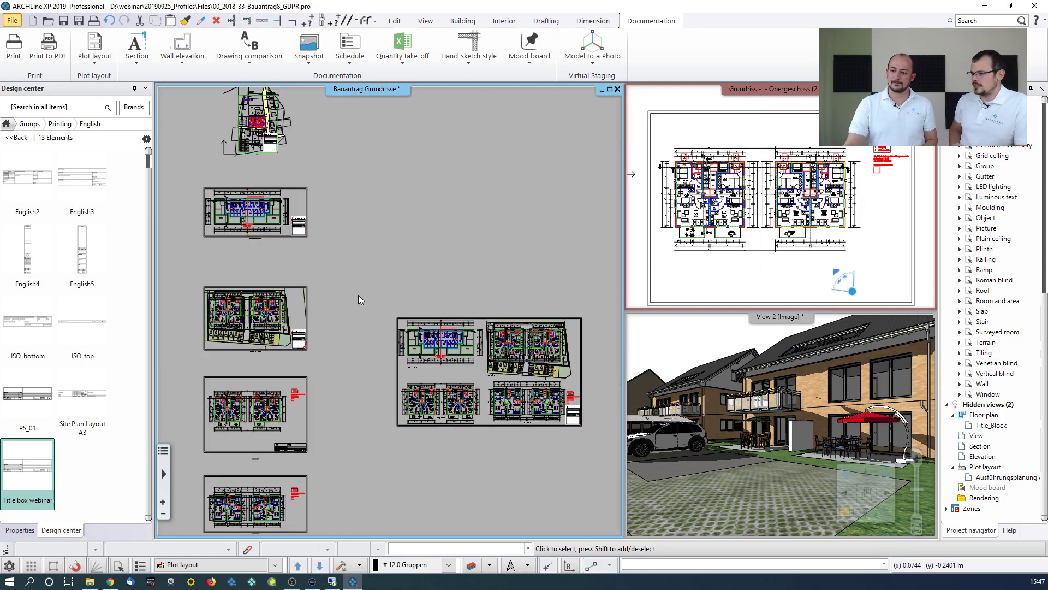